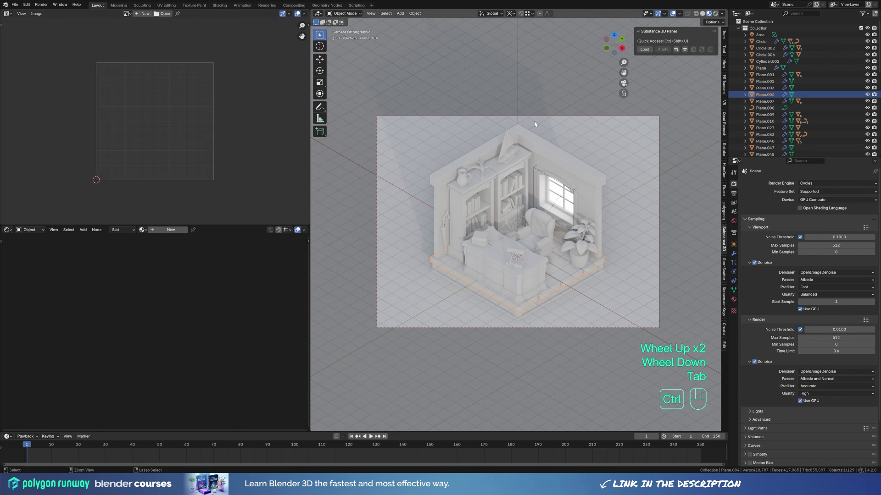
- Save the file and apply the acajou_wood_parquet_english substance material to the floor planks
key(ctrl+s)
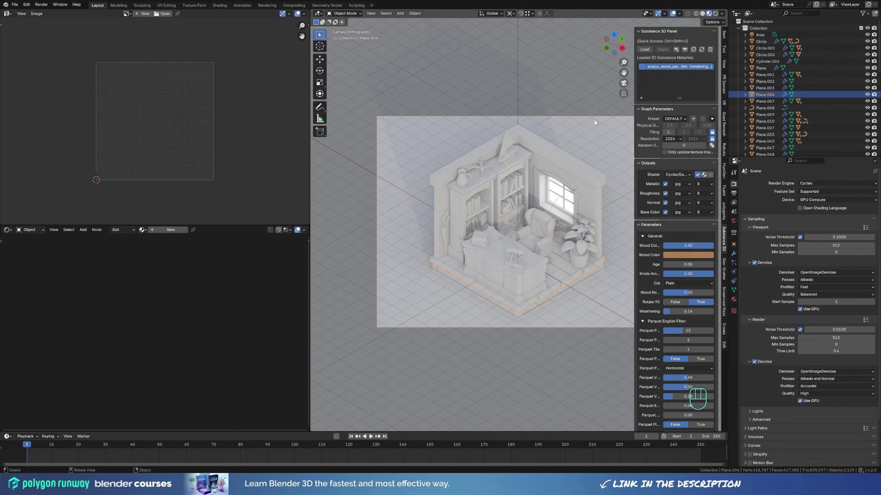
click(663, 49)
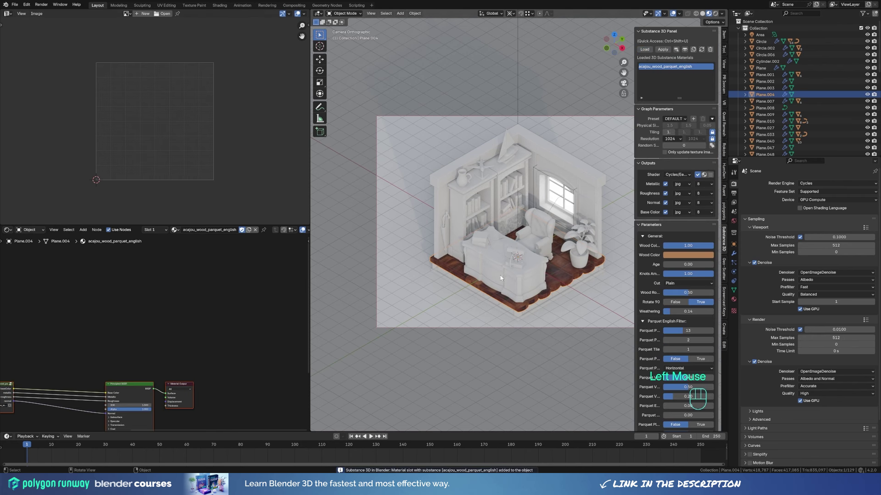
- Edit the floor mesh with everything selected and show the acajou_wood_parquet_english base color image behind its UVs
key(Tab)
key(a)
scroll(196, 124, down, 4)
click(181, 13)
click(211, 18)
scroll(166, 158, up, 2)
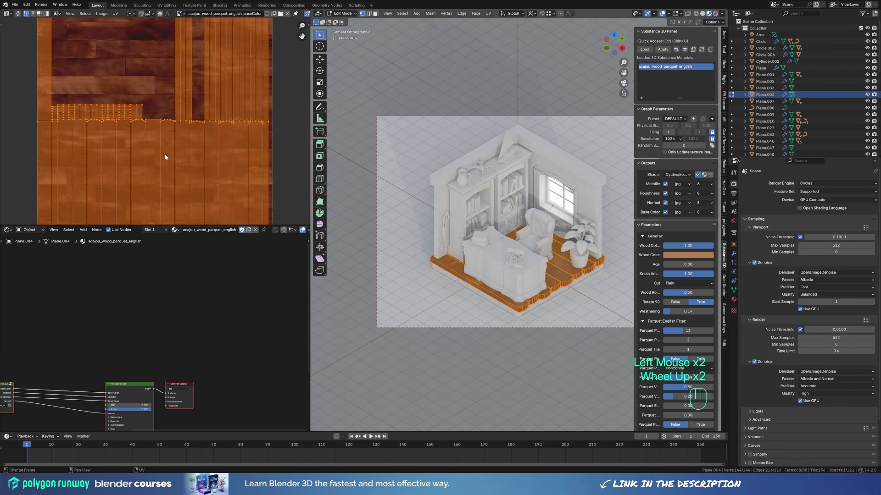
scroll(164, 157, down, 1)
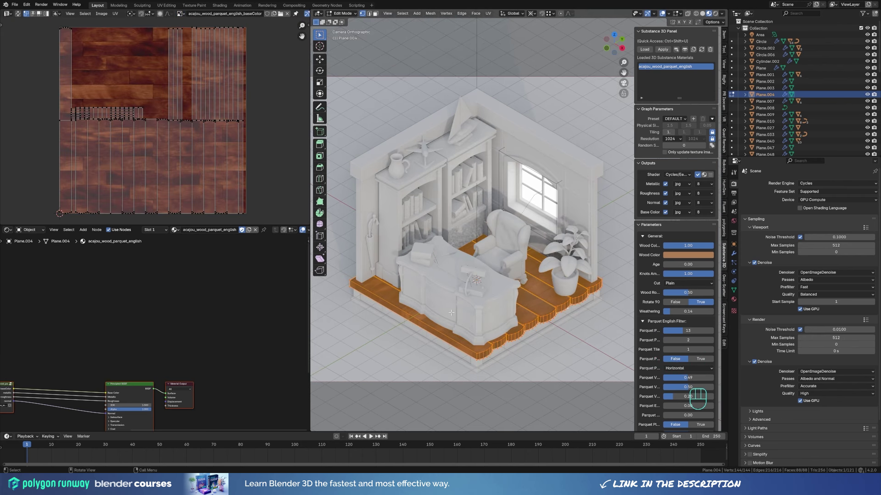
- Select the lower outline of all floor planks from the front view and mark those edges as seams
key(KP_1)
key(1)
key(z)
drag(366, 262, 596, 275)
middle_drag(596, 275, 564, 315)
key(u)
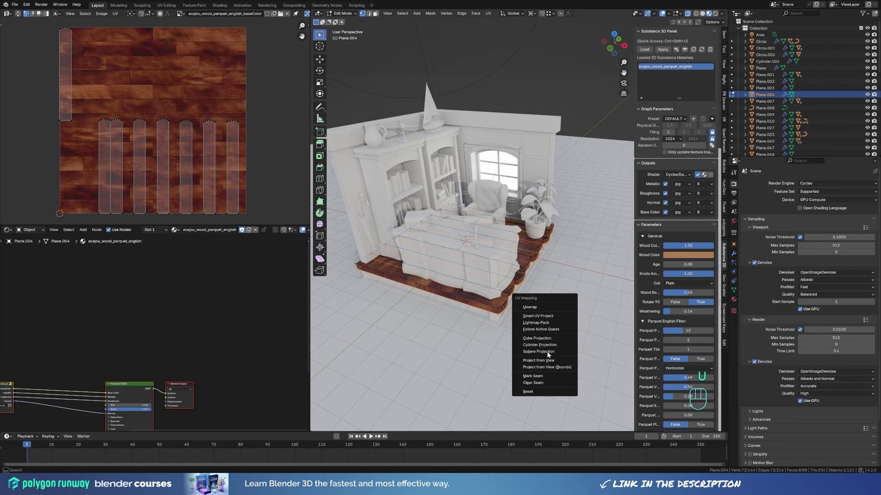
click(545, 377)
- Select the vertical corner edges at the planks' straight ends from the top view and mark them as seams
middle_drag(487, 317, 452, 313)
scroll(450, 312, up, 1)
key(KP_7)
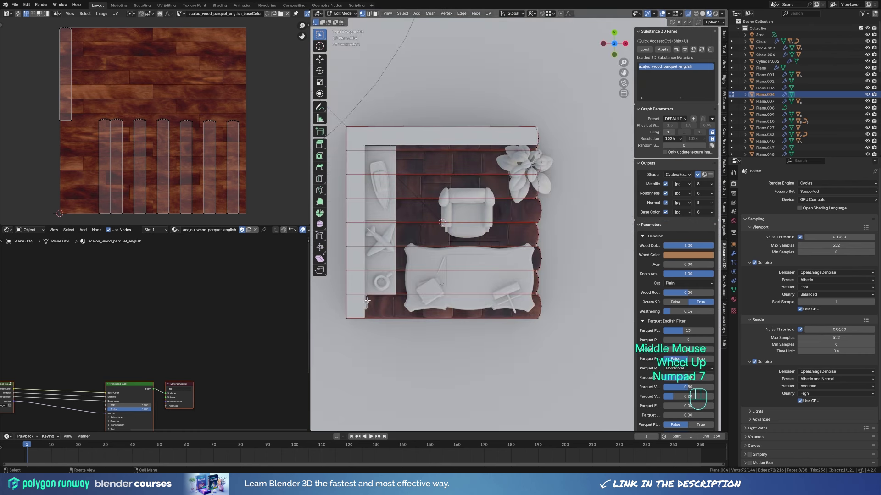
drag(336, 117, 353, 134)
key(2)
shift+drag(341, 143, 353, 163)
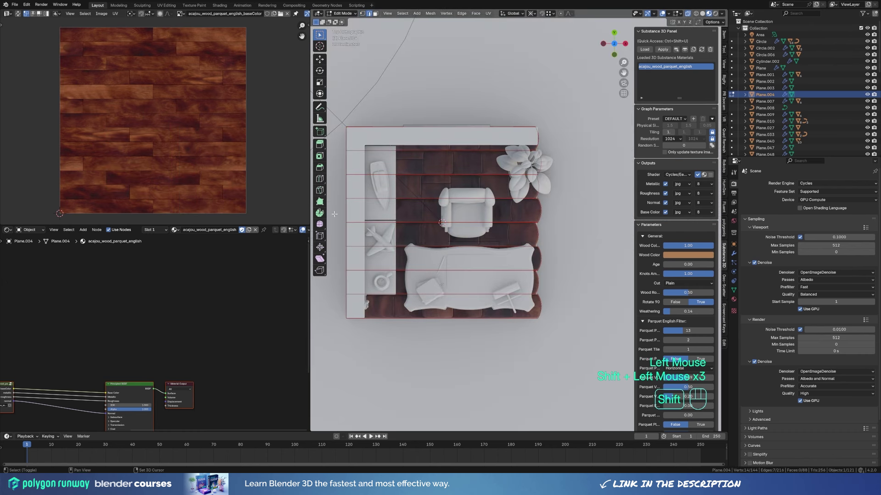
key(u)
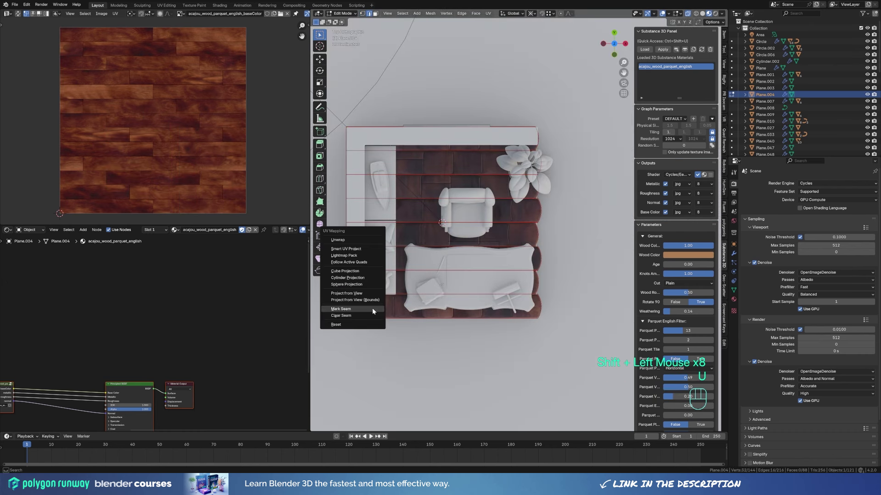
click(373, 310)
middle_drag(381, 306, 413, 224)
scroll(477, 257, down, 1)
middle_drag(568, 271, 477, 298)
scroll(447, 312, up, 2)
middle_drag(477, 298, 454, 318)
click(433, 322)
scroll(389, 315, up, 2)
shift+click(401, 314)
shift+click(413, 313)
shift+click(331, 343)
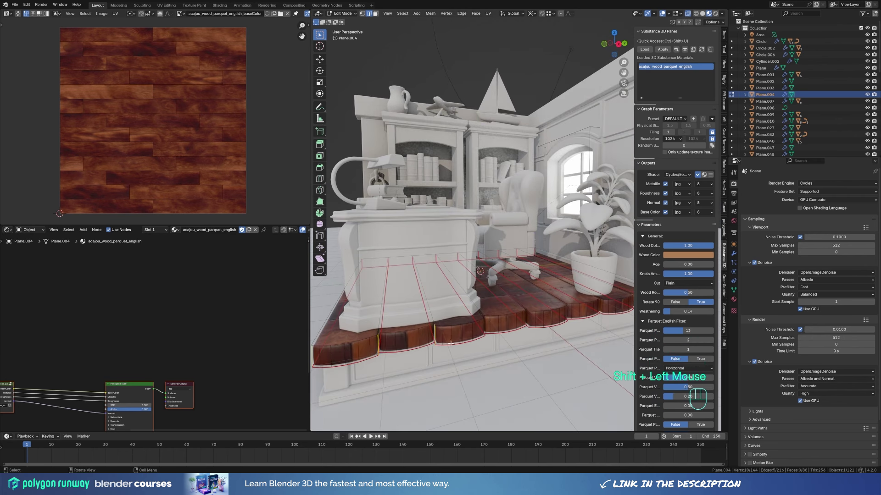
- Select the rings of vertical edges around the rounded ends of all the floor planks
scroll(361, 333, down, 1)
ctrl+alt+shift+click(421, 316)
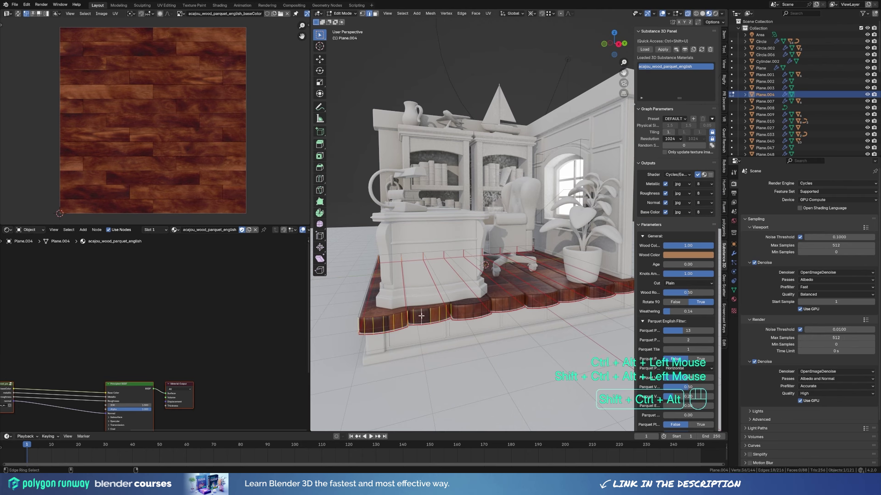
ctrl+alt+shift+click(595, 294)
shift+middle_drag(596, 293, 557, 296)
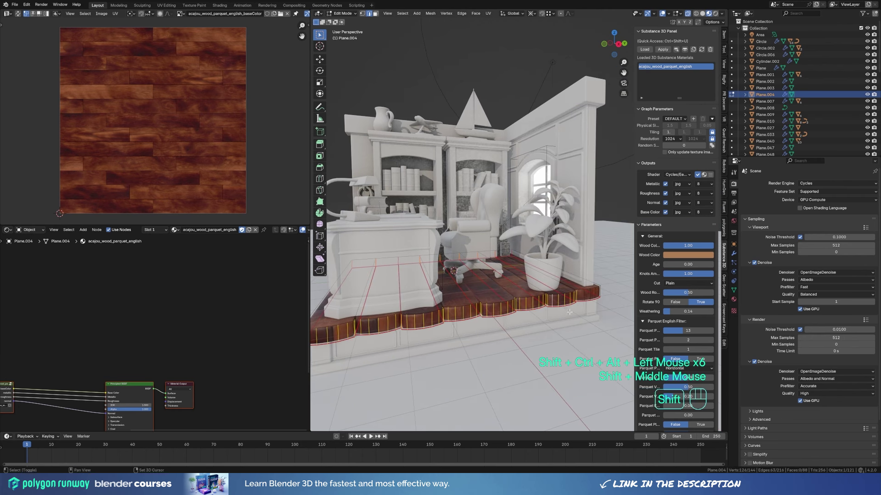
ctrl+alt+shift+click(585, 289)
- Deselect the intermediate vertical edges of the rounded plank ends and mark the remaining corner edges as seams
key(KP_7)
shift+middle_drag(592, 273, 459, 282)
scroll(459, 282, up, 2)
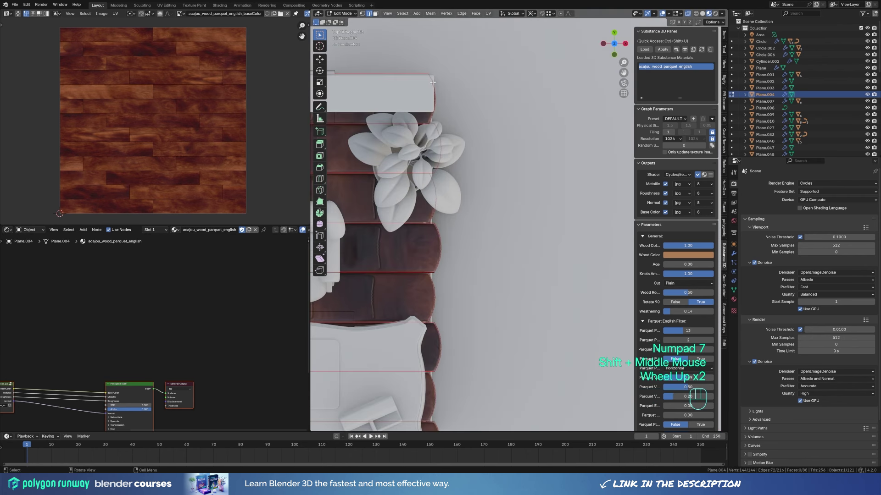
ctrl+drag(426, 77, 434, 126)
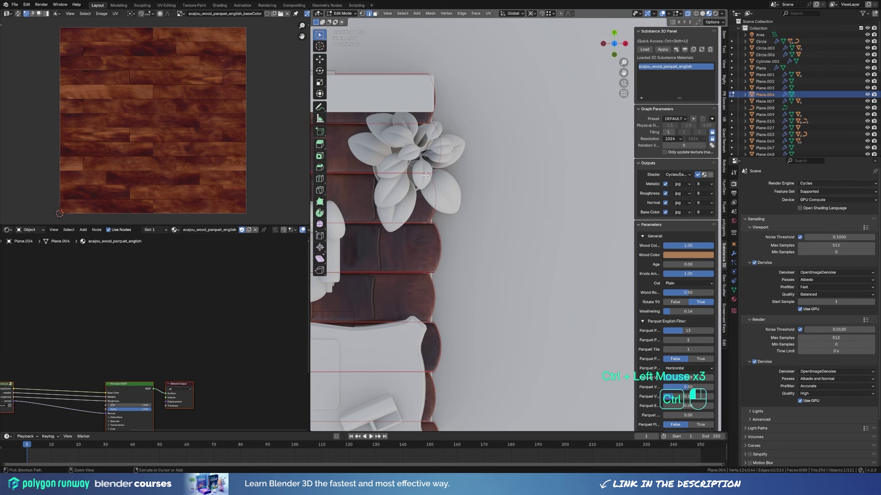
ctrl+drag(432, 224, 449, 270)
shift+middle_drag(469, 320, 490, 223)
ctrl+drag(445, 178, 469, 221)
ctrl+click(454, 234)
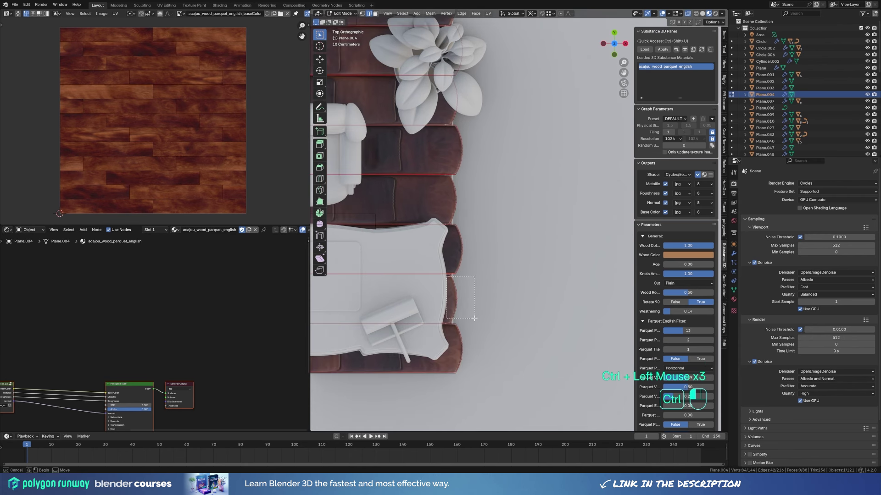
middle_drag(510, 349, 454, 216)
key(u)
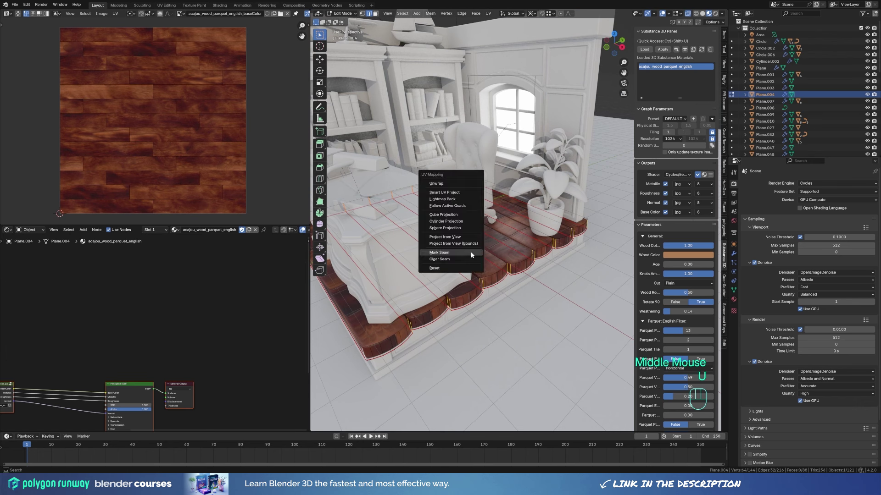
- Unwrap the whole floor mesh and rotate all of its UV islands by 90 degrees
key(a)
key(u)
click(472, 174)
scroll(239, 137, down, 2)
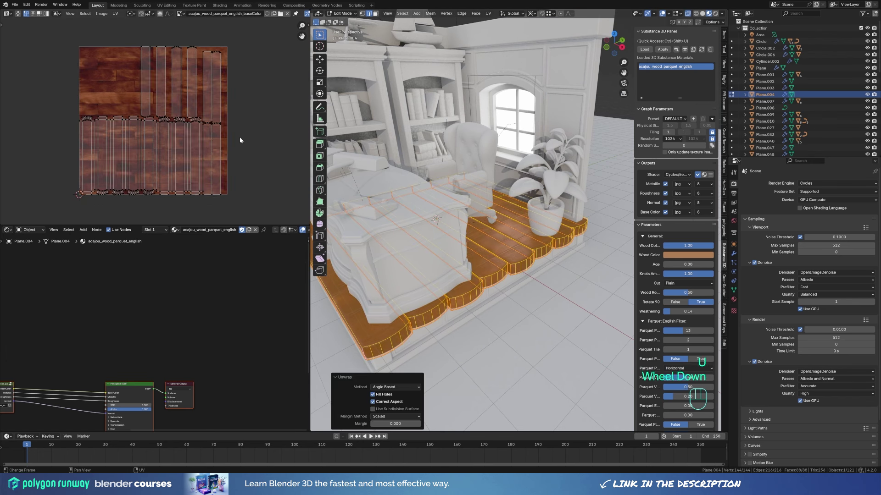
key(a)
key(r)
key(KP_9)
key(KP_0)
key(KP_Enter)
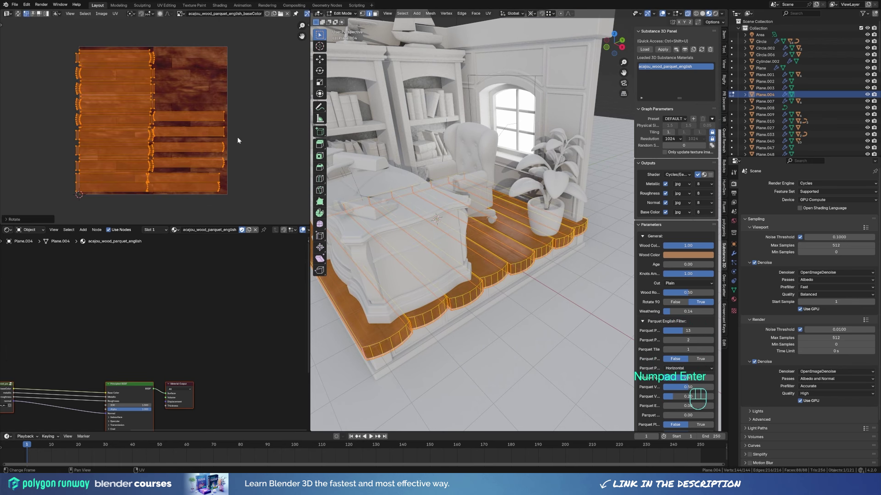
- Pick the plain plank islands without side flaps and move them along X, off the wood texture
scroll(238, 137, up, 1)
scroll(220, 130, down, 1)
click(200, 125)
key(l)
key(l)
key(l)
key(l)
key(l)
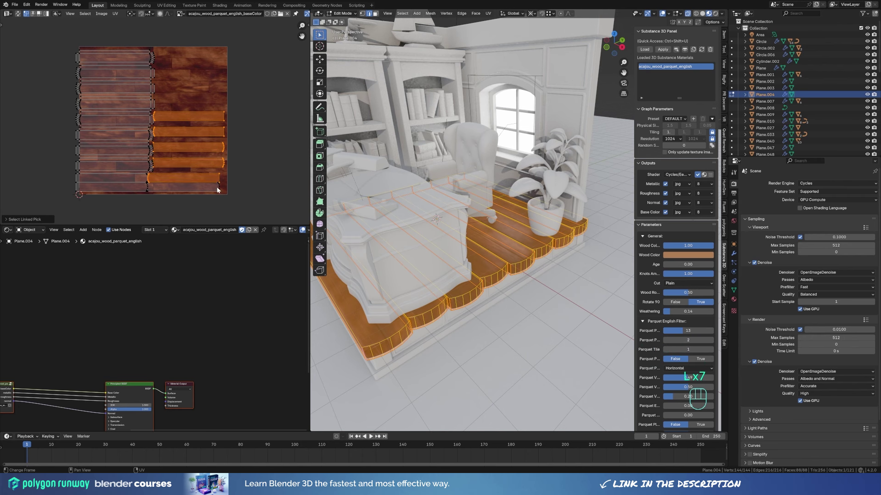
key(l)
key(l)
key(g)
key(x)
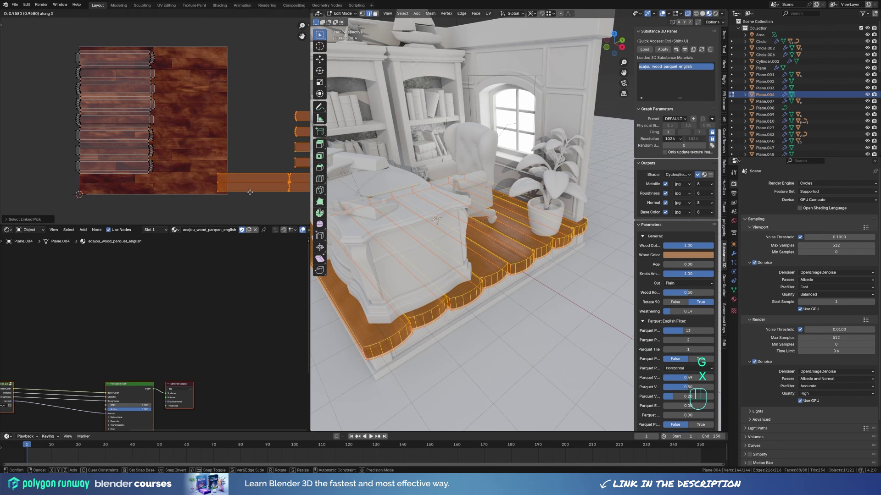
click(252, 187)
- Scale down the remaining column of plank islands and place it at the texture's upper-left corner
click(101, 134)
drag(63, 44, 180, 198)
key(s)
click(170, 158)
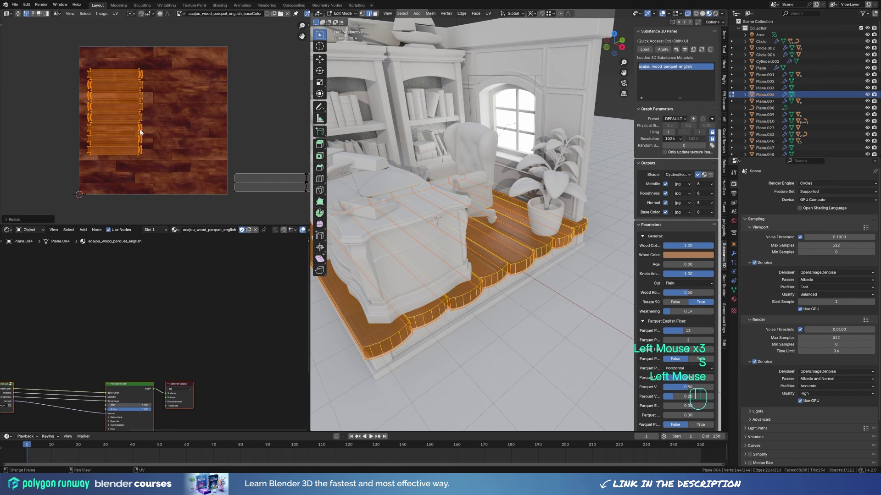
scroll(141, 131, up, 2)
shift+middle_drag(154, 119, 215, 185)
key(g)
click(233, 143)
key(s)
click(229, 142)
key(g)
click(222, 129)
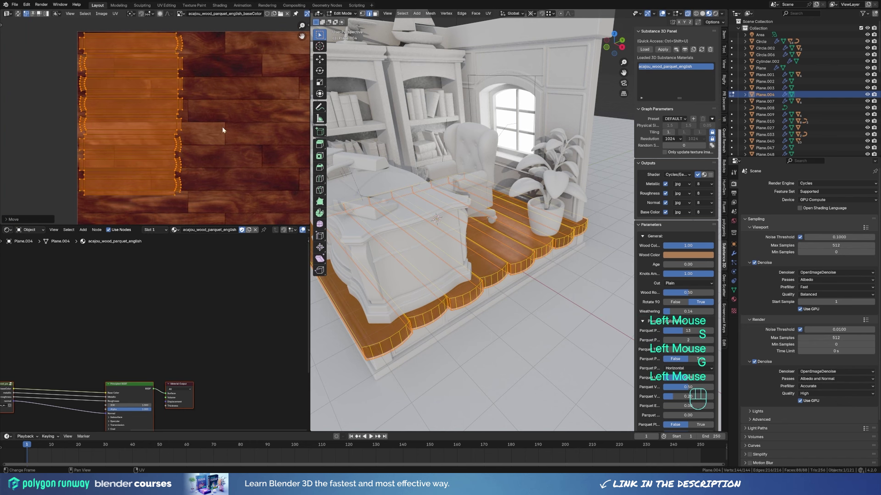
- Shrink the column of plank islands slightly to match the parquet board widths and shift it inside the texture
key(g)
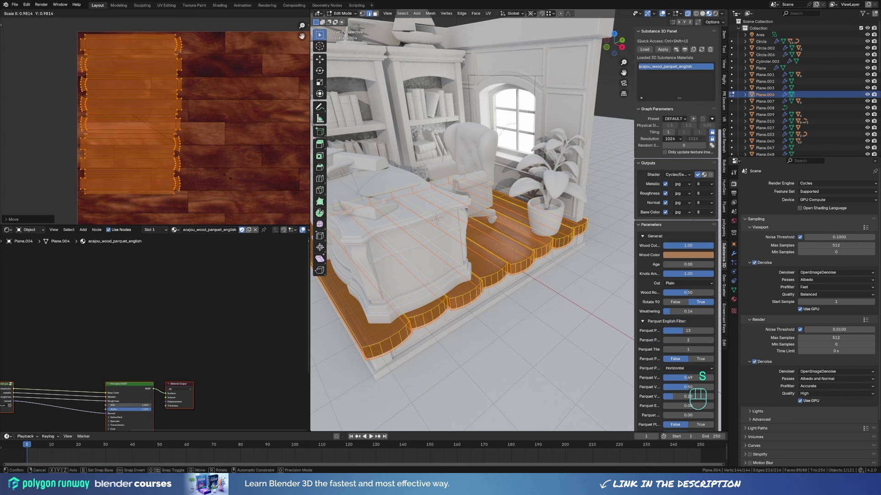
click(226, 185)
key(s)
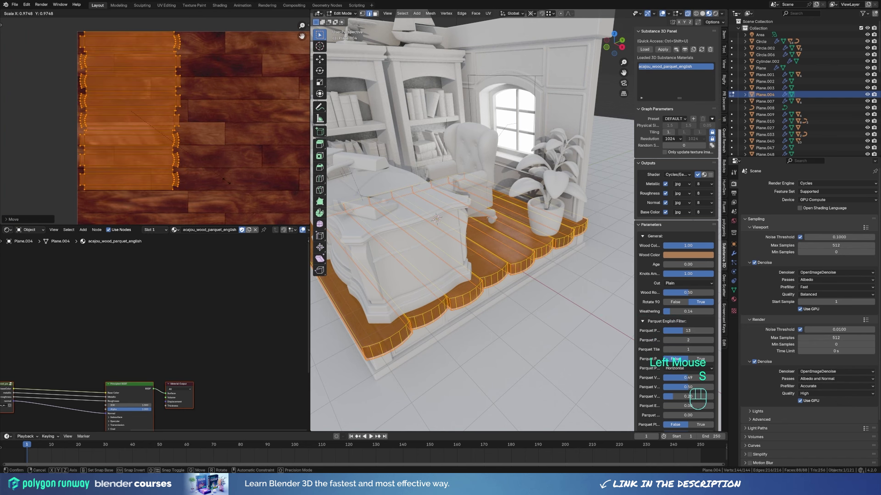
click(211, 159)
scroll(211, 159, down, 2)
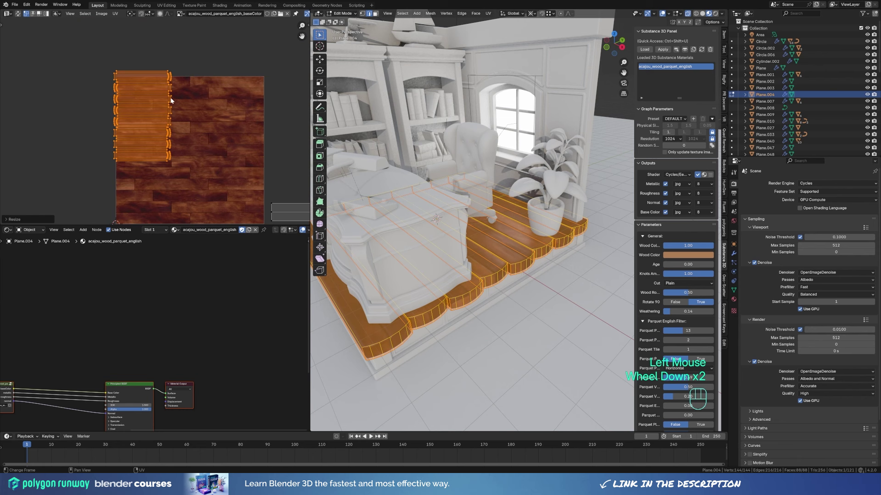
drag(151, 115, 168, 120)
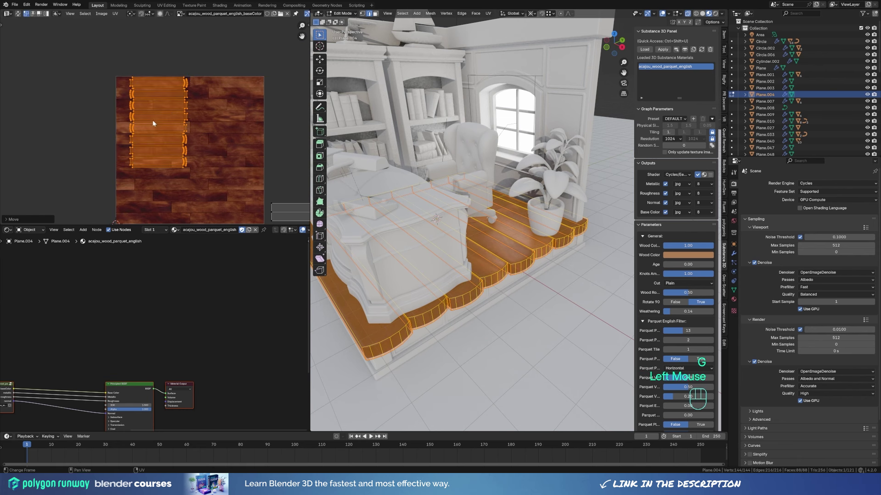
- Align the plank islands with the parquet rows along Y, fine-tune their scale and shift them to the texture's left edge
scroll(153, 122, up, 2)
key(g)
key(y)
shift+click(231, 140)
key(s)
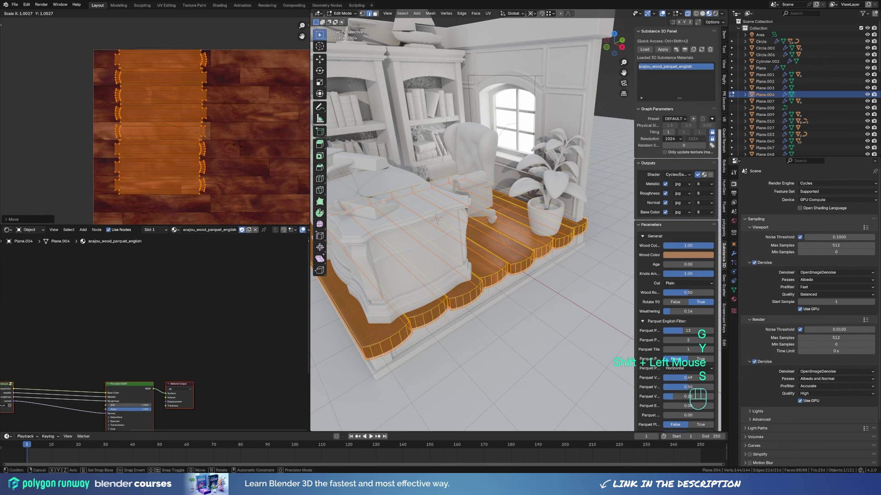
click(204, 139)
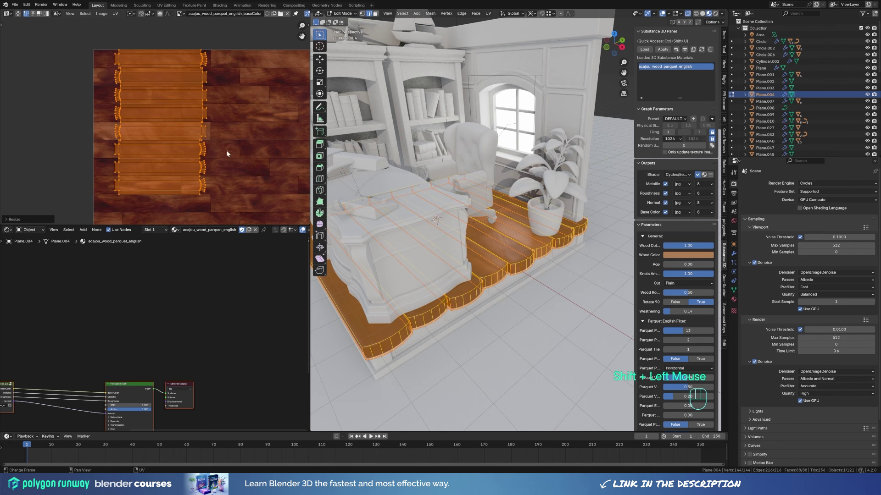
key(g)
key(x)
click(207, 151)
- Stagger the second, third and fourth plank islands along X, each further right than the one above
click(204, 137)
key(l)
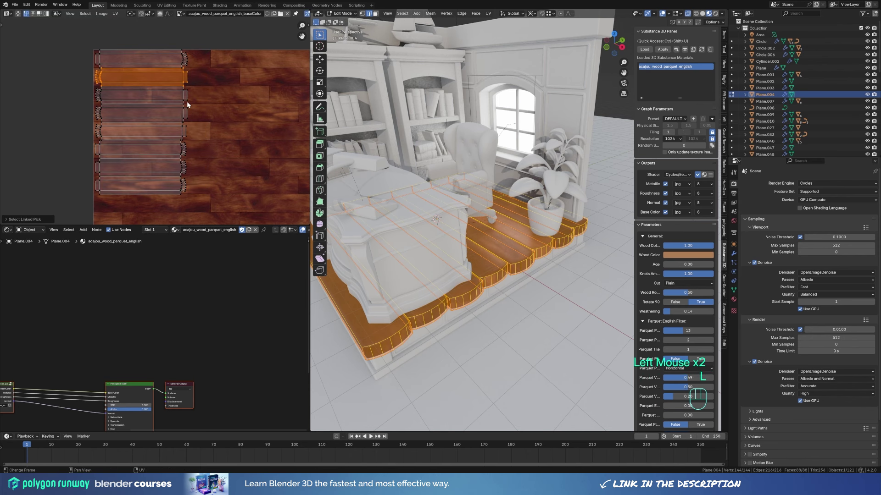
key(g)
key(x)
click(219, 102)
click(216, 102)
key(l)
key(g)
key(x)
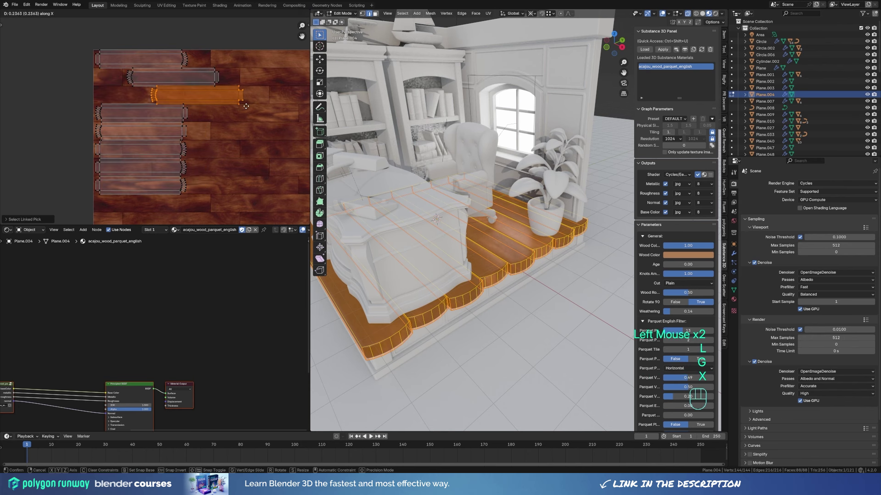
click(246, 106)
click(100, 112)
key(l)
key(g)
key(x)
click(186, 139)
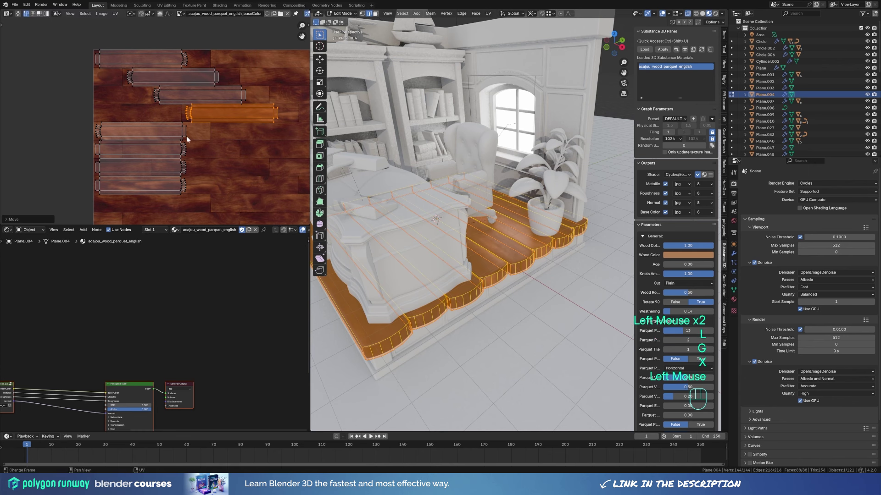
- Stagger the sixth, seventh and eighth plank islands along X, each further right than the one above
click(183, 151)
key(l)
key(g)
key(x)
click(212, 154)
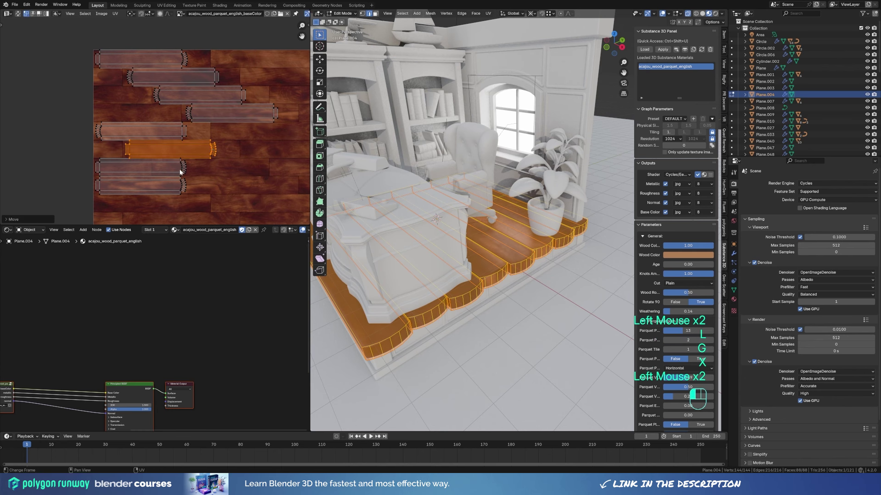
click(185, 170)
key(l)
key(g)
key(x)
click(243, 168)
click(184, 190)
key(l)
key(g)
key(x)
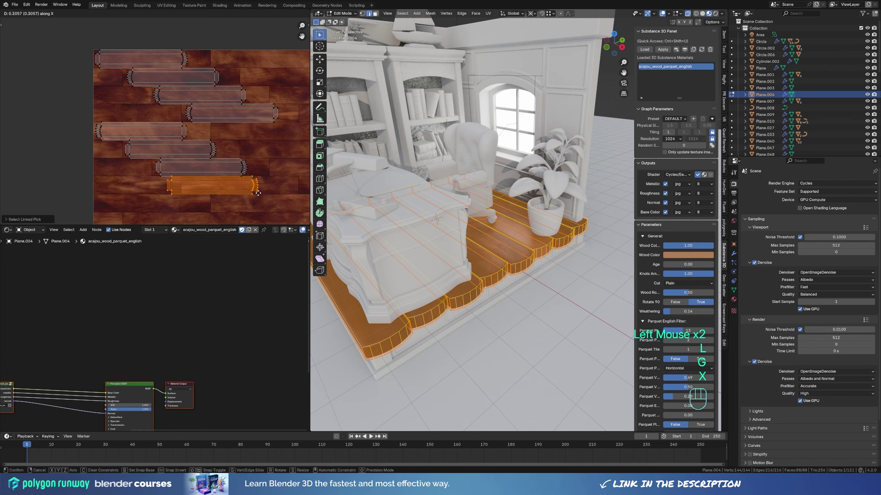
click(267, 194)
- Select all the plain islands outside the texture and scale them down
scroll(268, 194, down, 3)
shift+middle_drag(277, 211, 182, 173)
scroll(200, 172, down, 1)
drag(144, 78, 288, 182)
key(s)
key(x)
click(235, 175)
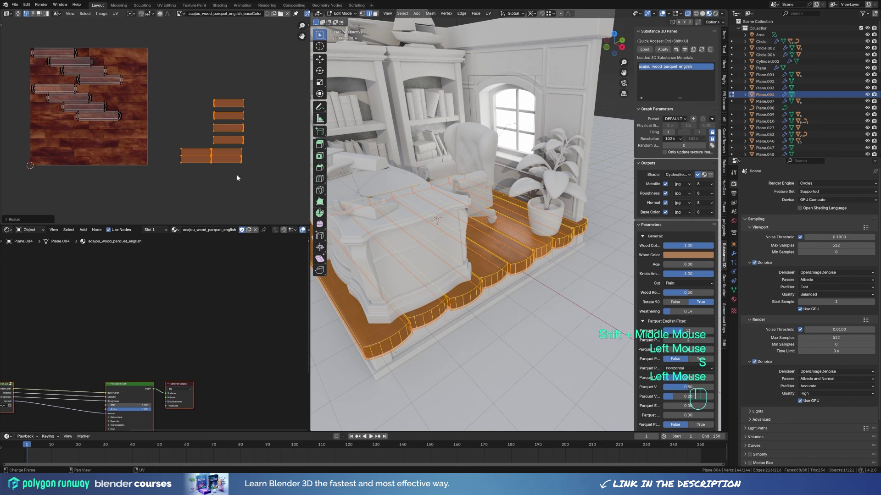
- Move the lower block of plain islands to the texture's lower-left corner and the stacked ones to its lower right
drag(176, 143, 244, 170)
key(g)
click(104, 162)
drag(183, 92, 258, 148)
key(g)
click(150, 155)
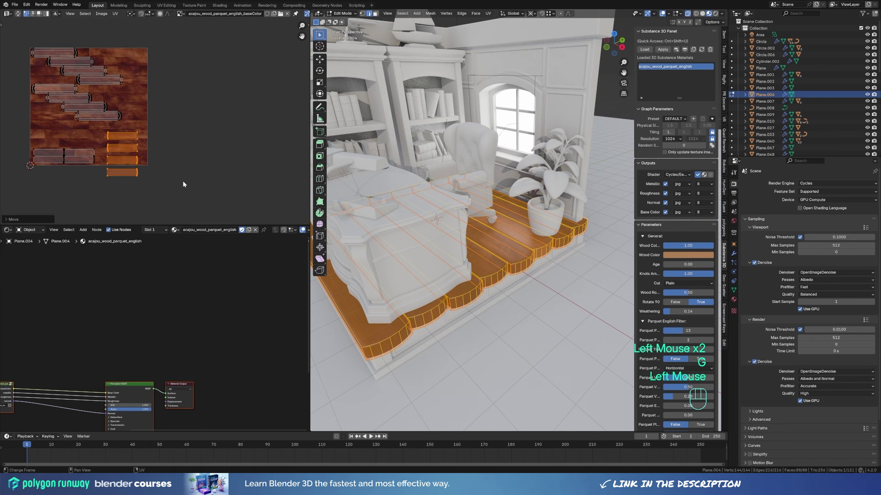
- Arrange the stacked plain islands into a two-by-two block and place it beside the block in the texture's lower-left corner
click(109, 159)
key(g)
click(183, 157)
drag(108, 142, 199, 158)
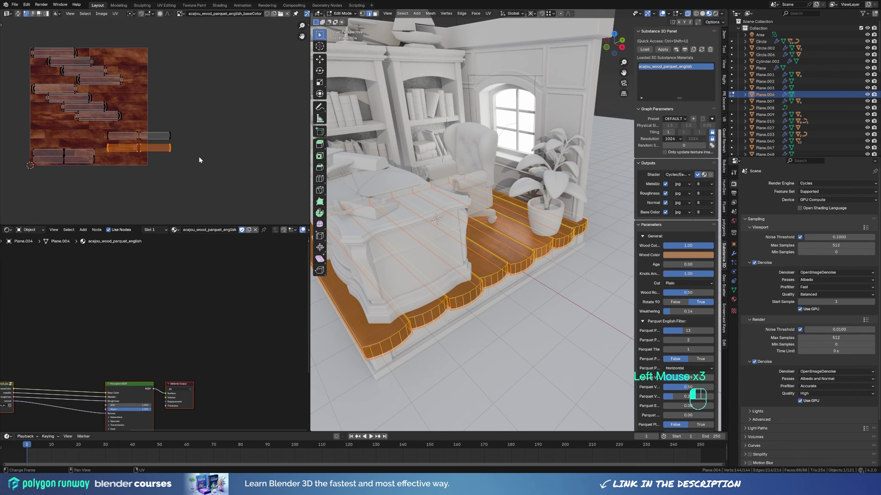
key(g)
click(187, 171)
double_click(190, 140)
key(g)
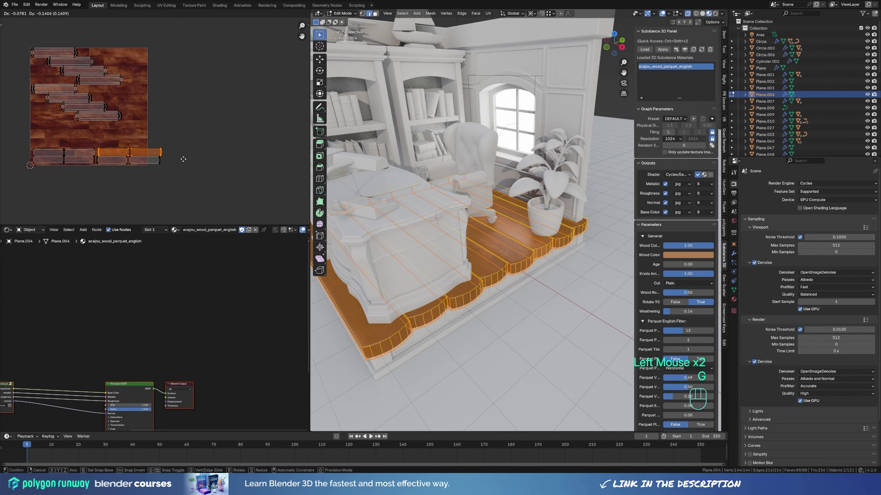
click(183, 160)
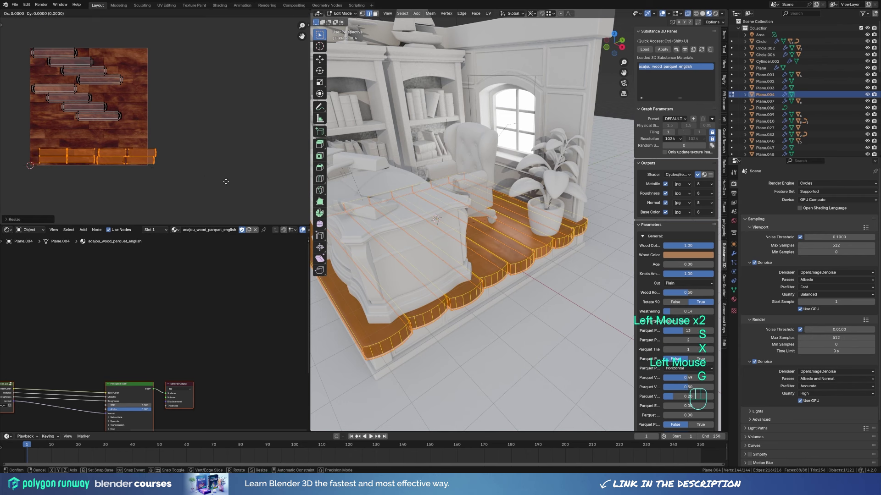
- Nudge the bottom blocks of plain islands along Y to fit the lowest parquet boards
scroll(181, 154, up, 2)
scroll(178, 143, up, 1)
shift+middle_drag(182, 154, 118, 161)
scroll(178, 144, up, 1)
key(g)
key(y)
shift+click(201, 156)
- Select only the two upper islands of the right block and fine-adjust them along Y onto their parquet board
click(135, 133)
key(l)
key(l)
click(152, 135)
key(l)
key(l)
key(g)
key(y)
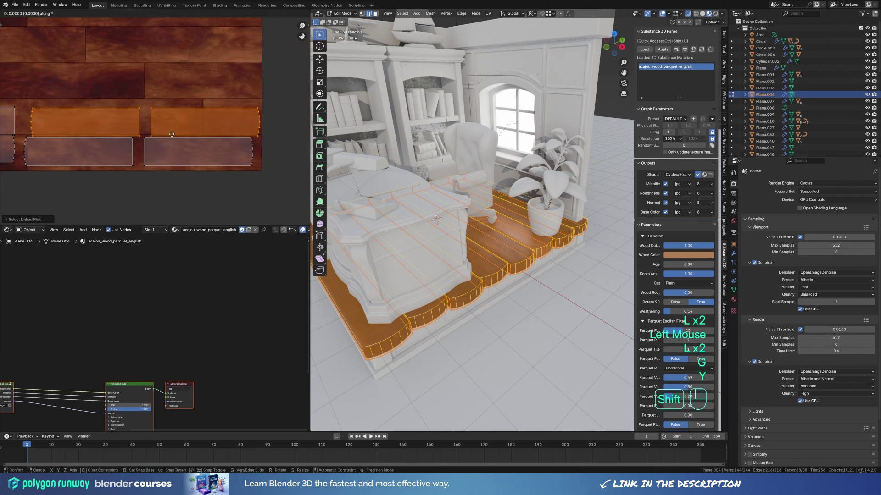
shift+click(155, 121)
- Return to object mode, save the file and set the parquet material's resolution to 2048
scroll(155, 121, down, 5)
key(Tab)
middle_drag(539, 264, 551, 239)
scroll(542, 276, down, 2)
key(ctrl+s)
click(670, 138)
click(673, 193)
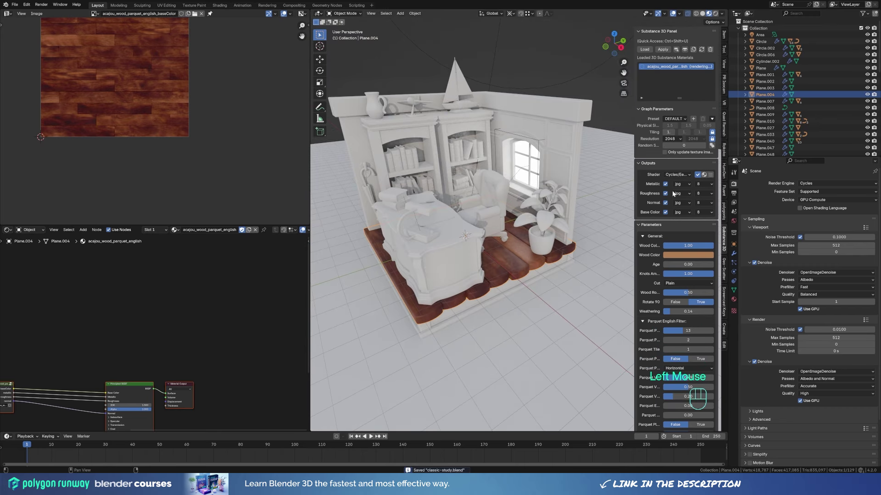
- Select the desk top and unwrap its whole mesh with Smart UV Project
middle_drag(506, 282, 514, 281)
scroll(514, 281, up, 2)
mouse_move(514, 280)
middle_down()
mouse_move(527, 278)
mouse_move(506, 294)
middle_up()
scroll(527, 278, down, 4)
click(498, 252)
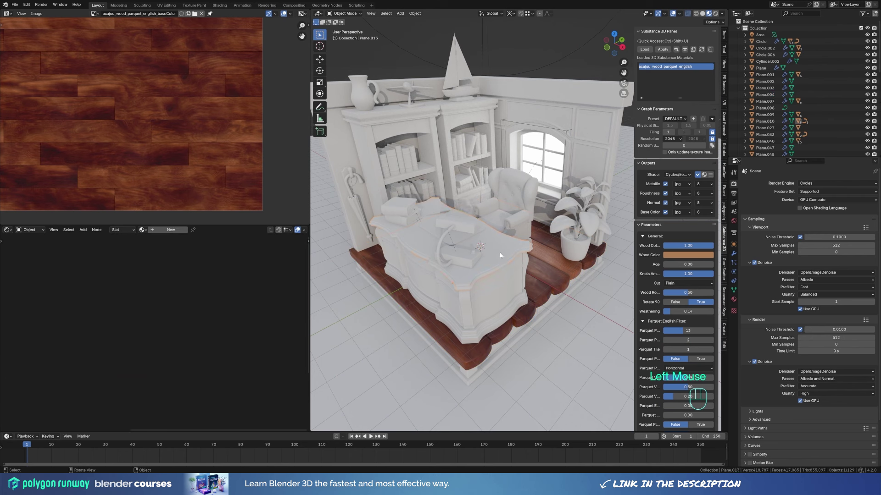
key(Tab)
key(a)
key(u)
click(508, 257)
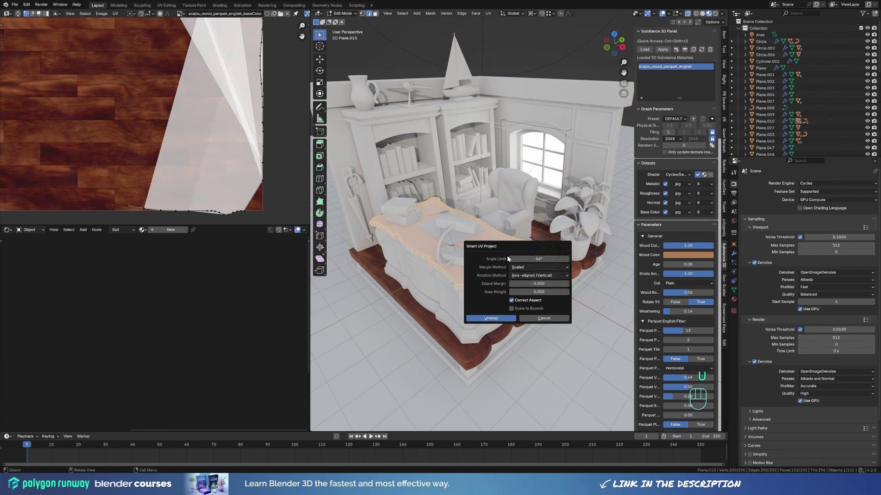
click(513, 318)
scroll(133, 102, down, 3)
shift+middle_drag(133, 102, 222, 133)
scroll(222, 126, up, 1)
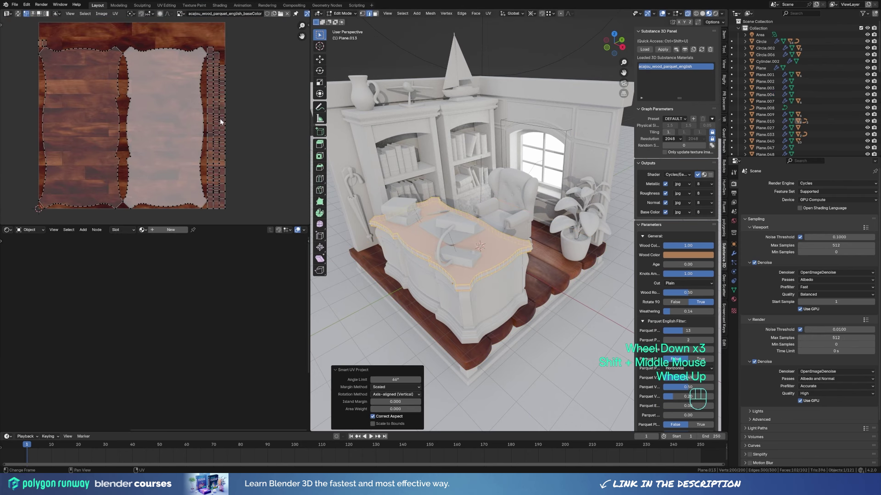
key(Tab)
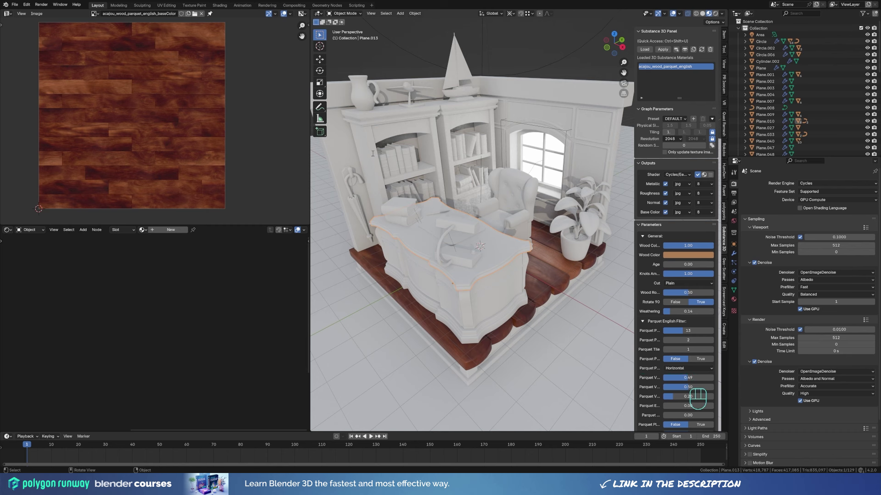
- Apply the acajou_wood_varnished material to the desk top and set its resolution to 2048
click(660, 49)
middle_drag(454, 257, 524, 229)
scroll(448, 293, up, 2)
click(672, 139)
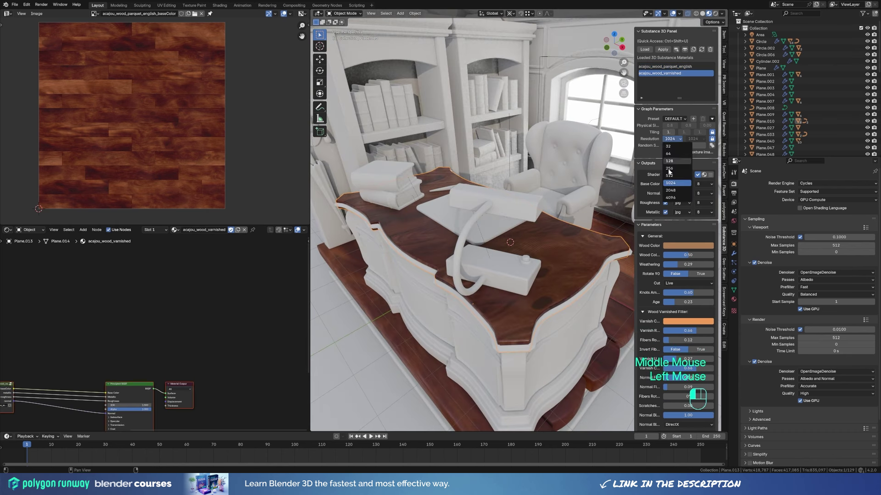
click(671, 185)
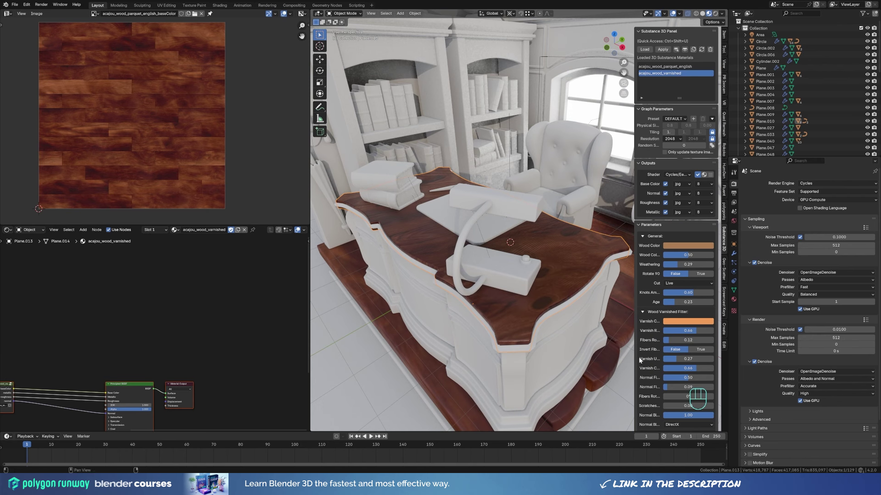
- Set the varnished acajou wood's knots amount to 0.00
scroll(652, 384, down, 3)
scroll(602, 332, down, 2)
scroll(602, 332, up, 2)
shift+middle_drag(602, 332, 591, 336)
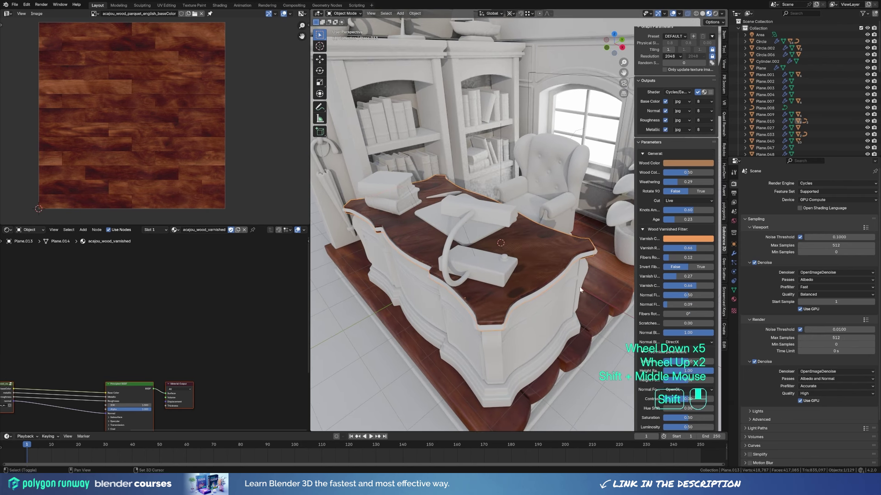
drag(690, 293, 655, 295)
middle_drag(509, 294, 507, 317)
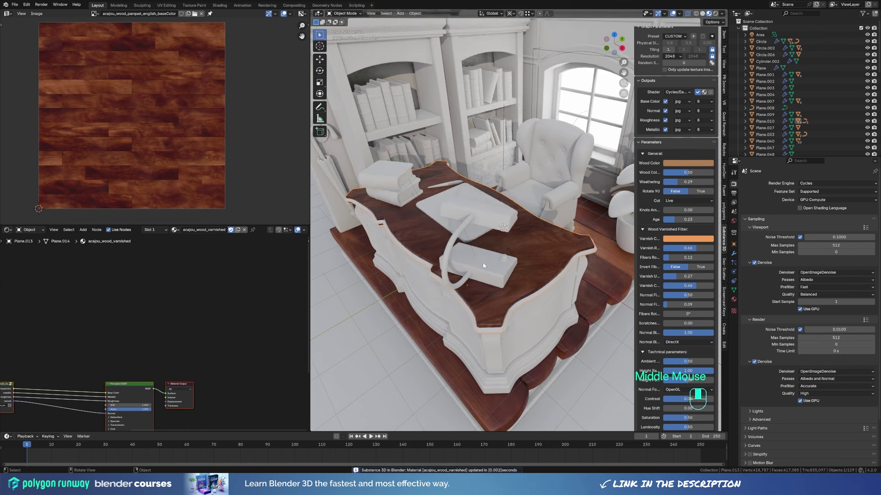
- Scale down all UV islands of the desk top
key(Tab)
key(a)
key(a)
key(s)
click(226, 146)
key(Tab)
- Show the acajou_wood_varnished_baseColor image, rotate the desk top's islands 90 degrees and reposition them over the texture
click(97, 14)
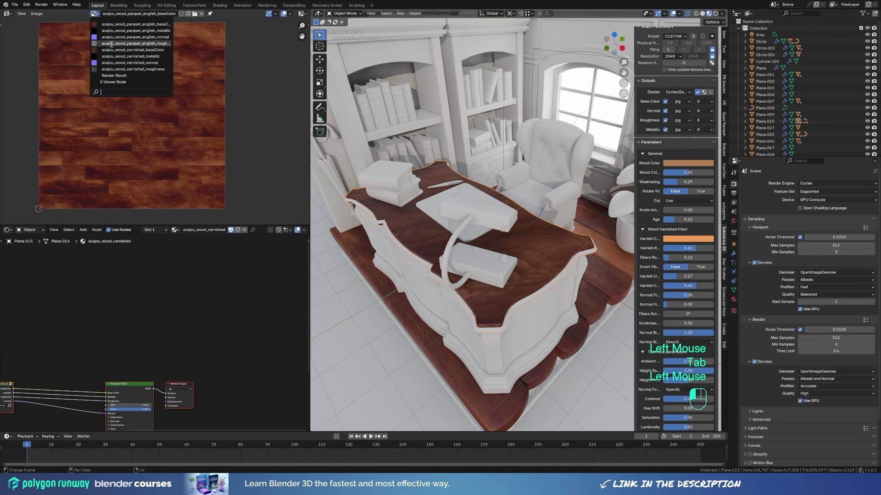
click(109, 44)
key(Tab)
key(g)
click(211, 142)
text(r90)
key(Return)
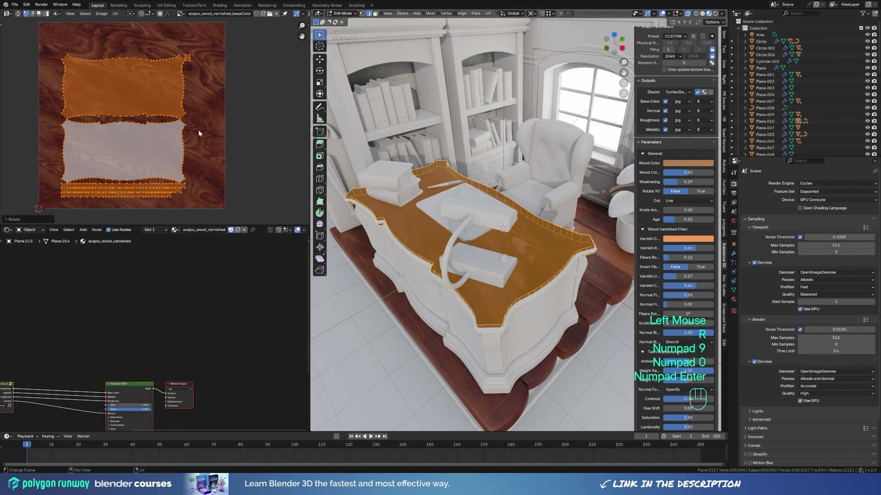
key(g)
click(228, 109)
key(Tab)
- Select the window wall and mark the ring of edges across its thickness as seams
middle_drag(505, 220, 509, 280)
scroll(539, 241, down, 4)
middle_drag(486, 248, 512, 238)
shift+middle_drag(404, 204, 494, 241)
click(555, 214)
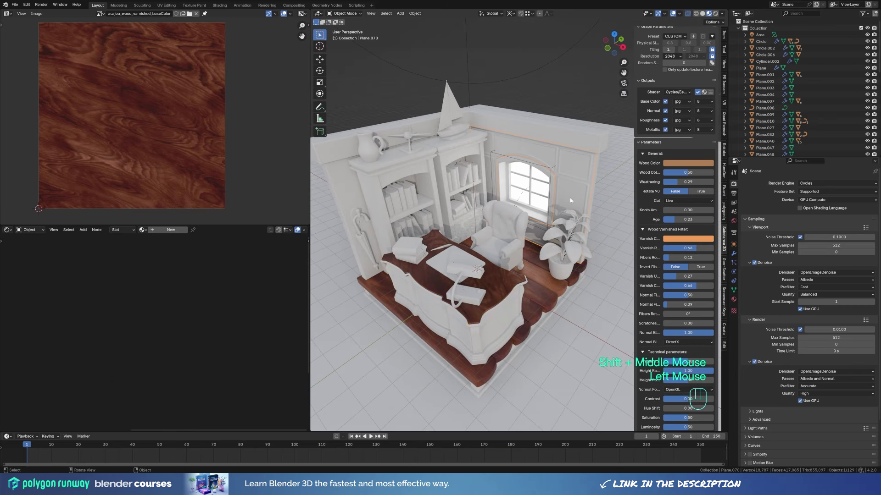
scroll(556, 213, up, 2)
key(Tab)
middle_drag(555, 213, 610, 192)
key(2)
ctrl+alt+click(596, 163)
shift+middle_drag(611, 192, 583, 173)
ctrl+alt+click(583, 173)
key(u)
click(564, 236)
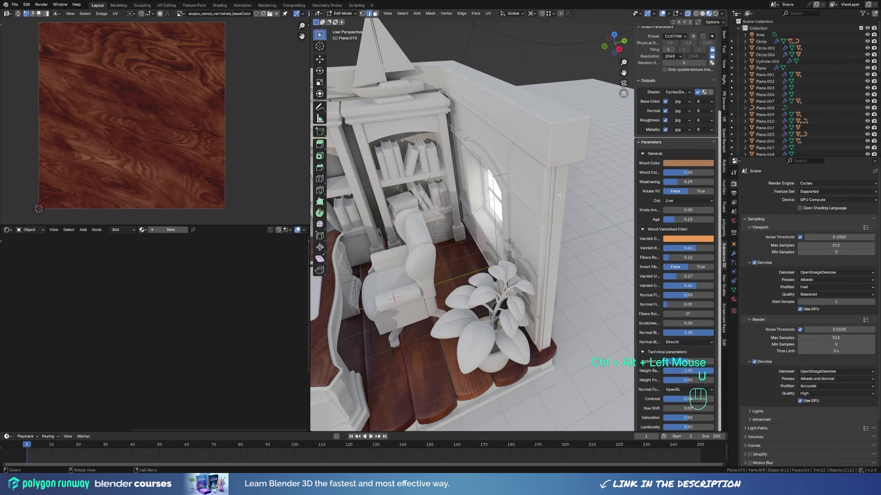
- Mark three border edges of one window wall face as seams and unwrap the whole wall
click(559, 190)
shift+click(544, 161)
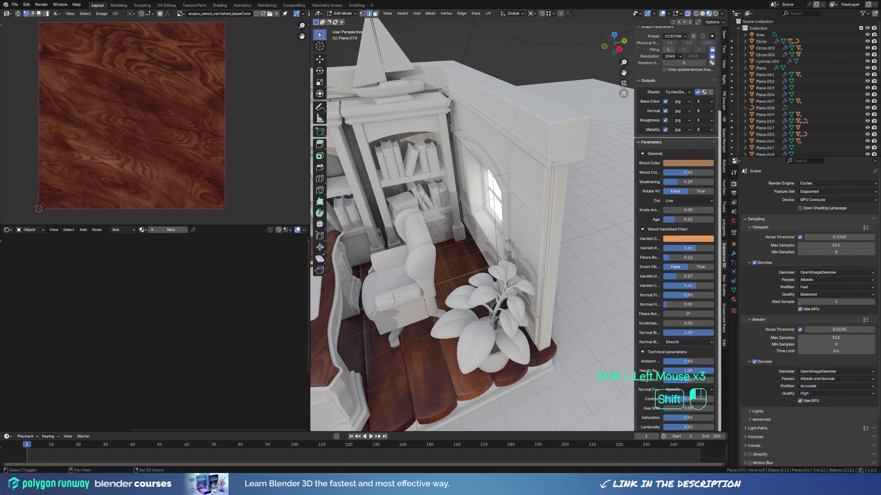
key(a)
key(u)
click(482, 53)
key(Tab)
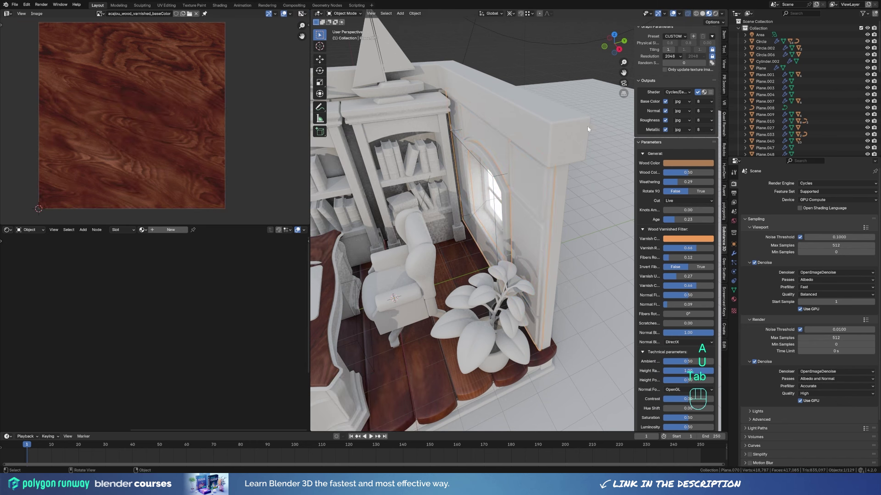
- Save the file and apply the oak_wood_varnished material to the window wall
key(ctrl+s)
scroll(659, 61, up, 2)
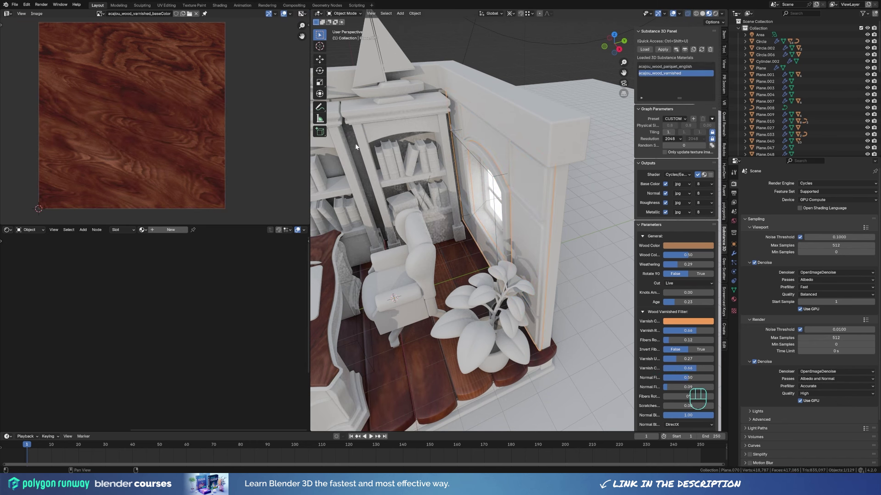
click(664, 50)
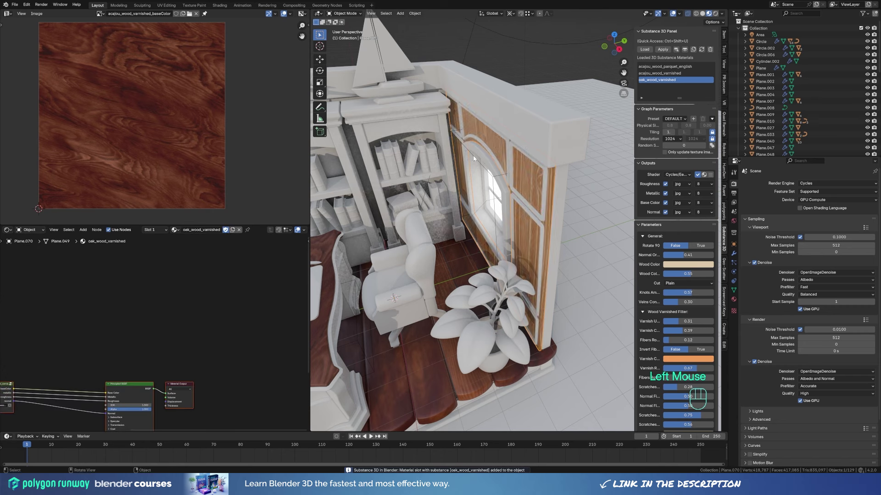
- Set the oak_wood_varnished material's resolution to 2048
middle_drag(472, 155, 528, 161)
shift+middle_drag(528, 160, 431, 207)
shift+scroll(551, 163, down, 1)
scroll(552, 162, down, 2)
scroll(431, 207, up, 2)
click(671, 139)
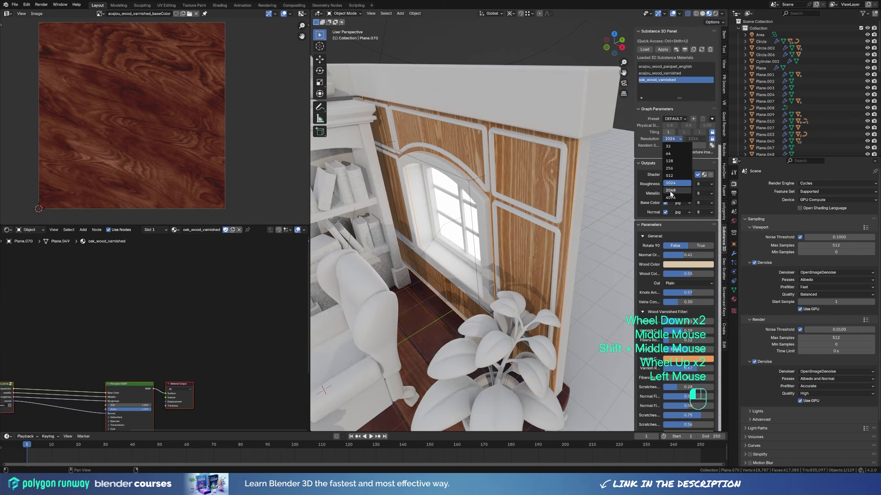
click(678, 192)
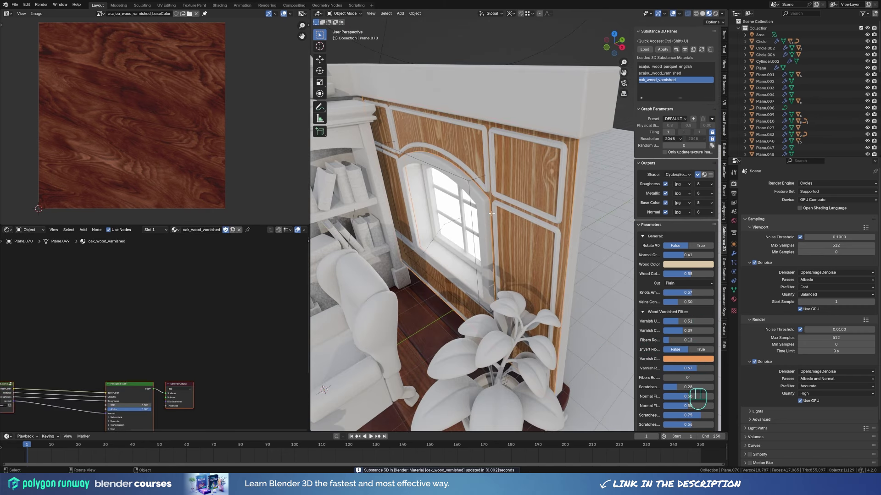
- Enlarge all of the window wall's UV islands and reposition them over the texture
key(Tab)
key(a)
scroll(183, 133, down, 2)
key(s)
click(209, 138)
key(g)
click(231, 134)
key(Tab)
- Show the oak_wood_varnished_baseColor image and scale the window wall's islands down slightly, repositioning them
key(Tab)
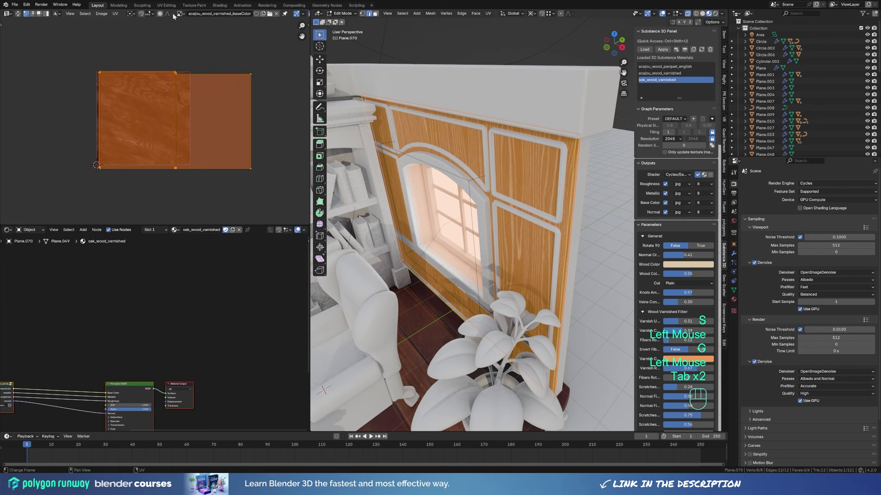
click(181, 13)
click(212, 75)
key(s)
click(205, 128)
key(g)
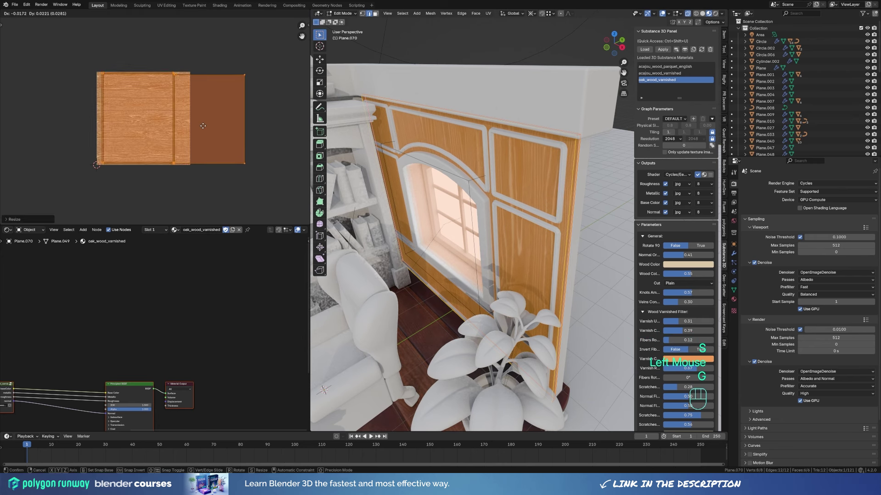
click(198, 126)
key(Tab)
- Assign the existing oak_wood_varnished material to the mouldings on the window wall
middle_drag(454, 220, 530, 210)
scroll(475, 223, down, 3)
scroll(531, 210, up, 4)
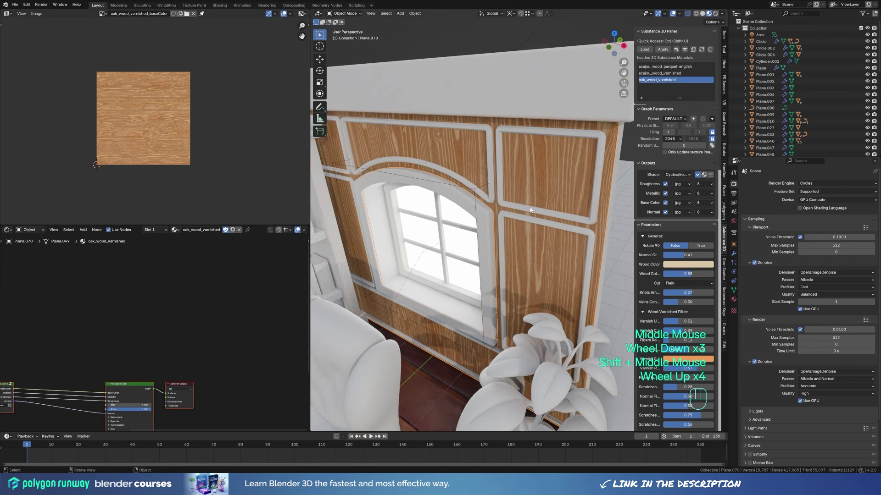
click(528, 210)
click(733, 299)
click(747, 211)
click(766, 241)
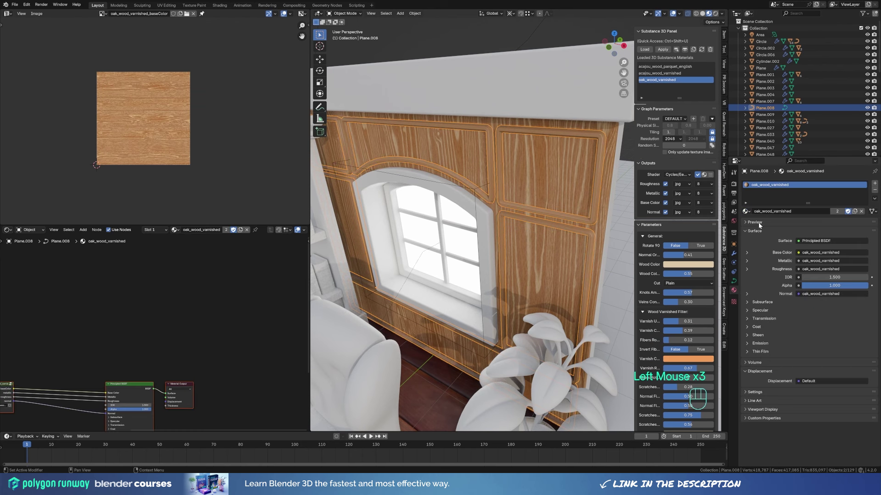
- Make the mouldings' oak material a separate copy and feed its Mapping vector from another texture coordinate output than UV
click(549, 101)
click(538, 222)
middle_drag(106, 304, 210, 283)
click(856, 212)
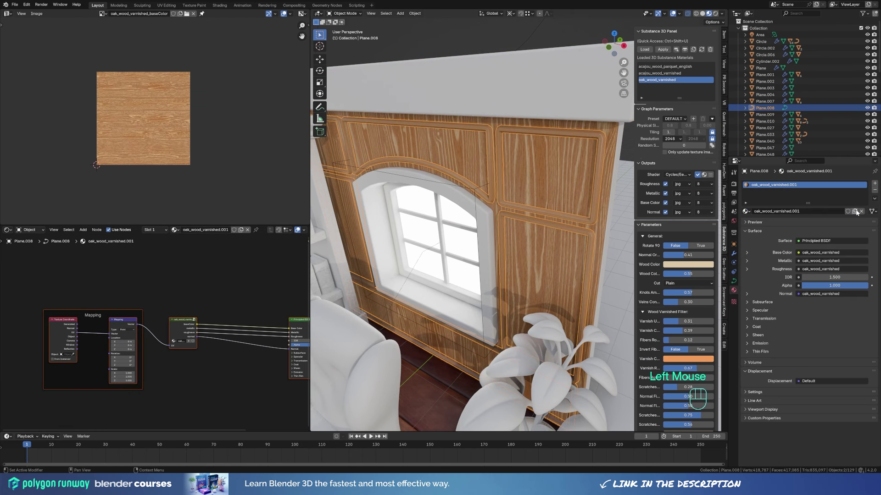
drag(77, 336, 109, 334)
scroll(534, 227, up, 2)
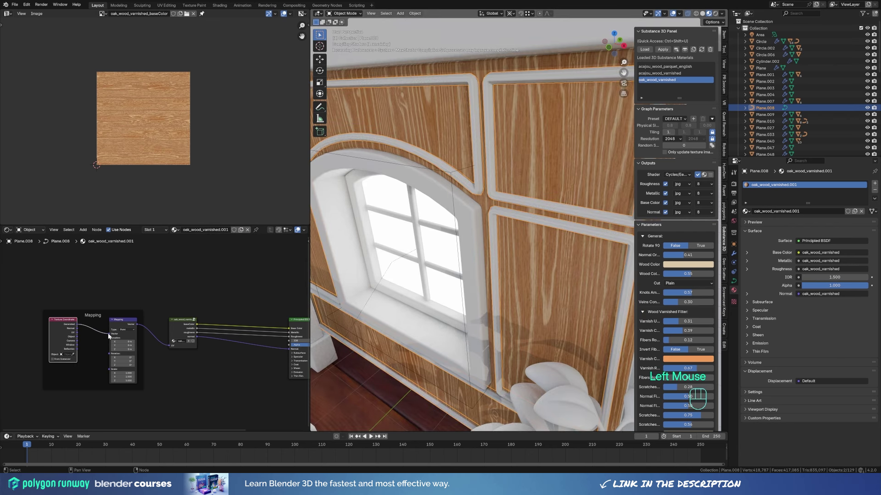
scroll(507, 221, down, 3)
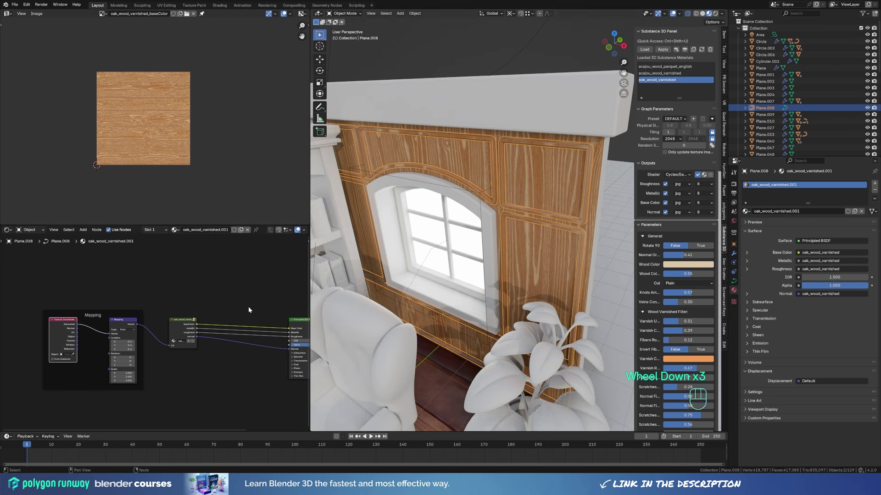
- Set the Mapping scale of the mouldings' oak material to 0.5 on all axes and deselect the mouldings
scroll(499, 250, up, 2)
mouse_move(120, 373)
mouse_down()
mouse_move(120, 381)
mouse_move(78, 381)
mouse_move(115, 381)
mouse_up()
text(.5)
key(Return)
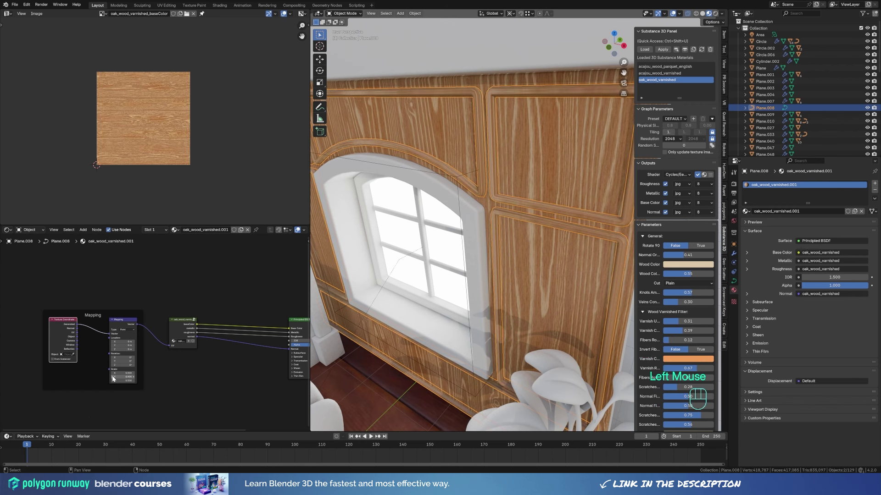
scroll(495, 191, down, 2)
click(495, 191)
- Mark seams along the edge loops of the desk body
scroll(445, 171, down, 3)
shift+middle_drag(445, 171, 434, 195)
shift+middle_drag(408, 219, 423, 201)
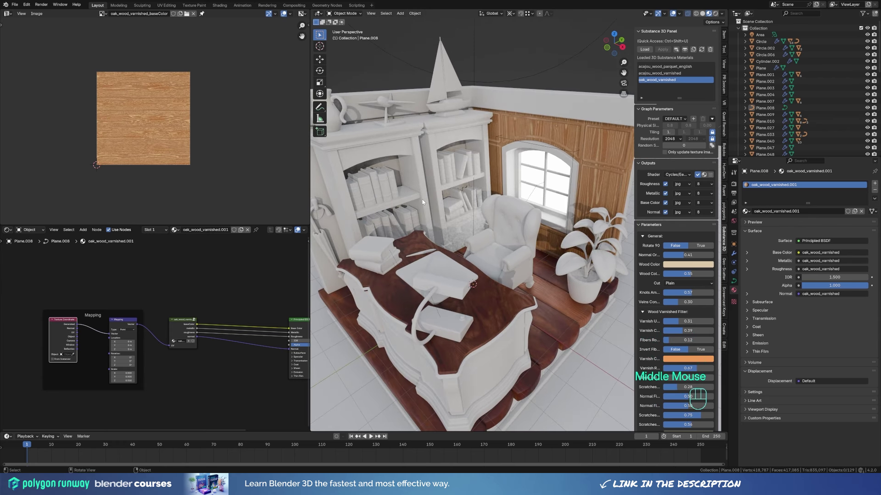
shift+middle_drag(440, 321, 500, 290)
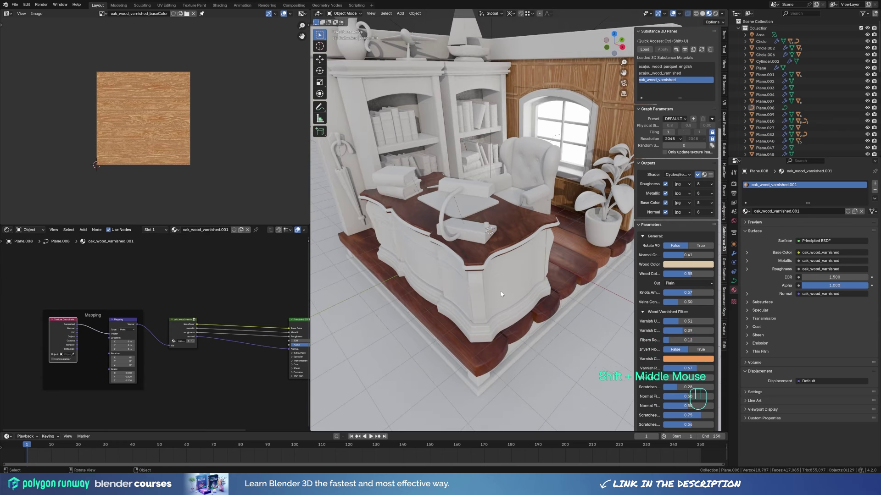
click(500, 291)
key(Tab)
key(2)
alt+click(507, 252)
alt+shift+click(505, 251)
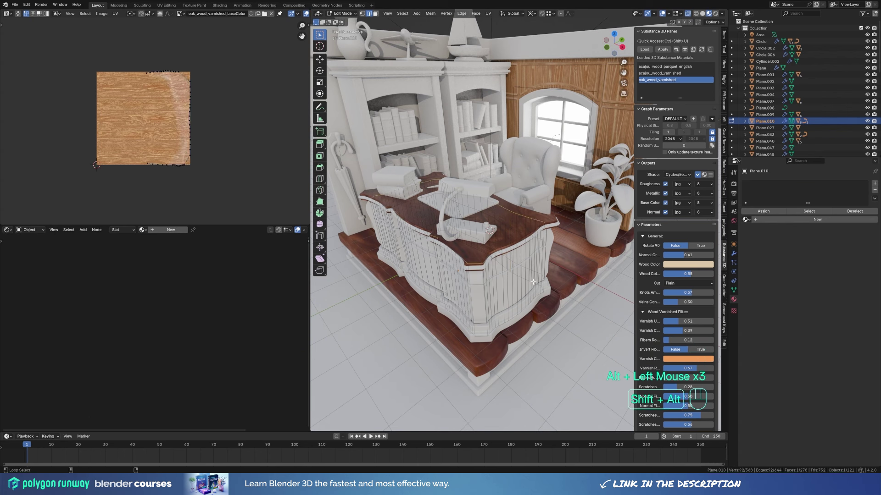
key(u)
click(490, 348)
click(436, 191)
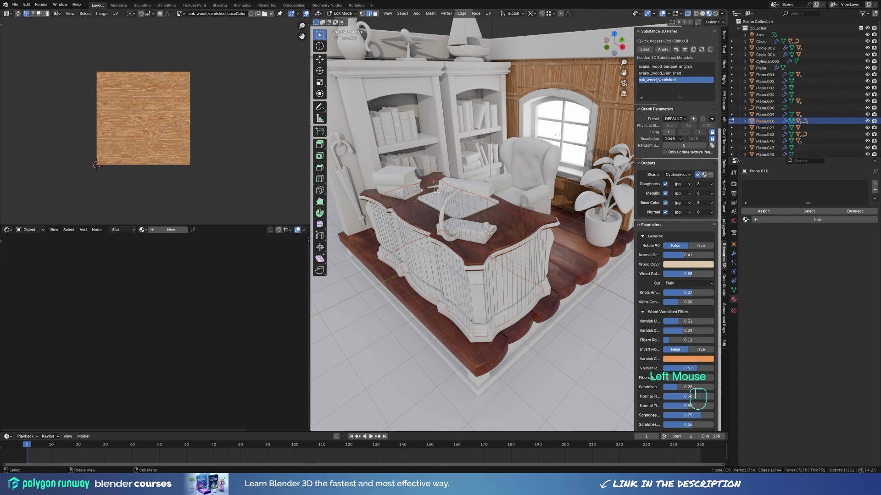
- Unwrap the entire desk body with its new seams and save the file
key(u)
key(a)
key(u)
key(u)
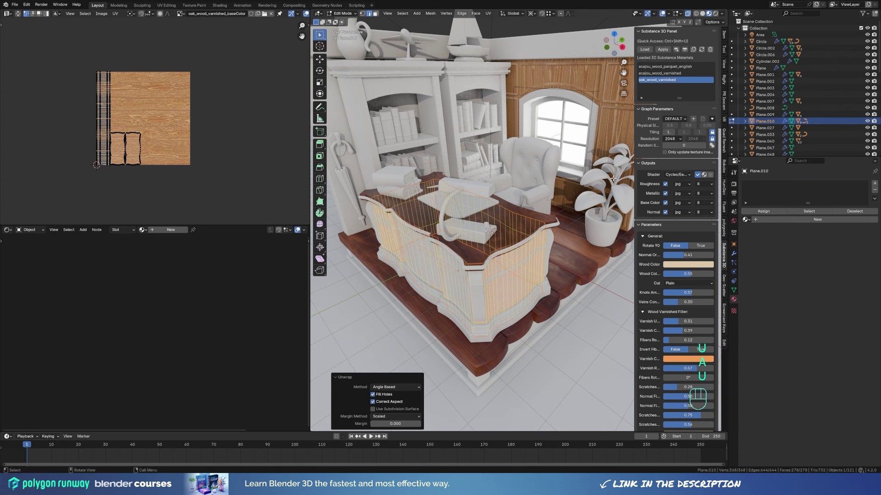
key(Tab)
key(ctrl+s)
- Load the beech_toast_wood_varnished Substance material in place of beech_wood_varnished and apply it to the desk body
click(647, 50)
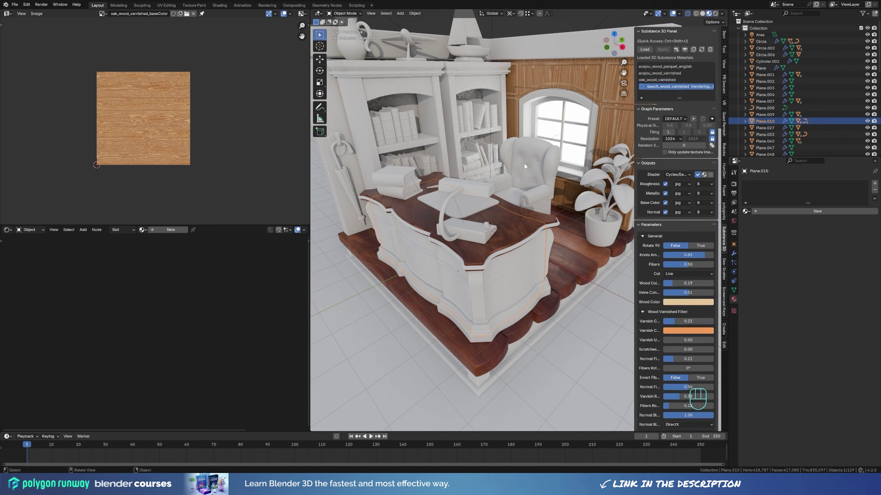
click(710, 49)
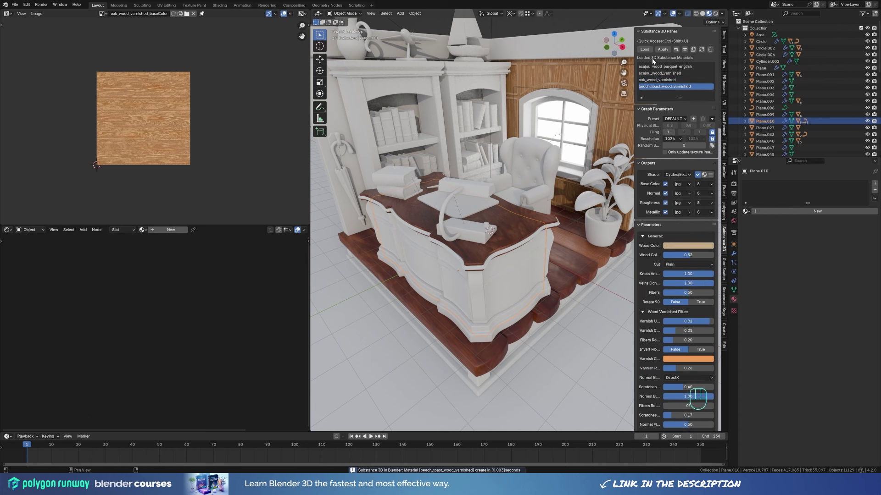
click(663, 50)
- Show the beech_wood_varnished_baseColor image behind the UVs and scale up all of the desk body's islands
key(Tab)
key(a)
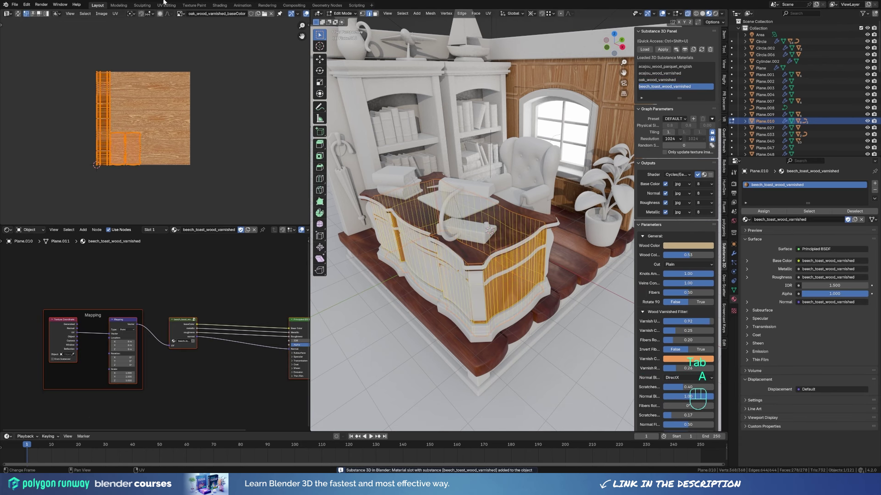
click(179, 14)
click(211, 28)
scroll(137, 135, up, 3)
scroll(138, 135, down, 2)
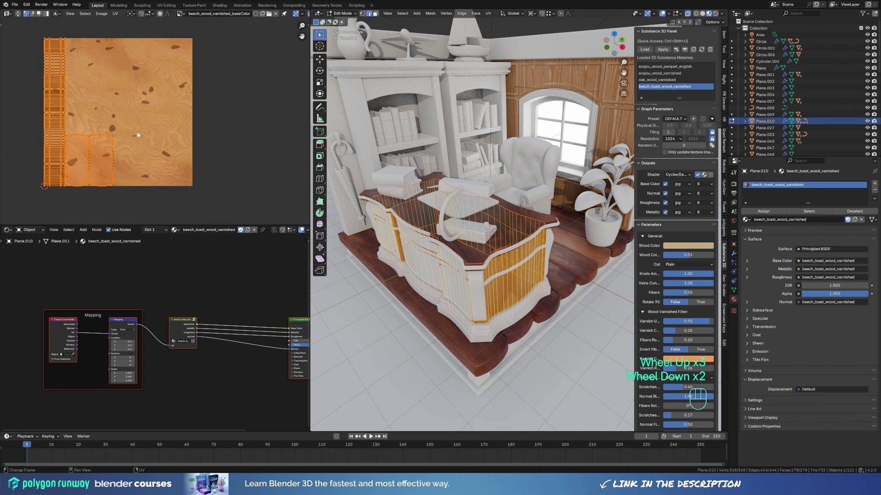
key(s)
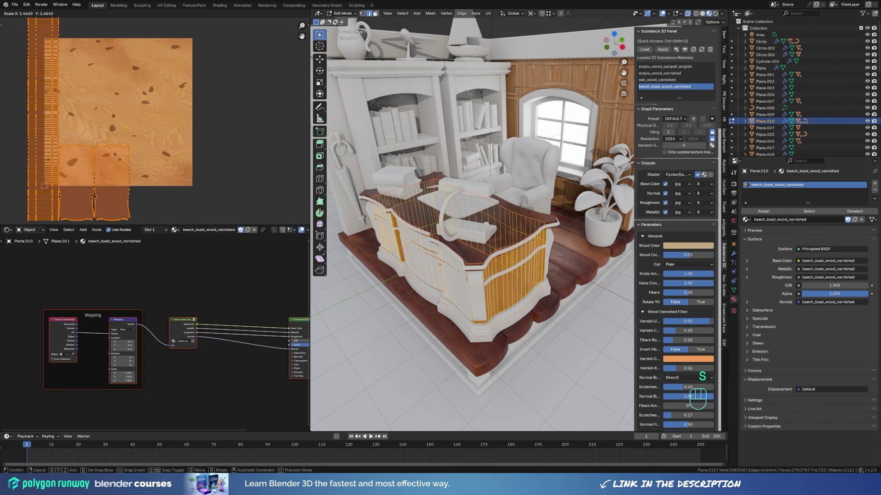
click(141, 161)
key(Tab)
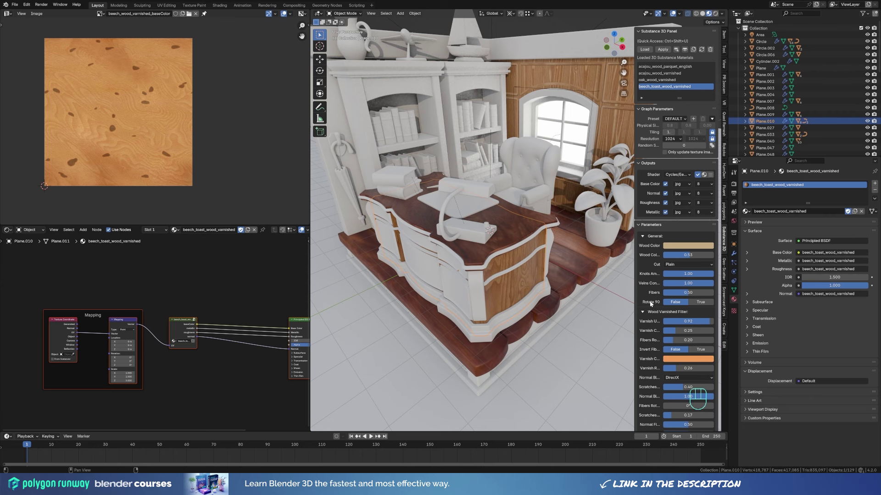
- Try rotating the desk body's UV islands by 90 degrees, and undo the rotation
middle_drag(473, 312, 447, 280)
scroll(416, 283, down, 1)
scroll(416, 283, up, 3)
scroll(416, 283, down, 2)
key(Tab)
text(r)
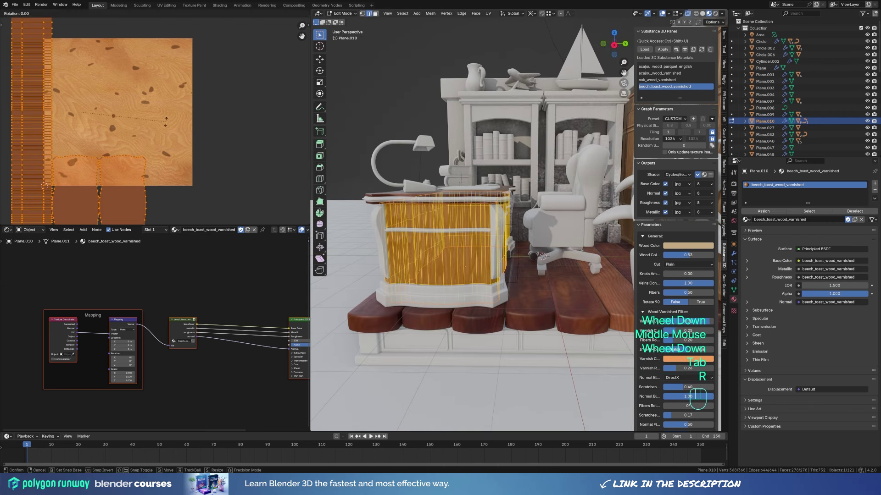
text(90)
key(Return)
key(Tab)
middle_drag(477, 239, 500, 295)
key(Tab)
key(ctrl+z)
key(ctrl+z)
key(Tab)
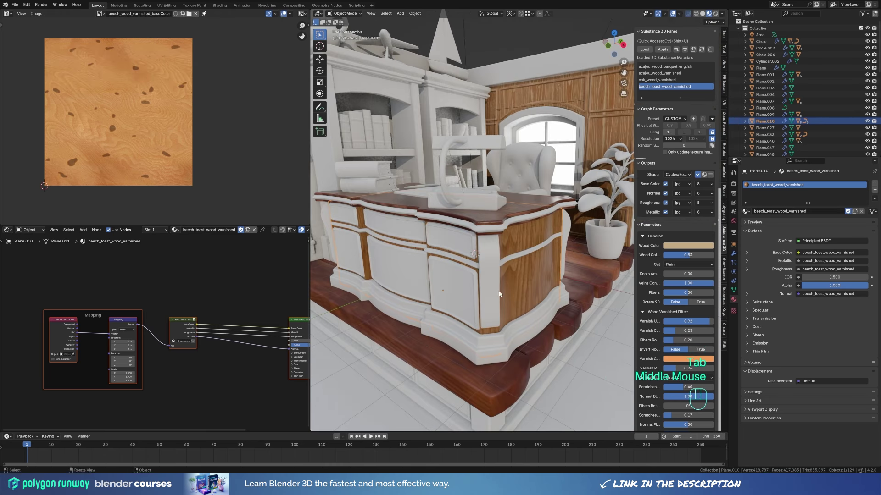
- Mark seams on edge loops across the corners of the desk's base moulding
shift+middle_drag(488, 333, 505, 307)
click(521, 357)
key(Tab)
key(2)
alt+click(438, 281)
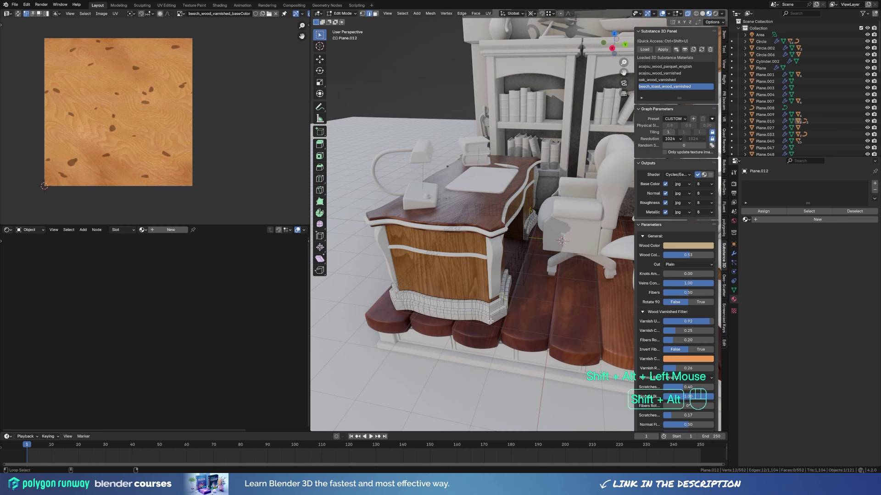
middle_drag(539, 227, 395, 271)
shift+middle_drag(392, 349, 321, 321)
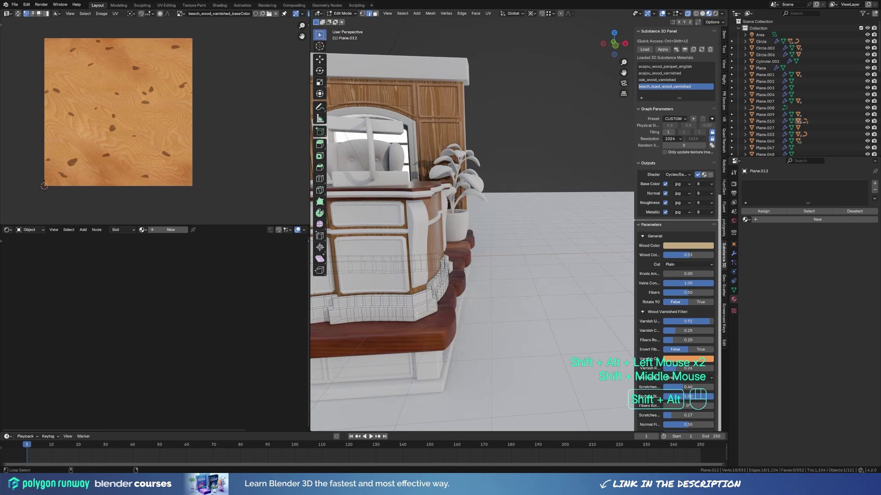
alt+shift+click(399, 285)
middle_drag(443, 298, 413, 316)
shift+middle_drag(413, 316, 488, 350)
key(u)
click(488, 347)
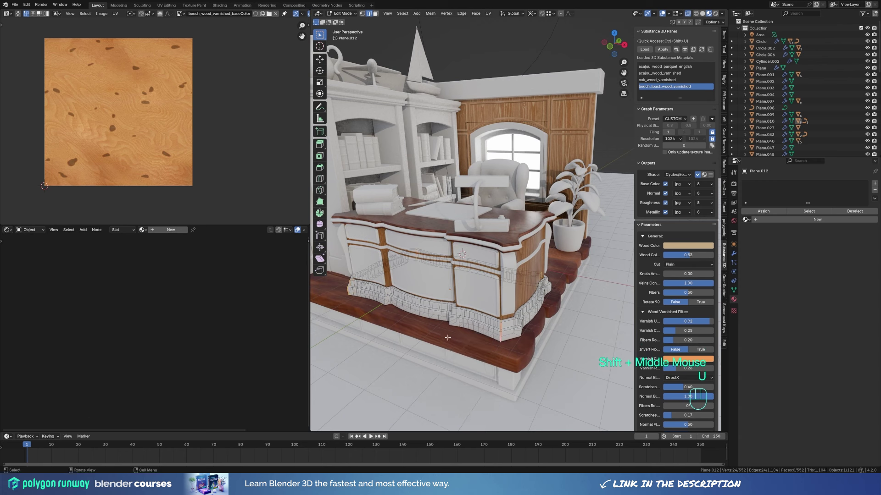
key(u)
click(435, 314)
- Unwrap the whole base moulding of the desk and assign it the existing acajou_wood_varnished material
key(a)
key(u)
click(447, 239)
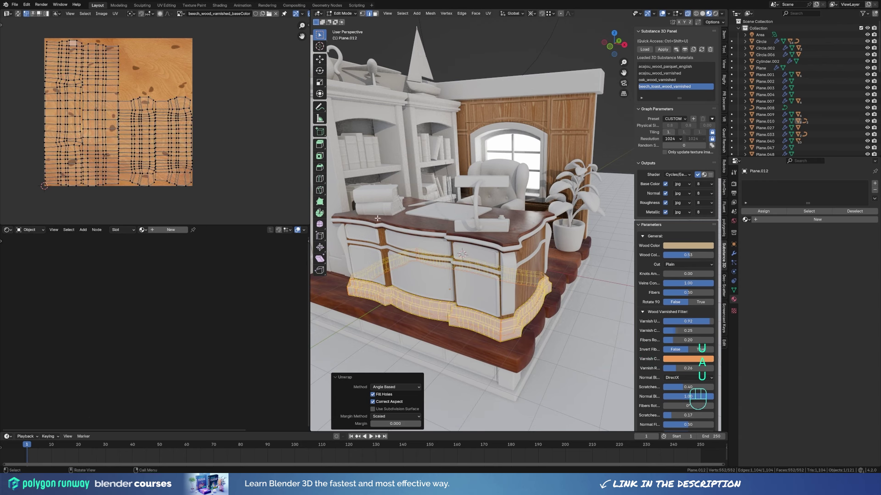
click(746, 220)
click(773, 237)
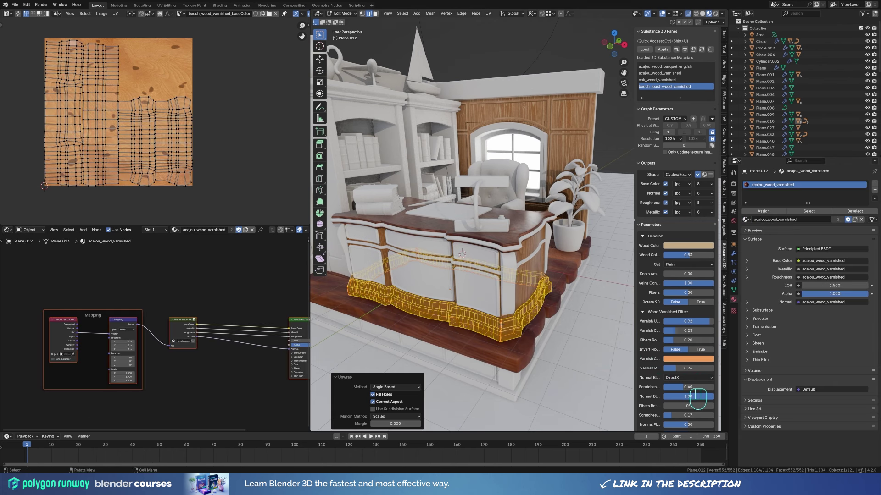
- Rotate the base moulding's UV islands by 90 degrees and return to Object Mode
key(Tab)
key(Tab)
key(r)
key(KP_9)
key(KP_0)
key(KP_Enter)
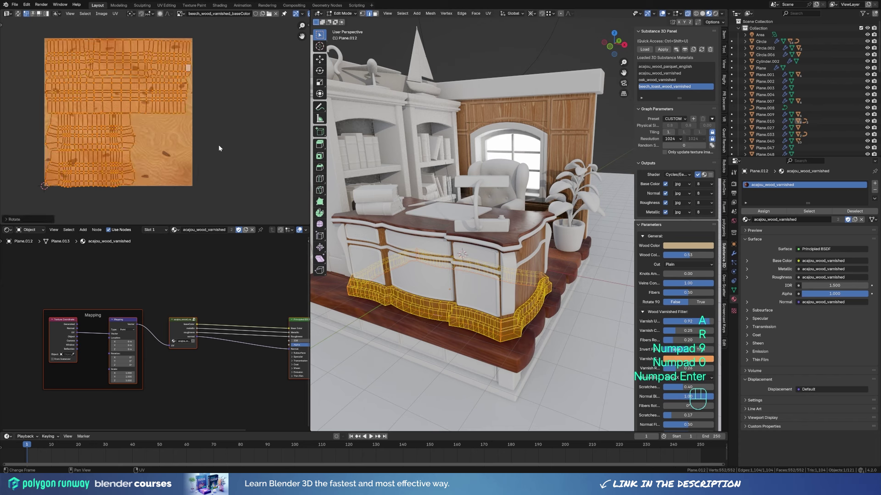
key(Tab)
middle_drag(551, 305, 517, 288)
scroll(518, 289, down, 3)
scroll(523, 292, up, 2)
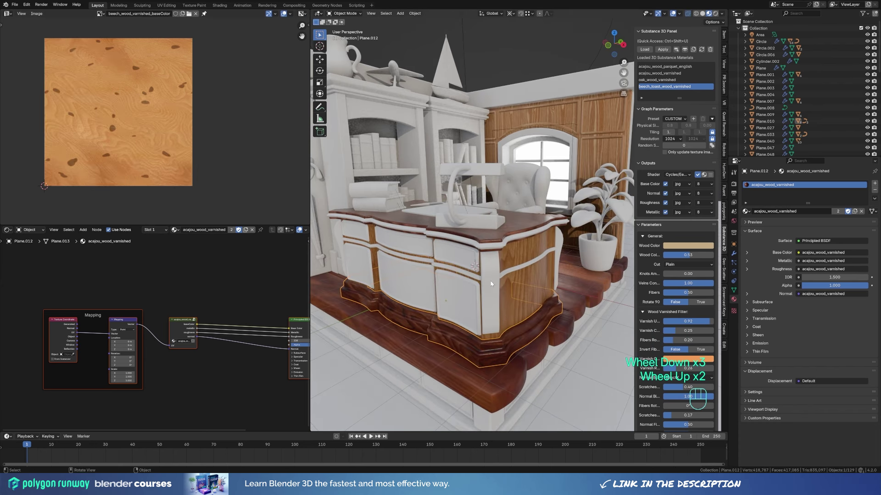
- Assign the existing acajou_wood_varnished material to the horizontal trim running around the desk
click(491, 275)
click(746, 211)
click(794, 228)
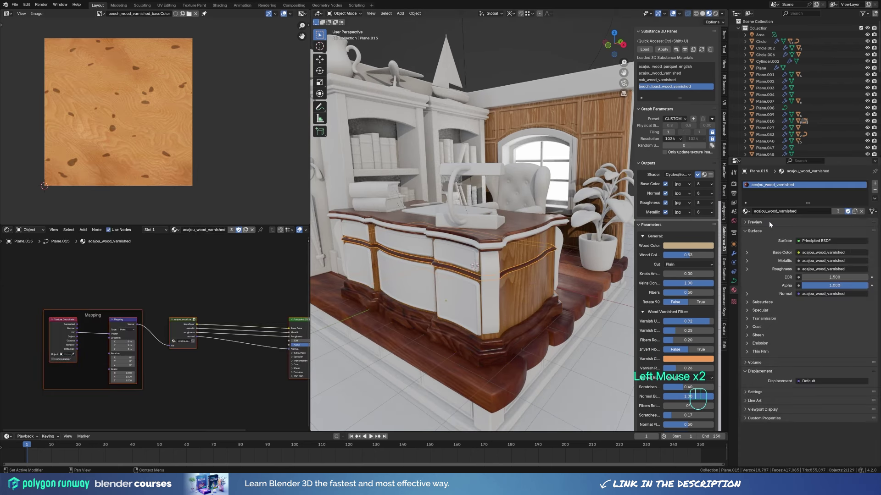
- Make the trim's acajou material a separate copy and feed its Mapping vector from the Generated texture coordinate
scroll(478, 330, up, 2)
shift+middle_drag(479, 330, 499, 288)
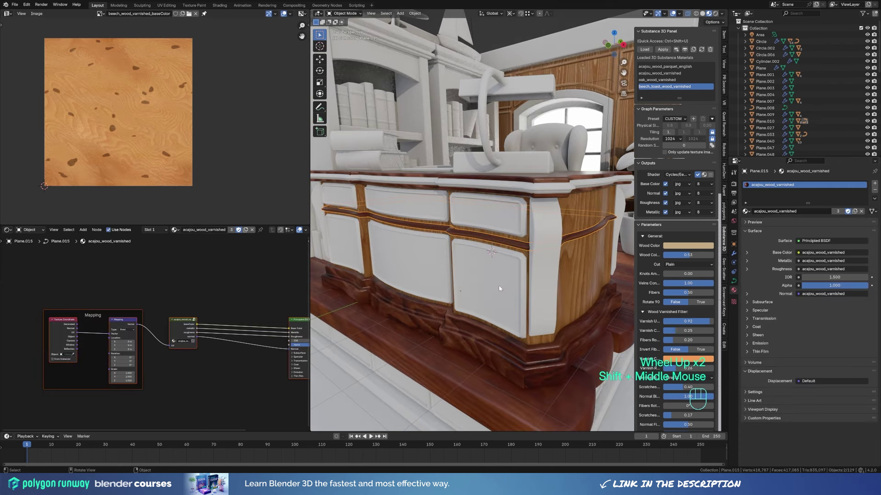
click(855, 211)
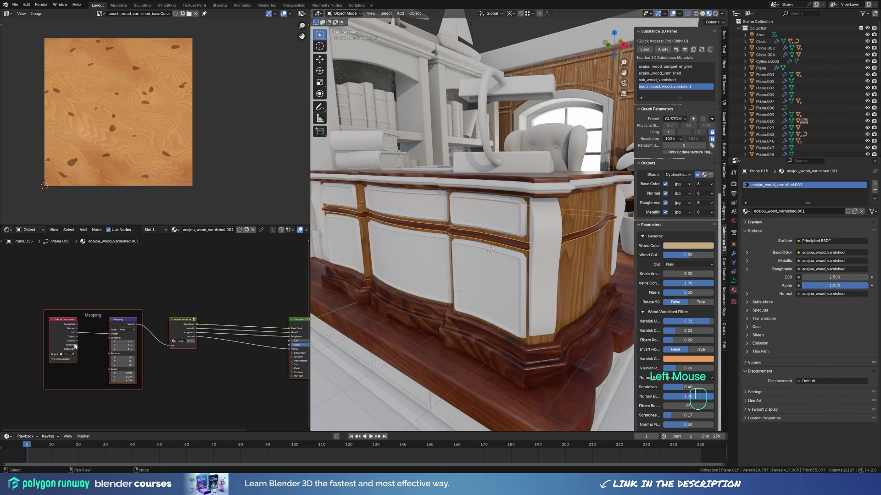
drag(78, 324, 113, 333)
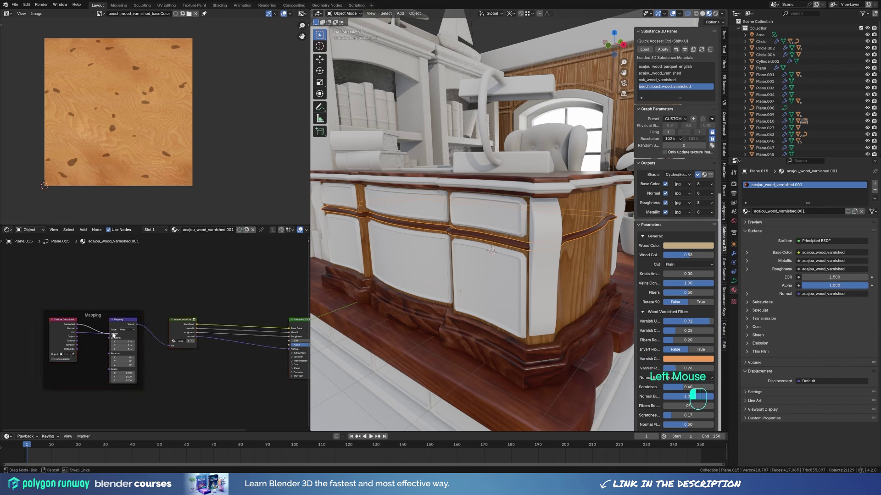
- Assign acajou_wood_varnished.001 to the moulding under the desktop and to the frames around the desk's front panels
click(528, 195)
click(746, 211)
click(761, 229)
middle_drag(504, 224, 515, 301)
click(514, 300)
click(747, 211)
text(ac)
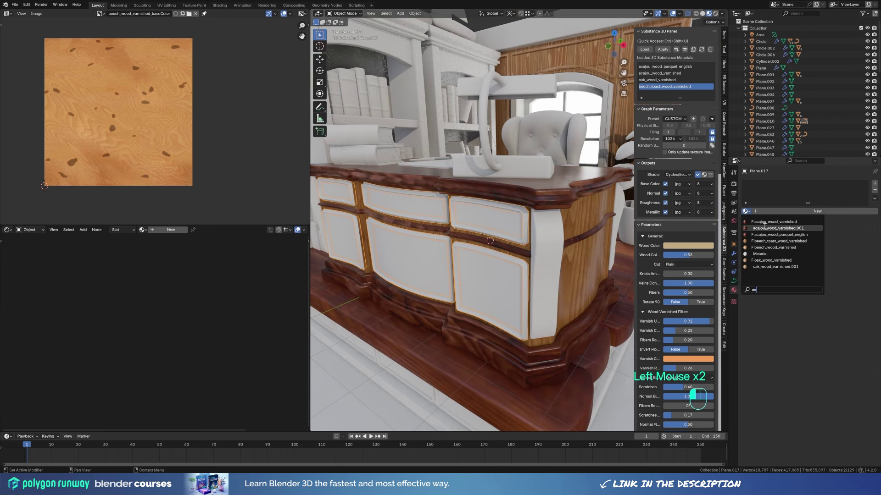
click(765, 228)
- Assign acajou_wood_varnished to the desk's front panels and unwrap them
click(440, 251)
click(746, 211)
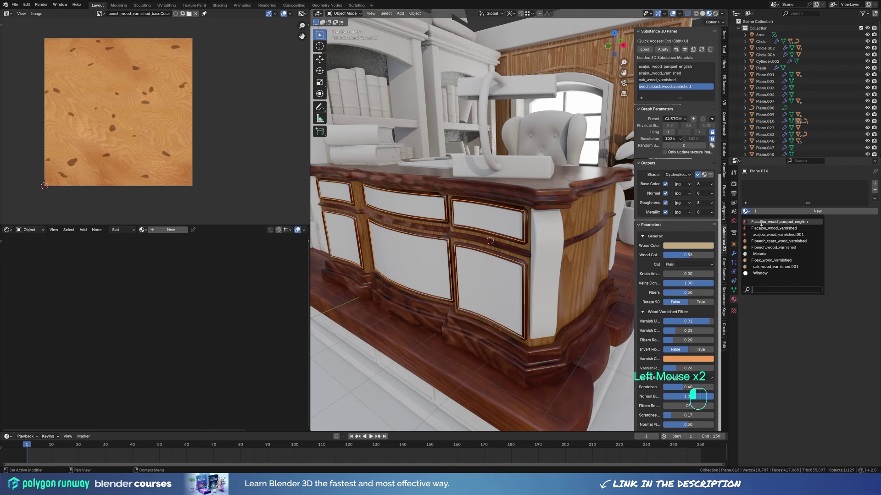
click(772, 228)
key(Tab)
key(u)
click(579, 257)
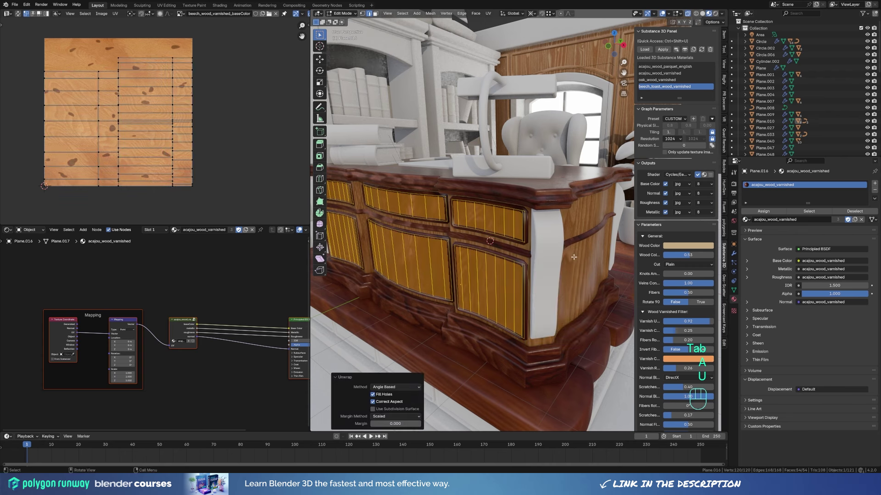
- Scale the front panels' UV islands to adjust the size of their wood grain
key(Tab)
key(Tab)
scroll(225, 153, down, 2)
key(a)
key(s)
click(267, 171)
key(Tab)
key(Tab)
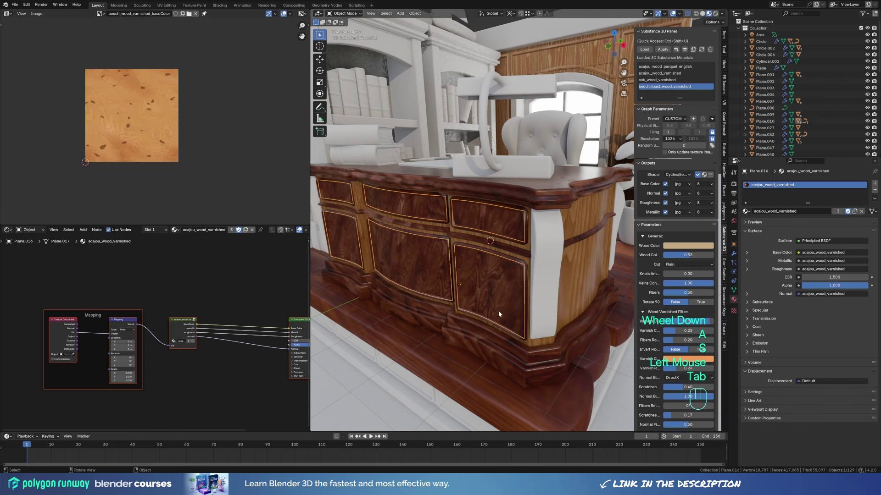
key(s)
click(289, 177)
key(Tab)
- Select edges on the desk's corner post and texture the post with the acajou_wood_varnished material
middle_drag(458, 229, 577, 279)
scroll(495, 248, down, 4)
scroll(520, 279, up, 3)
click(521, 279)
key(Tab)
middle_drag(577, 278, 519, 257)
middle_drag(495, 247, 523, 231)
key(2)
click(521, 227)
shift+click(522, 239)
shift+click(543, 229)
middle_drag(543, 294, 527, 229)
shift+click(524, 265)
key(ctrl+z)
shift+click(524, 265)
middle_drag(523, 264, 554, 280)
shift+click(545, 232)
key(Tab)
scroll(502, 248, up, 3)
key(ctrl+z)
scroll(502, 248, down, 2)
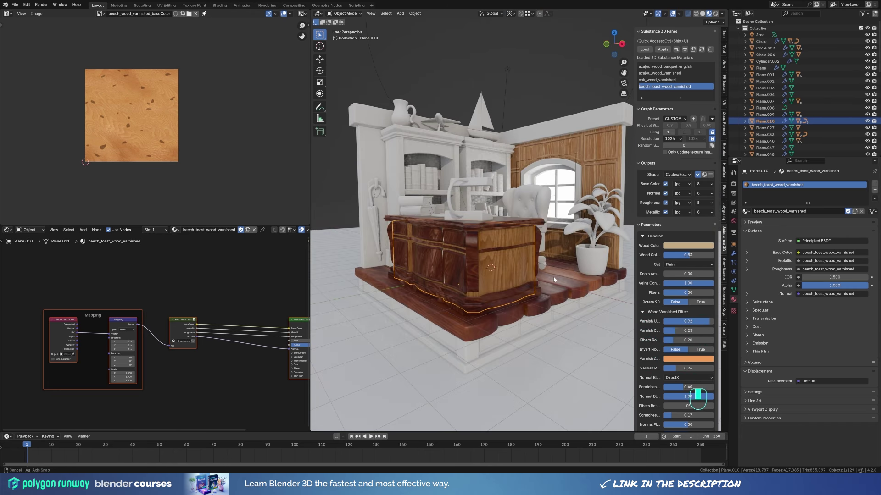
- Try the beech_toast_wood_varnished material on the desk's base moulding, and undo the change
click(509, 298)
click(746, 211)
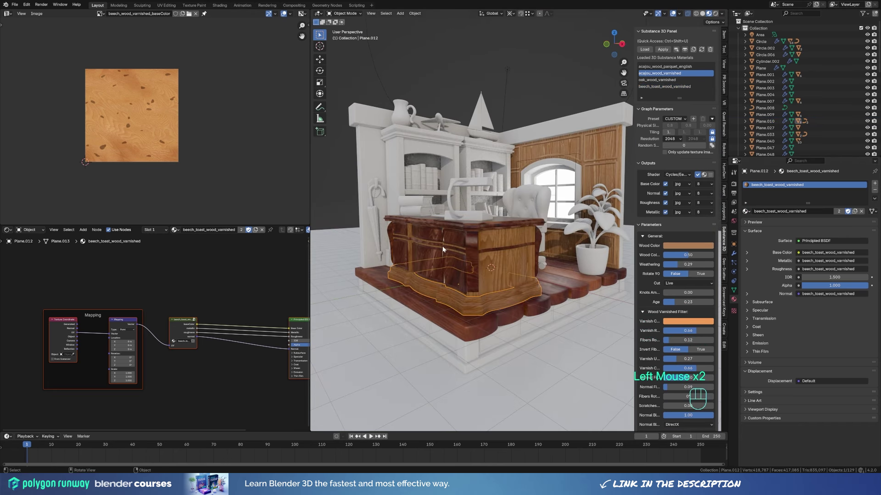
middle_drag(477, 271, 530, 253)
key(ctrl+z)
- Assign the existing acajou_wood_varnished material to the arched window frame
shift+middle_drag(520, 196, 516, 241)
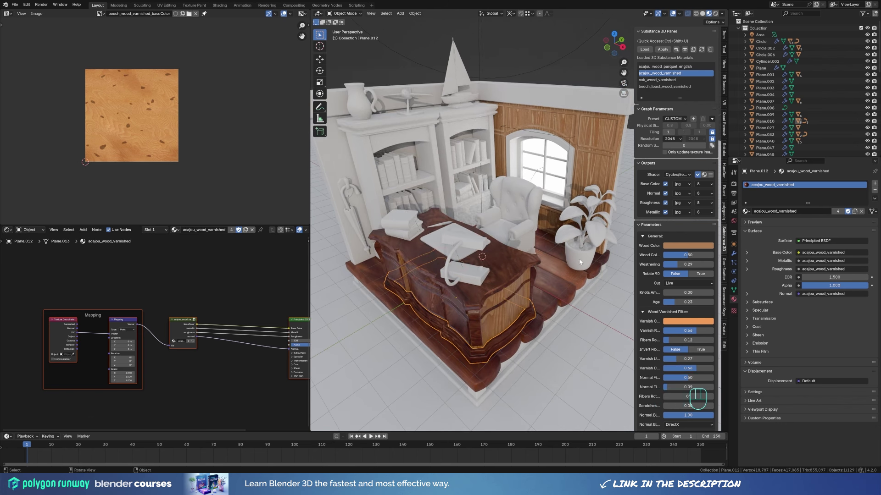
click(515, 202)
click(745, 211)
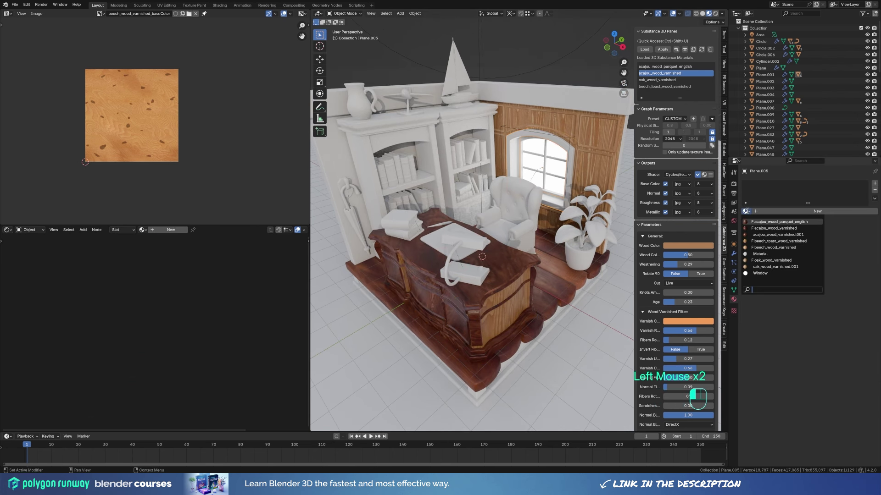
click(765, 228)
- Mark seams on the corner edge loops of the arched window frame
middle_drag(573, 156, 558, 207)
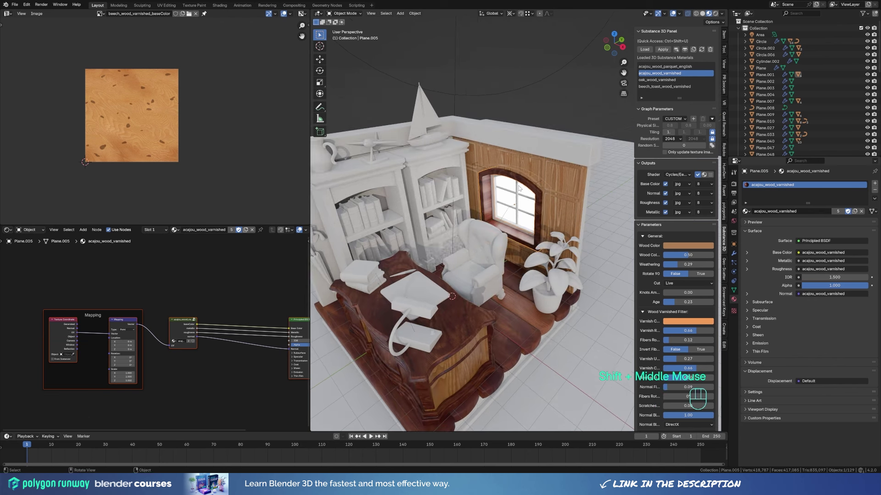
key(Tab)
key(2)
alt+click(558, 207)
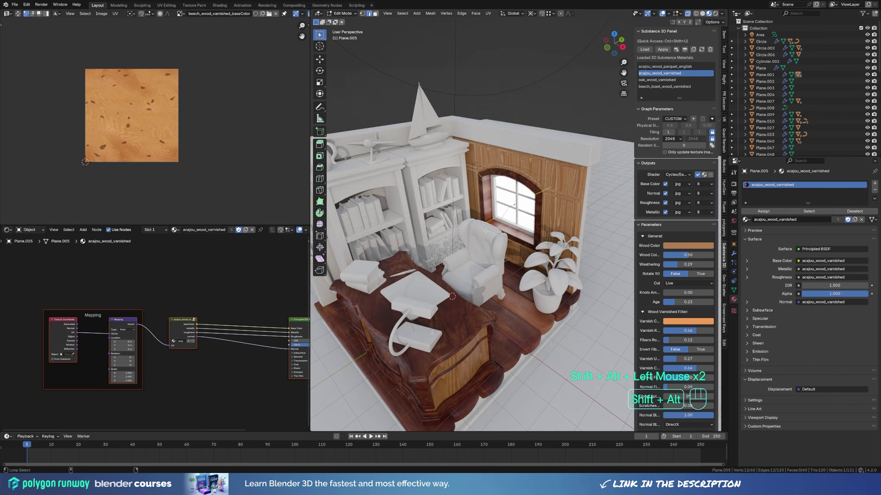
key(u)
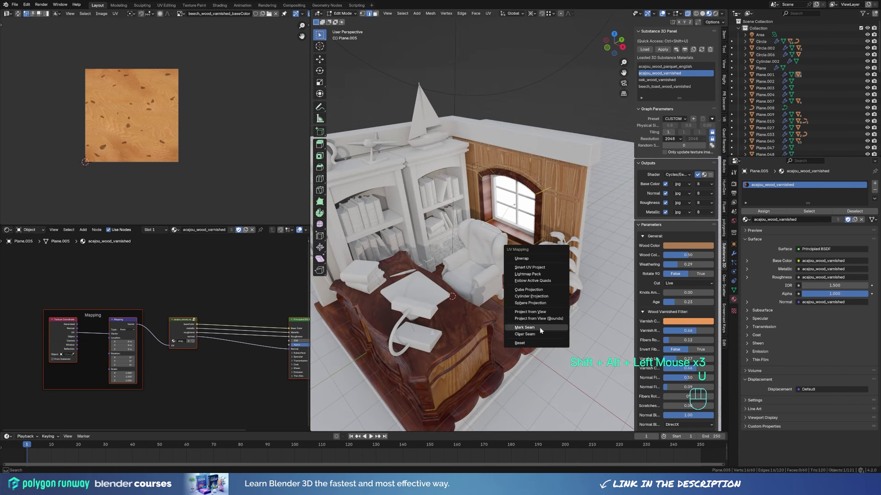
scroll(527, 229, up, 3)
key(2)
alt+click(504, 236)
key(u)
click(504, 235)
- Unwrap the whole arched window frame and rotate its UVs by 90 degrees
key(a)
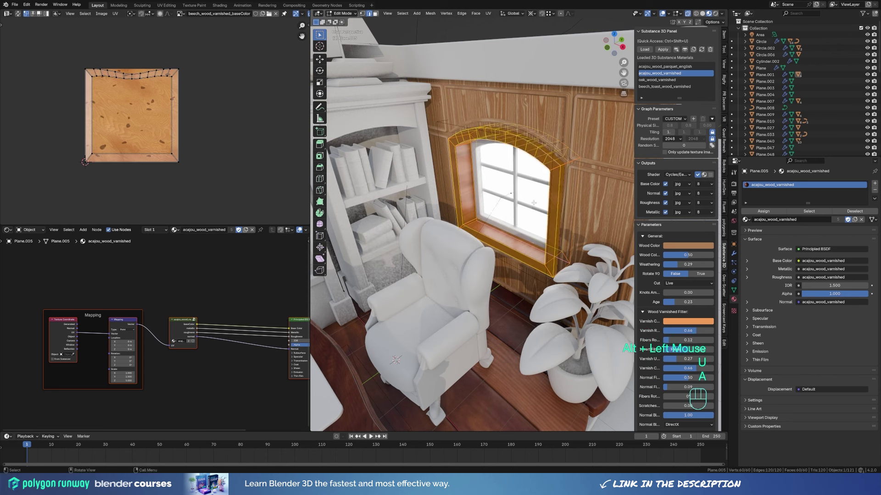
key(u)
click(504, 135)
mouse_move(435, 180)
middle_down()
mouse_move(458, 204)
mouse_move(425, 193)
middle_up()
text(ar90)
key(Return)
key(Tab)
- Assign the existing beech_toast_wood_varnished material to the inner window frame
scroll(439, 215, down, 3)
scroll(439, 215, down, 1)
shift+middle_drag(426, 192, 477, 215)
click(486, 218)
scroll(486, 218, up, 3)
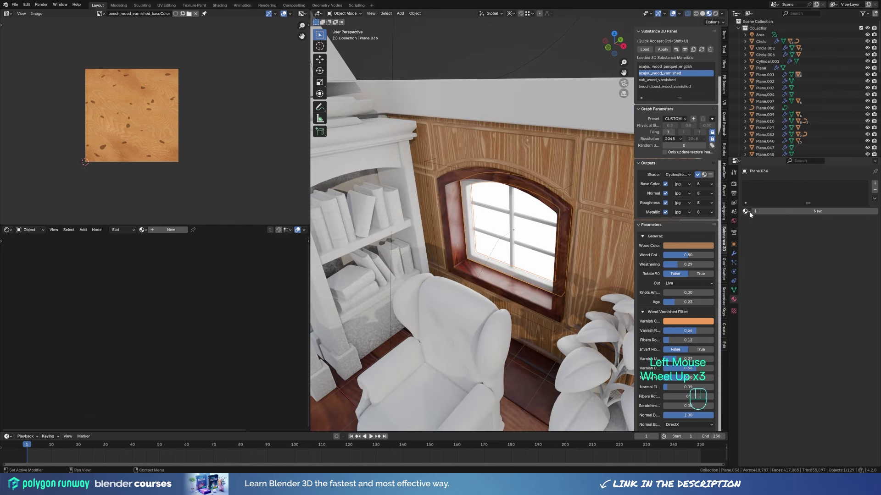
click(747, 211)
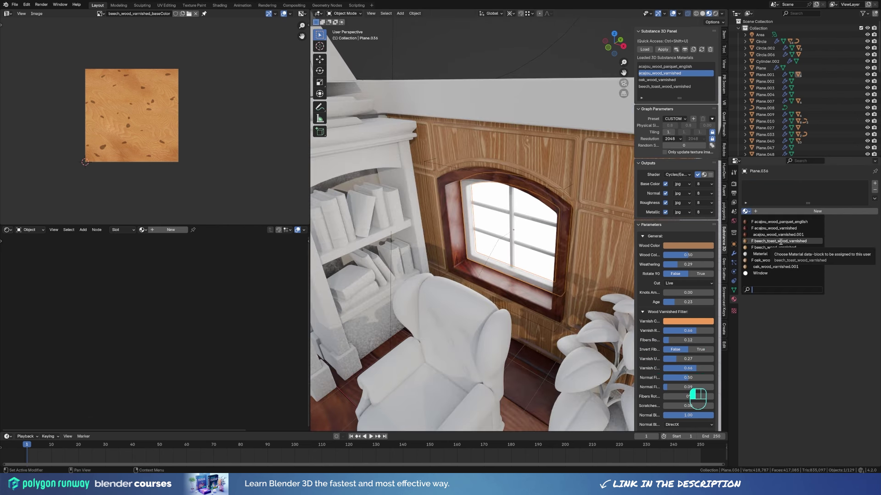
click(779, 241)
- Mark seams on the corner edge loops of the inner window frame
key(Tab)
key(2)
alt+click(529, 287)
alt+click(529, 287)
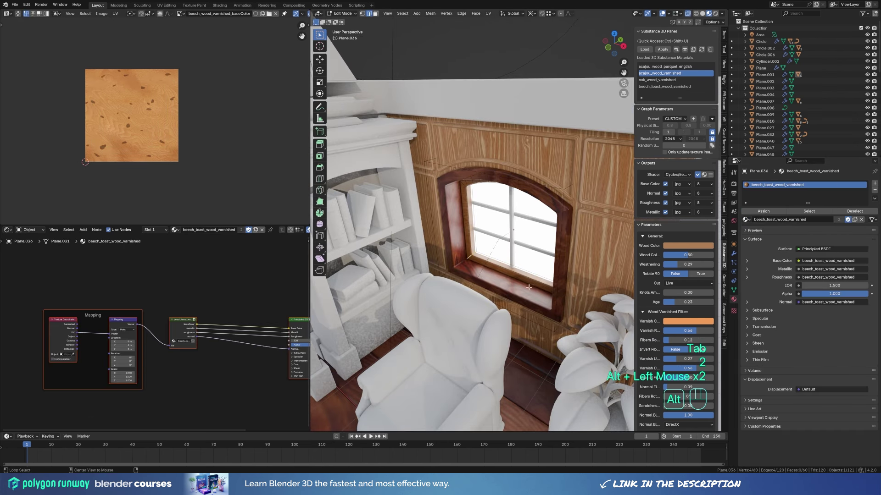
alt+shift+click(559, 290)
key(ctrl+z)
alt+shift+click(559, 291)
key(ctrl+z)
alt+shift+click(560, 296)
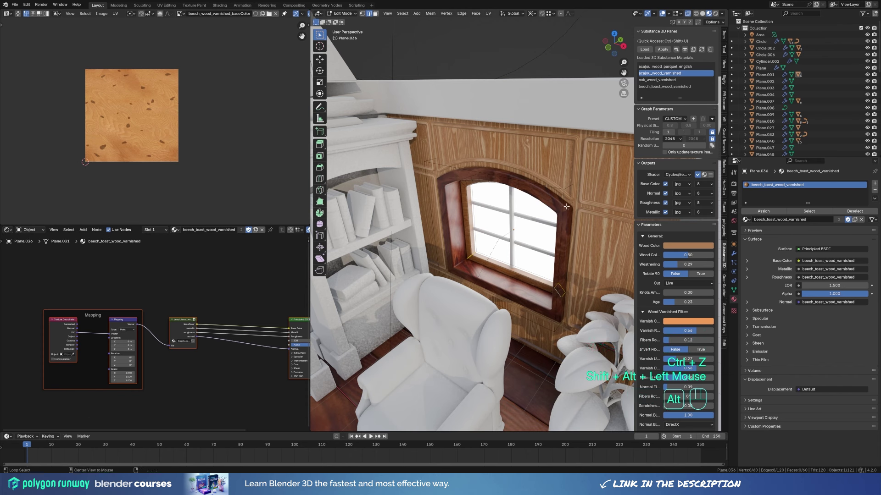
alt+shift+click(567, 207)
key(u)
click(491, 298)
- Mark a lengthwise seam around the inner window frame and unwrap the whole frame
scroll(477, 248, up, 4)
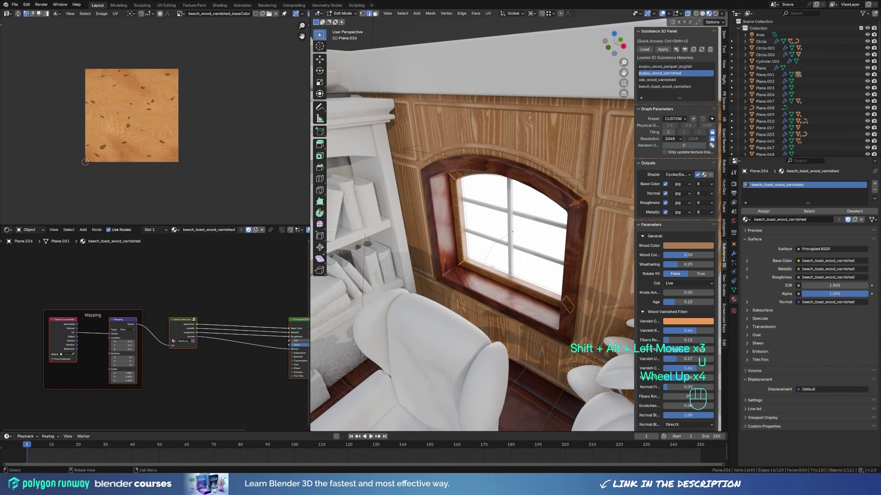
middle_drag(471, 241, 485, 240)
middle_drag(421, 288, 440, 238)
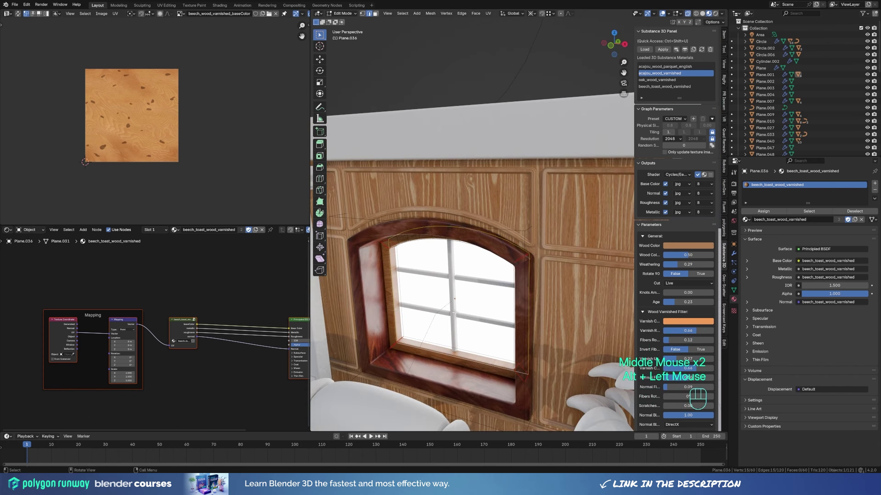
key(u)
key(a)
key(u)
click(441, 225)
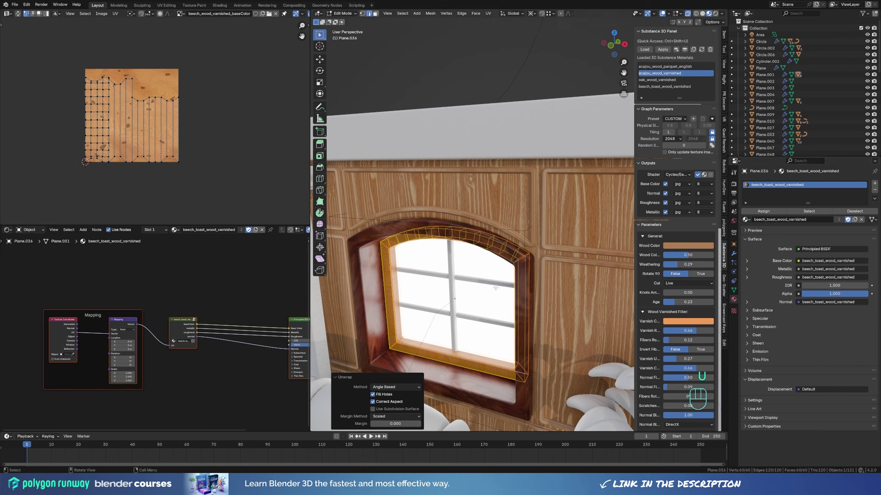
- Rotate the inner window frame's UVs by 90 degrees and scale them
text(ar90)
key(Return)
key(s)
click(151, 133)
key(Tab)
- Assign the acajou_wood_varnished.001 material to the window's horizontal and vertical bars
middle_drag(500, 253, 490, 265)
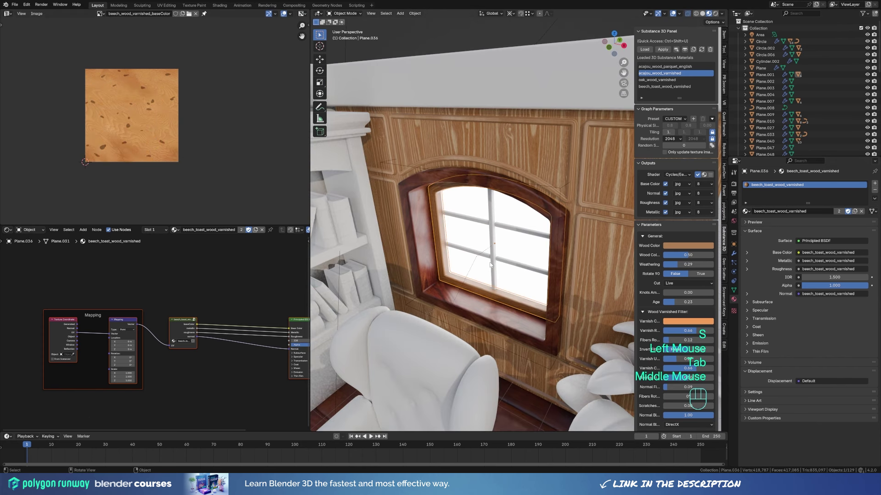
click(496, 263)
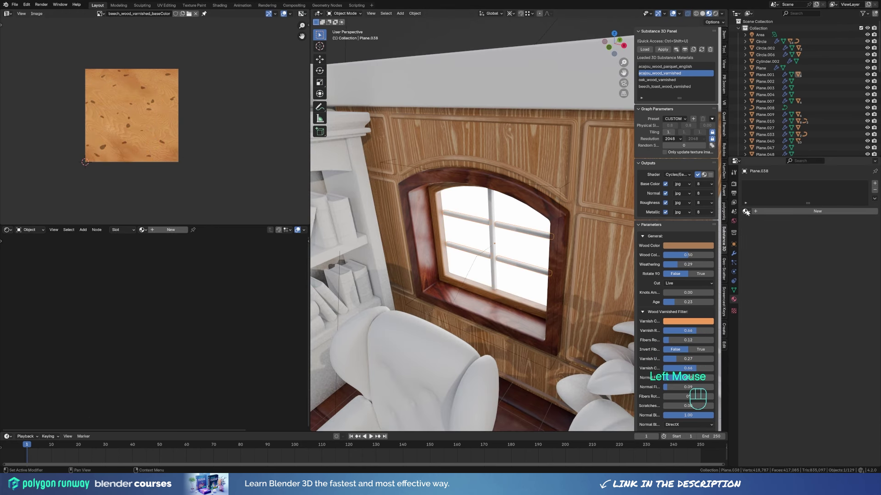
click(746, 211)
click(770, 238)
click(746, 212)
click(772, 237)
click(493, 238)
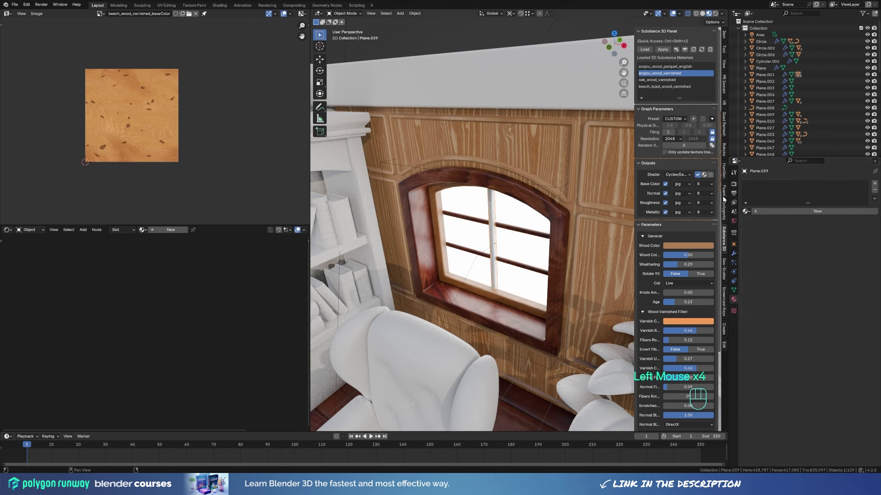
click(746, 212)
click(775, 237)
- Mark seams on the edges at both ends of the cornice along the wall tops
scroll(440, 188, down, 6)
scroll(496, 232, down, 2)
mouse_move(507, 222)
middle_down()
mouse_move(495, 232)
mouse_move(513, 215)
middle_up()
click(549, 183)
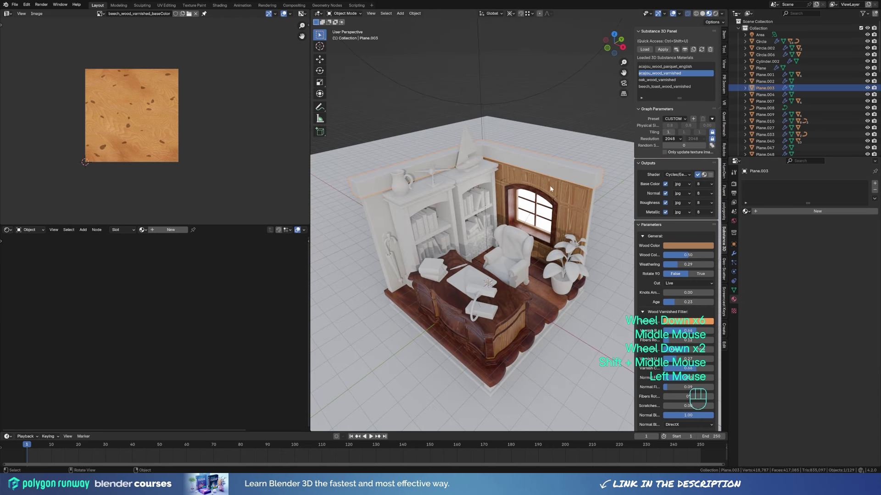
middle_drag(549, 185, 511, 158)
key(Tab)
key(2)
click(596, 178)
shift+click(546, 169)
shift+click(374, 190)
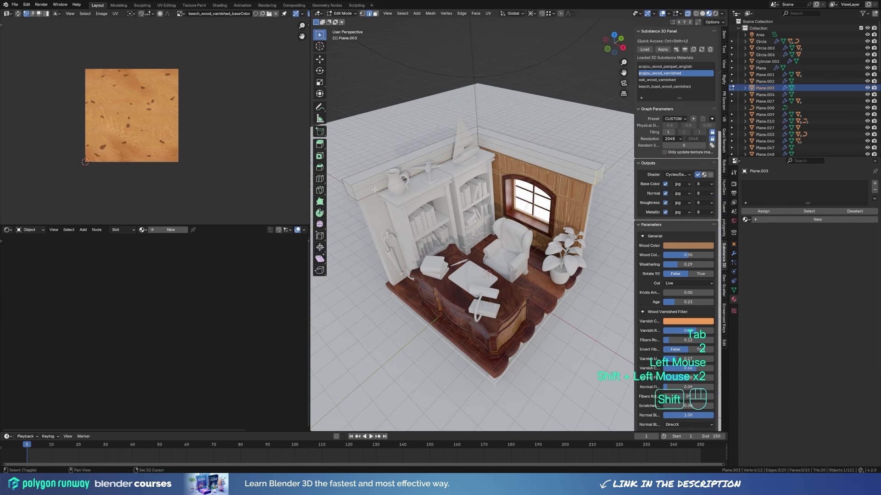
shift+click(343, 189)
key(u)
click(451, 278)
- Mark seams along two lengthwise edges of the cornice and unwrap the whole object
key(2)
click(449, 145)
shift+click(510, 144)
key(u)
click(510, 151)
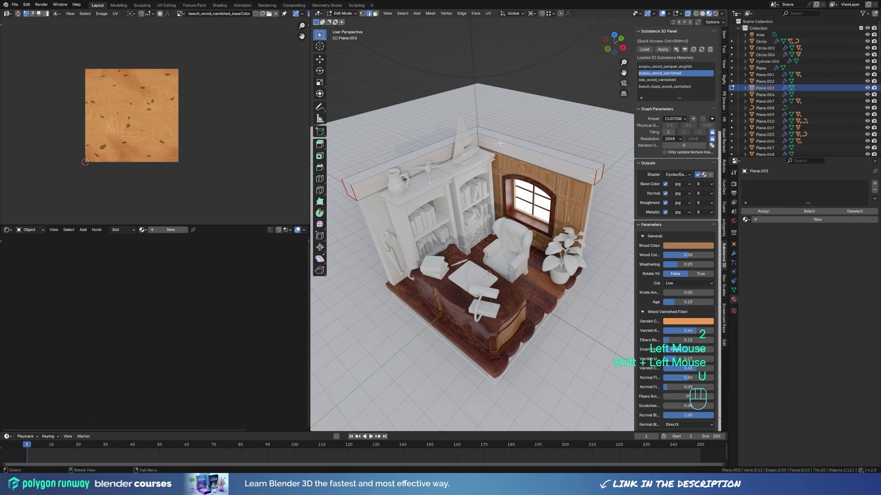
key(a)
key(u)
click(500, 71)
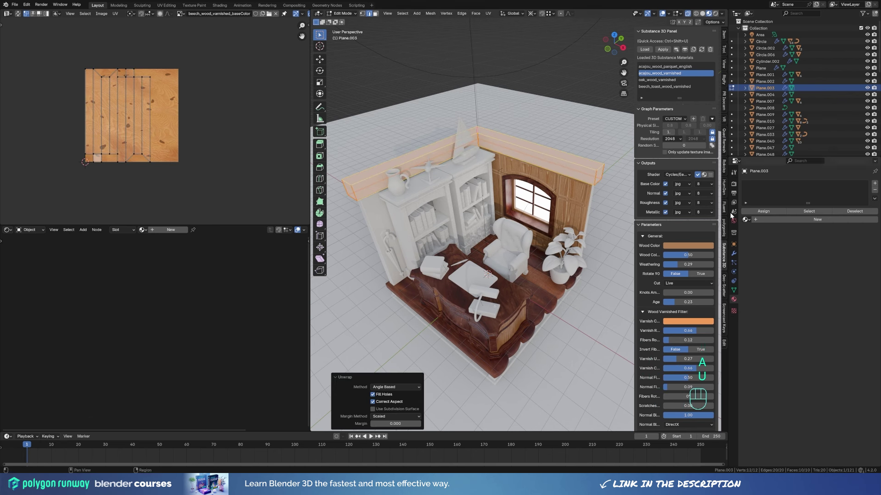
- Assign the beech_toast_wood_varnished material to the cornice and rotate its UVs by 90 degrees
click(746, 219)
click(771, 250)
text(a)
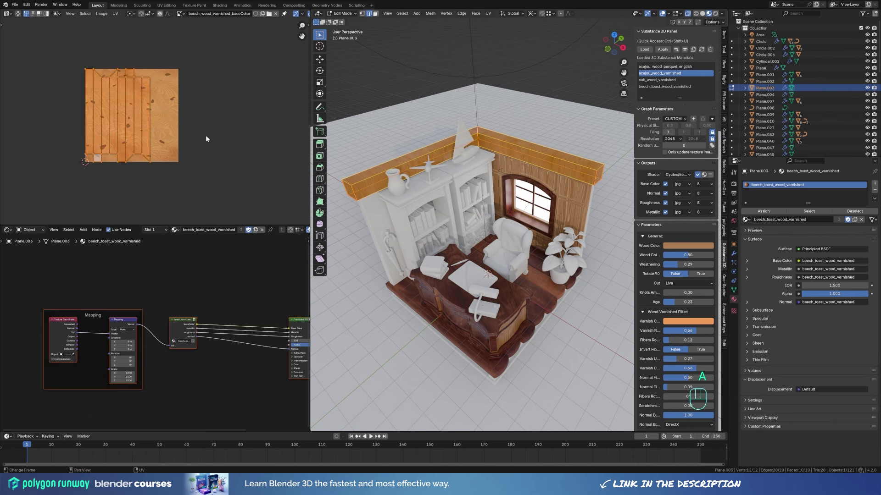
text(r90)
key(KP_Enter)
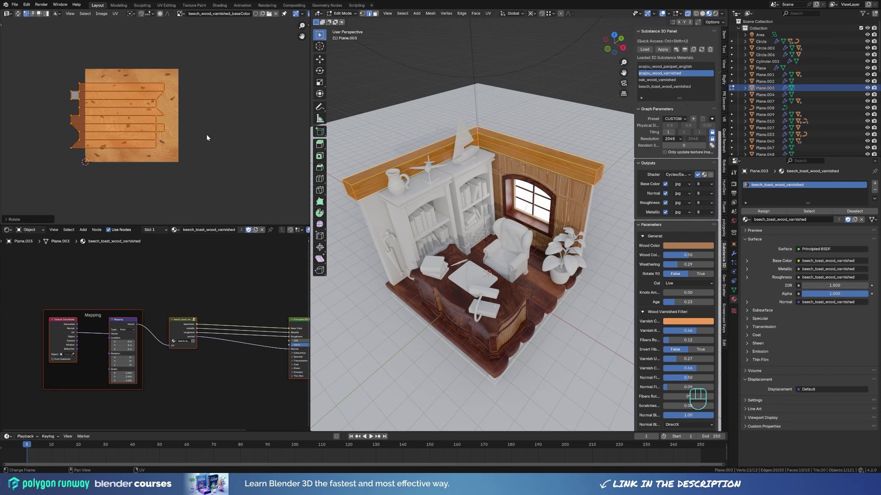
key(Tab)
key(Tab)
- Try the oak_wood_varnished material on the cornice, and switch it back to beech_toast_wood_varnished
middle_drag(526, 146, 509, 195)
scroll(521, 172, up, 2)
scroll(518, 173, down, 2)
middle_drag(509, 194, 507, 184)
shift+middle_drag(507, 183, 499, 207)
middle_drag(459, 232, 525, 208)
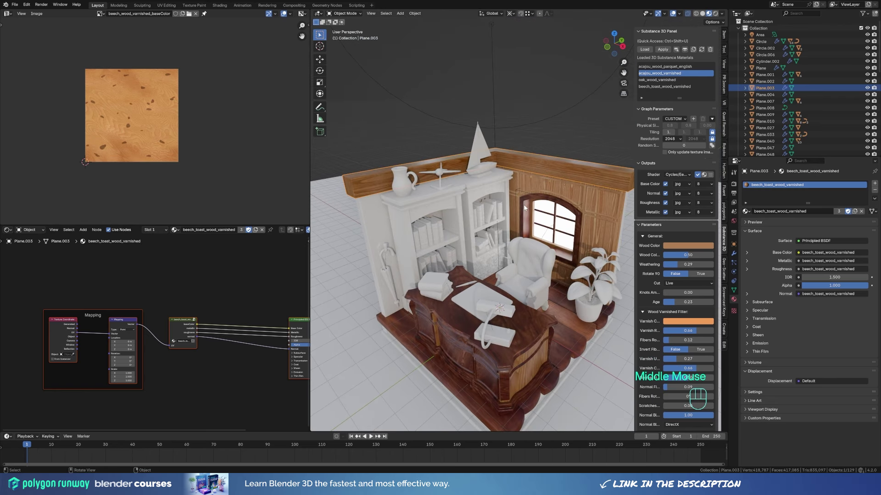
click(746, 211)
click(779, 264)
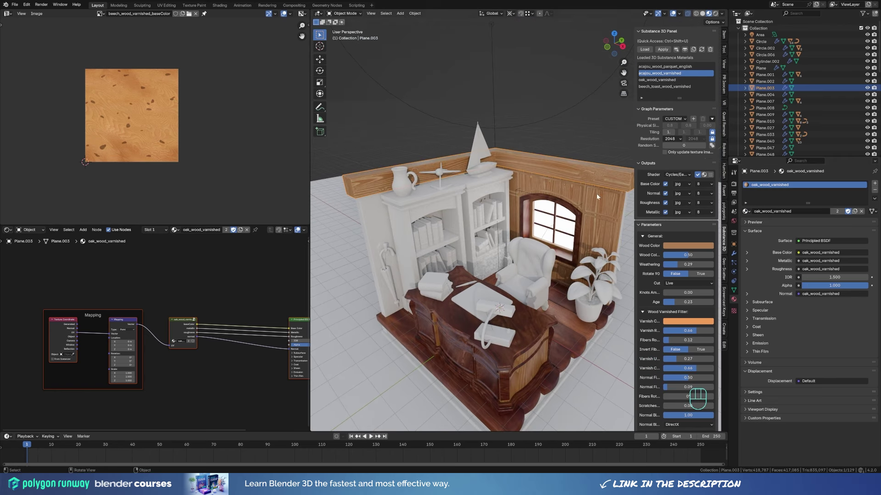
middle_drag(596, 194, 569, 222)
scroll(569, 222, down, 2)
scroll(569, 221, down, 2)
click(746, 212)
- Assign the beech_toast_wood_varnished material to the window wall's panelling
click(569, 202)
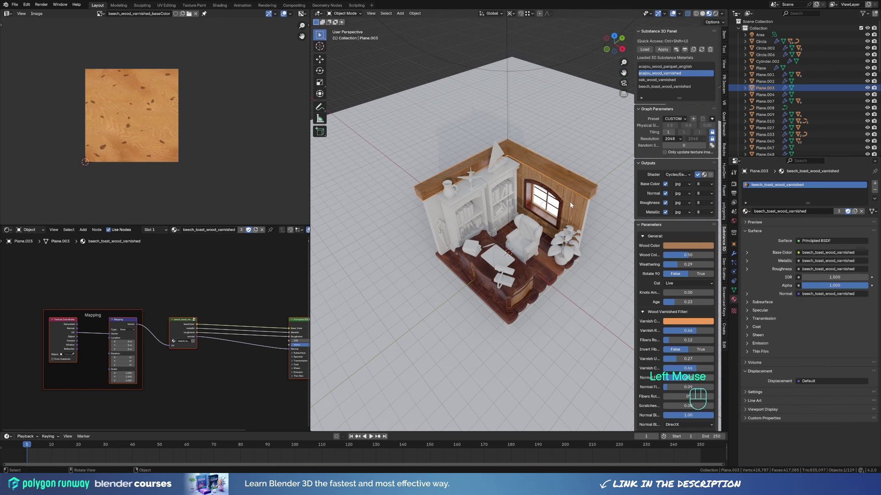
click(746, 212)
click(769, 242)
middle_drag(541, 248, 555, 216)
shift+middle_drag(555, 216, 537, 227)
scroll(538, 226, up, 4)
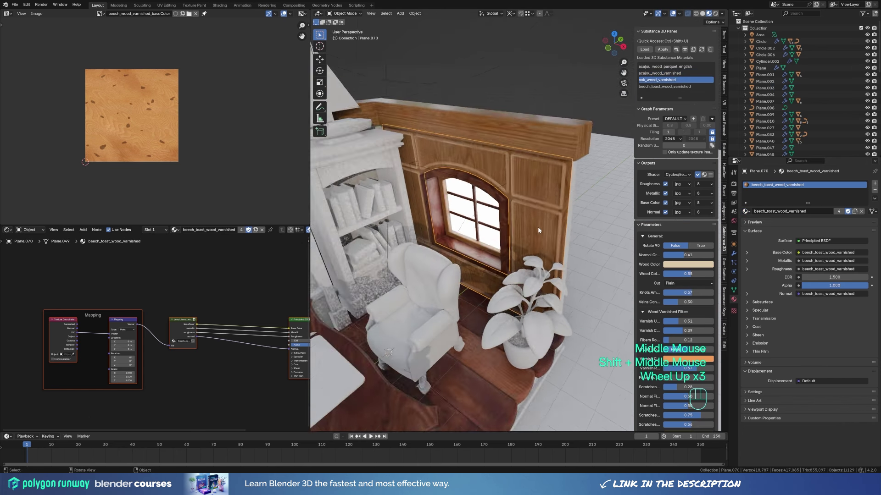
- Give the wall panel mouldings their own copy of beech_toast_wood_varnished, mapped with Generated texture coordinates
click(573, 221)
click(744, 211)
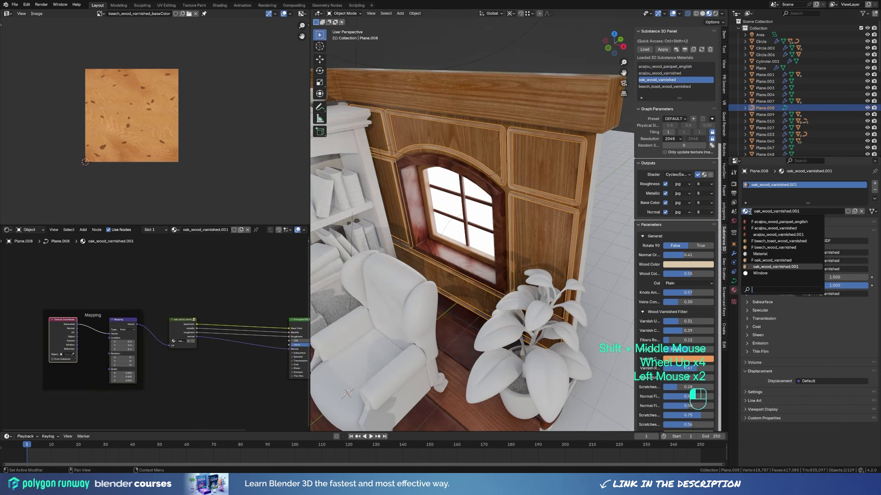
click(787, 241)
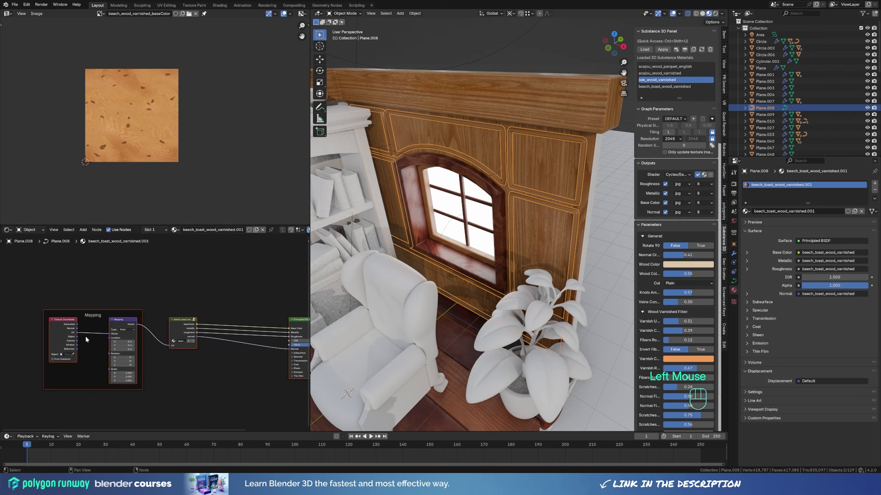
drag(78, 325, 109, 334)
click(507, 149)
scroll(507, 149, down, 4)
middle_drag(507, 149, 518, 176)
shift+middle_drag(518, 176, 557, 193)
shift+middle_drag(491, 232, 531, 215)
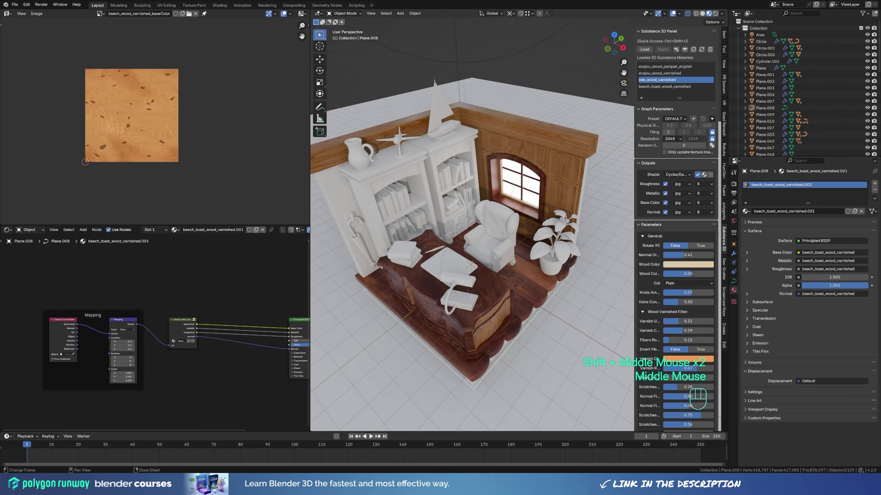
- Remove the desk top's material and apply the wood_beech_chocolate_brown Substance material to it
click(500, 293)
shift+middle_drag(499, 294, 523, 285)
scroll(527, 271, up, 2)
middle_drag(523, 284, 528, 241)
scroll(528, 241, down, 1)
mouse_move(528, 241)
middle_down()
mouse_move(514, 239)
mouse_move(523, 238)
middle_up()
click(875, 189)
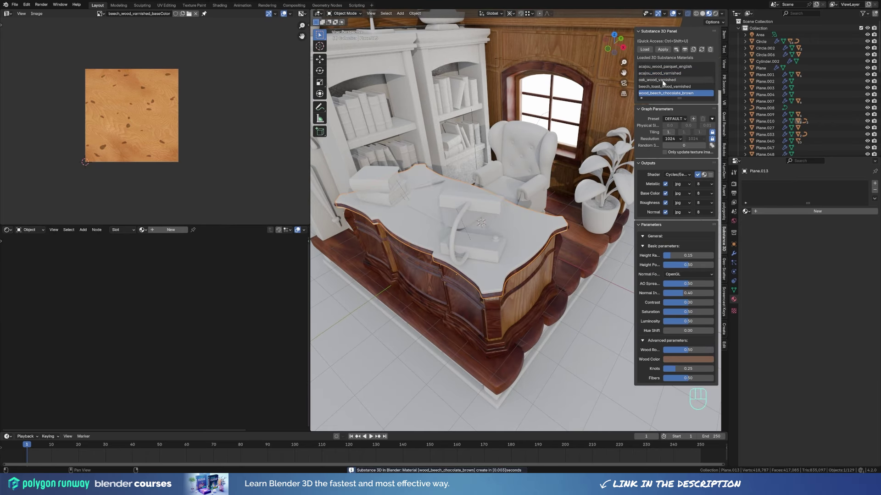
click(663, 49)
- Assign the wood_beech_chocolate_brown material to the desk's front panels and main body
middle_drag(539, 202, 485, 271)
click(485, 271)
click(746, 211)
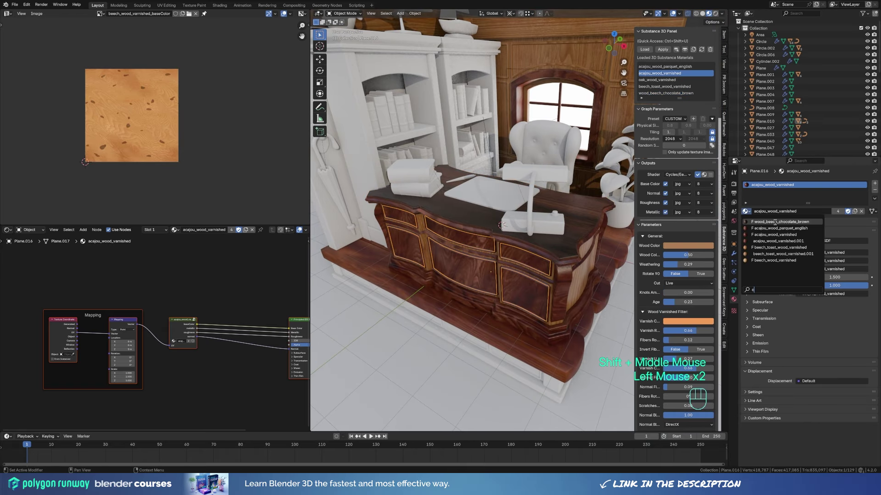
click(774, 222)
click(517, 309)
click(747, 211)
text(c)
click(755, 223)
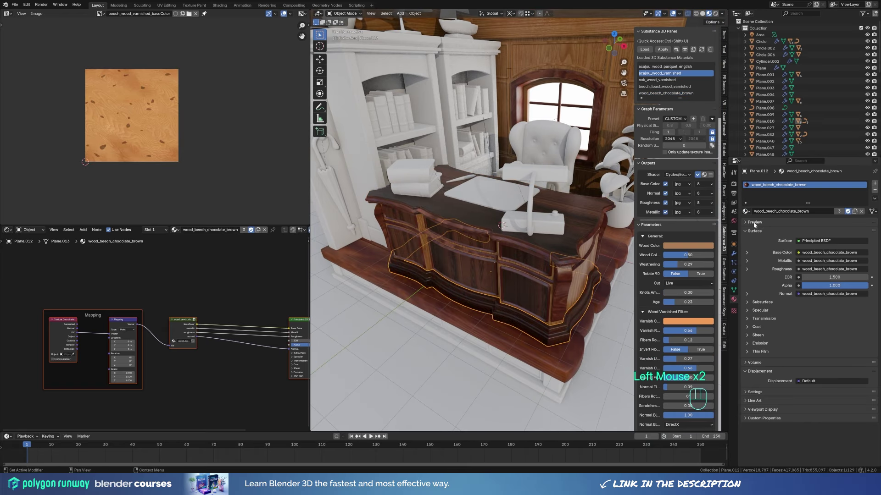
- Assign wood_beech_chocolate_brown to the desk's corner posts and rotate their UVs by 90 degrees
click(564, 283)
click(746, 211)
text(c)
click(755, 222)
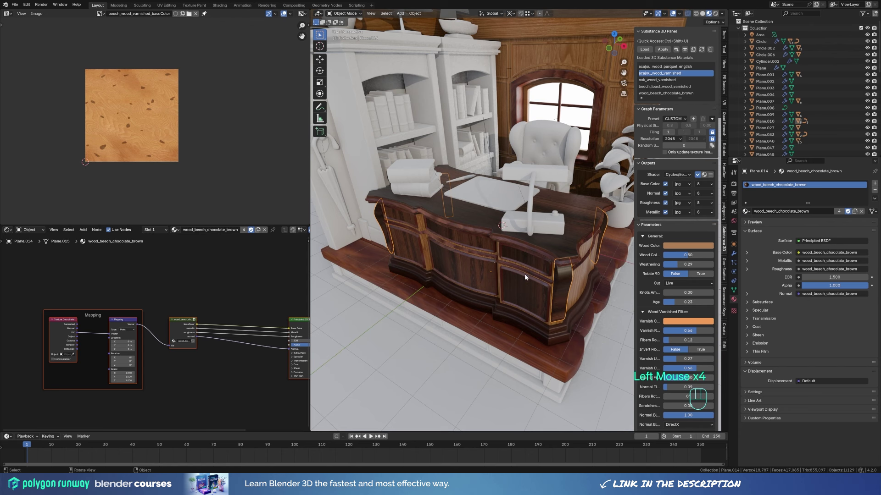
key(Tab)
text(ar90)
key(Return)
key(Tab)
- Give the desk's front mouldings their own copy of wood_beech_chocolate_brown, mapped with Generated texture coordinates
middle_drag(558, 348, 575, 315)
click(491, 260)
click(746, 211)
text(c)
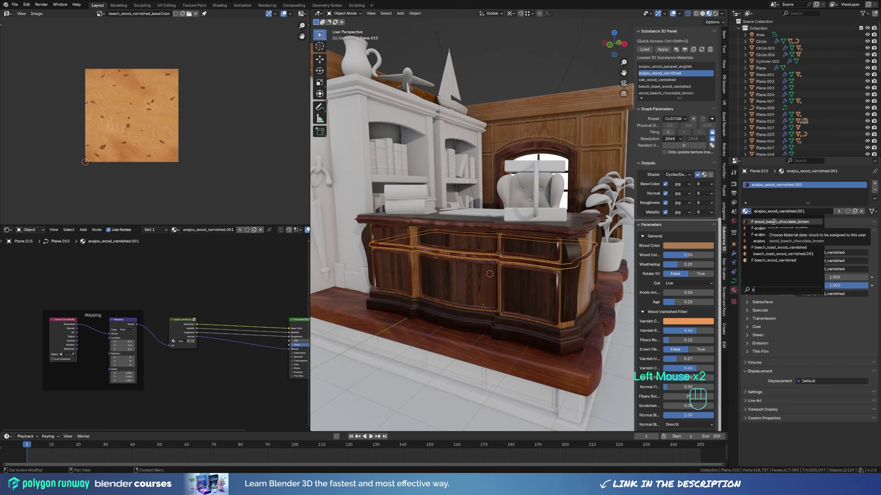
click(774, 221)
click(109, 350)
drag(70, 320, 68, 321)
mouse_move(68, 322)
mouse_down()
mouse_move(83, 329)
mouse_move(65, 324)
mouse_up()
drag(65, 324, 94, 324)
scroll(72, 314, up, 2)
scroll(496, 305, up, 2)
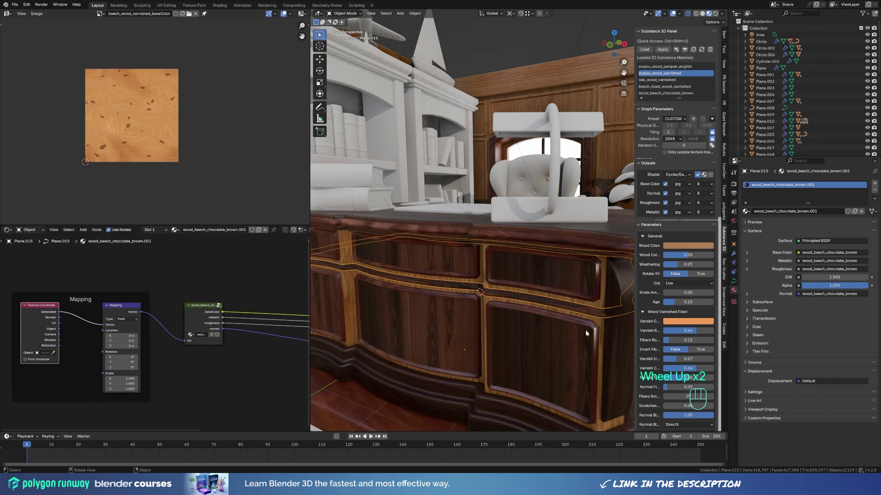
scroll(585, 330, down, 2)
- Replace the material on the moulding around the desk top's edge with wood_beech_chocolate_brown.001
middle_drag(585, 330, 578, 296)
click(578, 295)
click(559, 235)
middle_drag(559, 236, 596, 253)
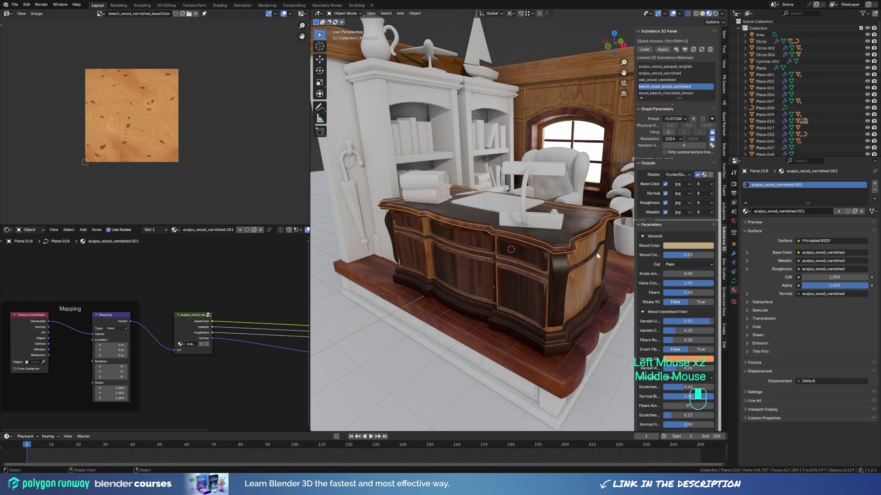
click(746, 211)
click(766, 222)
click(745, 211)
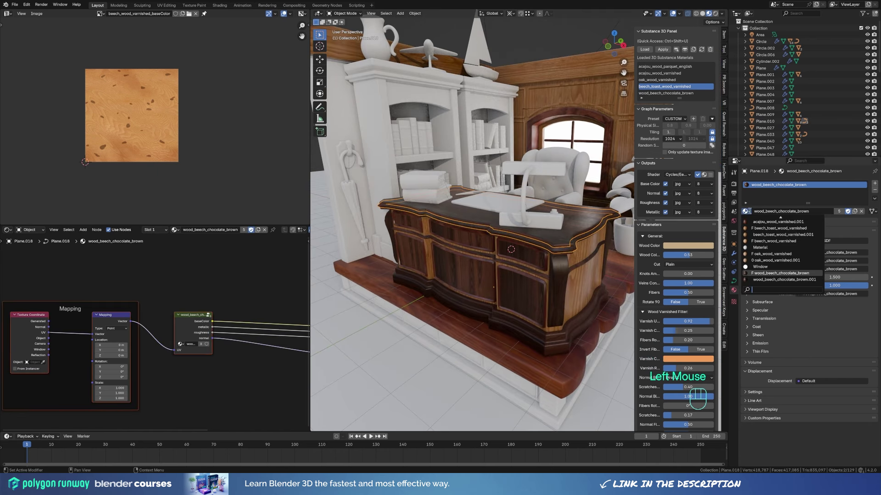
click(788, 228)
- Assign wood_beech_chocolate_brown.001 to the thin mouldings framing the desk's front panels
click(579, 289)
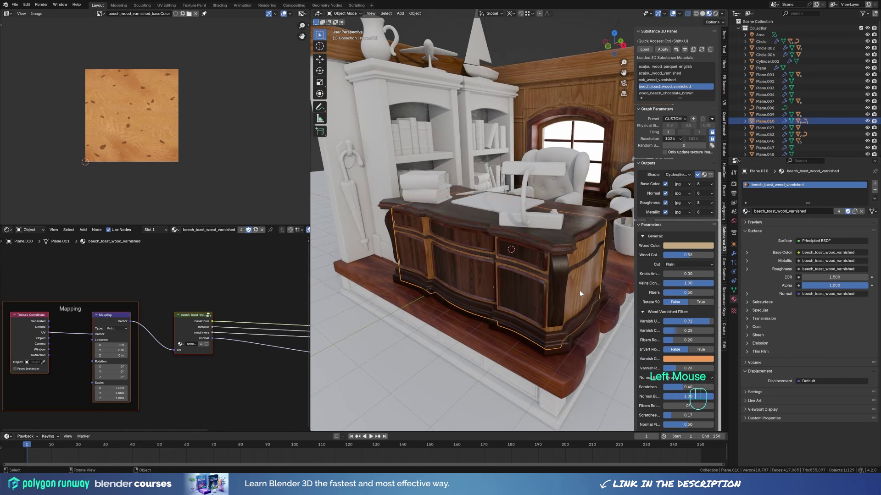
scroll(577, 288, up, 2)
click(527, 289)
click(746, 211)
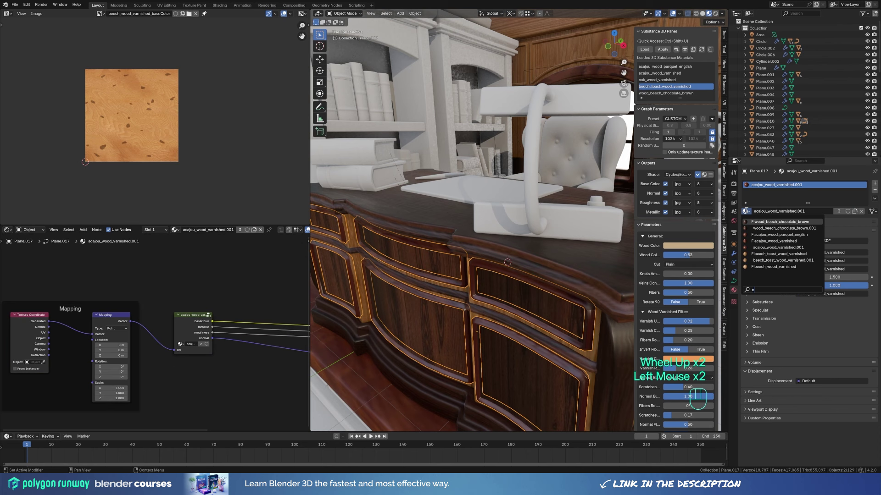
click(771, 223)
- Set the texture resolution of the wood_beech_chocolate_brown and beech_toast_wood_varnished Substance materials to 2048
click(655, 94)
click(678, 140)
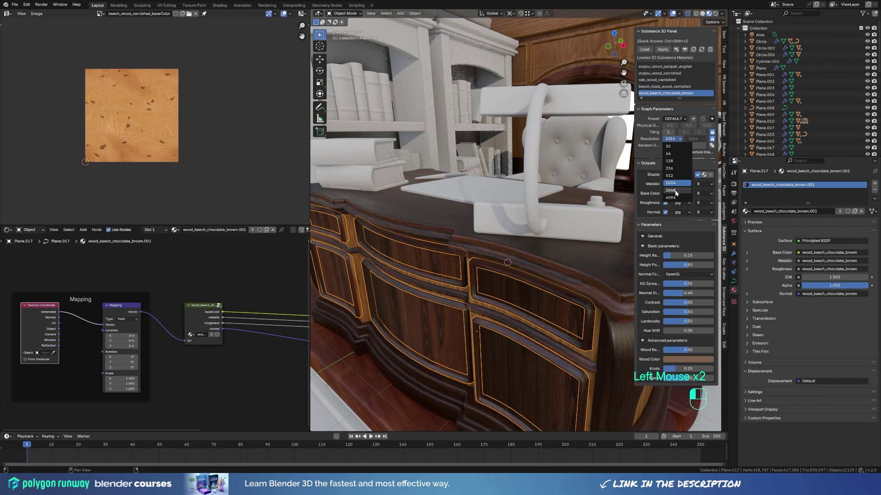
click(674, 194)
click(655, 87)
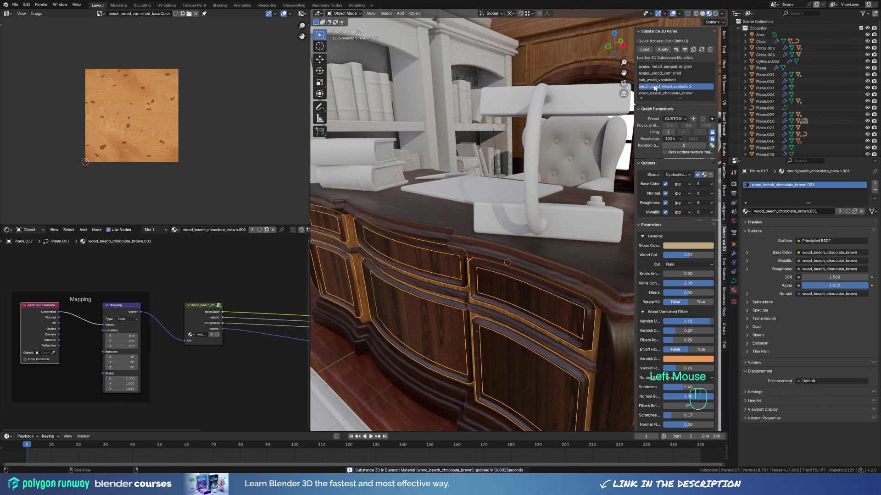
click(681, 138)
click(679, 149)
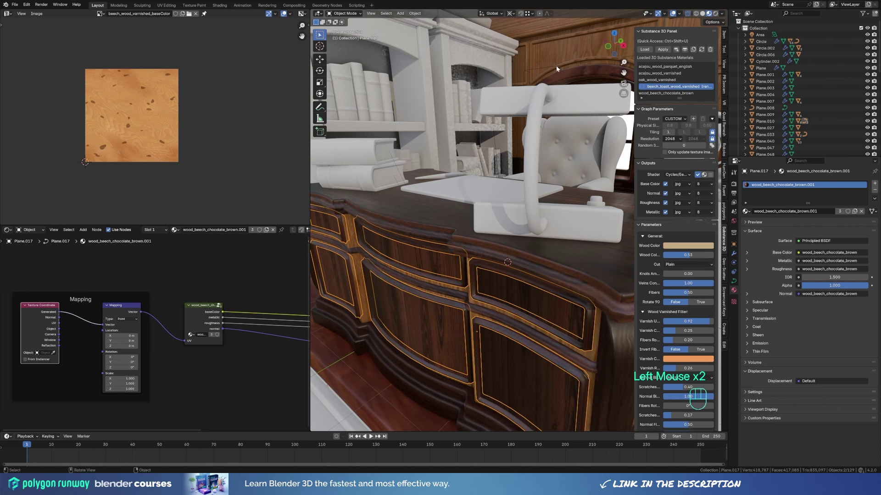
click(659, 80)
scroll(560, 238, down, 2)
- Try acajou_wood_varnished.001 on the desk's side panels and settle on acajou_wood_varnished for them
click(618, 308)
middle_drag(618, 307, 577, 285)
scroll(561, 277, down, 2)
middle_drag(577, 285, 616, 271)
click(746, 211)
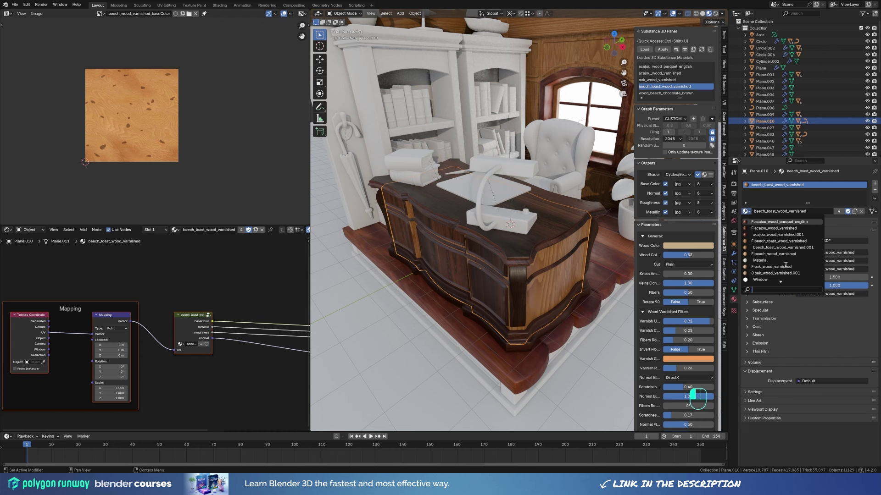
click(791, 235)
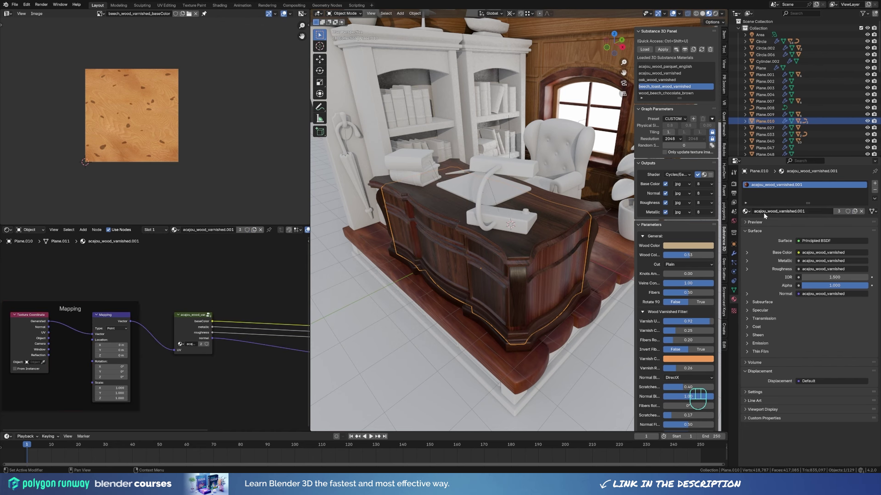
click(782, 228)
middle_drag(523, 225, 535, 258)
scroll(535, 235, down, 3)
scroll(538, 218, up, 4)
scroll(585, 157, down, 2)
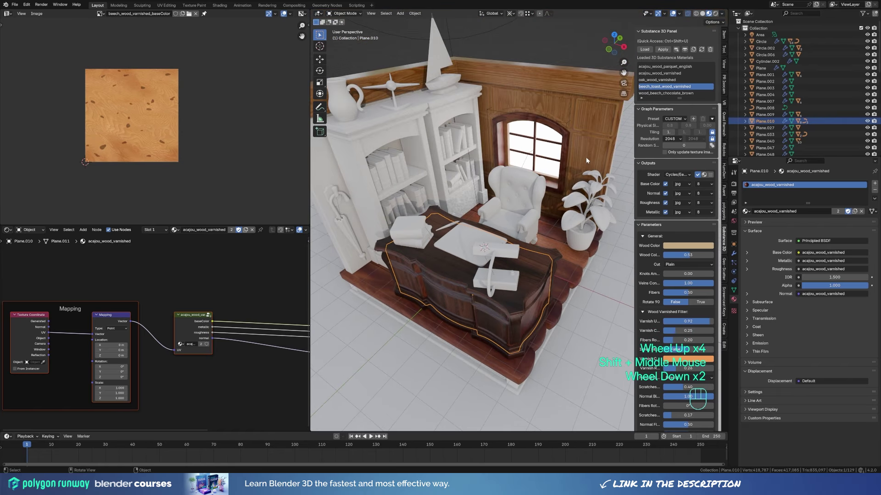
- Change the material of the cornice along the top of the walls to wood_beech_chocolate_brown
middle_drag(586, 153, 571, 101)
click(571, 105)
click(745, 211)
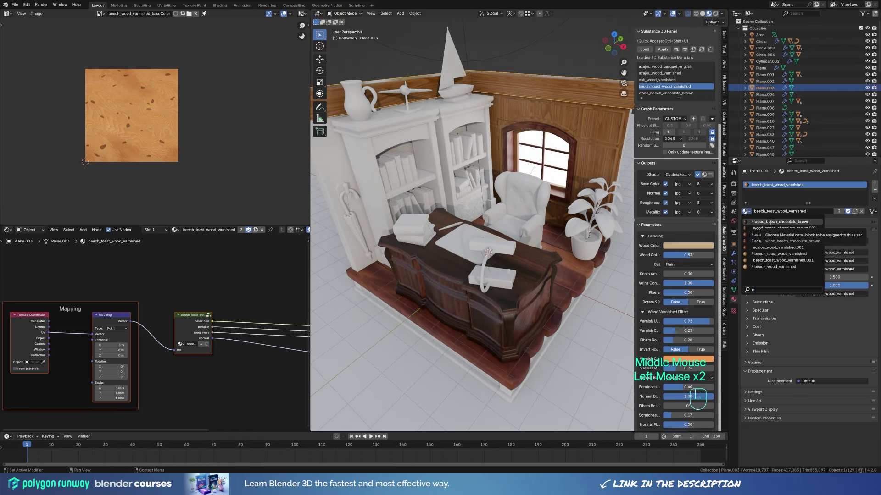
click(770, 222)
- Mark seams on the bookcase's side uprights and unwrap them
middle_drag(541, 179, 486, 250)
scroll(528, 197, down, 4)
click(511, 205)
scroll(486, 249, up, 3)
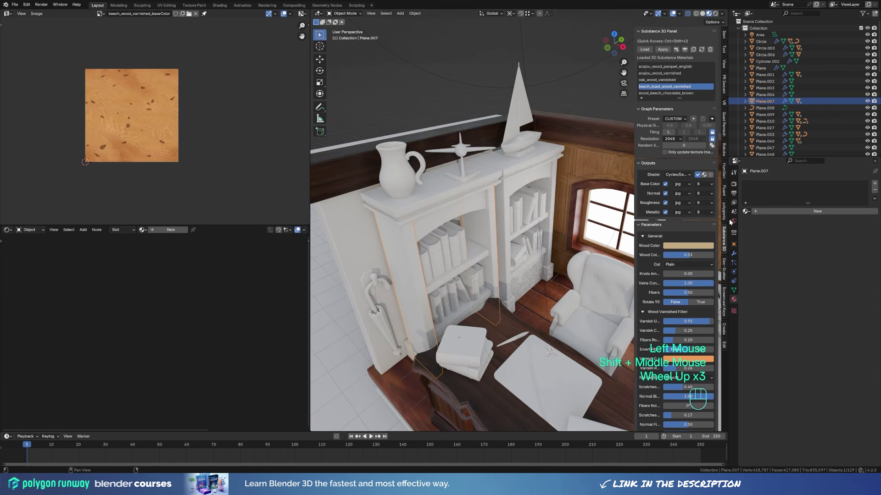
key(Tab)
key(2)
alt+click(405, 222)
key(u)
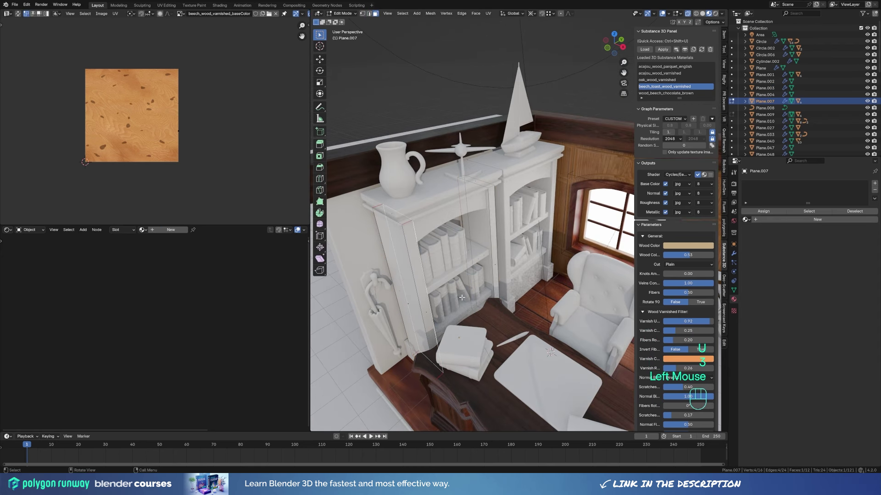
key(u)
click(427, 199)
- Assign beech_toast_wood_varnished to the bookcase uprights and adjust their UVs by rotating them 90 degrees, moving and scaling
key(Tab)
click(746, 211)
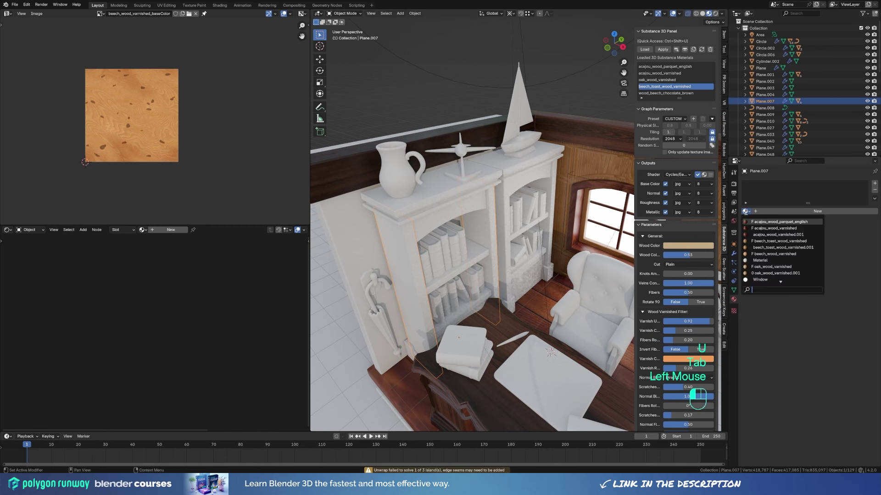
click(779, 241)
key(Tab)
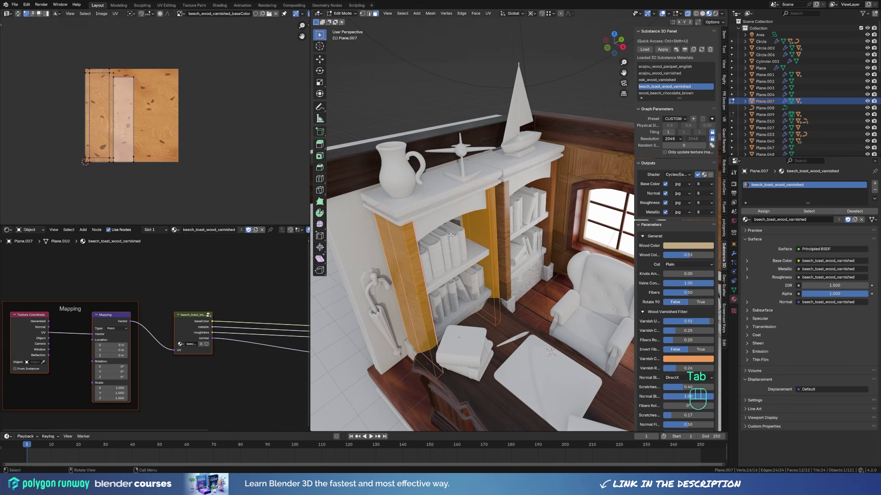
text(r90)
key(Return)
key(g)
click(213, 108)
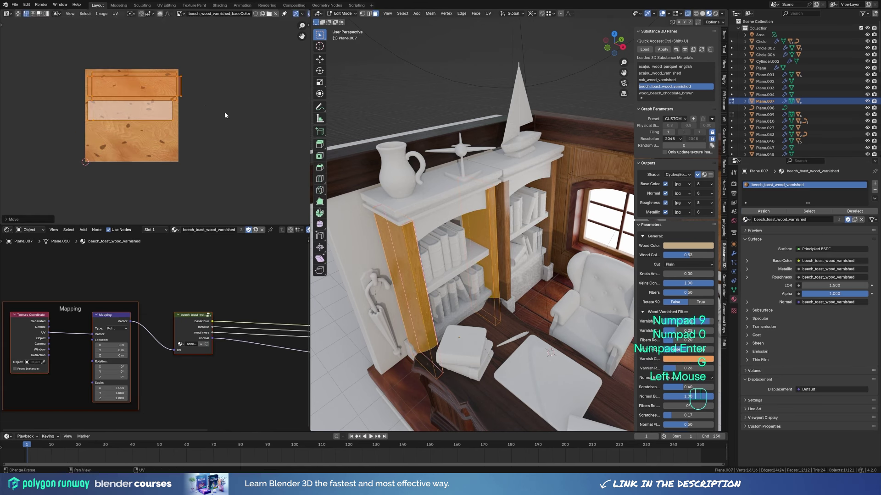
key(s)
click(220, 114)
key(Tab)
- Mark seams down the corners of the bookcase's moulded top board
scroll(441, 288, down, 2)
middle_drag(436, 202, 463, 262)
middle_drag(532, 248, 536, 294)
click(505, 244)
scroll(506, 244, up, 2)
key(Tab)
middle_drag(505, 244, 472, 257)
key(2)
alt+click(469, 260)
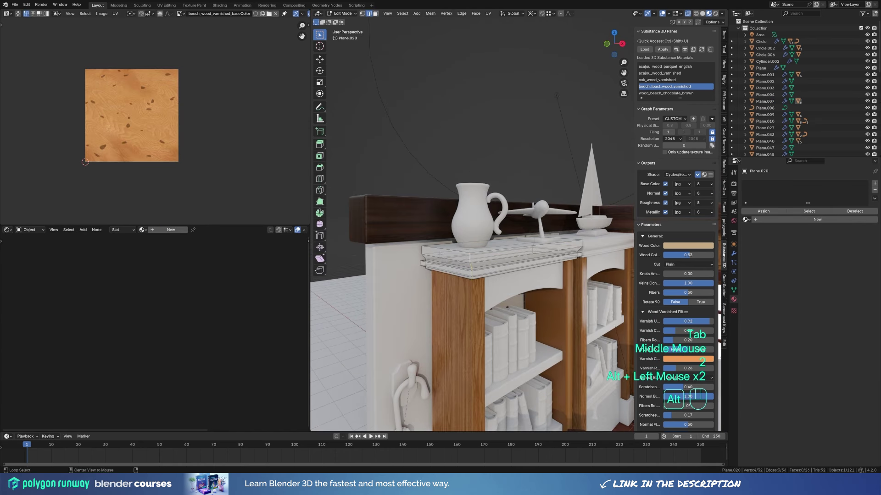
alt+shift+click(534, 240)
key(u)
click(565, 307)
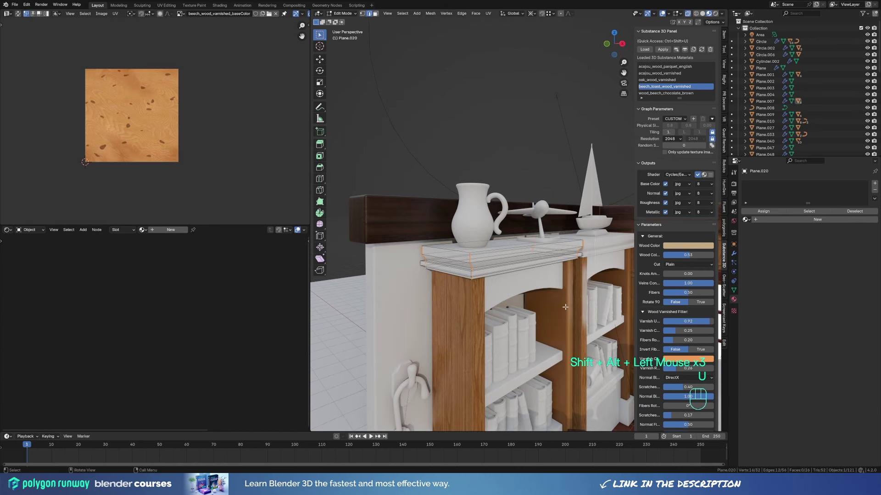
- Mark a seam around the upper face of the bookcase's top board and unwrap the whole board
middle_drag(521, 276, 521, 308)
key(3)
click(506, 233)
key(u)
click(505, 232)
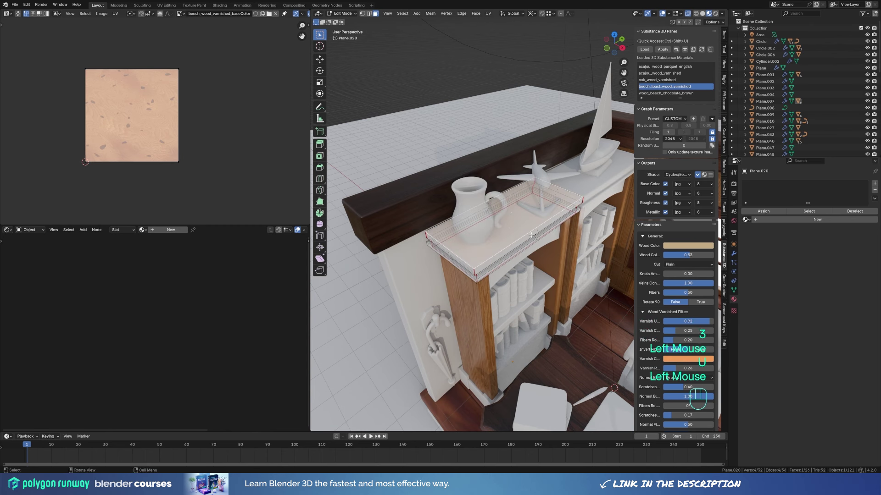
key(u)
key(a)
key(u)
click(500, 171)
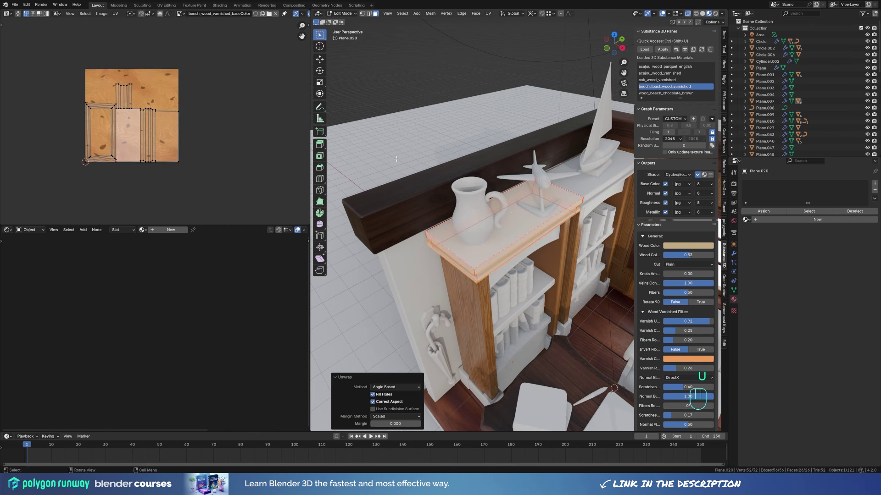
- Add seams at the lower corners of the bookcase's top board and unwrap the board again
middle_drag(513, 258, 513, 231)
scroll(514, 232, up, 3)
middle_drag(514, 232, 494, 211)
alt+click(418, 324)
key(2)
alt+click(422, 322)
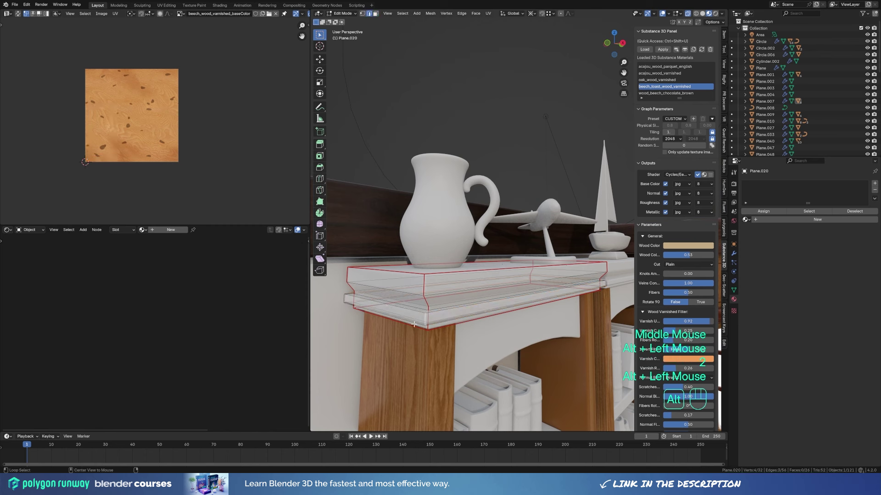
alt+shift+click(596, 284)
middle_drag(550, 275, 486, 271)
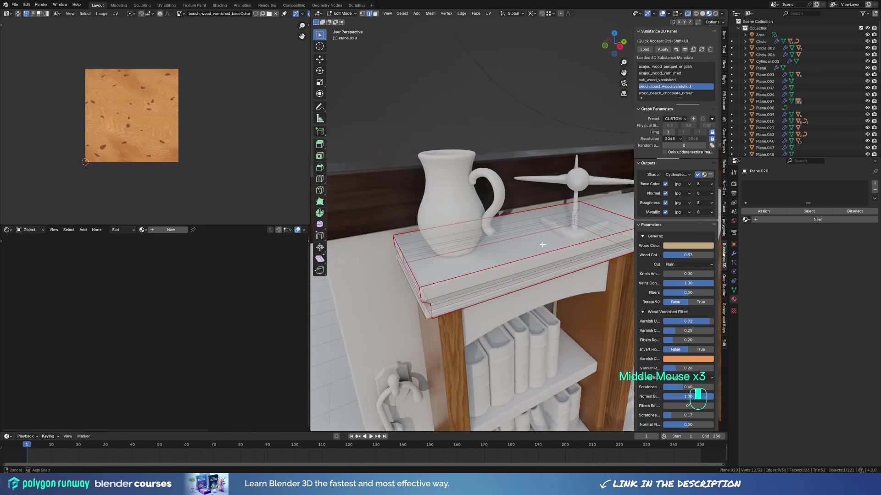
middle_drag(404, 252, 444, 255)
key(u)
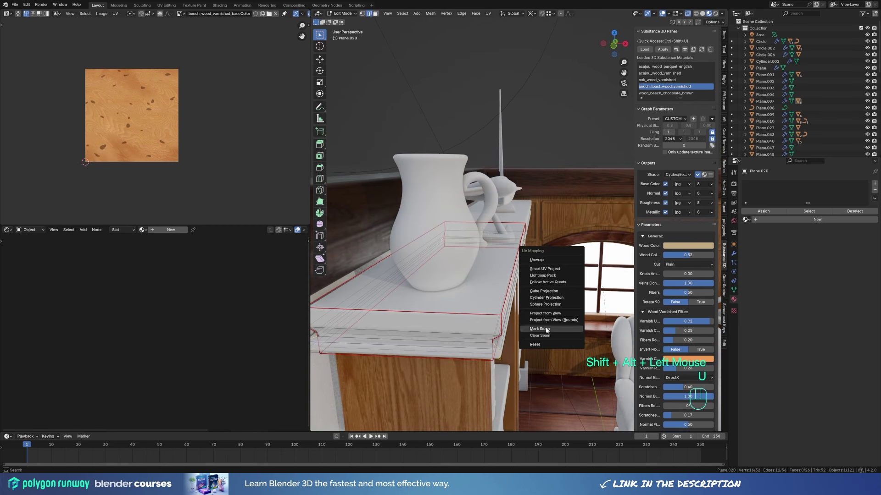
middle_drag(571, 260, 527, 225)
scroll(528, 225, down, 2)
key(a)
key(u)
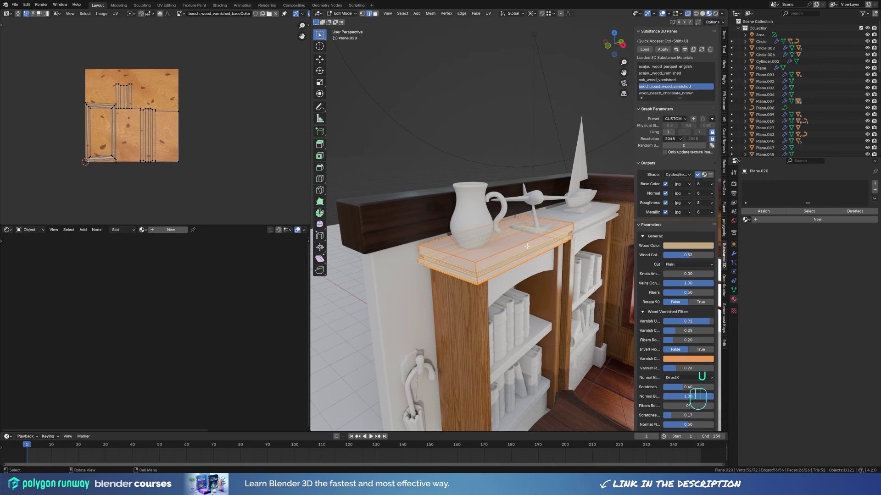
key(u)
click(494, 233)
- Assign wood_beech_chocolate_brown to the bookcase's top board and rotate its UVs by 90 degrees
click(746, 219)
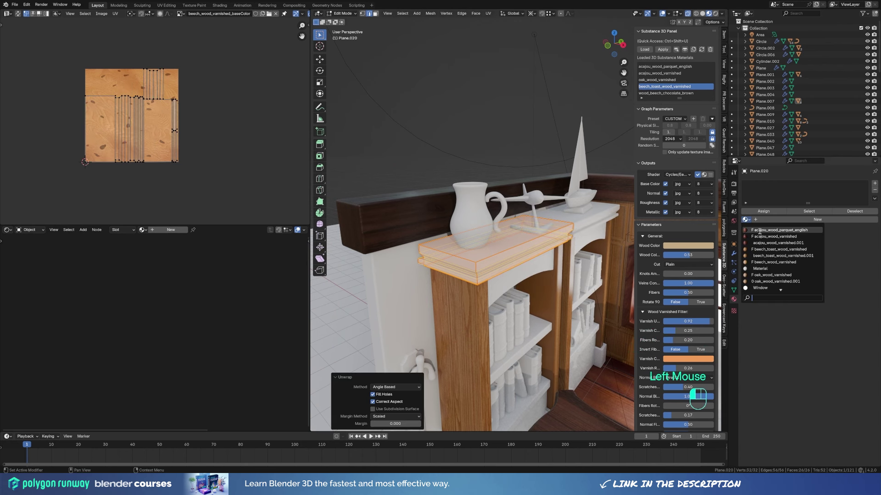
scroll(778, 267, down, 2)
click(769, 282)
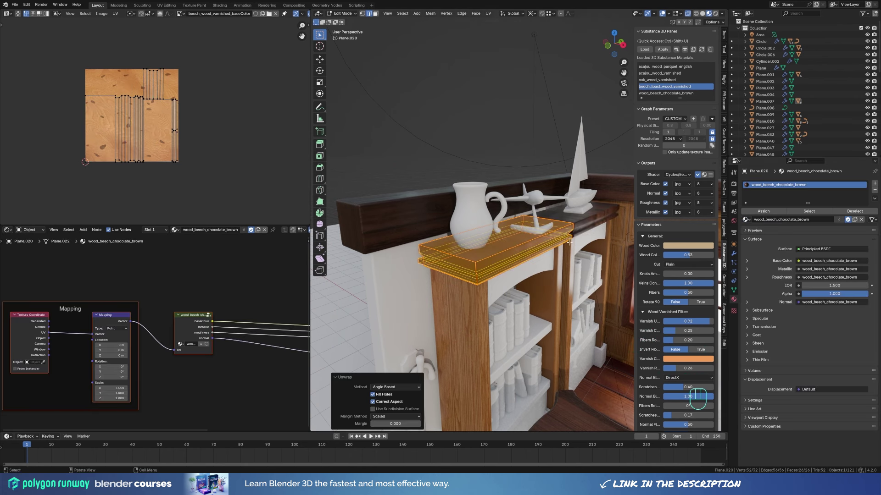
text(a)
mouse_move(550, 238)
middle_down()
mouse_move(537, 293)
mouse_move(553, 274)
mouse_move(546, 252)
middle_up()
text(r90)
key(Return)
key(Tab)
- Assign wood_beech_chocolate_brown to the arched panel beneath the bookcase's top board
scroll(546, 251, down, 5)
shift+middle_drag(547, 251, 528, 215)
shift+middle_drag(541, 206, 491, 250)
scroll(509, 220, up, 4)
click(518, 197)
shift+middle_drag(552, 244, 558, 226)
click(746, 211)
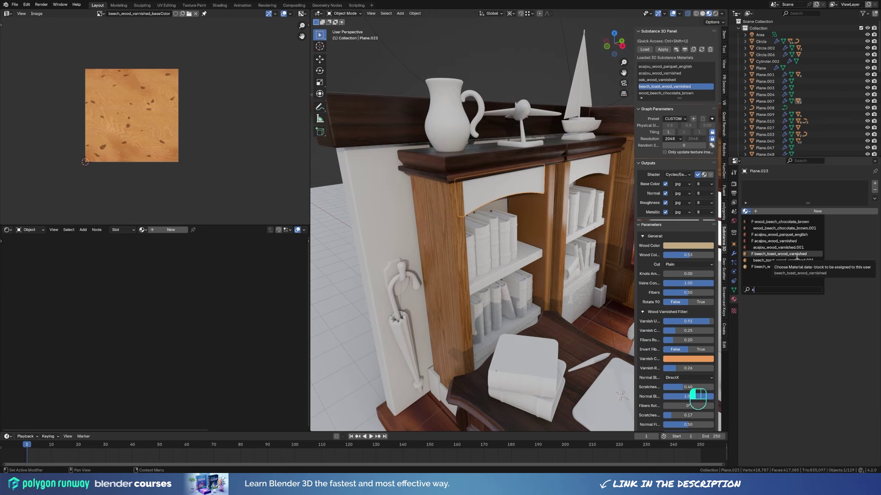
click(780, 222)
- Mark seams on the edges at the ends of the bookcase's arched panel and unwrap it
key(Tab)
key(a)
key(2)
click(484, 225)
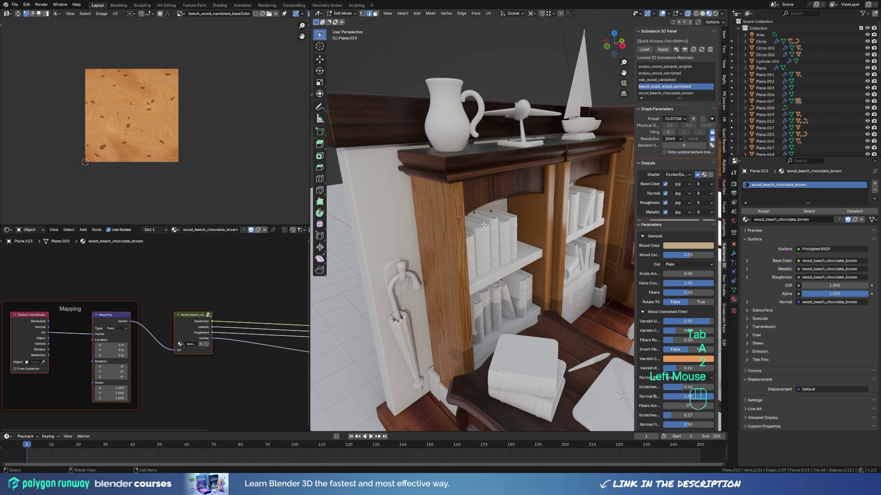
middle_drag(483, 225, 451, 175)
shift+click(538, 165)
scroll(549, 188, up, 1)
shift+click(450, 174)
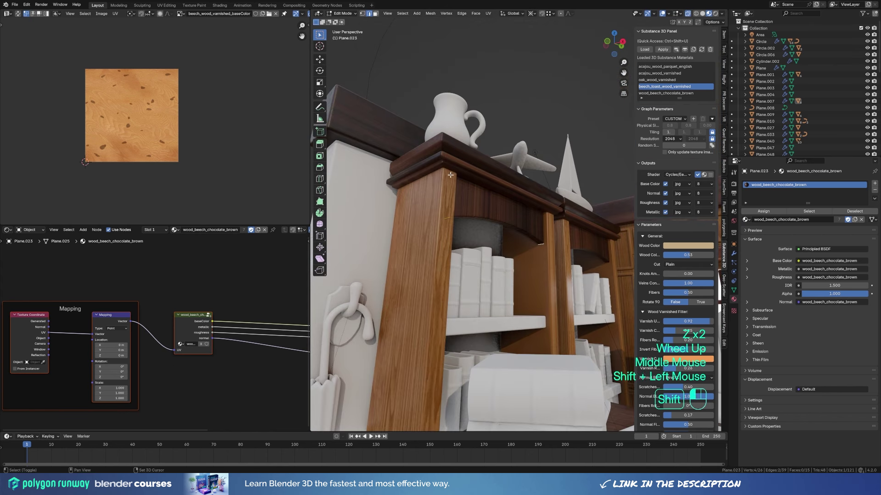
shift+click(539, 214)
key(u)
click(558, 284)
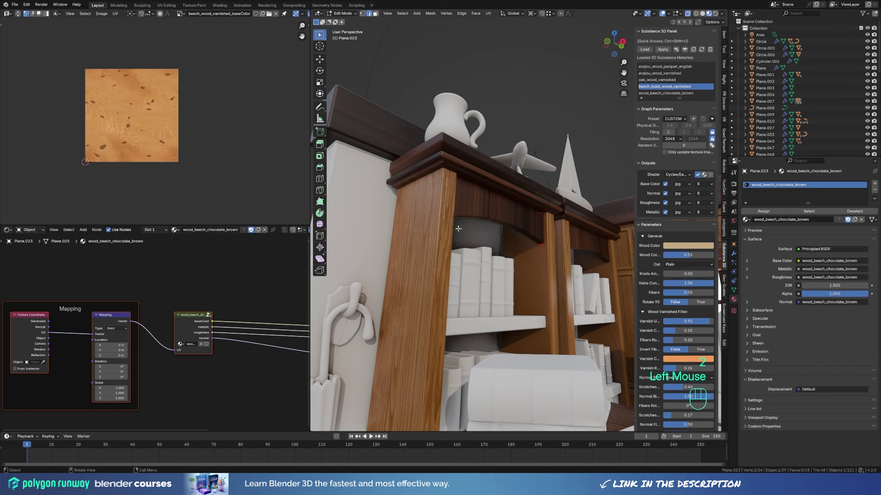
key(u)
key(a)
key(u)
click(530, 159)
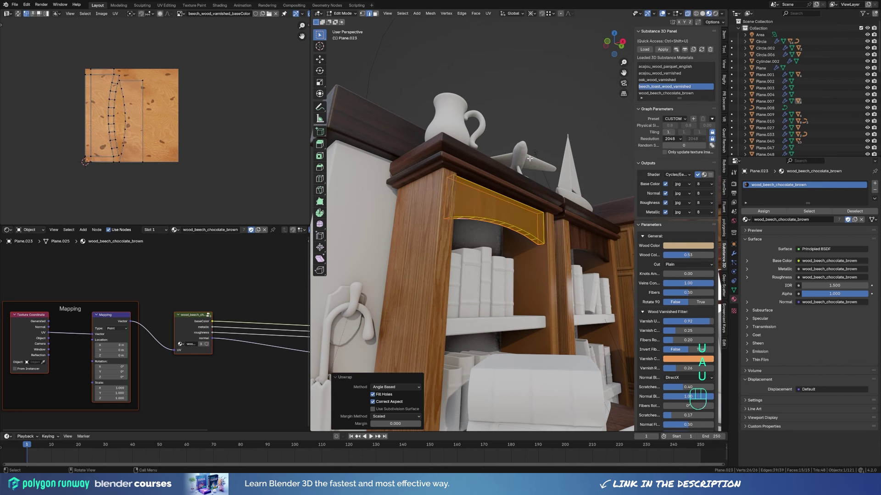
- Rotate the arched panel's UVs by 90 degrees, and reposition and scale them over the texture
key(a)
key(r)
key(KP_9)
key(KP_0)
key(KP_Enter)
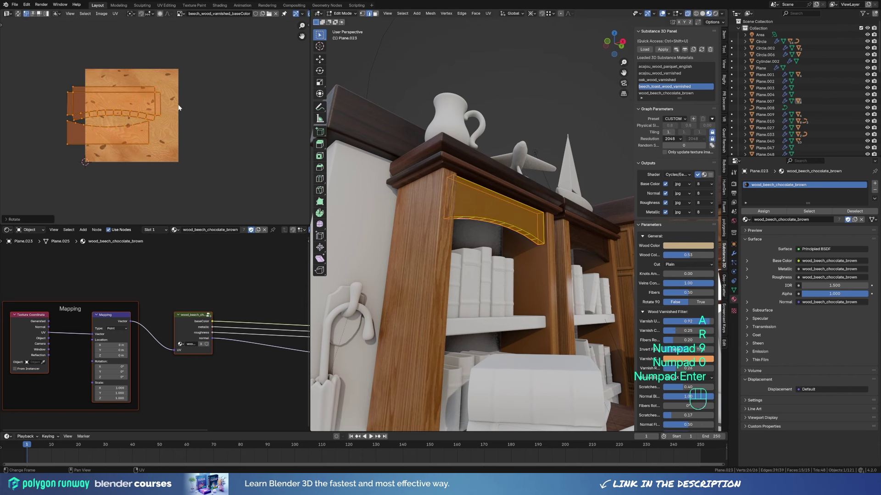
key(g)
click(181, 108)
key(s)
click(203, 106)
key(g)
click(203, 106)
key(Tab)
- Mark seams on the short edges at the ends of the bookcase shelves
middle_drag(555, 244, 546, 284)
shift+middle_drag(546, 285, 558, 247)
click(521, 241)
key(Tab)
key(2)
ctrl+alt+click(451, 259)
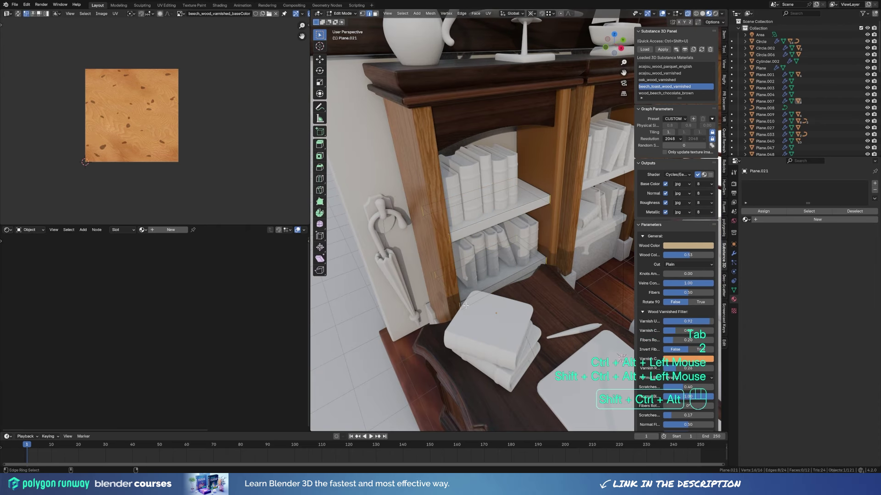
key(u)
- Unwrap the bookcase shelves and assign wood_beech_chocolate_brown to them
key(3)
click(497, 270)
key(u)
key(a)
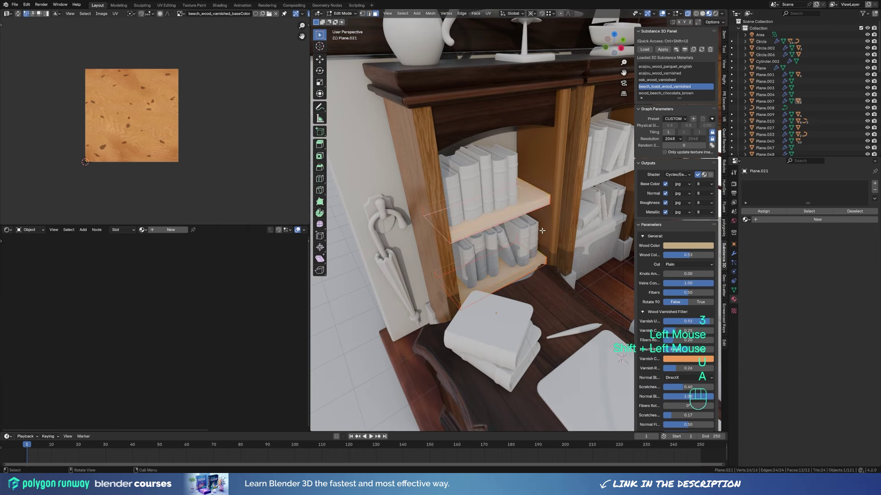
key(u)
click(522, 164)
click(747, 219)
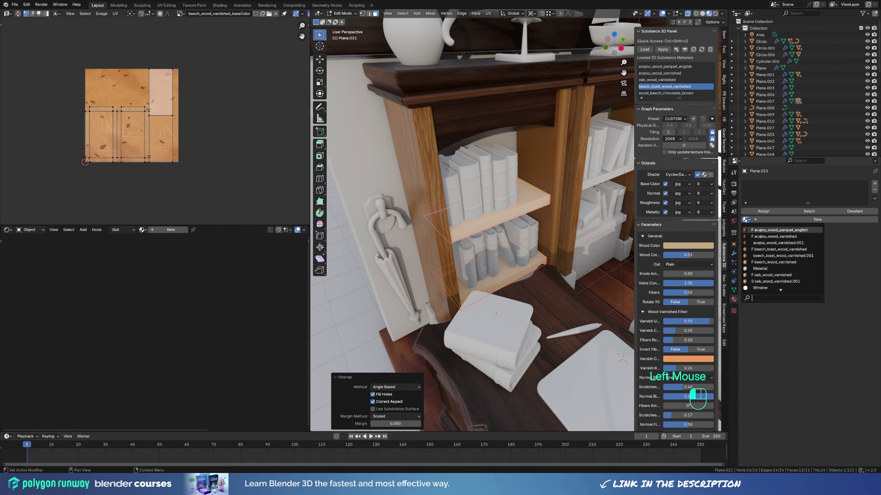
text(ch)
click(780, 230)
- Rotate the shelves' UVs by 90 degrees and scale them over the wood texture
key(r)
key(KP_9)
key(KP_0)
key(KP_Enter)
key(Tab)
key(Tab)
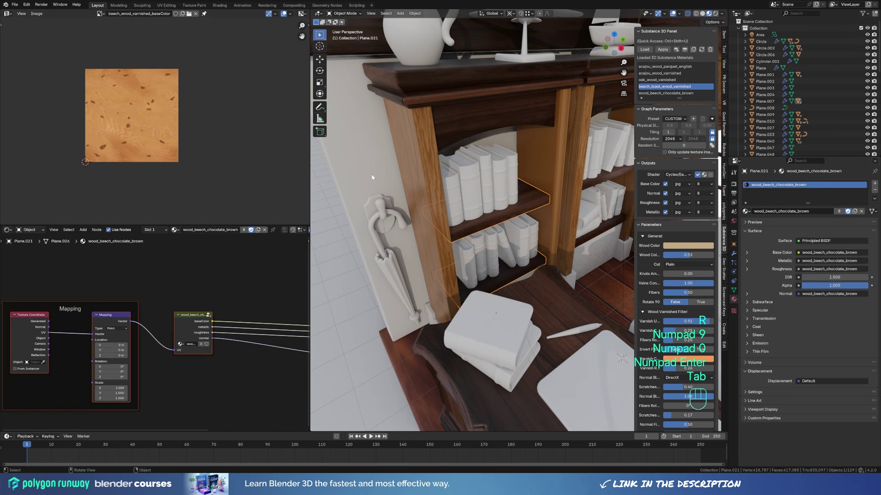
key(s)
click(233, 155)
key(Tab)
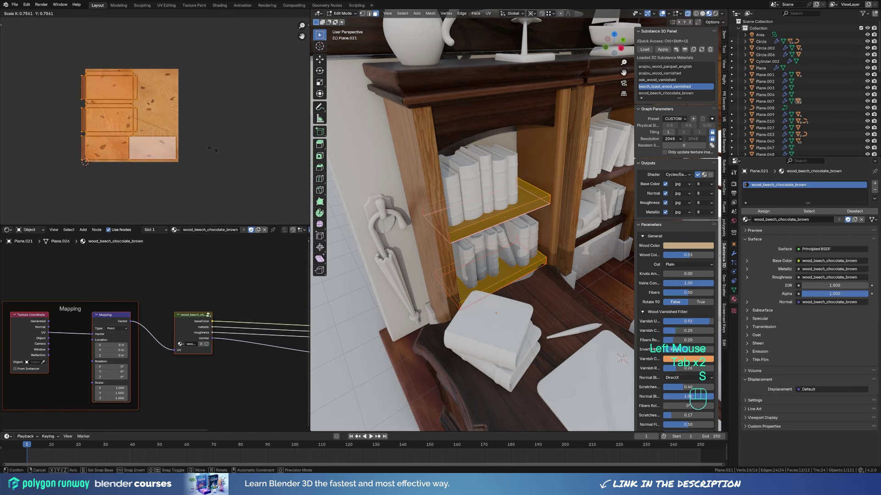
- Assign wood_beech_chocolate_brown to the cabinet front panel at the base of the bookcase and unwrap it
scroll(512, 229, down, 3)
scroll(530, 237, down, 3)
scroll(530, 238, up, 3)
middle_drag(540, 238, 598, 258)
click(575, 250)
click(746, 212)
text(c)
click(757, 222)
key(Tab)
key(u)
click(475, 226)
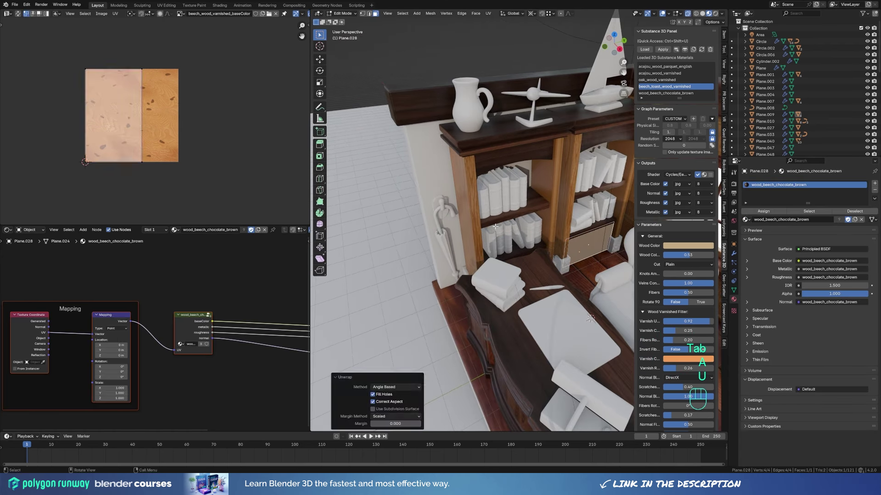
- Rotate the cabinet front panel's UVs by 90 degrees, then scale and reposition them over the texture
text(ar90)
key(Return)
key(s)
click(172, 124)
key(g)
click(173, 106)
key(Tab)
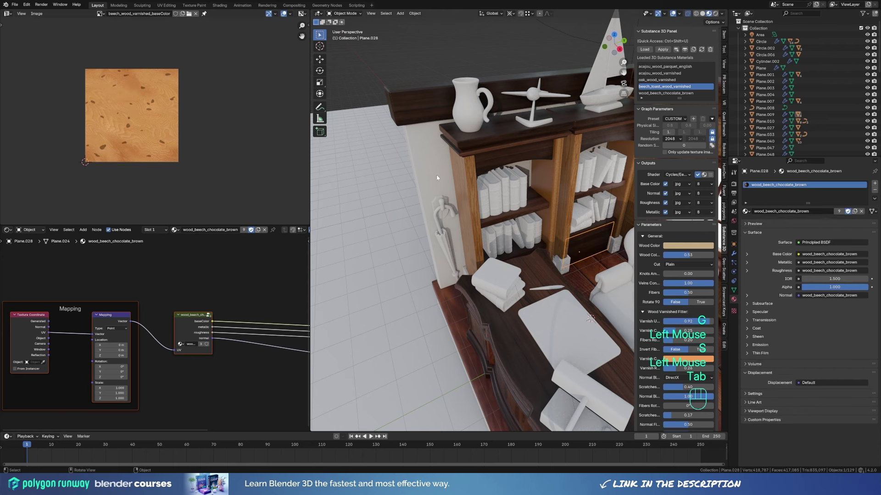
- Mark seams on the small base panel between the blocks at the foot of the bookcase upright and unwrap it
middle_drag(514, 211, 573, 216)
shift+middle_drag(579, 301, 491, 314)
scroll(490, 314, up, 3)
click(490, 312)
key(Tab)
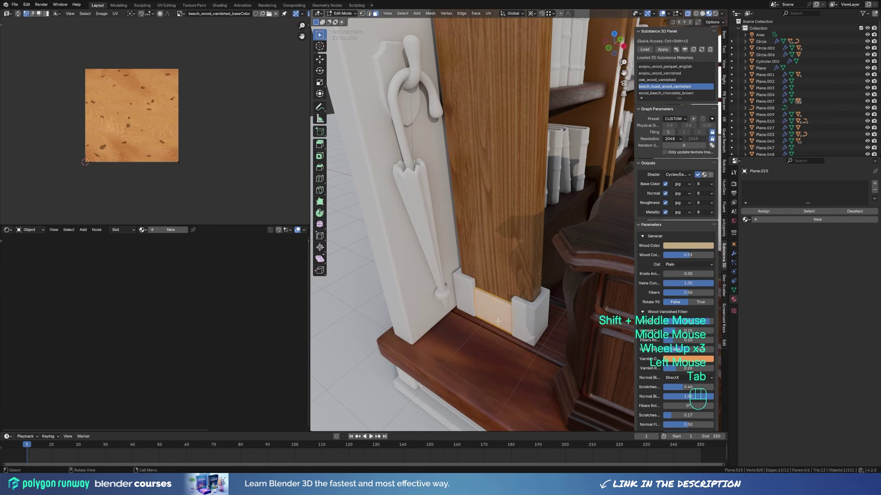
key(2)
ctrl+alt+click(488, 291)
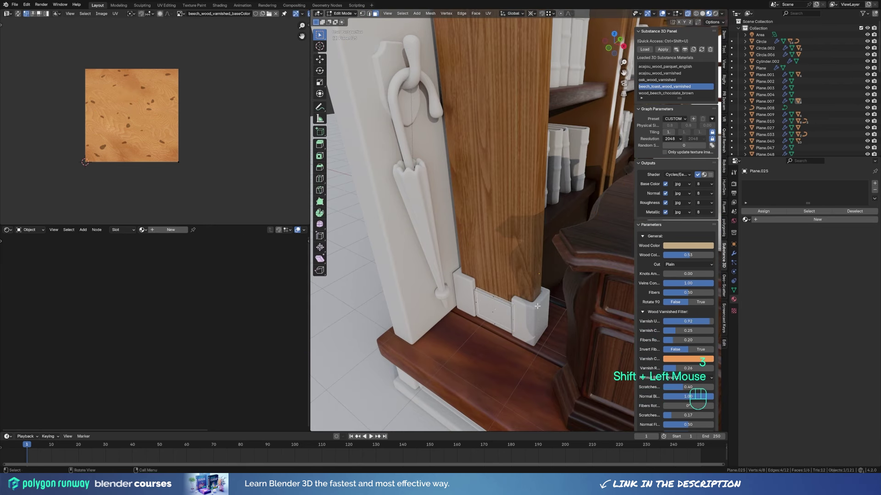
key(a)
key(u)
click(514, 303)
- Assign wood_beech_chocolate_brown to the small base panel and scale its UVs down over the texture
click(746, 220)
text(c)
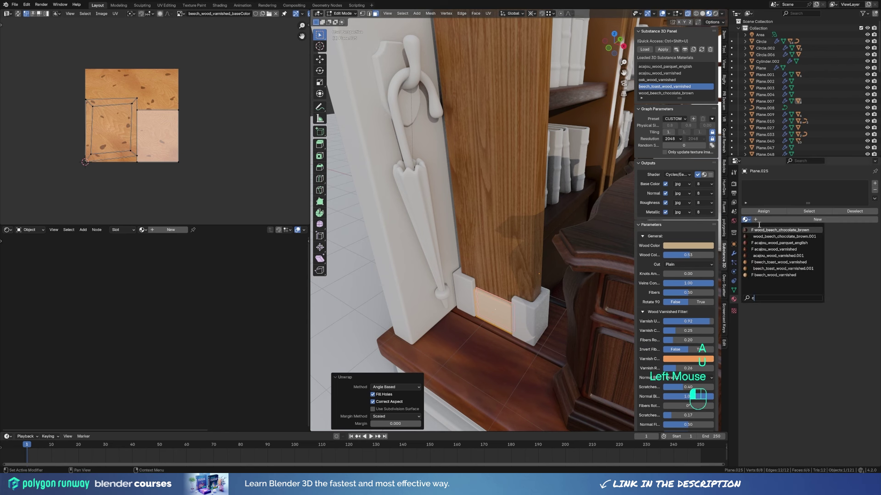
click(780, 230)
key(a)
key(a)
key(s)
click(135, 133)
key(Tab)
key(Tab)
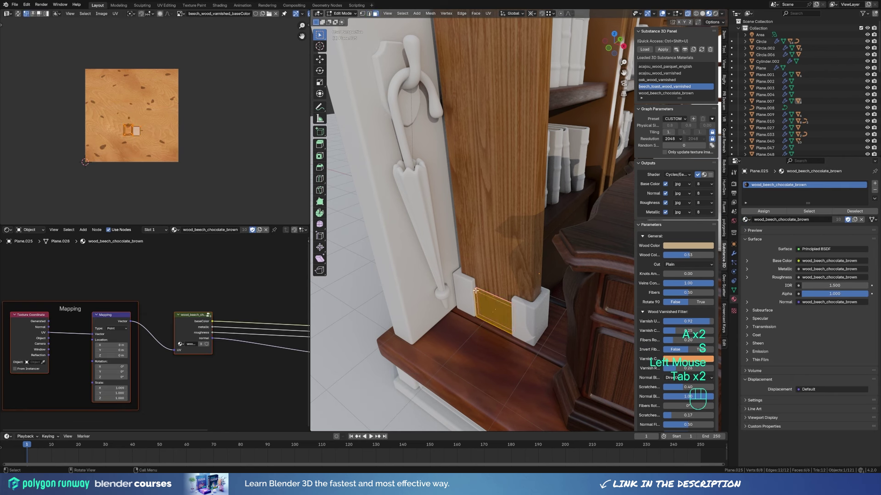
ctrl+alt+click(476, 290)
key(Tab)
- Mark seams on the corner block at the bookcase's foot, unwrap it, and assign wood_beech_chocolate_brown
click(532, 328)
key(Tab)
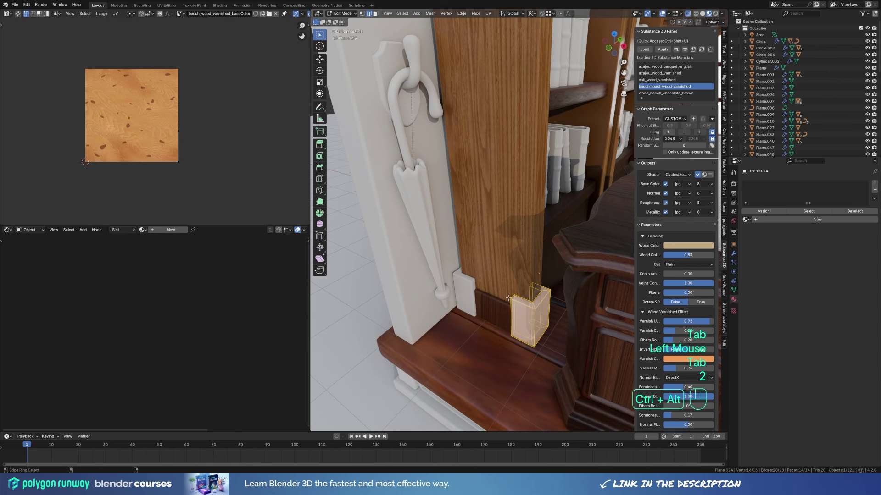
ctrl+alt+click(506, 337)
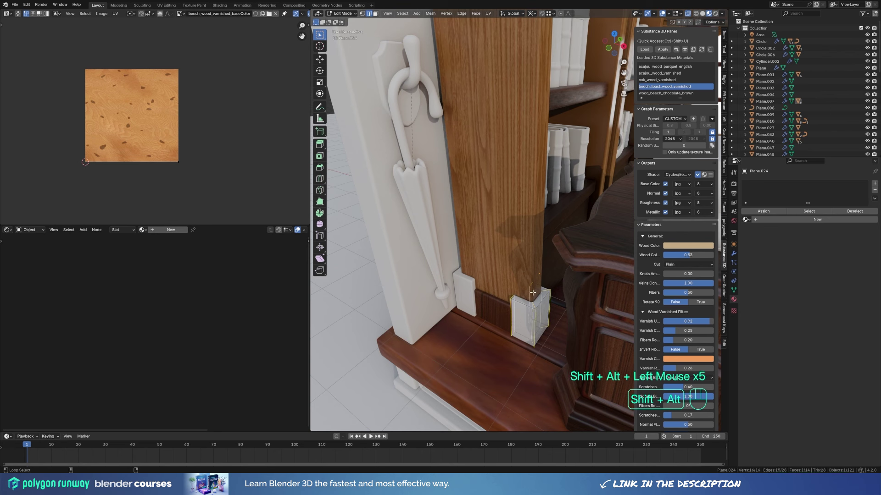
key(u)
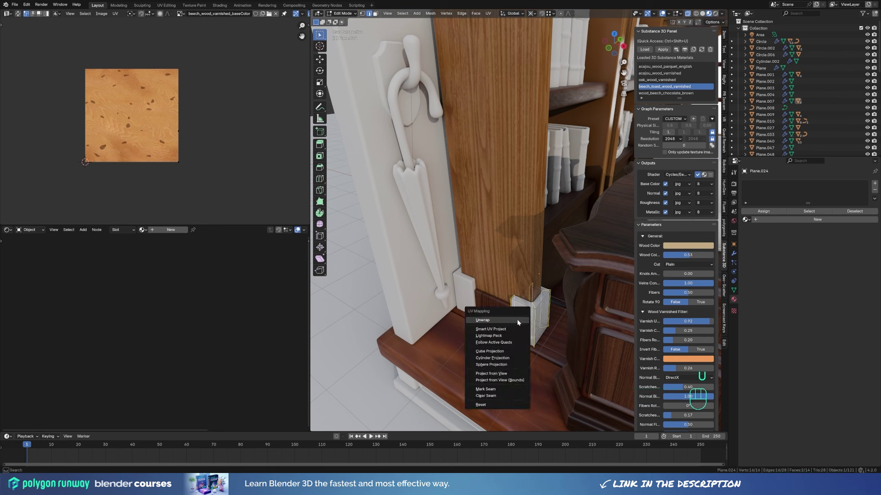
click(486, 389)
key(a)
key(u)
click(504, 282)
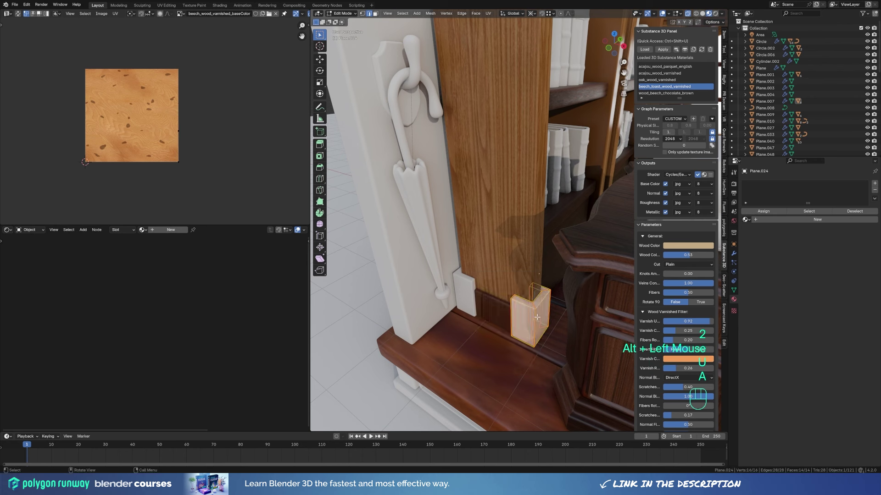
click(745, 219)
click(754, 230)
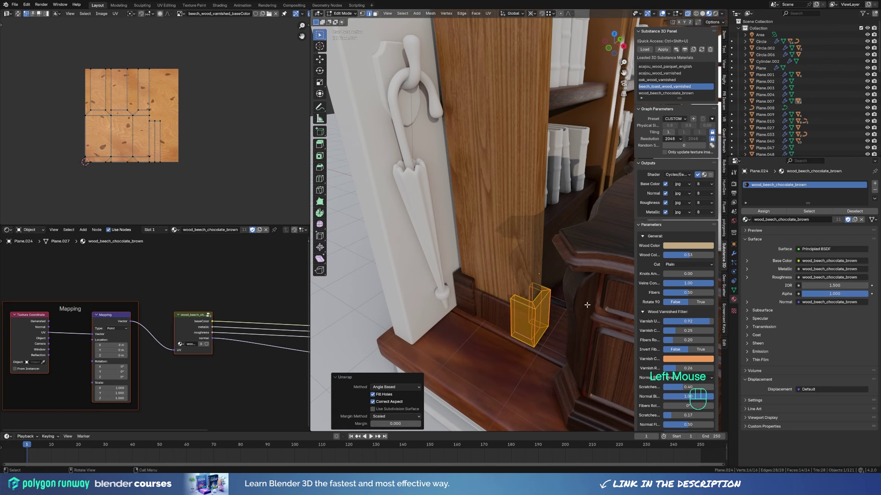
- Rotate the corner block's UVs by 90 degrees, then scale and reposition them over the texture
key(r)
key(KP_9)
key(KP_0)
key(KP_Enter)
key(s)
click(160, 136)
key(Tab)
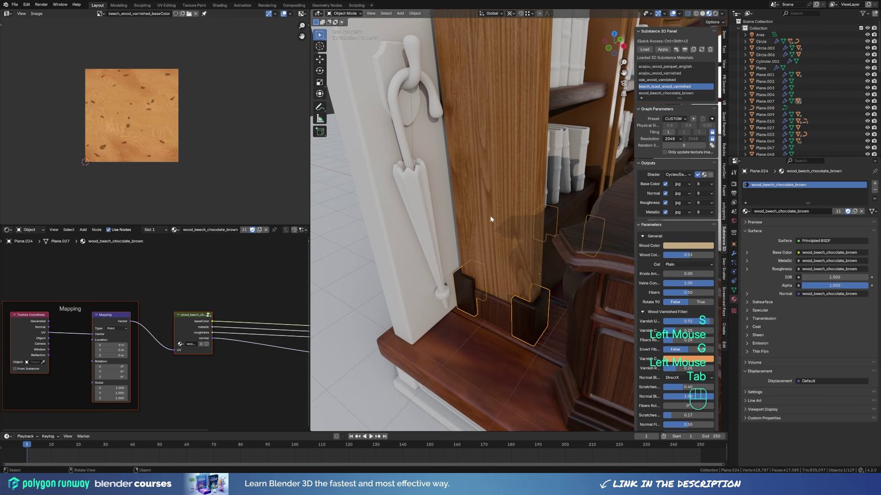
- Move the UVs of the small base panel between the corner blocks to another area of the texture
click(517, 315)
key(Tab)
key(a)
key(Tab)
key(Tab)
key(a)
key(a)
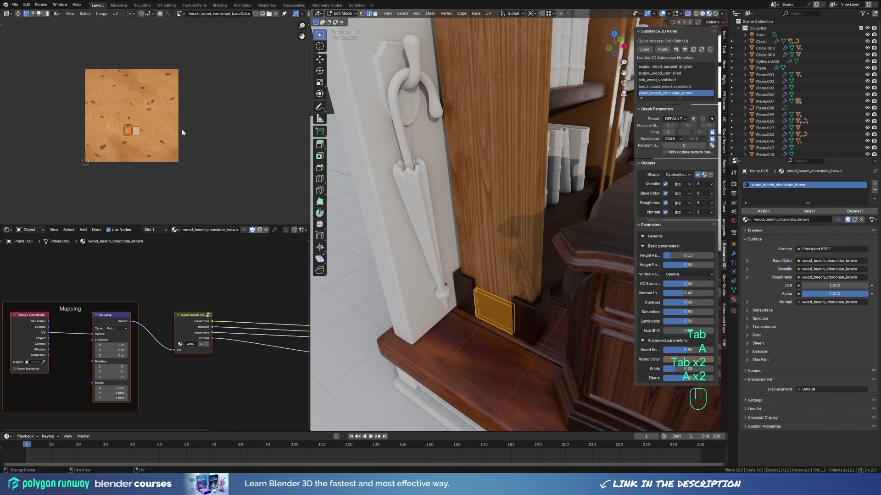
key(g)
click(151, 88)
key(Tab)
- Create a new material named Wall on the white wall behind the bookcase
scroll(511, 278, down, 4)
shift+middle_drag(511, 278, 573, 282)
middle_drag(573, 282, 544, 309)
scroll(538, 306, down, 3)
middle_drag(543, 308, 528, 257)
shift+middle_drag(528, 256, 499, 265)
click(478, 263)
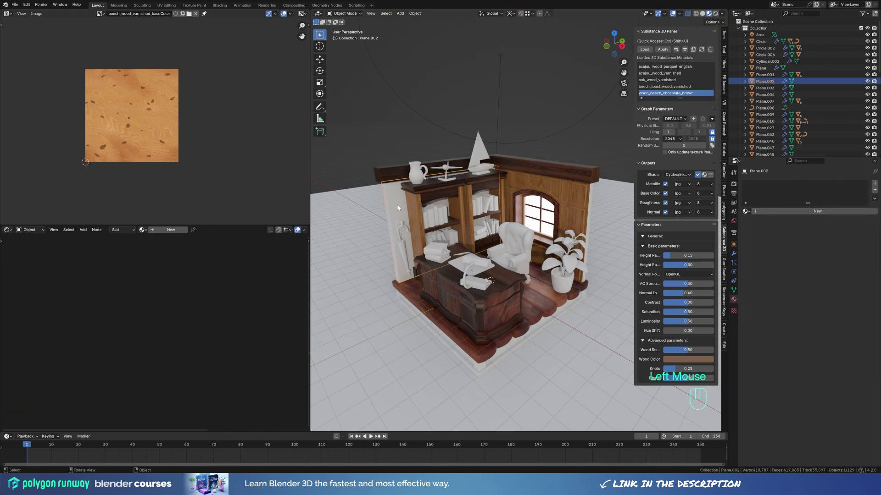
click(760, 185)
- Add a Grunge 00 node from the Fluent library's Grunges section to the Wall material
middle_drag(573, 239, 528, 250)
shift+middle_drag(528, 250, 508, 258)
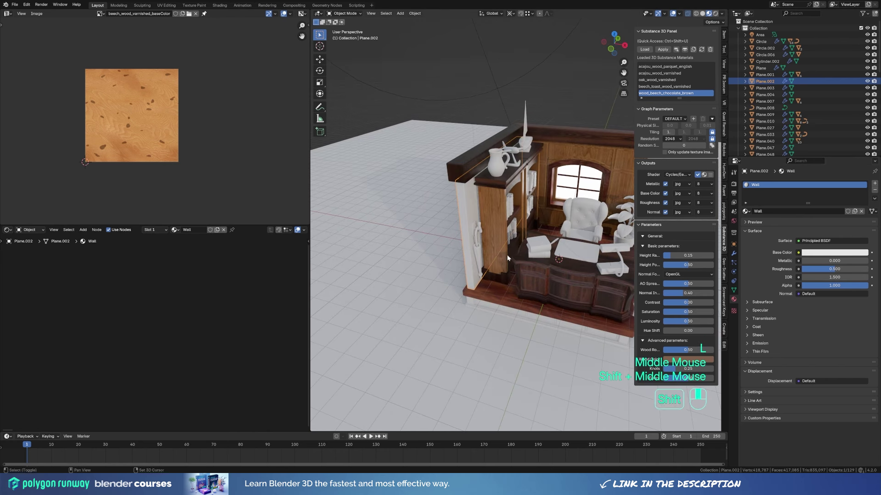
scroll(472, 247, up, 1)
middle_drag(461, 279, 279, 321)
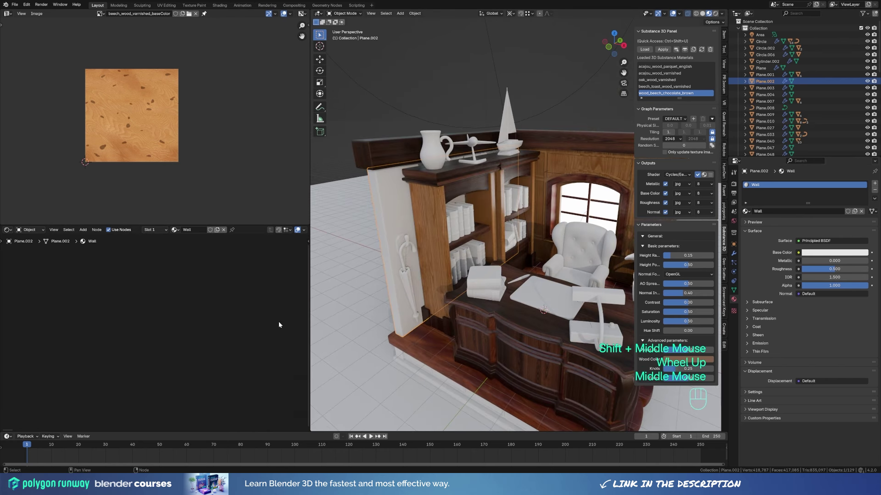
key(n)
click(306, 348)
click(267, 258)
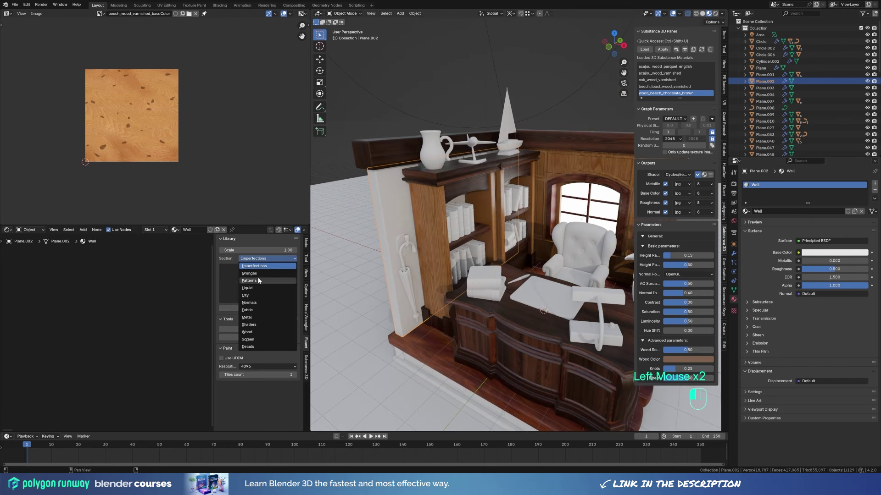
click(258, 279)
click(248, 277)
click(241, 326)
scroll(144, 315, down, 5)
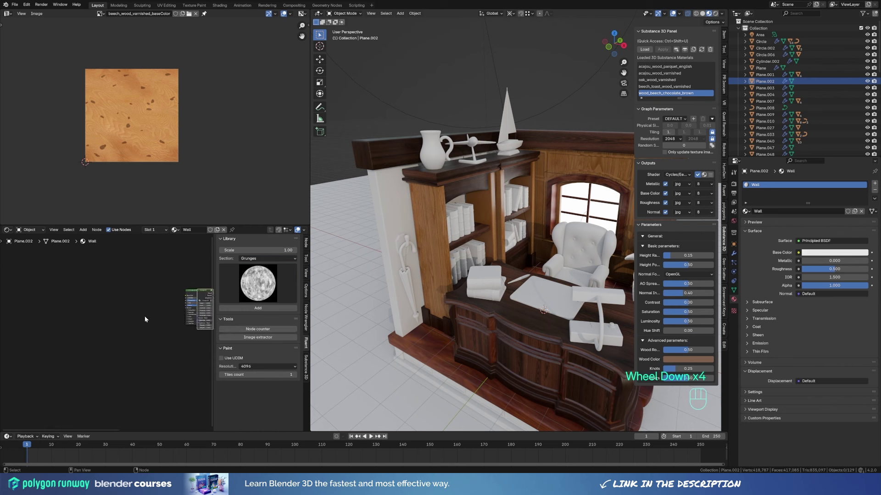
- Move the Grunge 00 node clear of the Principled BSDF node, to its lower left
middle_drag(173, 314, 139, 309)
scroll(139, 309, up, 3)
key(n)
click(192, 278)
click(205, 336)
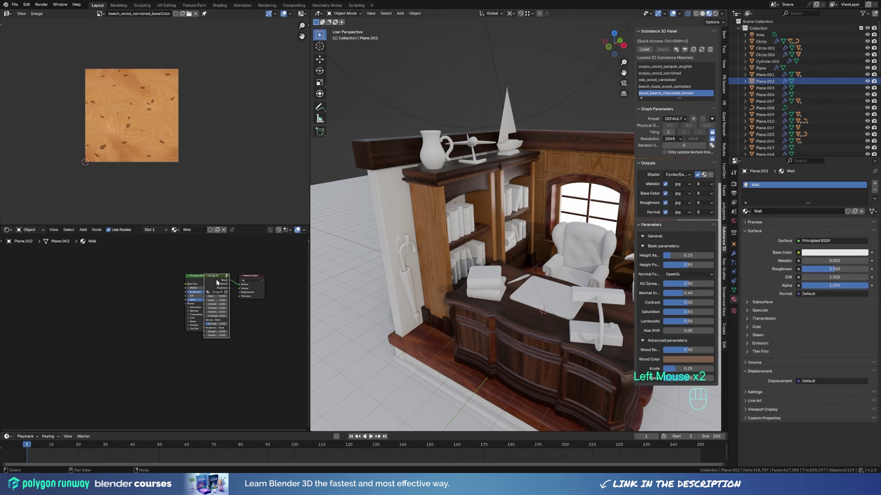
click(217, 280)
click(217, 281)
drag(217, 282, 127, 323)
scroll(128, 282, up, 2)
- Try acajou_wood_parquet_english on the bookcase uprights, then assign acajou_wood_varnished to them
click(434, 253)
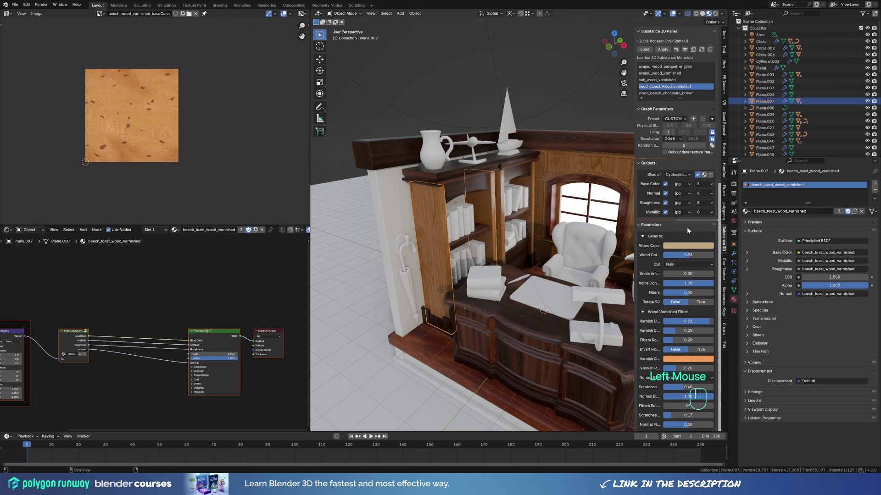
click(746, 212)
click(766, 222)
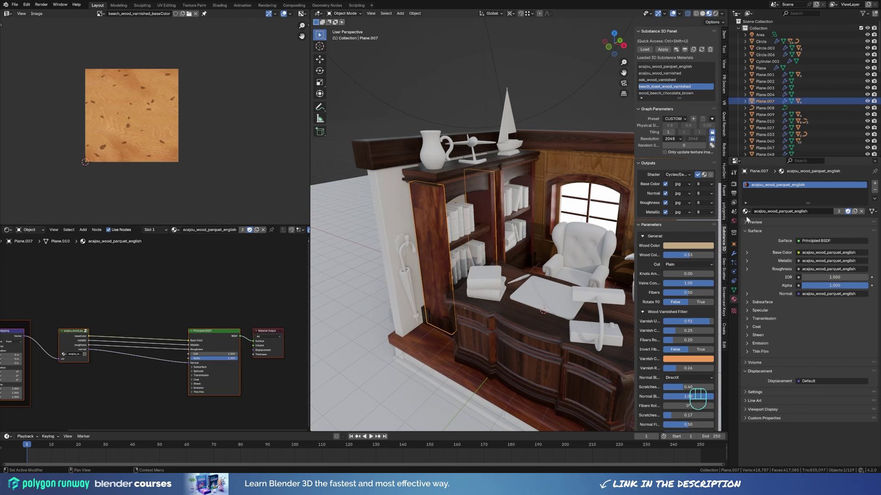
click(746, 211)
click(785, 226)
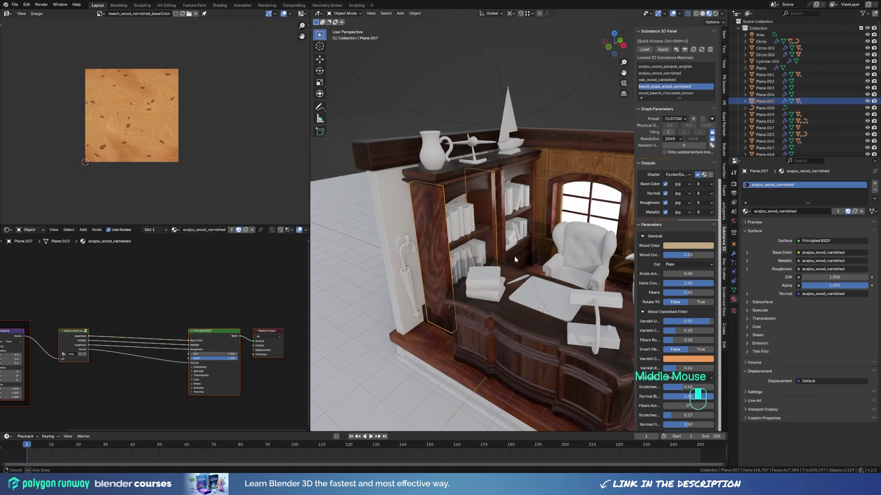
- Move the bookcase uprights' UVs to another area of the texture
key(Tab)
key(a)
key(g)
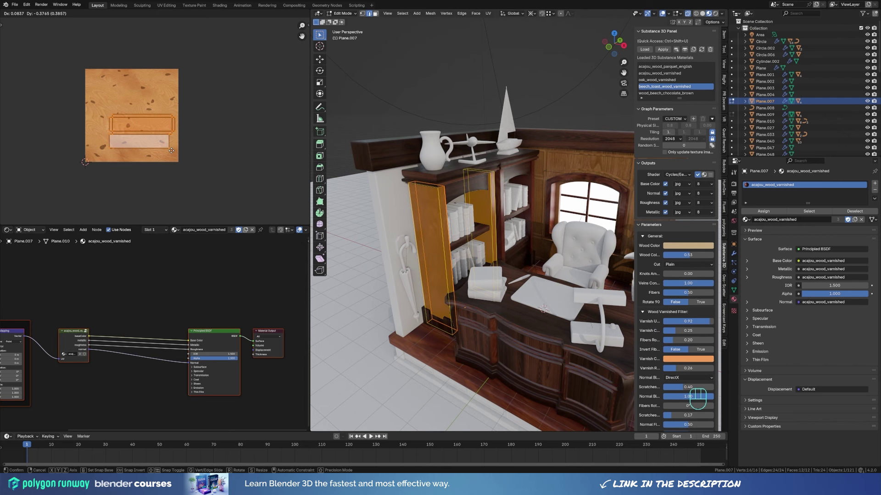
click(153, 152)
key(Tab)
- Reselect the wall behind the bookcase and add a Mix Color node beside the Principled BSDF in its material
middle_drag(441, 256, 450, 275)
scroll(455, 285, down, 2)
mouse_move(450, 275)
middle_down()
mouse_move(455, 286)
mouse_move(453, 279)
middle_up()
click(454, 284)
scroll(454, 282, up, 3)
click(361, 321)
scroll(157, 348, up, 2)
middle_drag(157, 348, 144, 370)
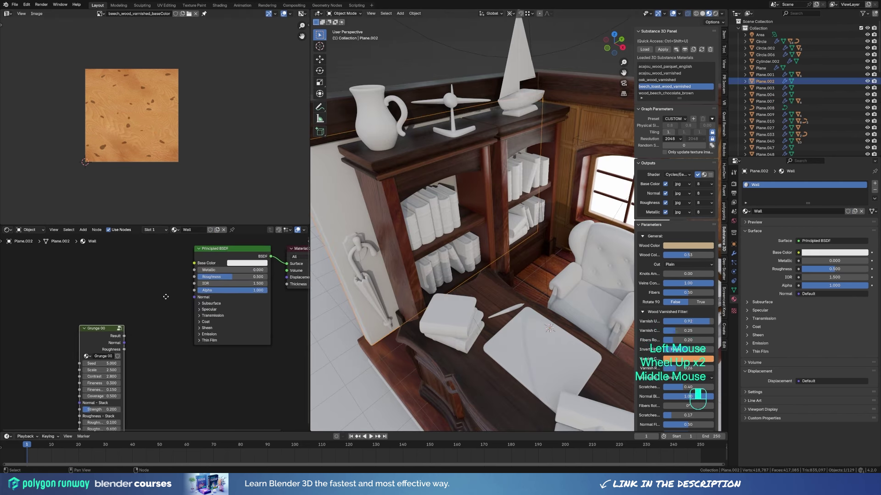
key(shift+a)
text(mix)
click(205, 309)
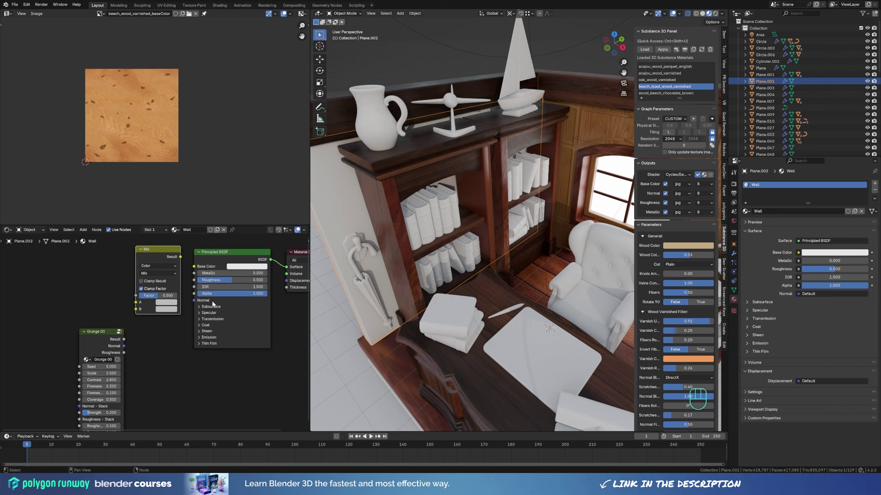
- Set the Mix node's color A to a muted beige and color B to a brighter version of it
click(167, 303)
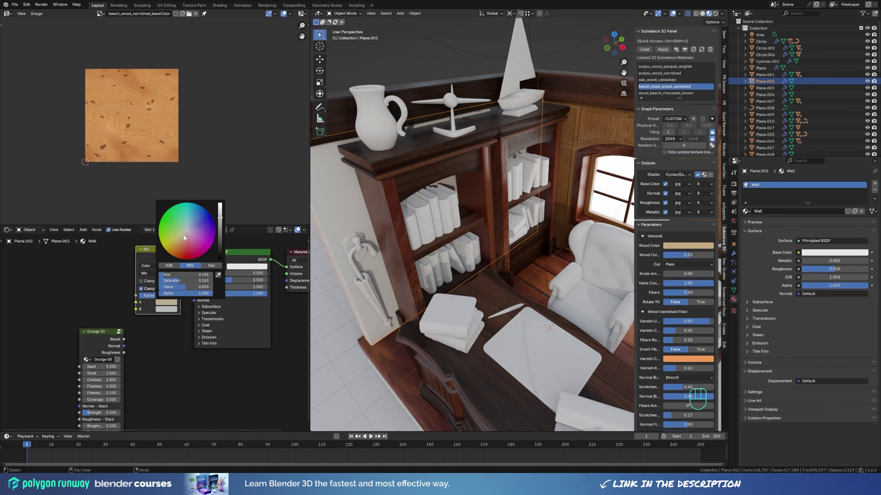
key(ctrl+c)
key(ctrl+v)
click(166, 309)
drag(220, 225, 220, 209)
- Move the Grunge 00 node beside the Mix node, preview its output on the wall, and set its Scale to 0.1
drag(99, 336, 59, 271)
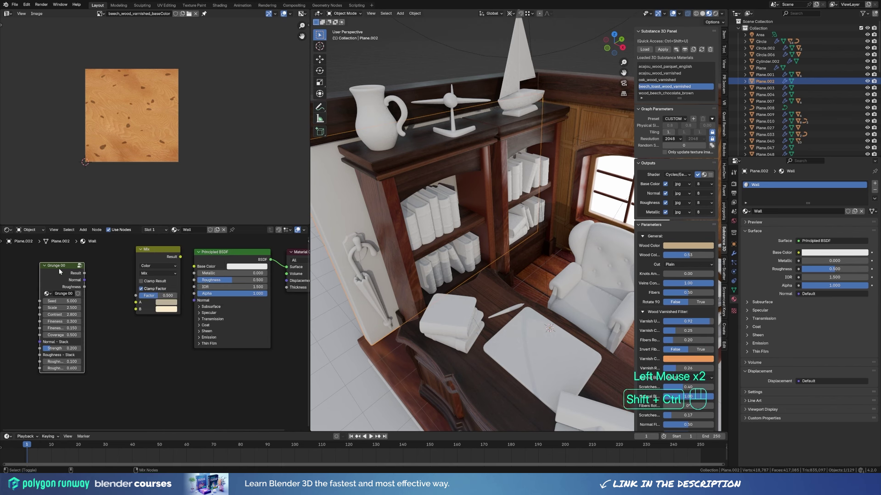
ctrl+shift+click(59, 271)
click(72, 307)
text(0.1)
key(Return)
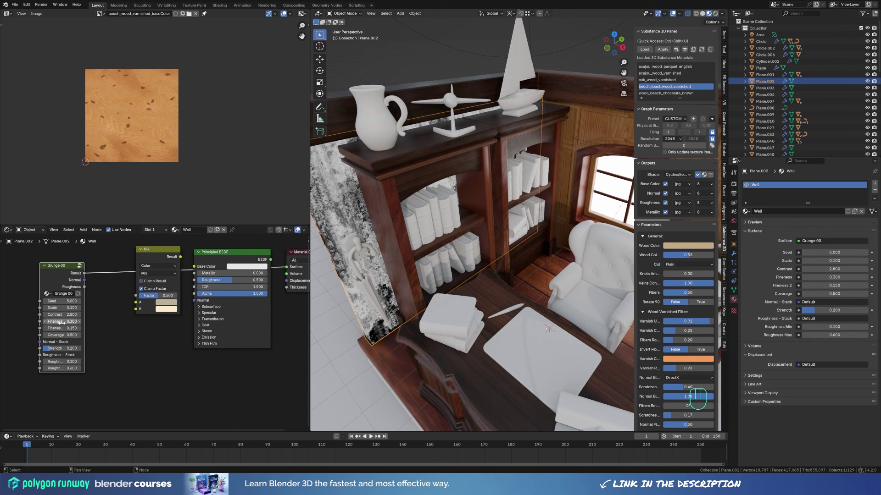
- Try Grunge 00 Scale values of 0.05 and 0.01, and settle on 0.025
shift+middle_drag(367, 266, 418, 261)
click(73, 306)
text(0.05)
key(Return)
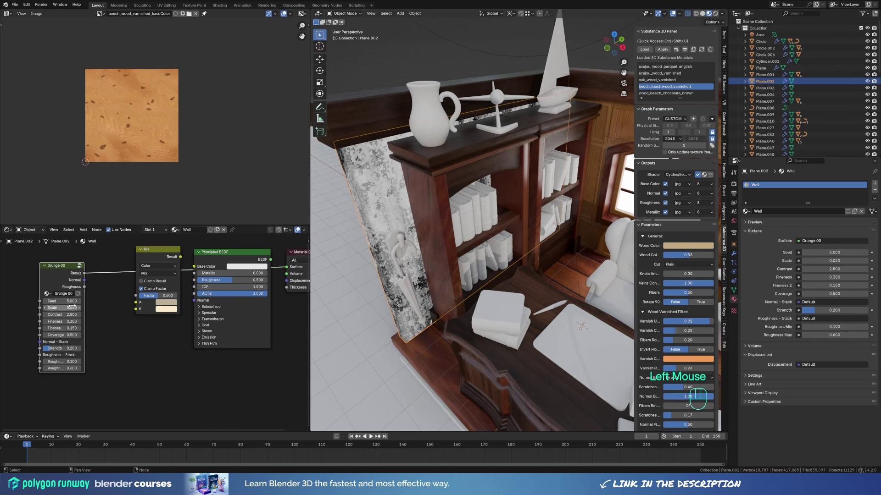
text(.01)
key(Return)
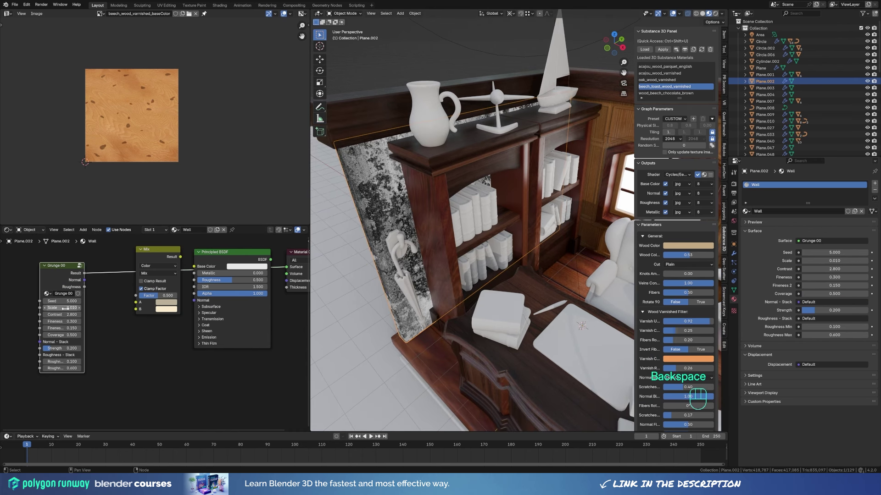
text(0.025)
key(Return)
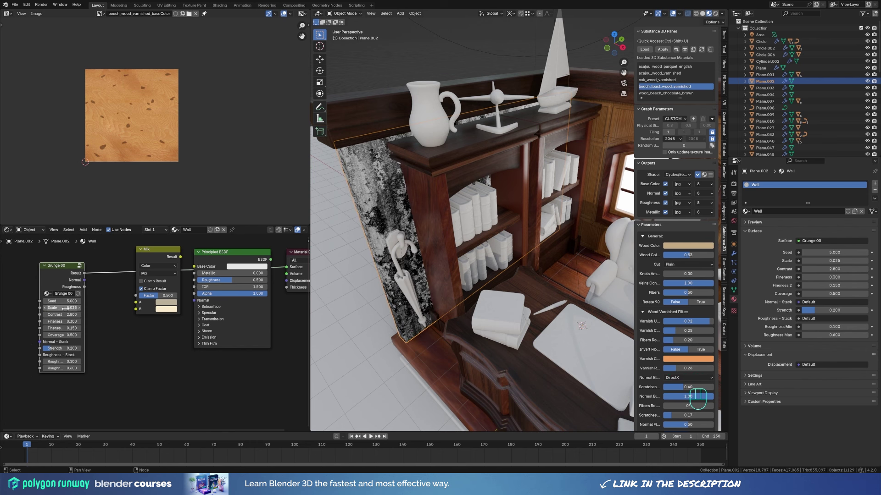
- Set the Grunge 00 Scale to 0.05 and blend the two beiges through it into the wall shader's Base Color
text(.05)
key(Return)
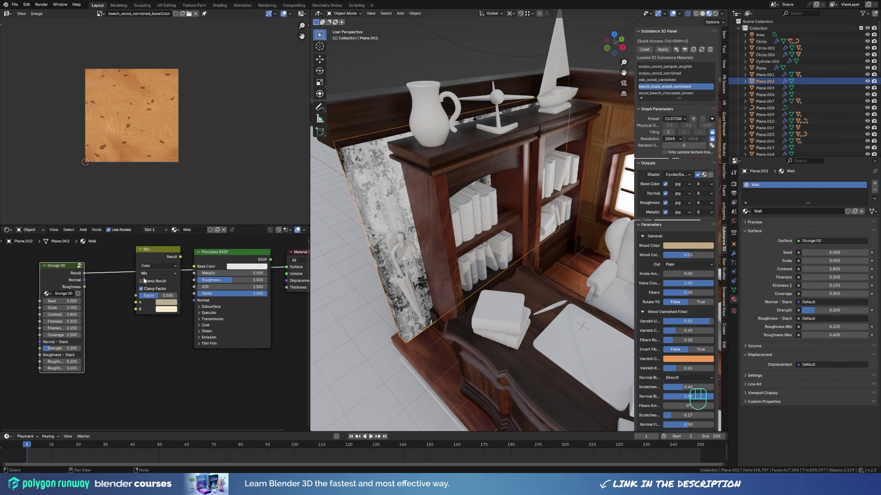
drag(182, 257, 194, 266)
ctrl+shift+click(228, 258)
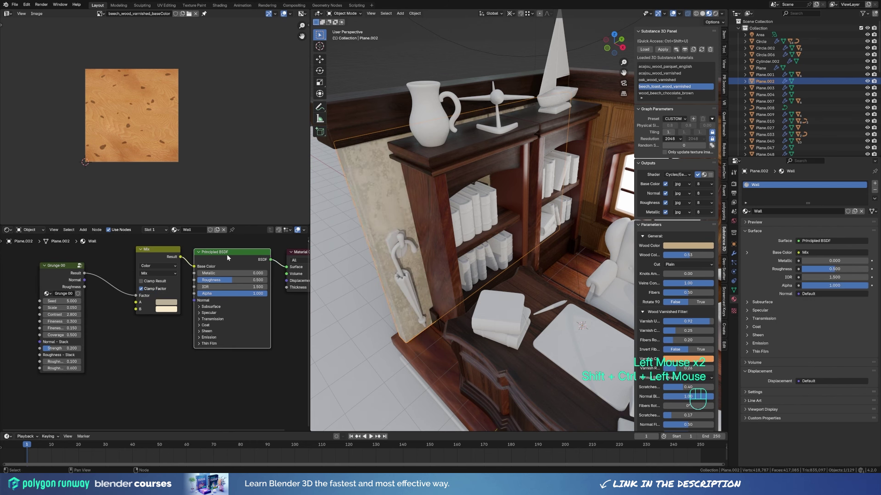
- Brighten the Mix node's color A to a light beige with a Value of 0.691
click(170, 304)
drag(218, 222, 218, 217)
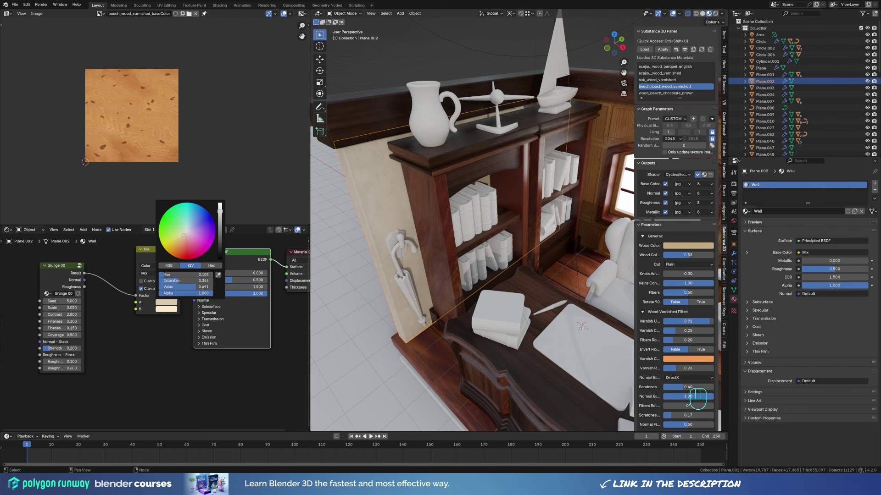
- Assign the beige wall material to the wall that holds the window
scroll(529, 204, down, 2)
shift+middle_drag(529, 205, 514, 229)
middle_drag(514, 229, 536, 198)
click(550, 207)
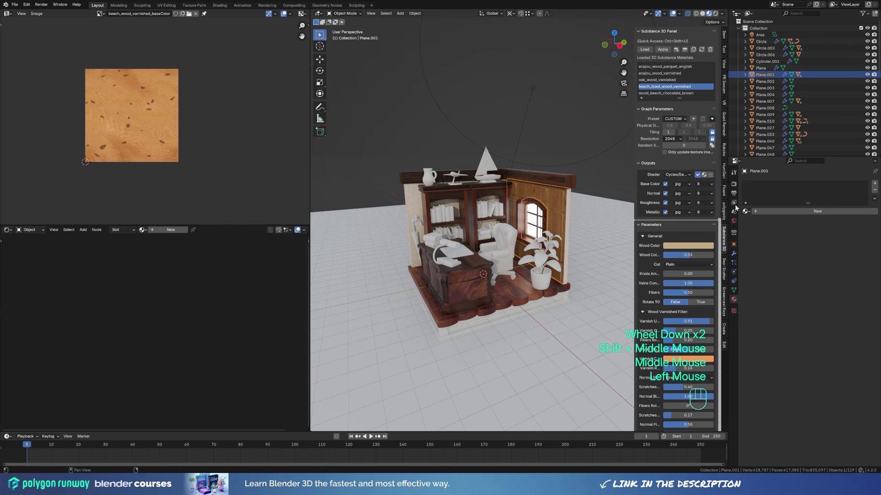
click(747, 211)
click(759, 223)
- Try acajou_wood_varnished.001 on the plinth block beneath the wooden floor
middle_drag(488, 251, 481, 263)
click(498, 354)
middle_drag(497, 354, 516, 303)
scroll(516, 302, up, 3)
shift+middle_drag(516, 303, 506, 267)
scroll(506, 267, down, 1)
shift+middle_drag(496, 310, 518, 289)
click(431, 292)
click(431, 291)
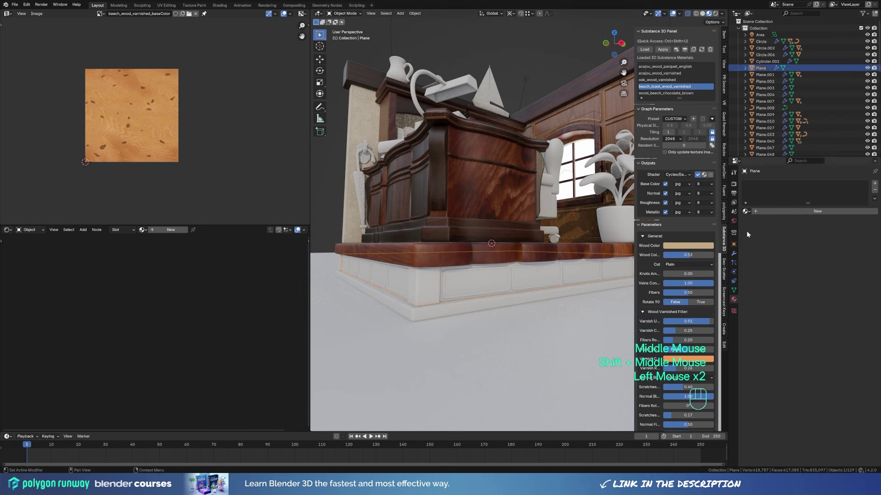
click(746, 211)
click(777, 228)
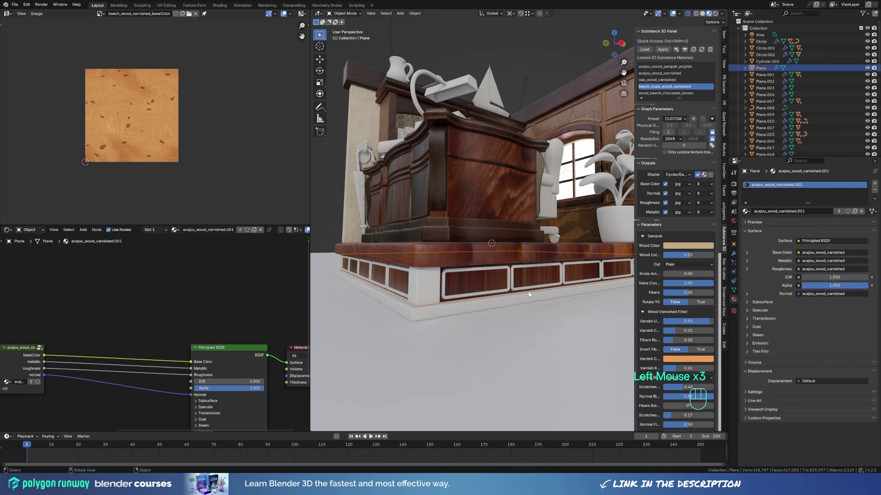
click(746, 211)
middle_drag(184, 322, 217, 303)
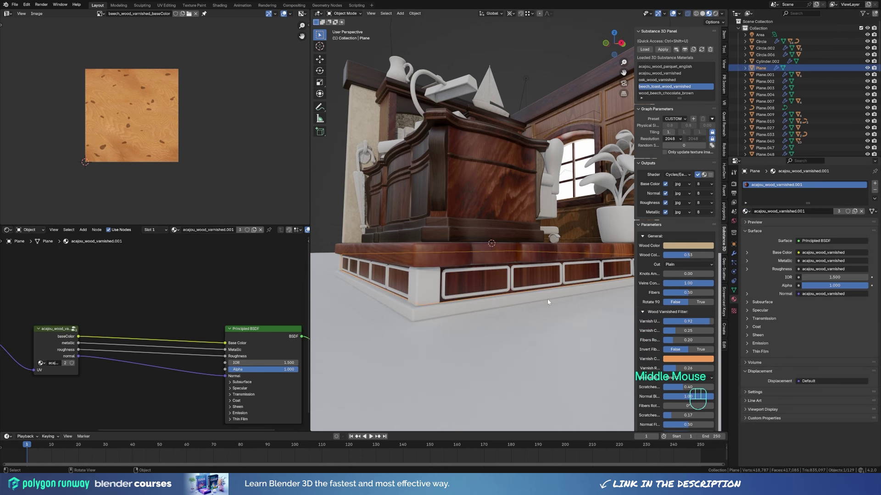
- Mark seams on the plinth block's vertical edges and around its top face, and unwrap the whole block
key(Tab)
ctrl+alt+click(416, 290)
key(u)
click(398, 366)
key(3)
middle_drag(454, 243, 482, 287)
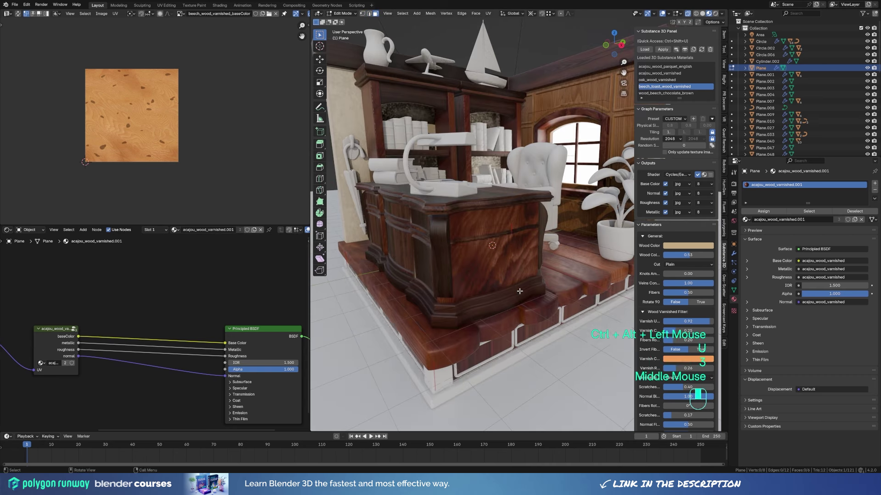
click(488, 286)
key(u)
key(a)
key(u)
click(528, 191)
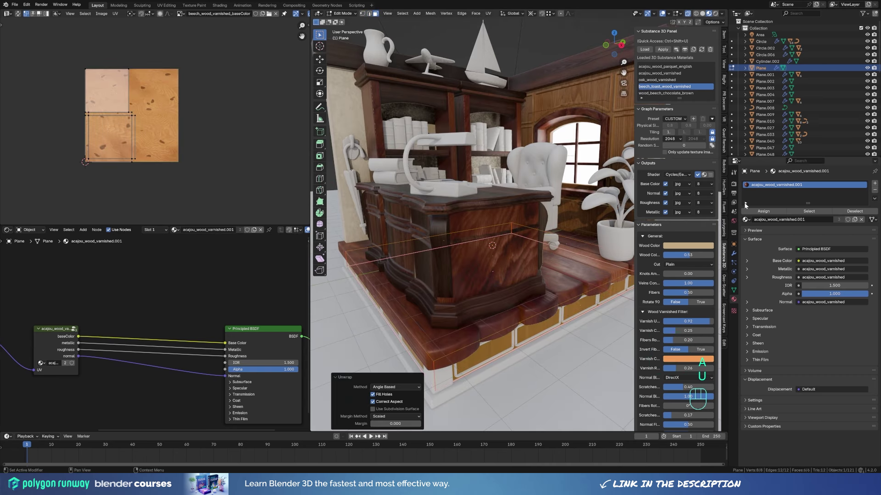
- Try the acajou_wood_varnished material on the plinth block
click(746, 219)
click(765, 238)
middle_drag(566, 348, 490, 328)
key(Tab)
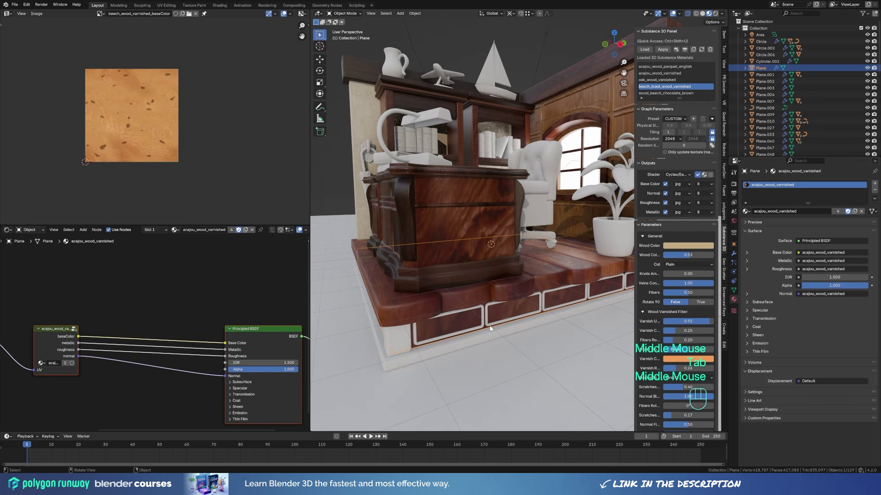
- Assign the wood_beech_chocolate_brown material to the plinth block
click(747, 211)
text(ch)
click(769, 223)
middle_drag(550, 317, 562, 307)
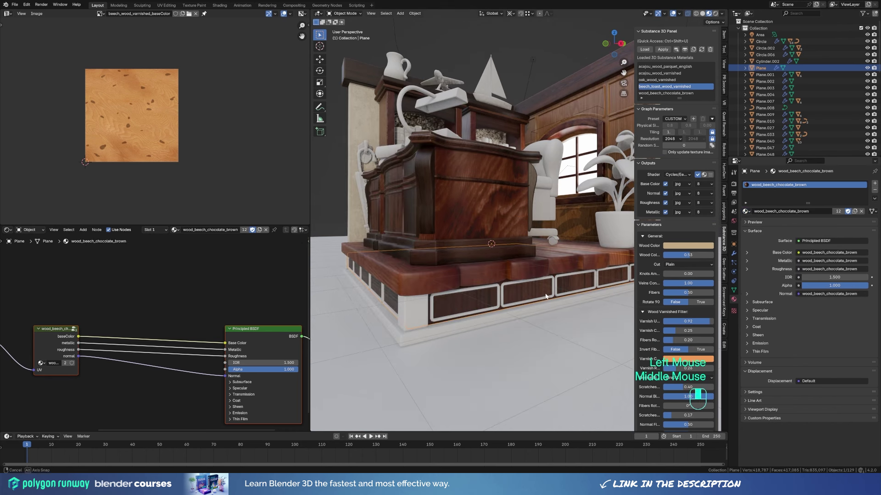
- Assign wood_beech_chocolate_brown.001 to the row of panel frames along the plinth
click(554, 289)
click(746, 211)
text(ch)
click(769, 228)
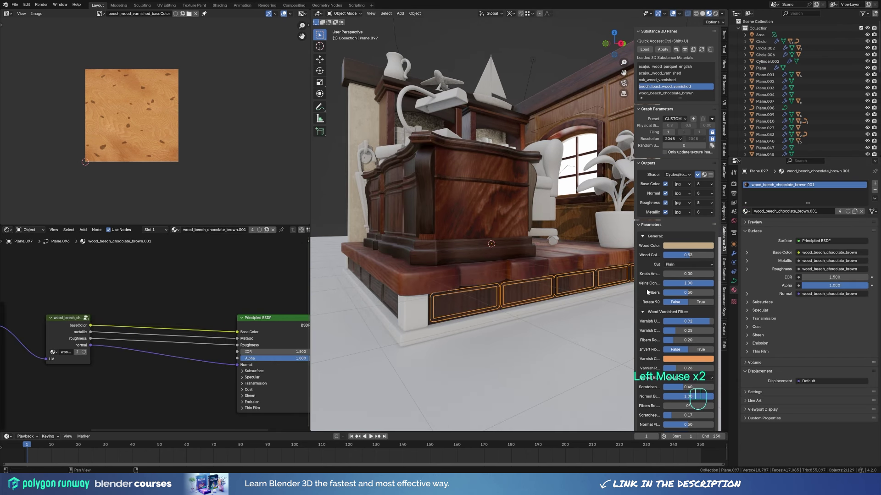
- Rotate the plinth block's UVs by 90° and enlarge them over the texture
click(455, 306)
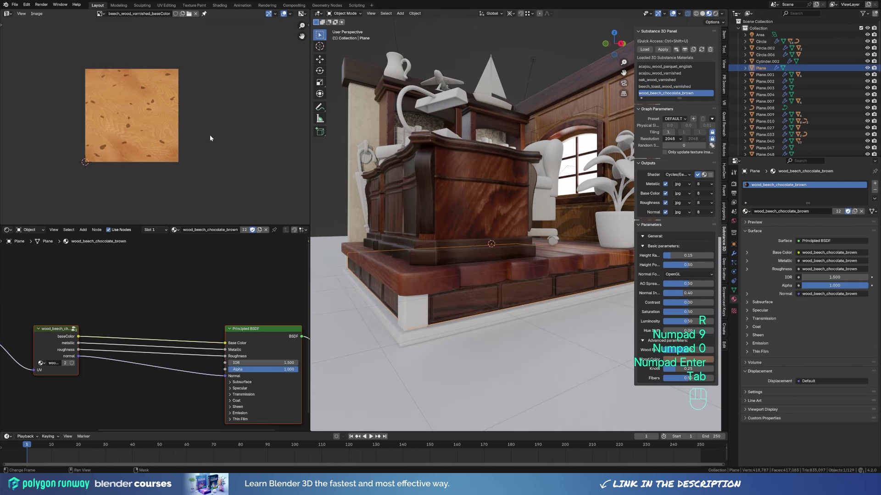
middle_drag(505, 276, 528, 266)
key(Tab)
key(s)
click(178, 157)
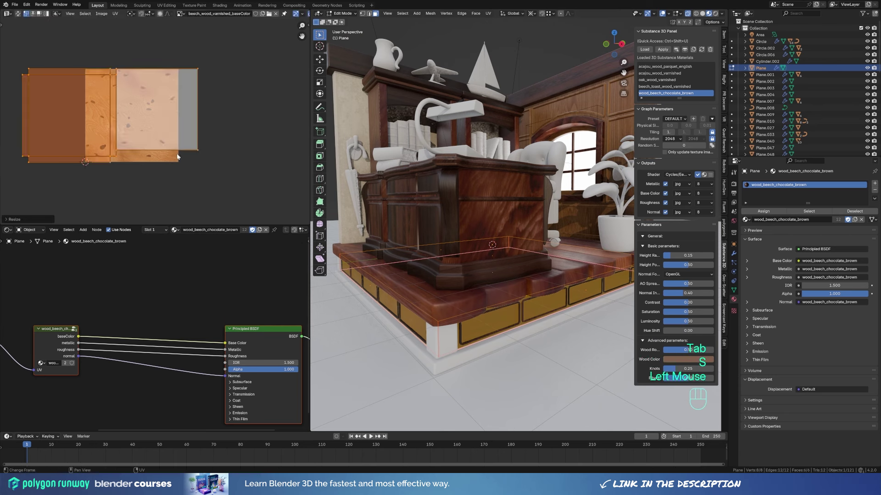
key(Tab)
scroll(555, 279, down, 2)
scroll(555, 277, up, 2)
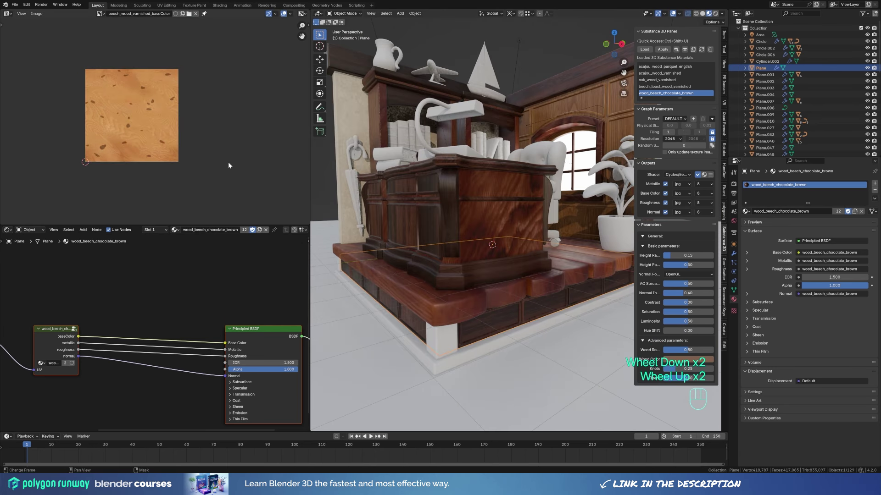
- Mark seams around the plinth corner block's two outer faces and along the vertical edge between them
click(449, 337)
key(Tab)
key(2)
key(3)
click(435, 339)
shift+click(452, 334)
key(u)
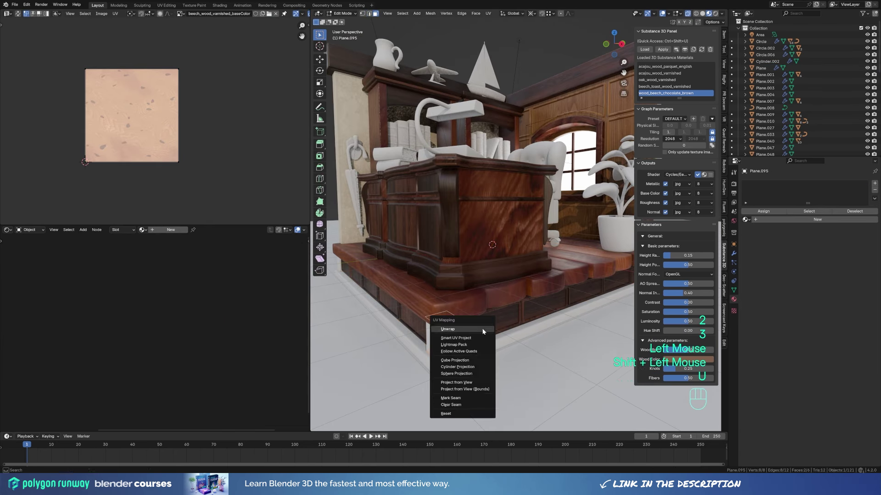
click(483, 331)
key(2)
click(447, 338)
key(u)
click(478, 366)
- Unwrap the whole corner block and assign it the wood_beech_chocolate_brown material
key(a)
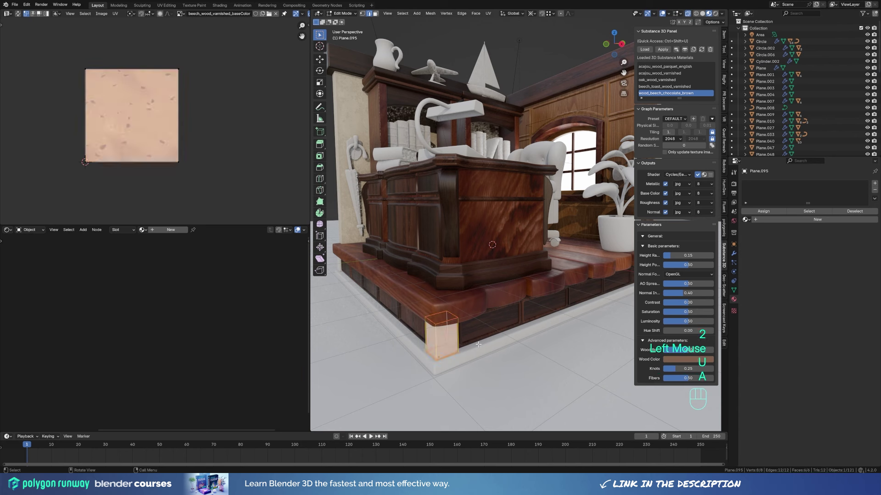
key(u)
click(446, 277)
click(746, 220)
click(775, 269)
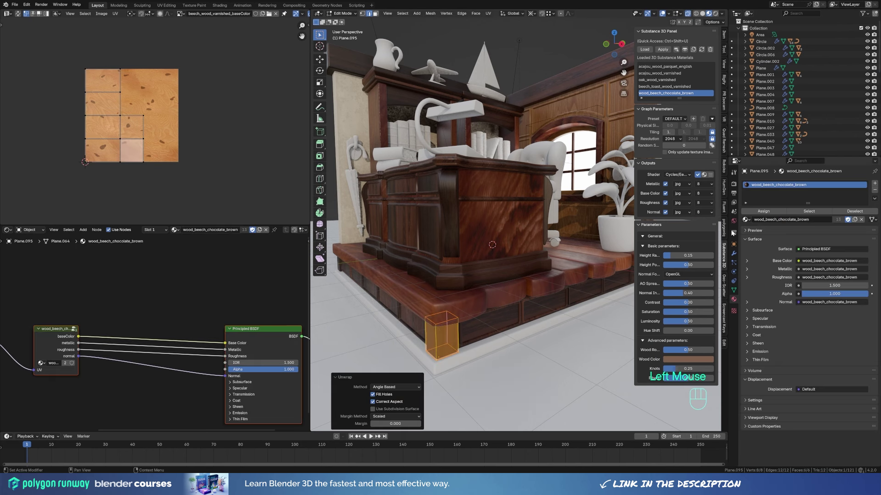
- Scale up the corner block's UVs to make its wood grain finer
key(Tab)
key(Tab)
key(s)
click(207, 162)
key(Tab)
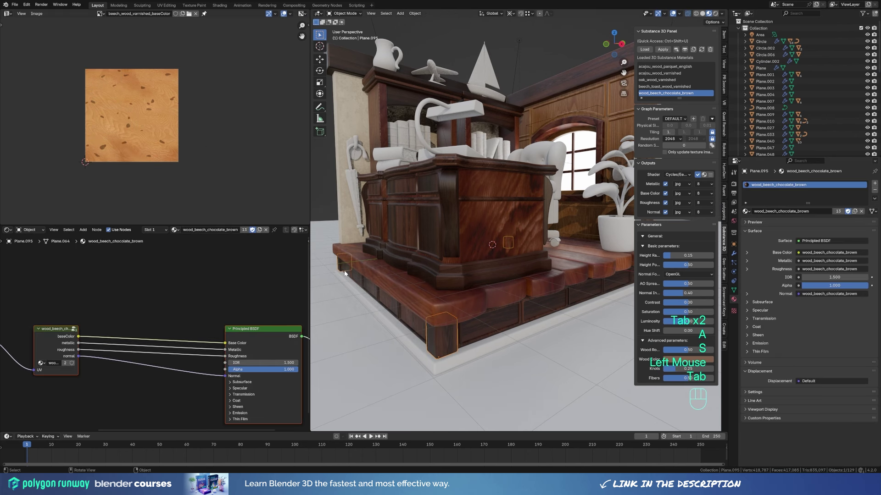
- Rescale all of the plinth block's UVs and reposition them on the texture
click(481, 339)
key(Tab)
key(a)
key(s)
click(289, 192)
key(g)
click(254, 210)
key(Tab)
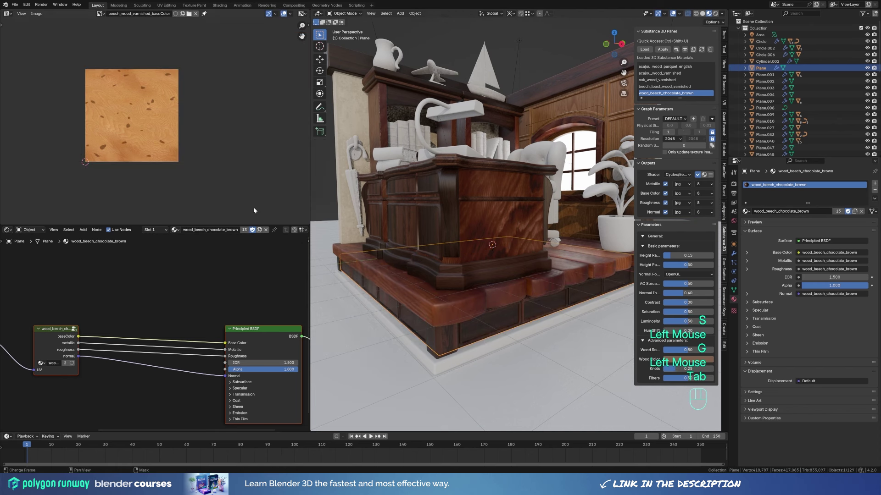
- Mark a seam around the plinth block's top face and unwrap the block again
key(Tab)
alt+click(494, 338)
key(3)
click(485, 265)
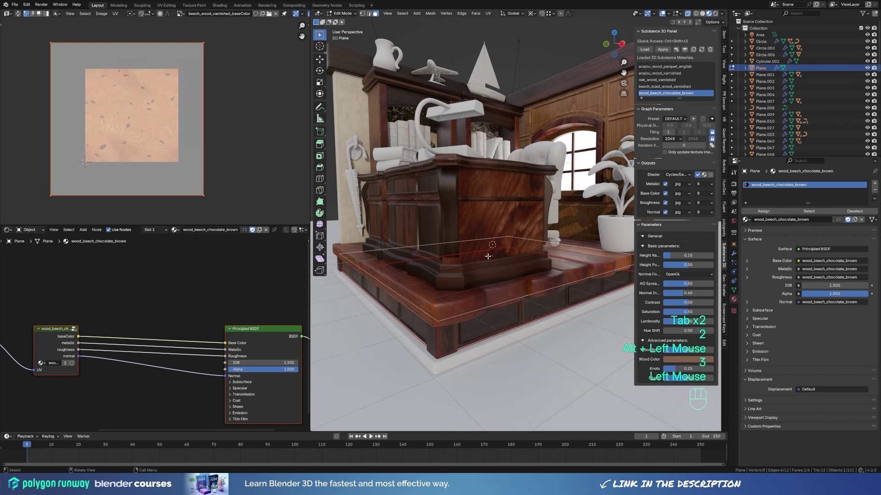
key(u)
click(486, 264)
key(u)
click(522, 178)
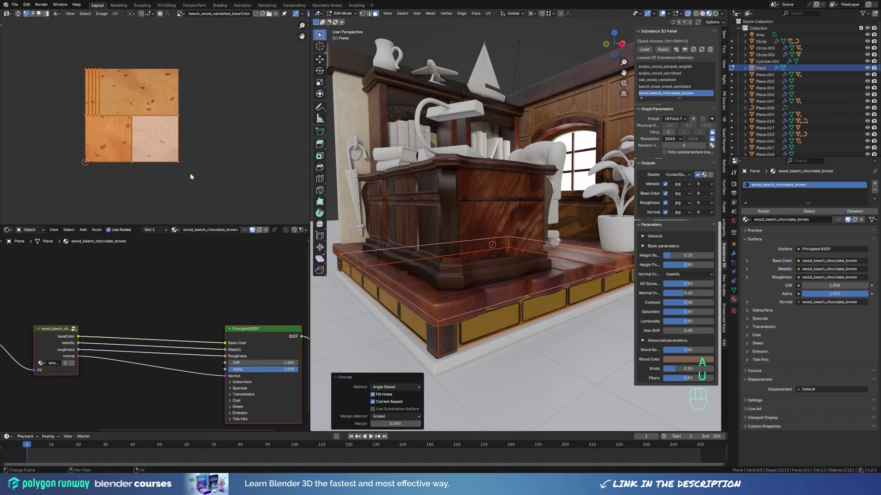
- Rotate the plinth block's new UVs by 90° and scale them up about 1.8 times
key(Tab)
key(Tab)
text(ar90)
key(Return)
key(Tab)
key(Tab)
key(s)
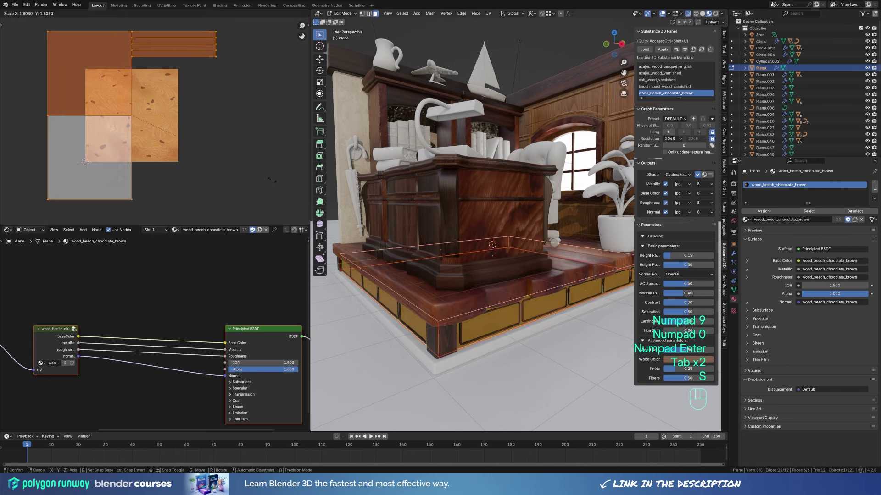
click(270, 179)
- Enlarge the plinth block's UVs slightly more and shift them across the texture
key(Tab)
key(Tab)
key(s)
click(231, 125)
key(Tab)
key(Tab)
key(g)
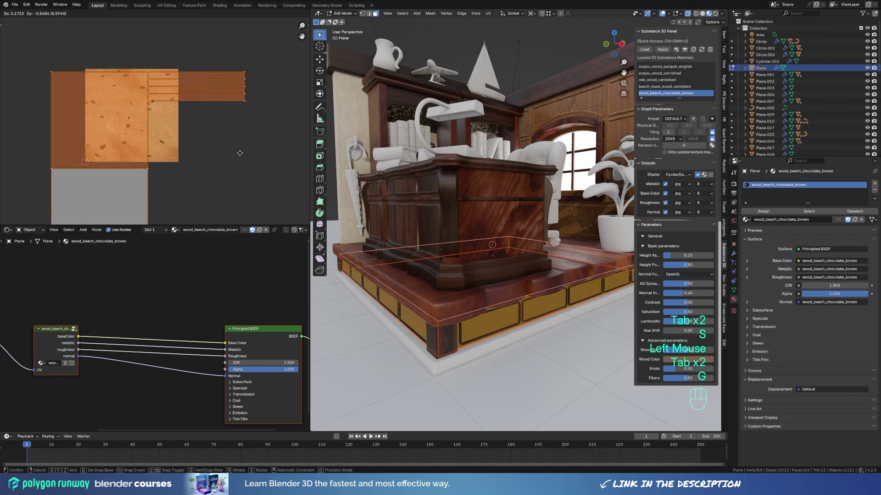
click(275, 174)
key(Tab)
- Mark seams on the vertical corner edges and top face of the thin base slab under the plinth
click(453, 361)
key(Tab)
key(2)
ctrl+alt+click(434, 369)
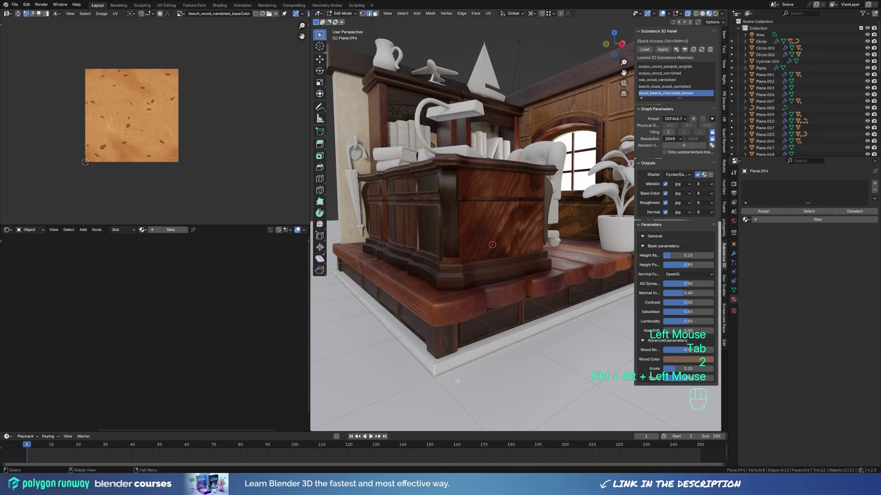
key(u)
click(449, 441)
key(a)
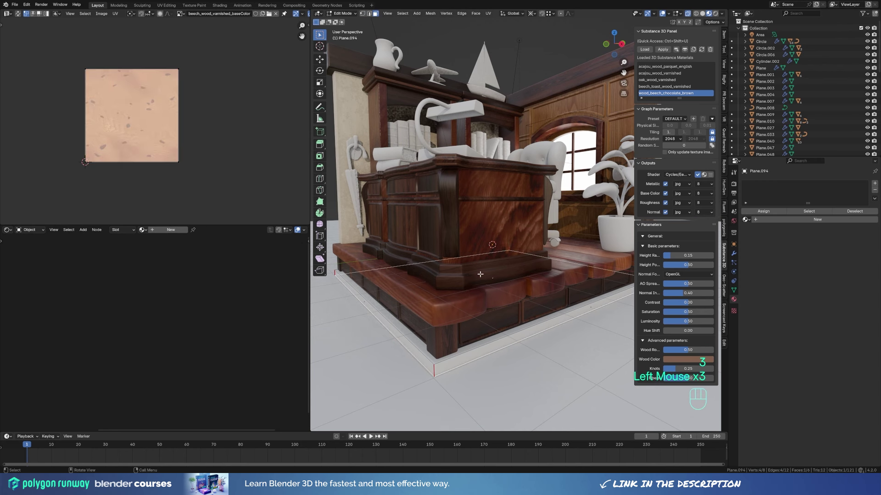
- Unwrap the whole base slab and assign it a dark wood material
key(u)
click(481, 235)
click(746, 220)
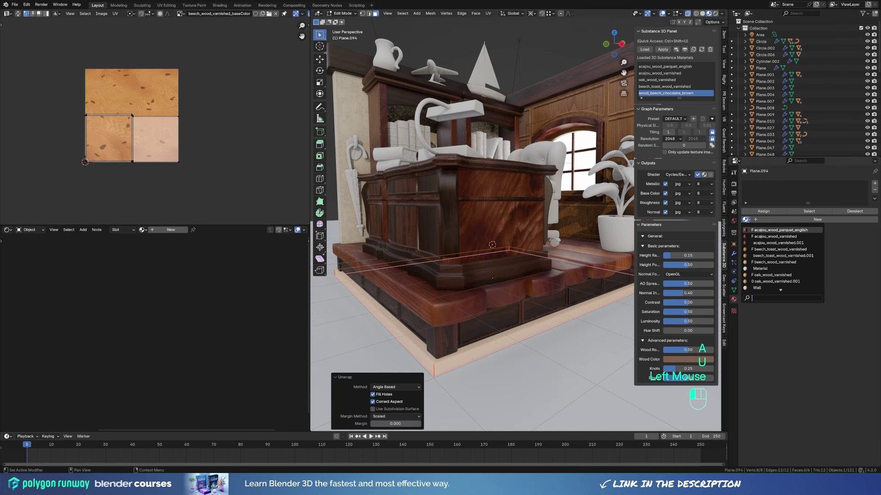
text(wo)
click(769, 230)
key(Tab)
- Create a new material named Bg on the large ground plane
scroll(554, 294, down, 3)
middle_drag(553, 265, 532, 284)
click(562, 298)
click(783, 212)
double_click(765, 185)
text(Bg)
key(Return)
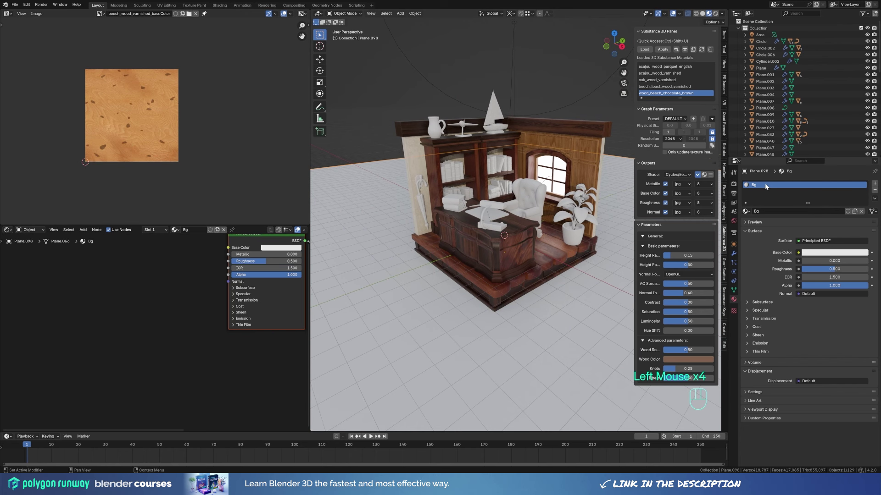
- Set the Bg material's base color to black and its Roughness to 1.000
click(834, 253)
drag(862, 179, 862, 206)
drag(829, 270, 868, 269)
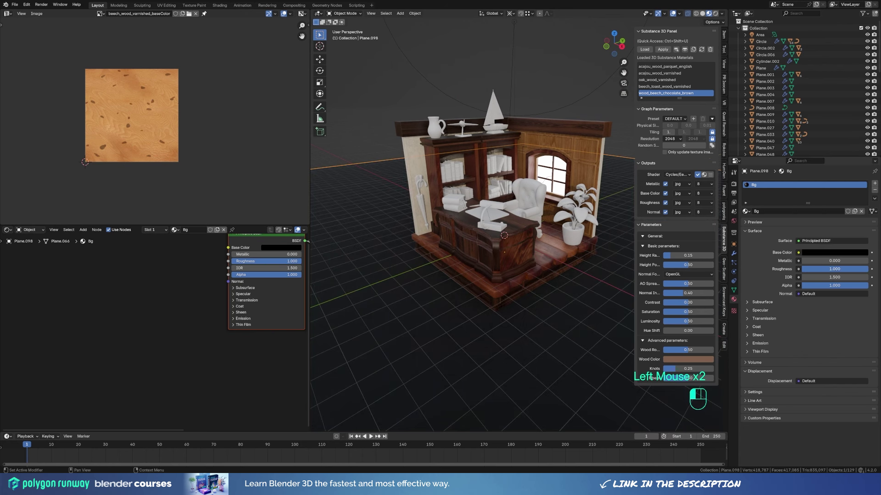
- Examine the textured room through the camera with rendered shading
middle_drag(511, 220, 536, 216)
shift+middle_drag(537, 216, 566, 210)
key(KP_0)
key(z)
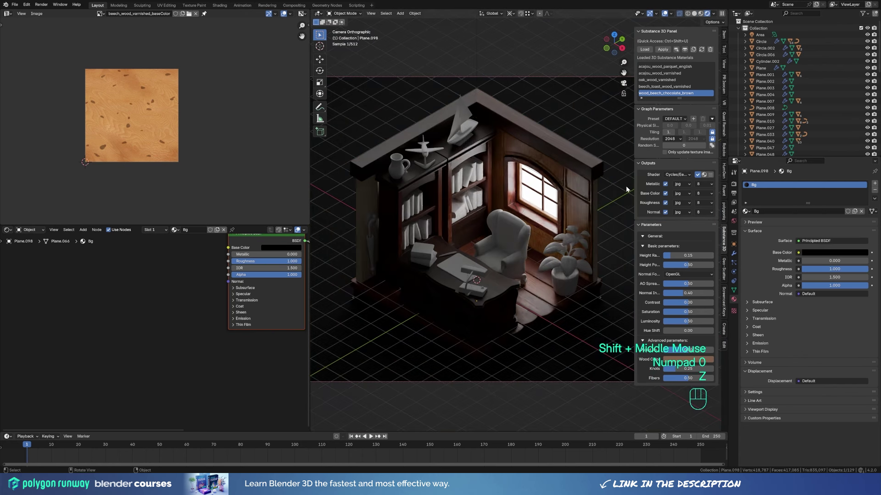
scroll(500, 274, down, 2)
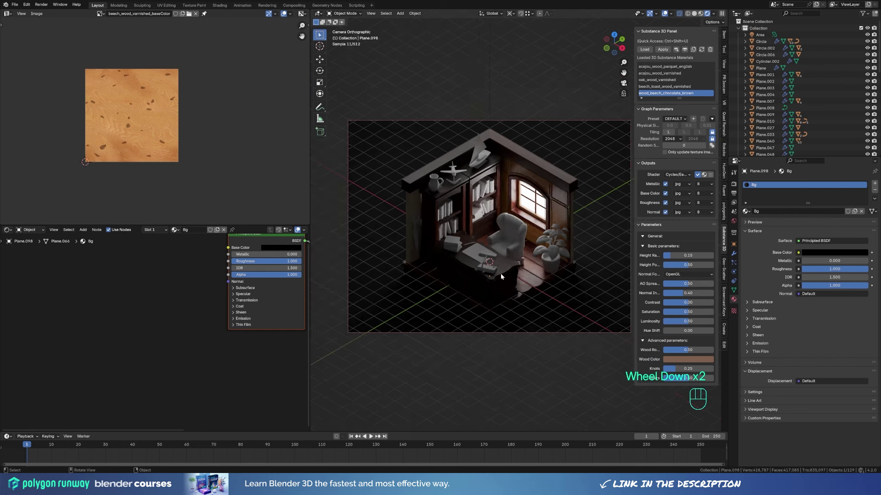
scroll(500, 274, up, 3)
- Return to Material Preview shading and apply the natural_buffalo_leather Substance material to the armchair's backrest
click(509, 243)
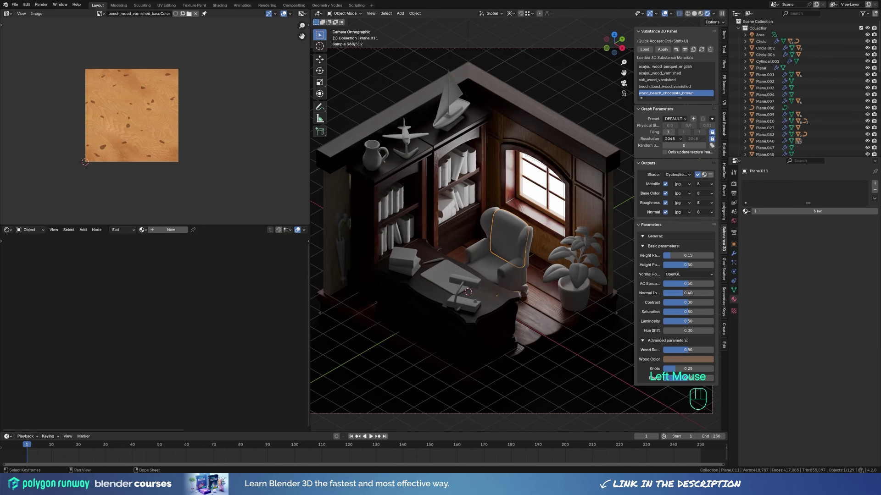
key(z)
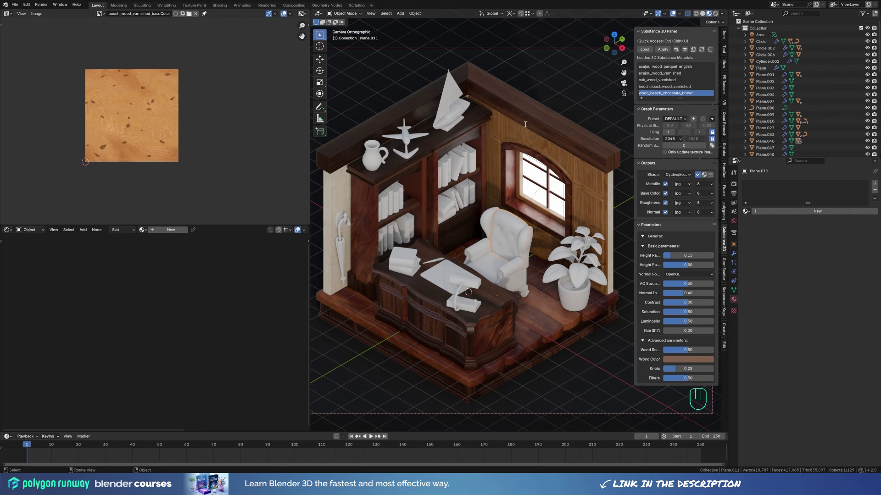
click(663, 50)
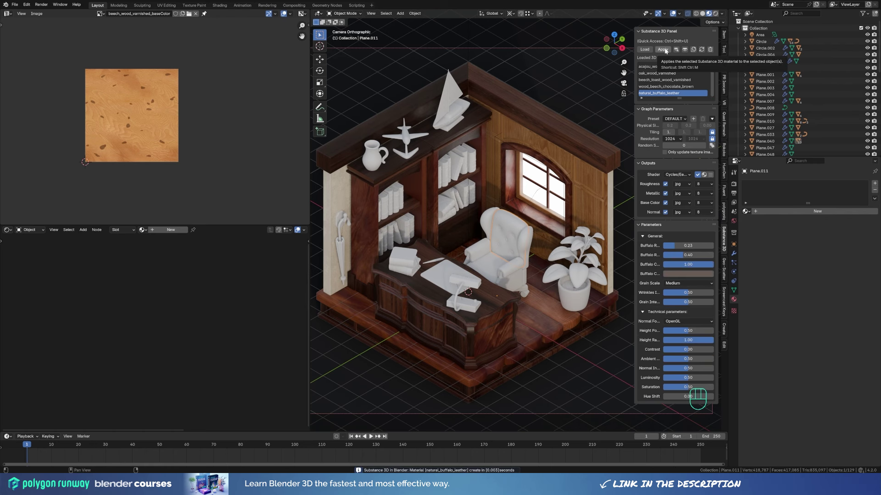
- Mark UV seams along the edge loops bordering the front of the armchair's backrest
scroll(525, 260, up, 5)
key(Tab)
middle_drag(525, 260, 566, 257)
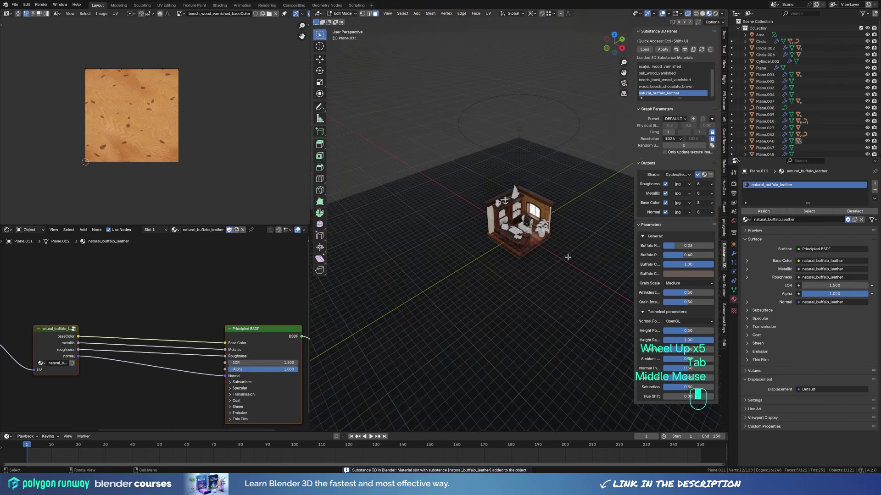
key(a)
key(KP_Decimal)
scroll(566, 249, down, 3)
shift+middle_drag(642, 230, 574, 241)
middle_drag(573, 240, 559, 237)
key(2)
alt+click(540, 180)
alt+shift+click(541, 180)
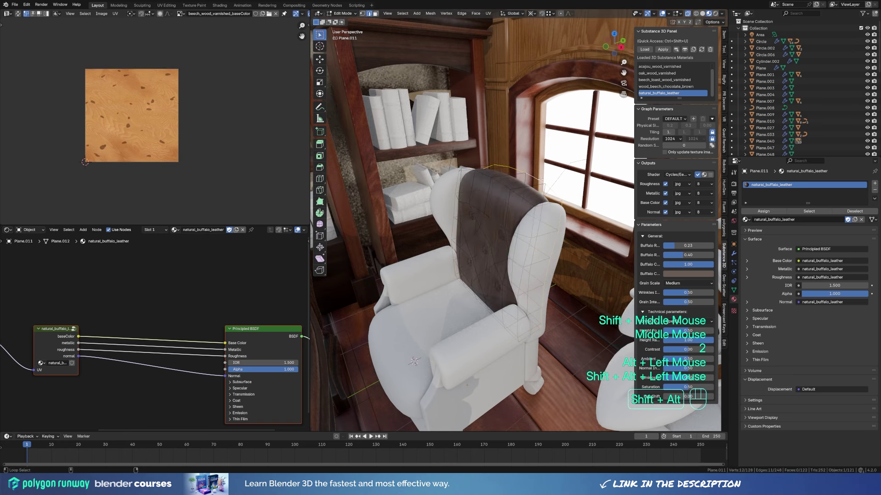
alt+shift+click(492, 244)
key(u)
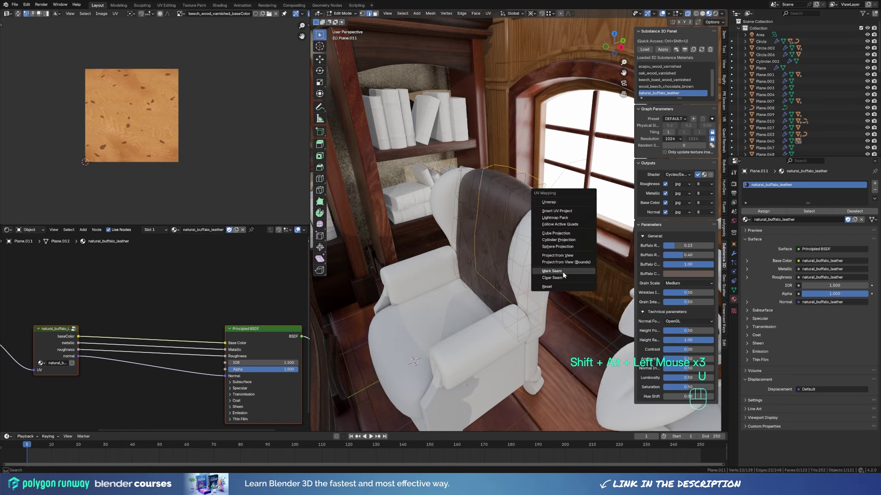
click(562, 273)
- Unwrap the whole backrest and set the natural_buffalo_leather material's resolution to 2048
key(a)
key(u)
click(561, 119)
key(Tab)
middle_drag(520, 267, 474, 275)
scroll(513, 276, up, 2)
click(671, 138)
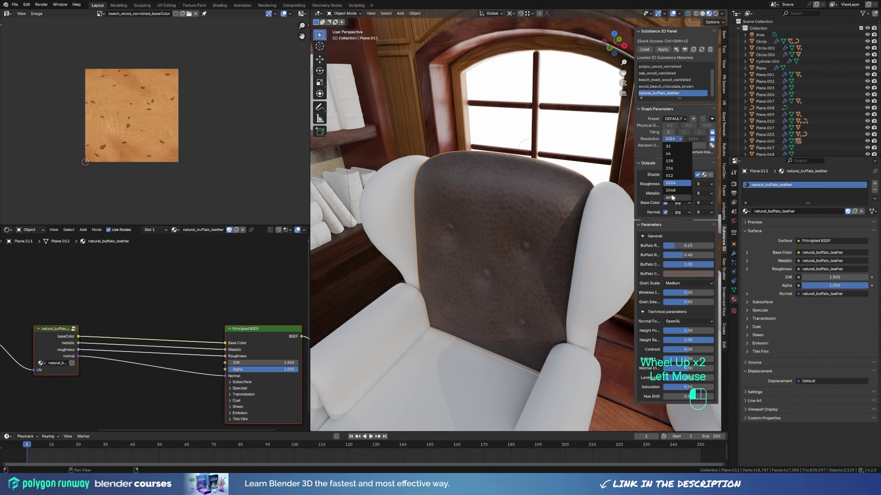
click(674, 148)
- Mark UV seams along the lower edge loops of the armchair's seat cushion
scroll(531, 264, down, 2)
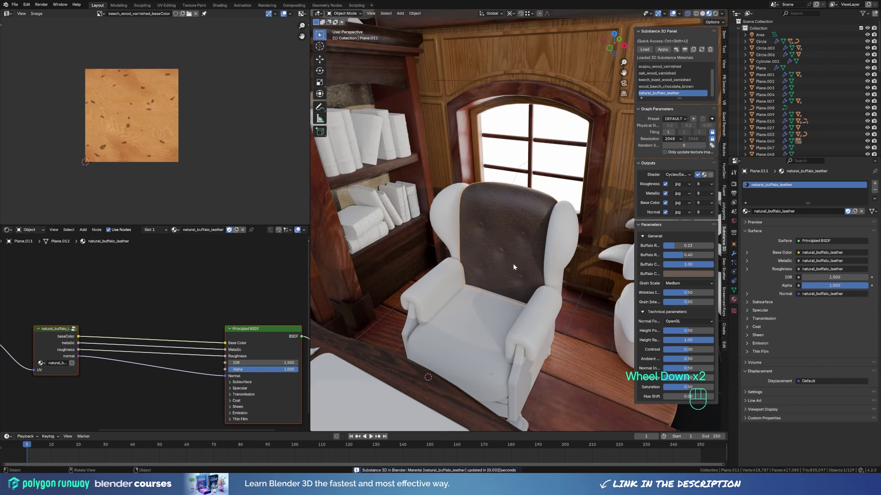
click(489, 326)
key(Tab)
key(2)
alt+click(505, 401)
alt+shift+click(517, 395)
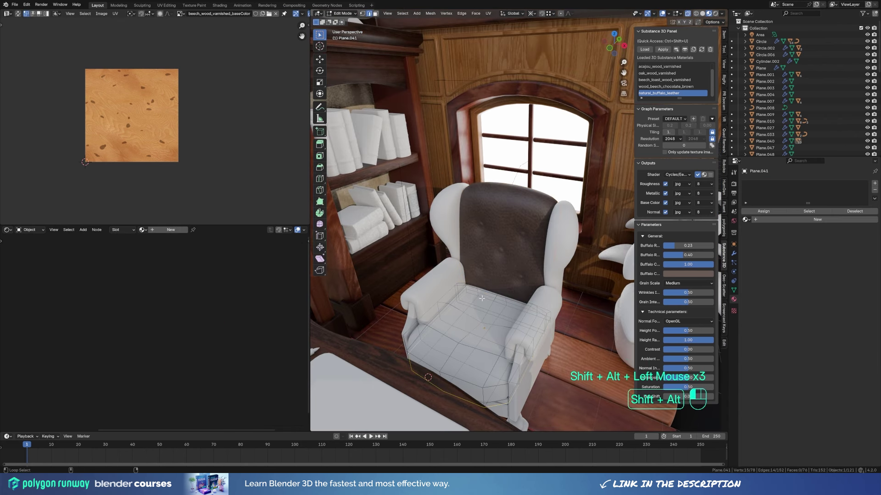
key(u)
click(491, 376)
- Unwrap the whole seat cushion and assign it the existing natural_buffalo_leather material
key(a)
key(u)
click(514, 205)
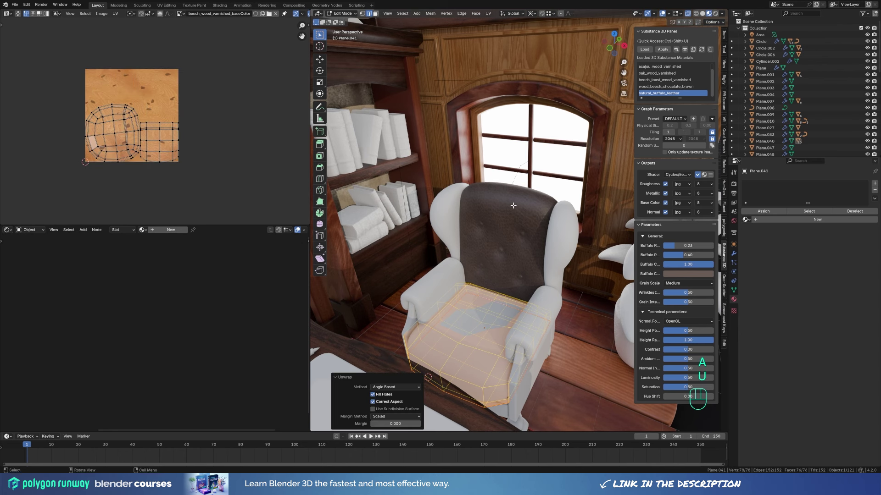
click(747, 220)
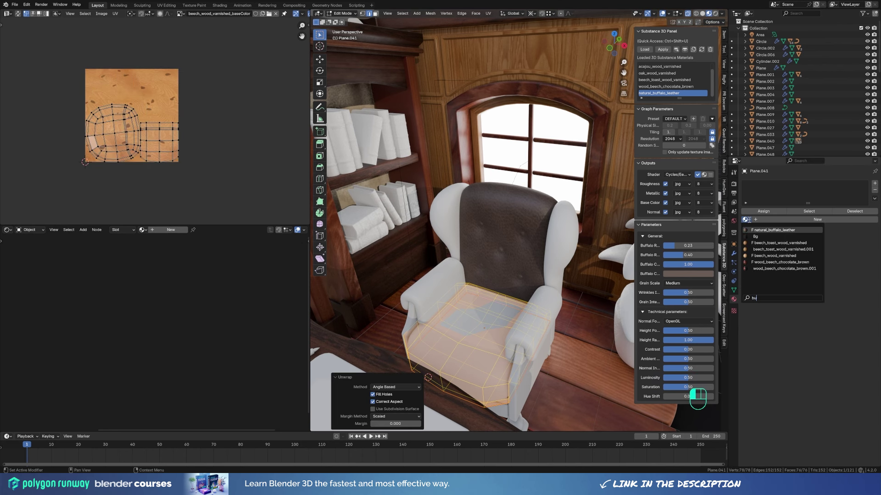
click(774, 281)
key(Tab)
- Mark UV seams along the edge loops at the front and rear ends of the armrest padding
middle_drag(552, 295, 540, 299)
click(540, 299)
key(Tab)
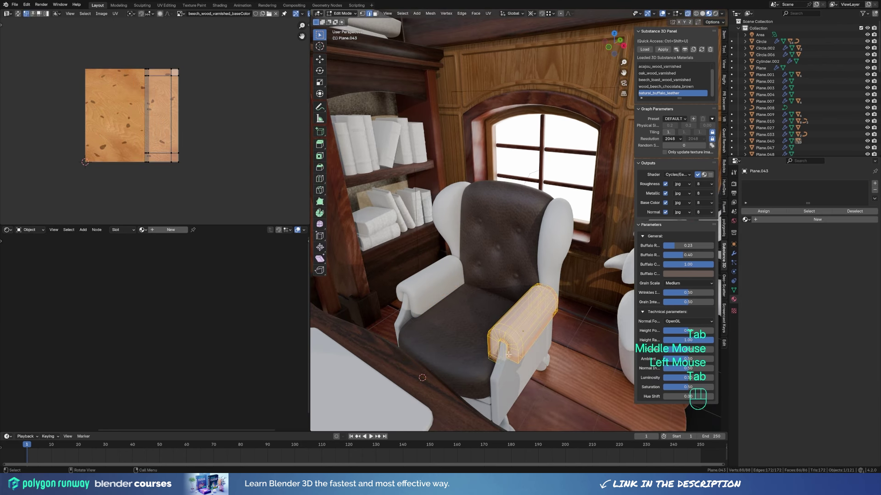
key(2)
alt+click(501, 365)
alt+shift+click(537, 308)
key(ctrl+z)
alt+shift+click(537, 308)
key(ctrl+z)
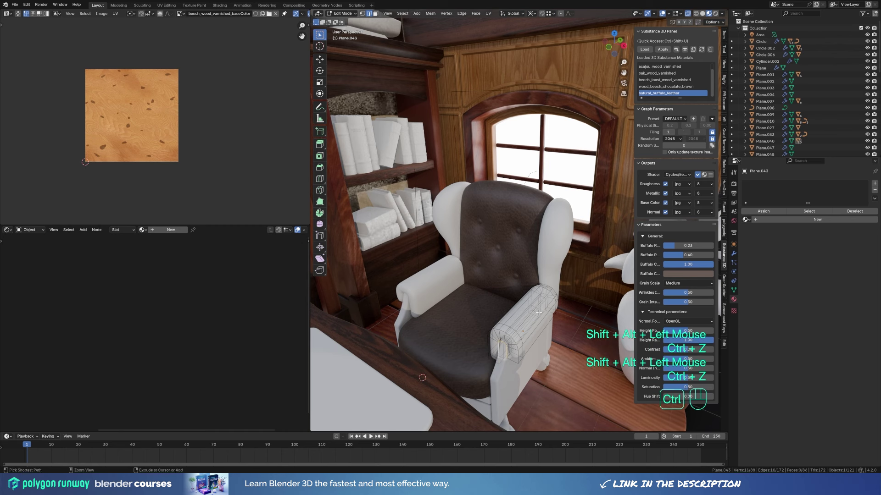
middle_drag(537, 308, 505, 298)
scroll(526, 346, up, 2)
alt+shift+click(526, 346)
key(u)
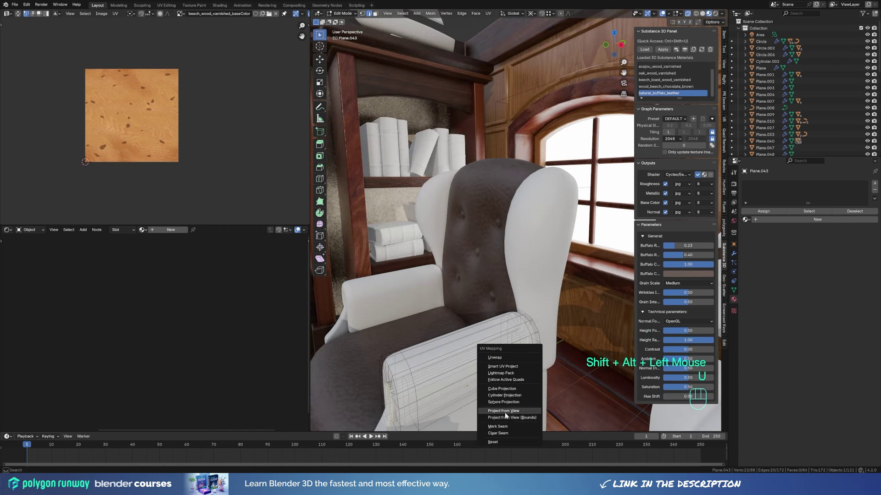
click(505, 426)
- Unwrap the whole armrest padding and assign it the existing natural_buffalo_leather material
scroll(502, 390, down, 1)
middle_drag(503, 390, 499, 347)
alt+click(499, 348)
alt+shift+click(539, 298)
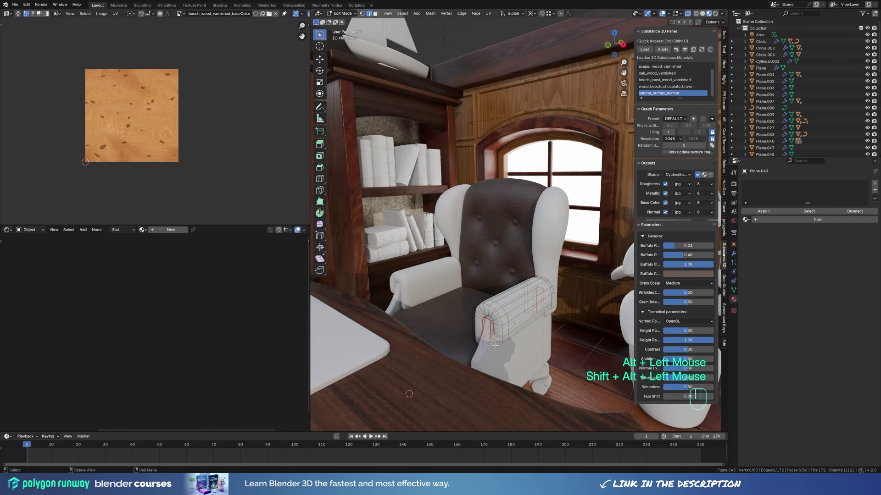
key(a)
key(u)
click(541, 227)
click(746, 219)
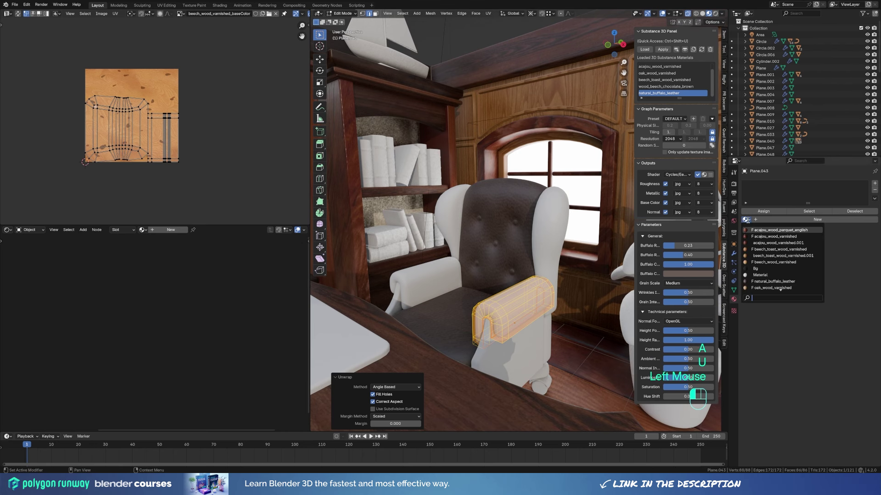
text(b)
click(759, 232)
key(Tab)
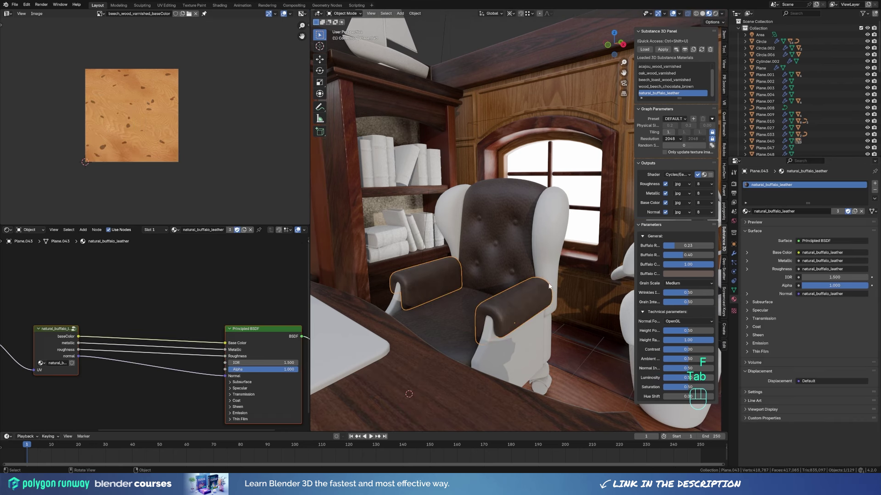
- Rescale all of the armrest padding's UVs to adjust the size of its leather grain
middle_drag(377, 202, 367, 236)
key(Tab)
key(a)
key(s)
click(219, 154)
key(Tab)
- Mark UV seams along the edge loops around the armchair's side wing
click(558, 255)
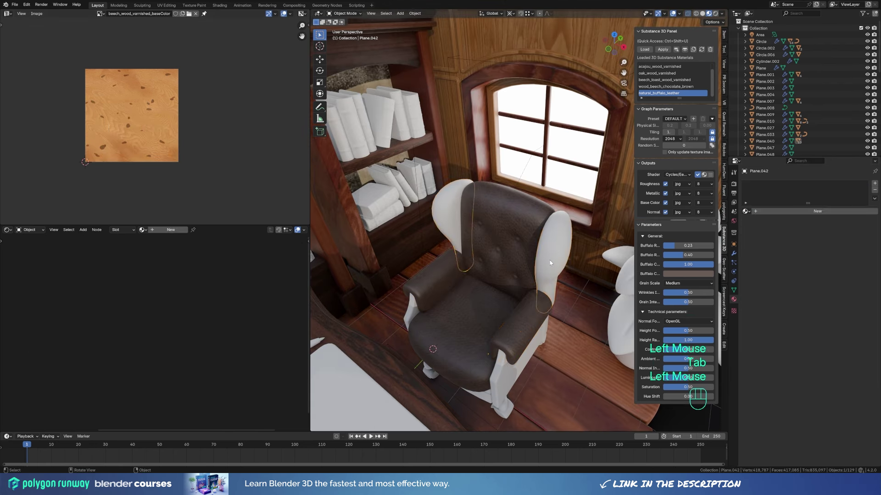
key(Tab)
mouse_move(562, 253)
middle_down()
mouse_move(571, 251)
mouse_move(567, 243)
middle_up()
key(2)
alt+click(546, 214)
alt+shift+click(552, 222)
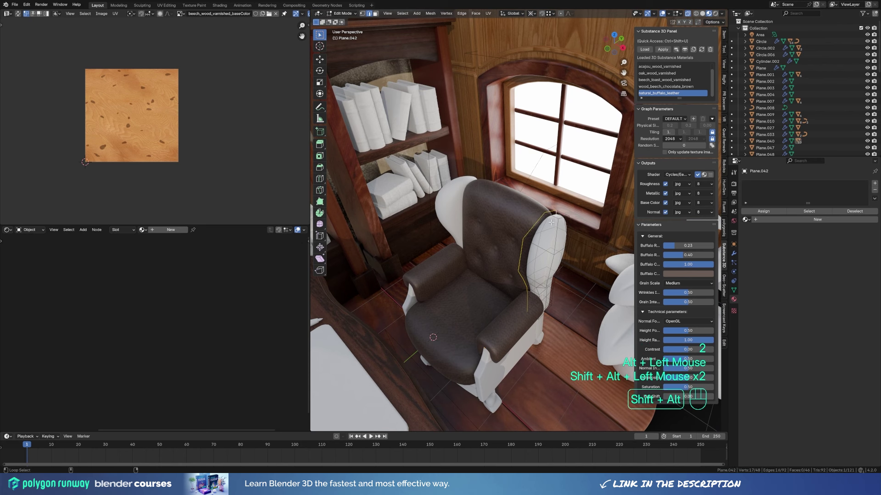
- Unwrap the whole side wing and assign it the existing natural_buffalo_leather material
key(a)
key(u)
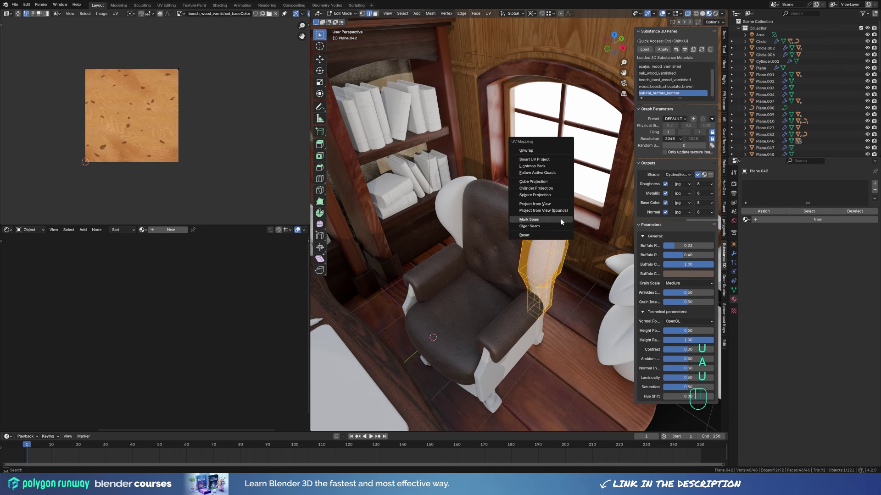
click(546, 152)
click(745, 220)
text(ff)
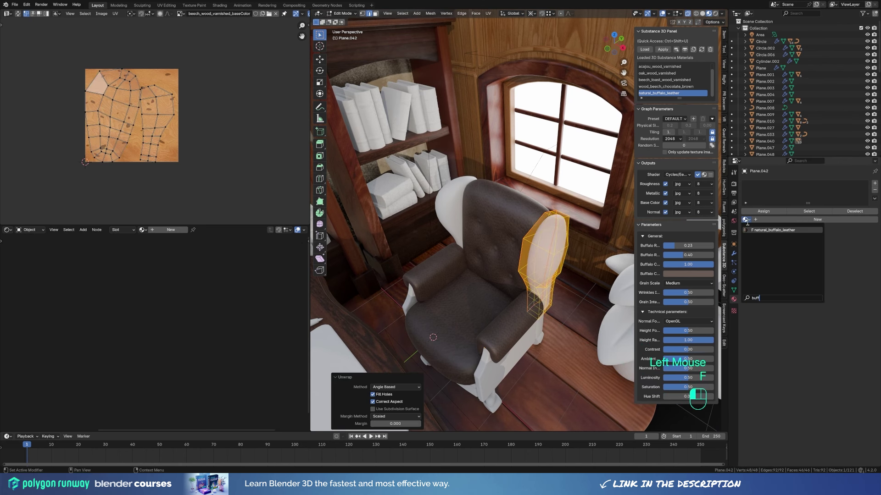
click(775, 230)
key(Tab)
- Scale down all of the side wing's UVs to adjust the size of its leather grain
middle_drag(561, 272, 553, 274)
scroll(552, 273, up, 1)
key(Tab)
key(s)
click(214, 134)
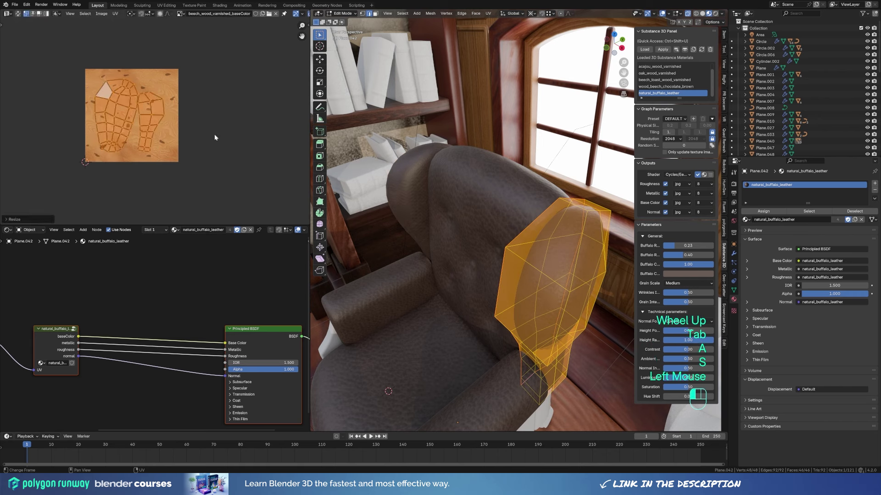
key(Tab)
- Select the outline edges of the side panel beneath the armrest as its UV seams
scroll(486, 292, down, 2)
middle_drag(458, 276, 548, 257)
click(546, 256)
key(Tab)
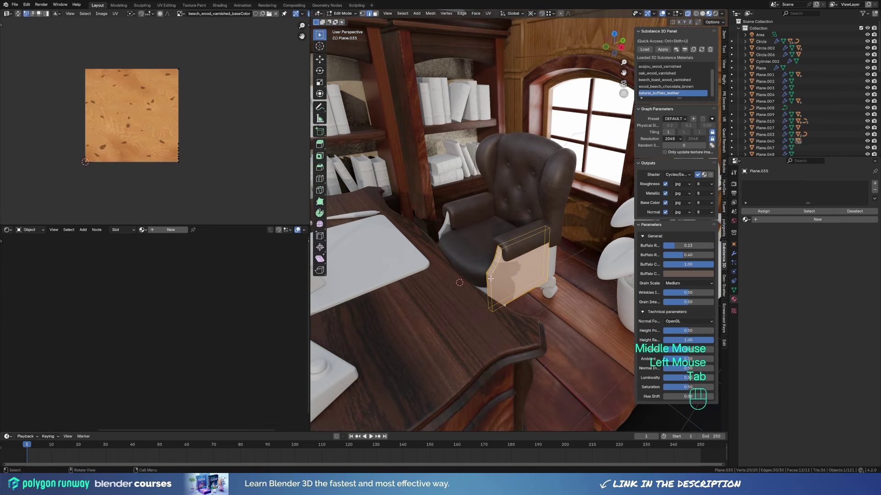
key(2)
alt+click(553, 242)
middle_drag(514, 313, 480, 315)
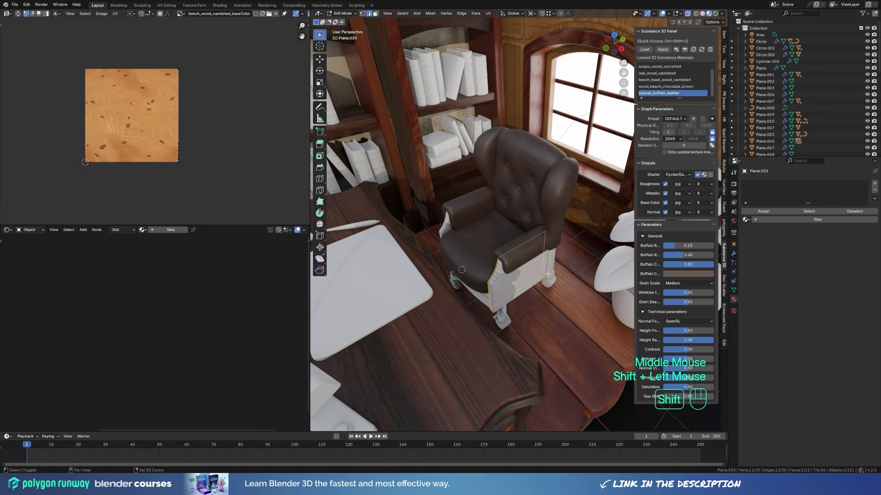
- Unwrap the armrest's side panel and assign it the existing wood_beech_chocolate_brown material
key(a)
key(u)
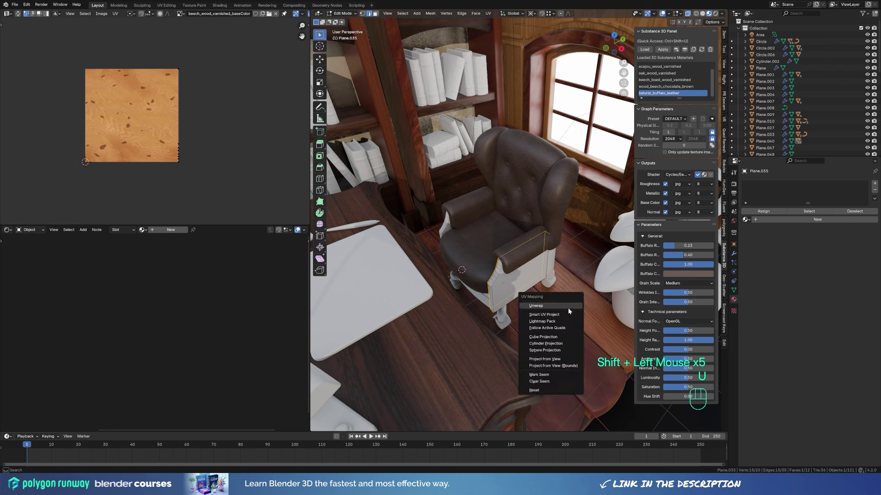
click(537, 306)
key(Tab)
click(745, 212)
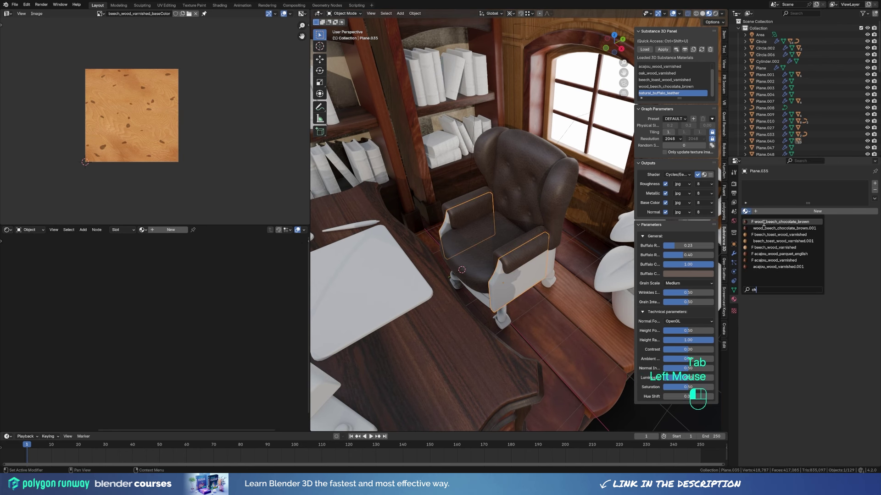
click(780, 241)
- Select the corner edges of the base beneath the seat cushion as its UV seams
click(485, 304)
key(Tab)
key(2)
alt+click(488, 297)
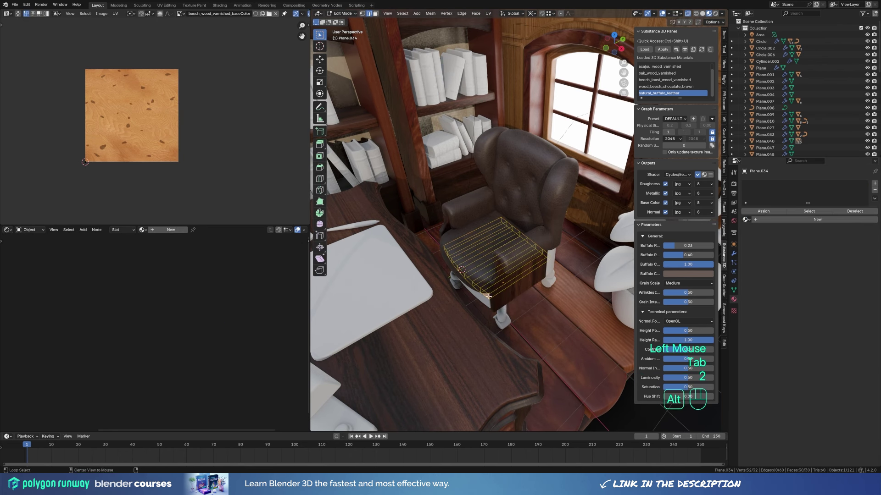
click(545, 288)
scroll(472, 262, up, 5)
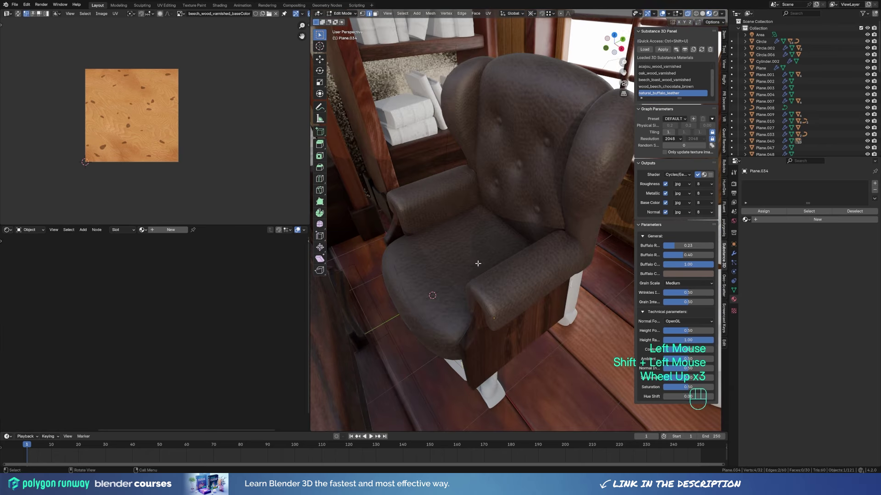
- Mark seams on the corner edges of the chair's seat base and select its long edge loops for more seams
middle_drag(472, 261, 487, 271)
shift+click(487, 272)
shift+click(496, 333)
key(u)
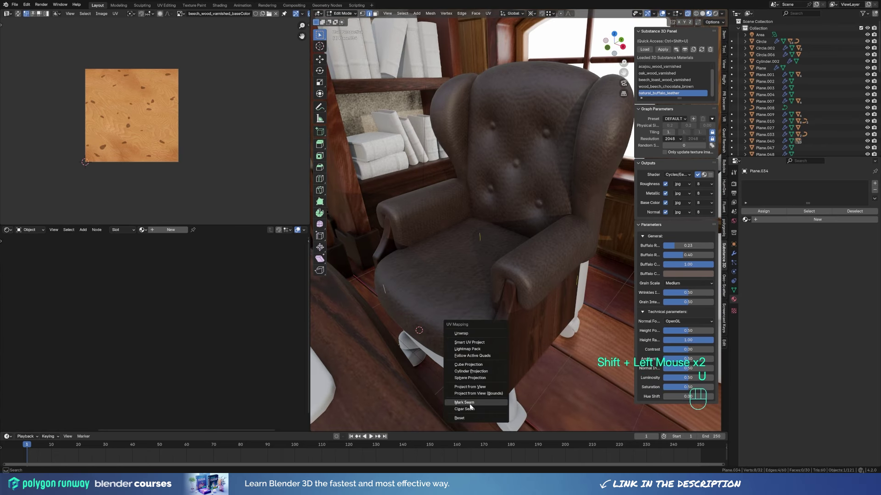
alt+click(404, 279)
alt+shift+click(514, 346)
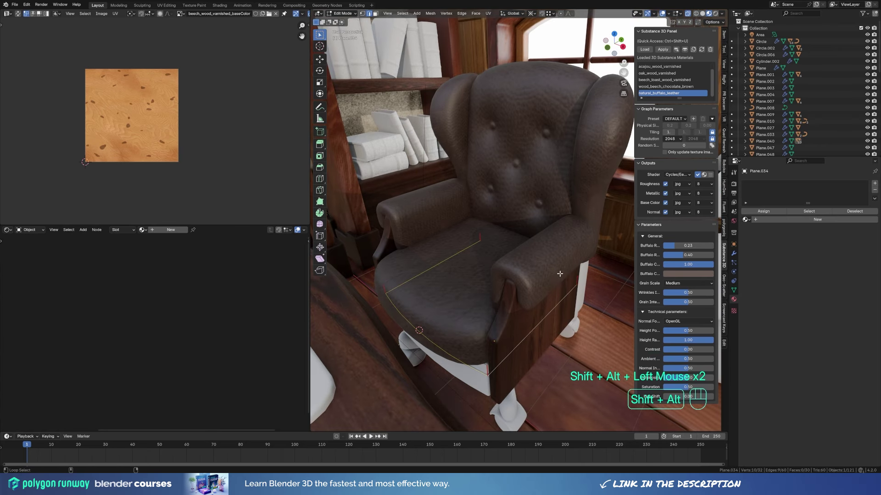
- Unwrap the entire seat base mesh and assign the existing wood_beech_chocolate_brown material to it
key(a)
key(u)
click(600, 287)
click(746, 219)
text(ch)
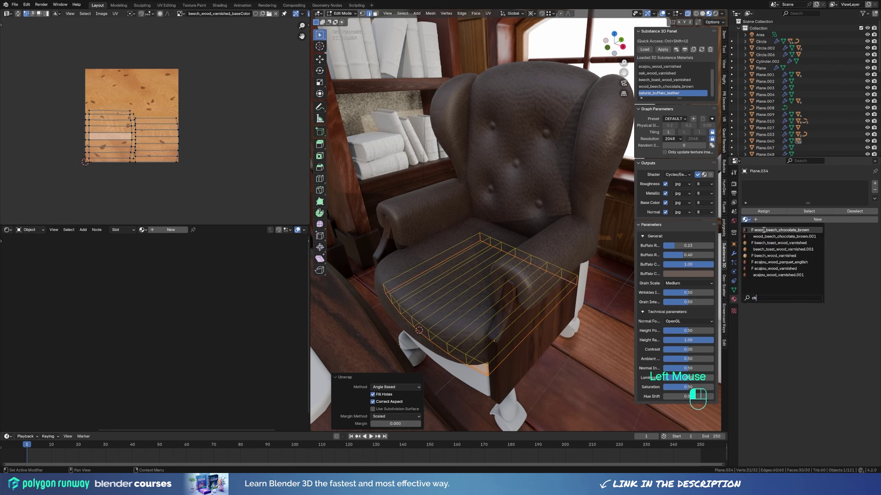
click(779, 230)
key(Tab)
- Mark seams on the corner edges and side edge loop of the white front panel below the seat cushion
middle_drag(523, 323, 508, 309)
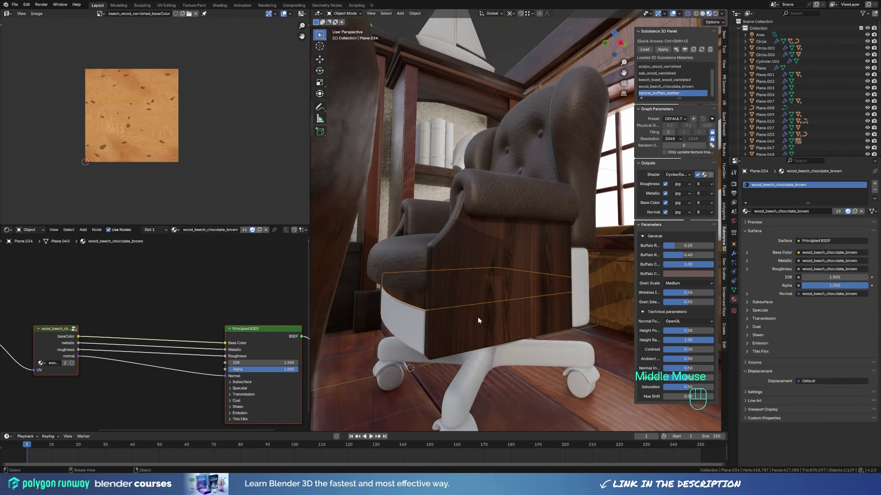
click(413, 324)
key(Tab)
click(430, 353)
shift+click(431, 310)
shift+click(387, 312)
shift+click(387, 285)
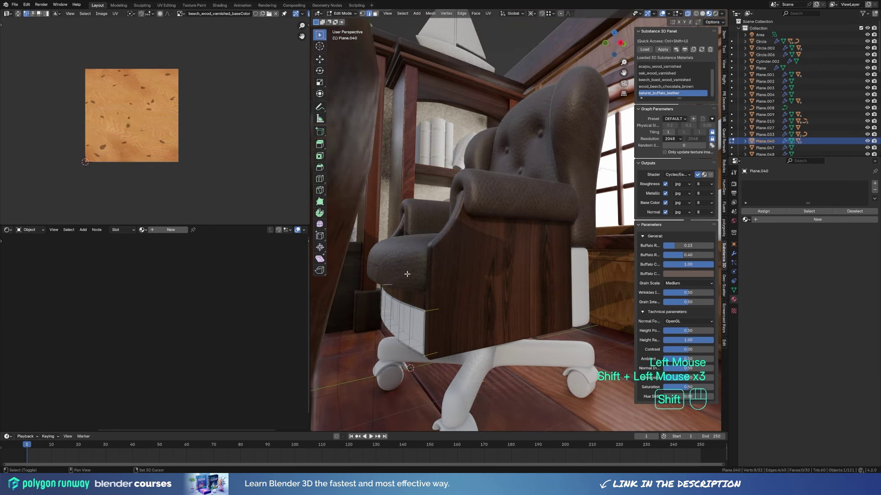
alt+shift+click(406, 299)
scroll(385, 311, down, 3)
middle_drag(389, 309, 508, 315)
key(u)
click(494, 383)
- Unwrap the whole front panel and give it the wood_beech_chocolate_brown material
key(a)
key(u)
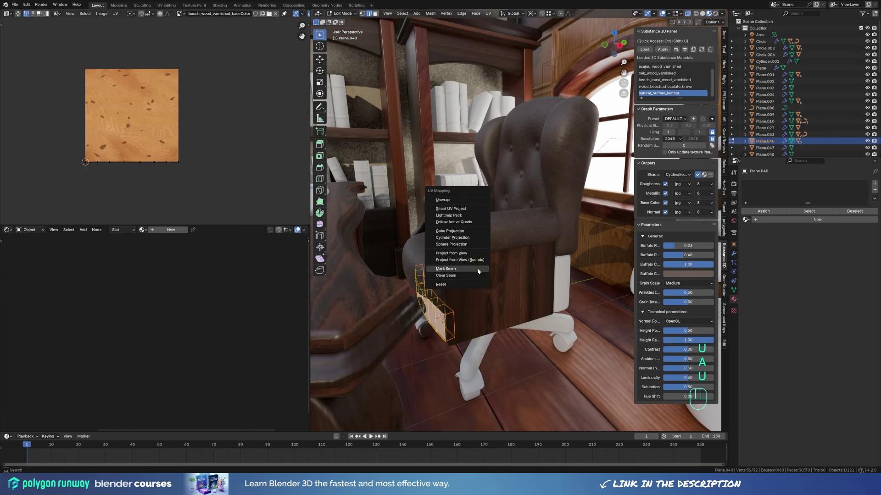
click(461, 199)
click(746, 219)
text(wo)
click(775, 229)
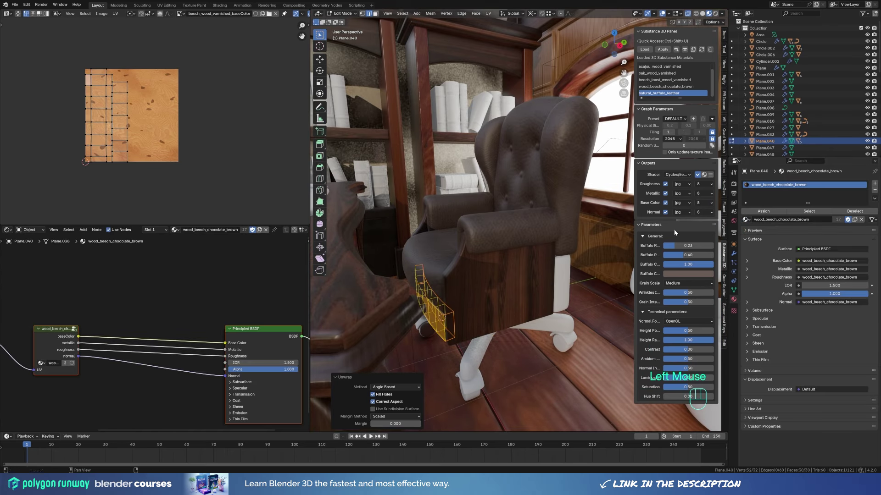
middle_drag(532, 248, 495, 257)
scroll(496, 257, up, 2)
middle_drag(495, 257, 477, 296)
key(Tab)
- Mark seams along the vertical side edge loops of the white rear panel below the chair's backrest
scroll(513, 332, down, 1)
scroll(530, 334, up, 1)
click(525, 298)
key(Tab)
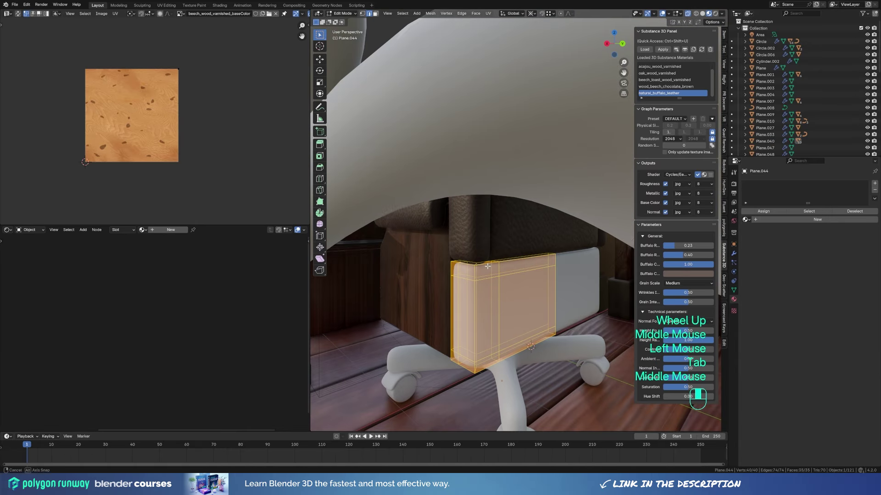
key(2)
alt+click(472, 295)
alt+click(475, 369)
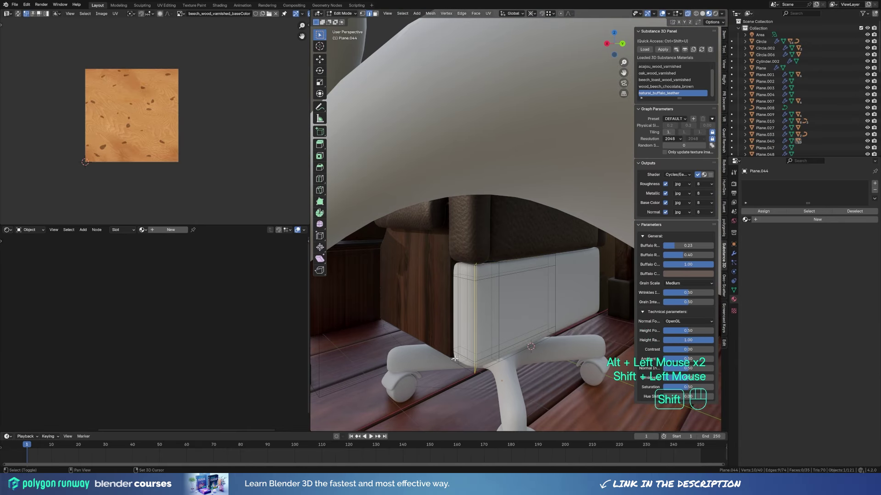
alt+shift+click(460, 312)
key(u)
click(457, 395)
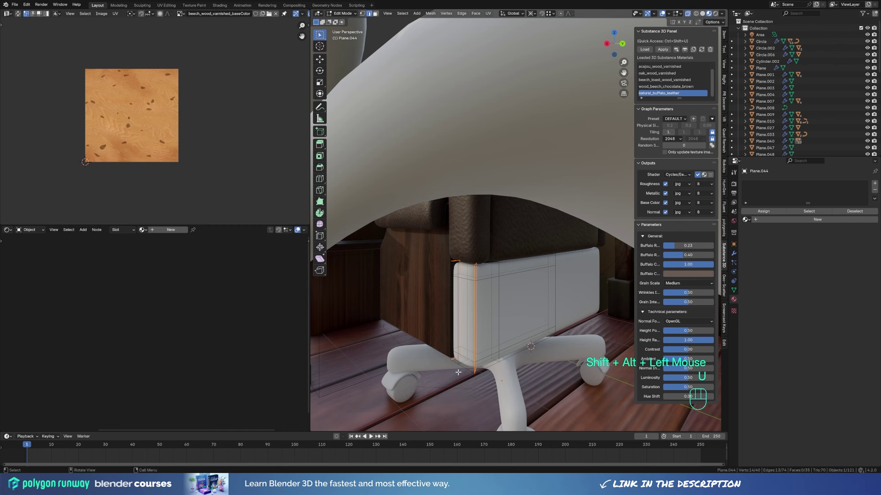
- Mark a further seam along the rear panel's lower edge and unwrap the whole panel
key(2)
alt+click(482, 368)
key(u)
click(536, 351)
key(a)
key(u)
click(528, 287)
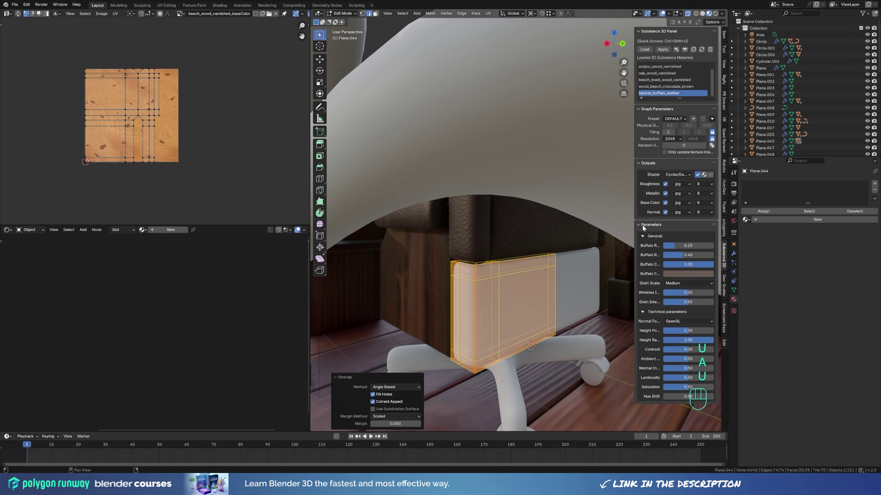
- Assign the wood_beech_chocolate_brown material to the chair's rear panel
click(746, 220)
text(wo)
click(779, 275)
key(Tab)
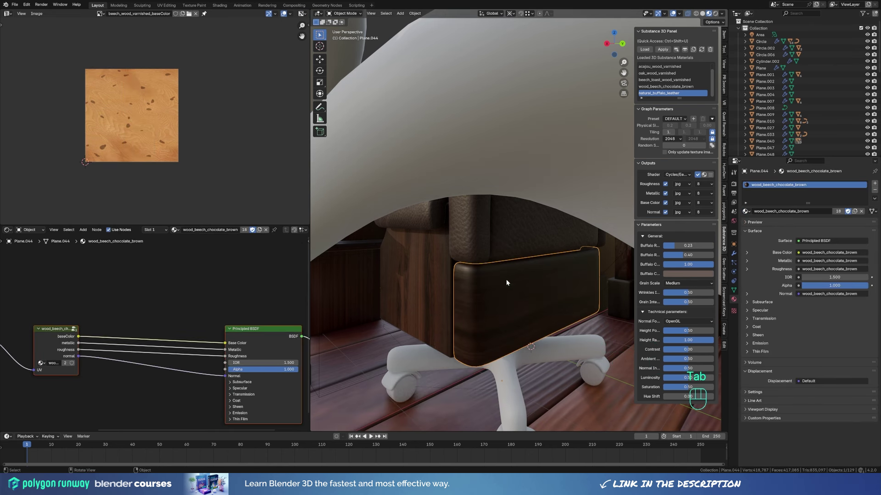
- Add a loop cut to the chair's rear panel and slide it into place
scroll(506, 279, down, 1)
key(Tab)
key(ctrl+r)
click(506, 279)
click(503, 331)
key(Tab)
- Name the chair leg base's material Black and darken its base color to black
scroll(527, 285, down, 2)
middle_drag(474, 321, 516, 225)
scroll(516, 224, down, 1)
click(513, 268)
middle_drag(513, 268, 527, 312)
click(794, 211)
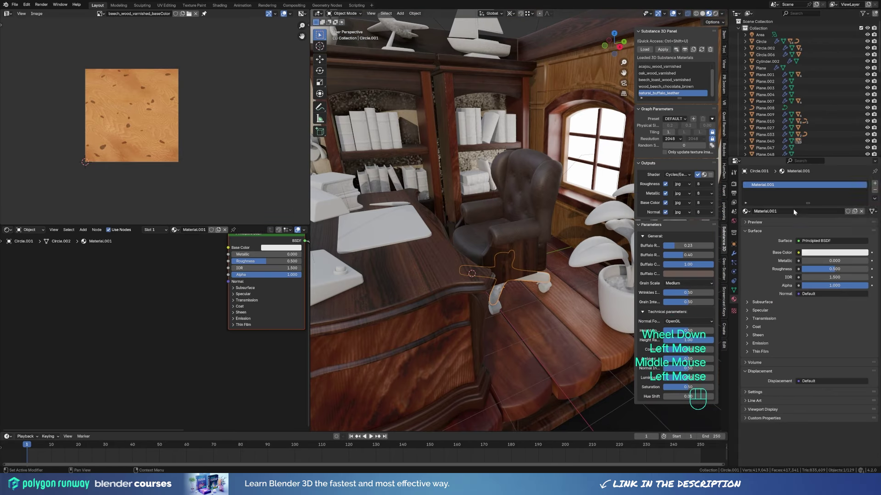
double_click(766, 185)
text(Black)
click(827, 252)
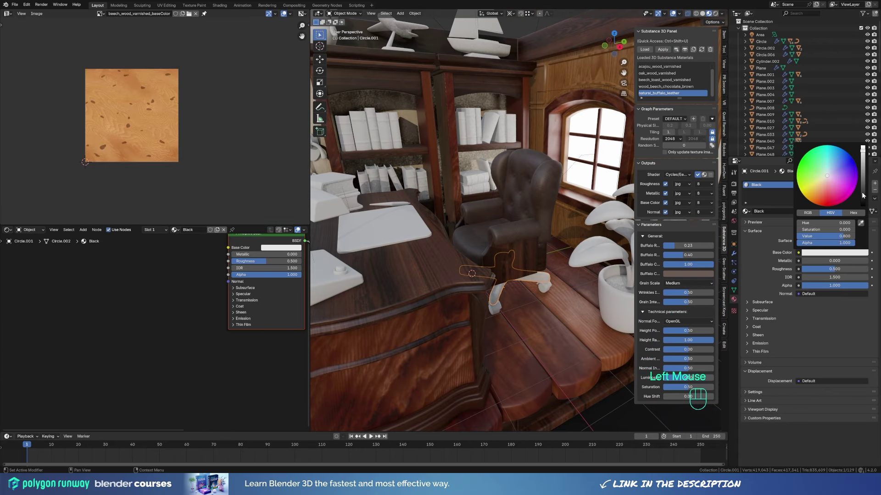
drag(863, 195, 863, 202)
- Assign the existing Black material to the chair's caster wheels
shift+middle_drag(567, 323, 526, 278)
scroll(527, 279, up, 2)
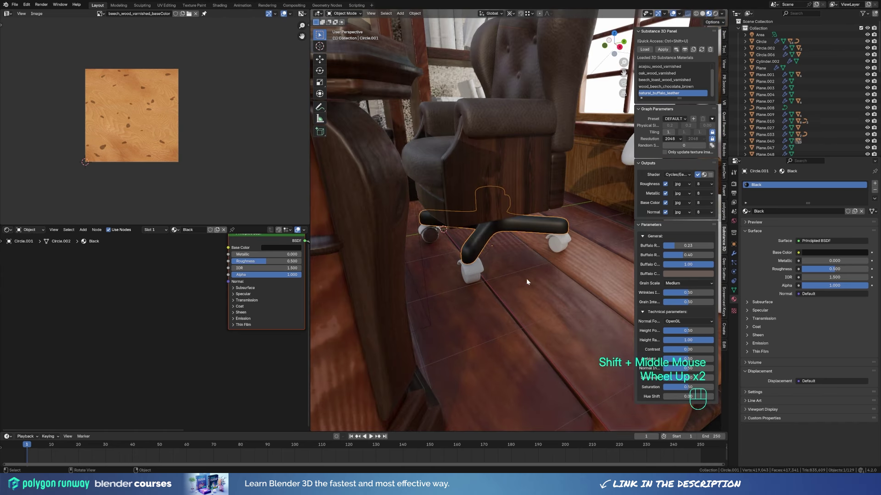
click(471, 270)
click(747, 211)
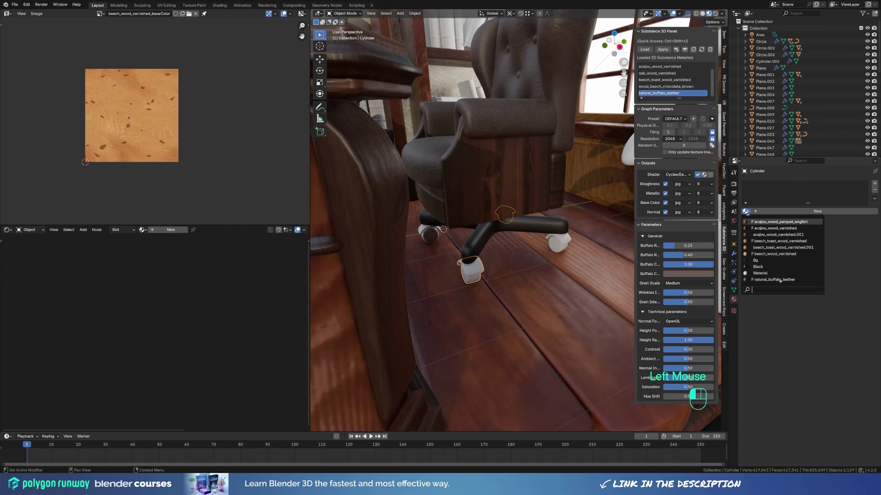
text(b)
click(759, 232)
- Add a second material slot to the casters, assign it to the wheel cover, and name its new material Chrome
key(Tab)
key(1)
click(482, 270)
key(l)
click(874, 184)
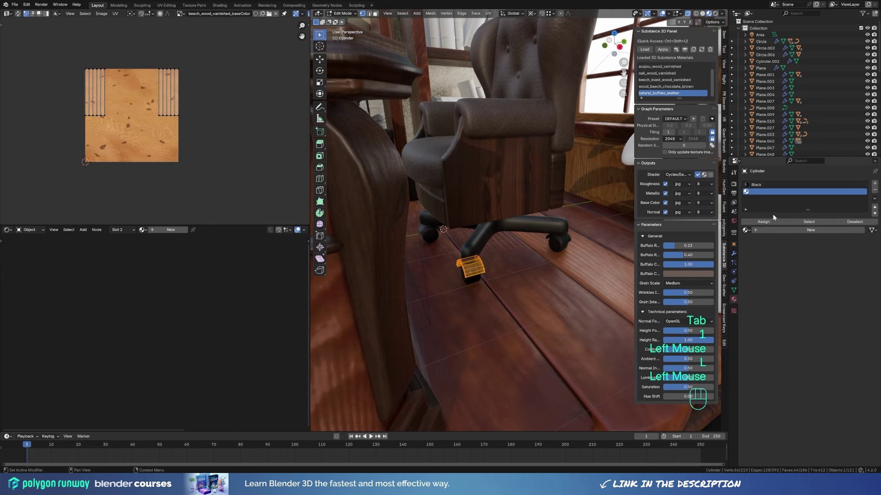
click(765, 222)
click(771, 230)
double_click(764, 191)
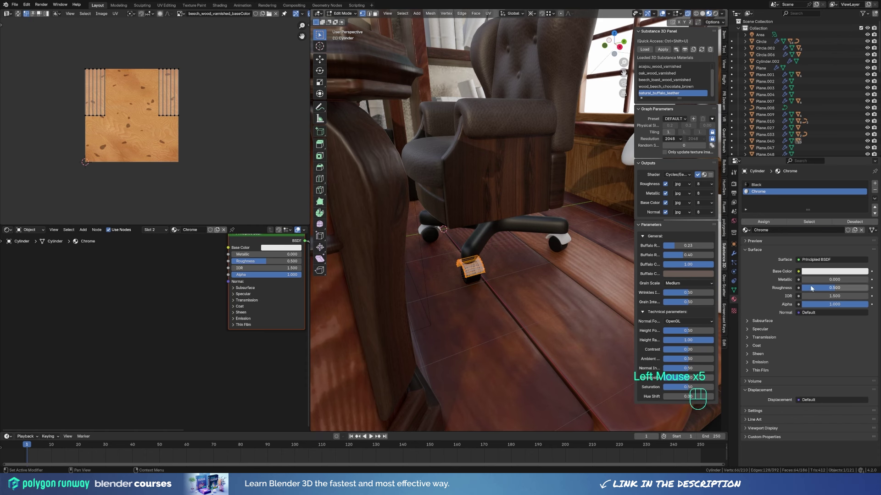
- Set the Chrome material's Metallic to 1.000 and Roughness to 0.064
drag(811, 280, 836, 288)
key(Tab)
scroll(545, 272, down, 3)
middle_drag(545, 272, 502, 258)
scroll(504, 262, down, 1)
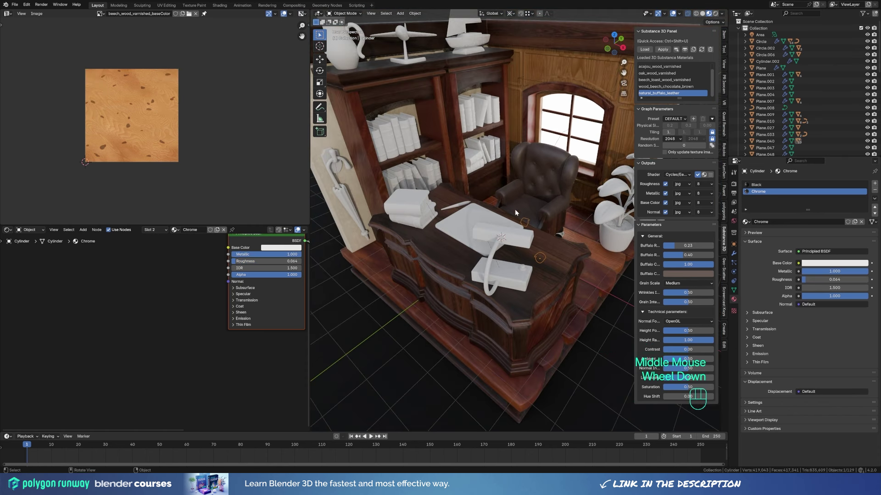
- Save the file and assign the natural_buffalo_leather material to the top book stacked on the desk
shift+middle_drag(515, 209, 507, 251)
scroll(507, 251, down, 1)
key(y)
click(530, 125)
click(423, 255)
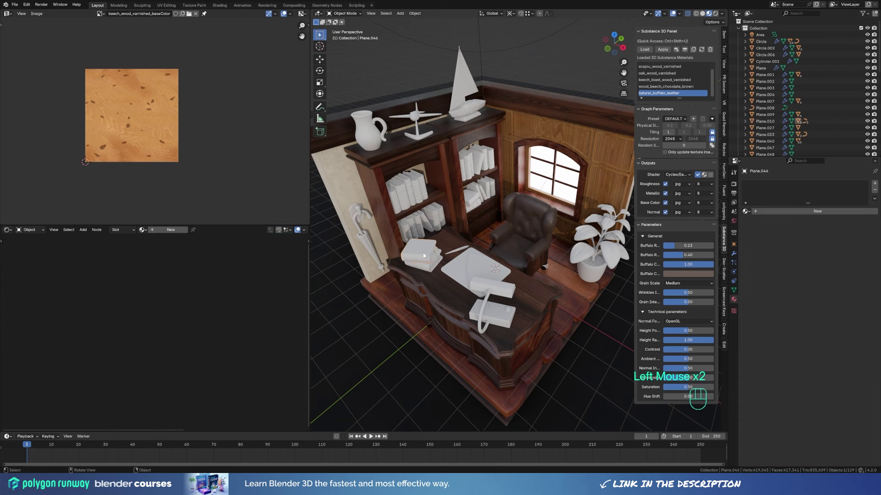
shift+middle_drag(424, 256, 431, 249)
scroll(430, 249, up, 3)
key(ctrl+s)
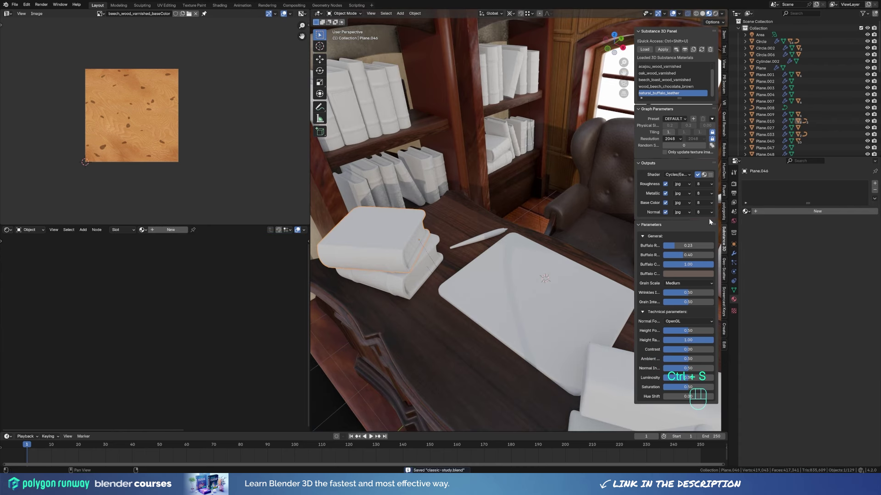
click(747, 211)
text(b)
click(766, 236)
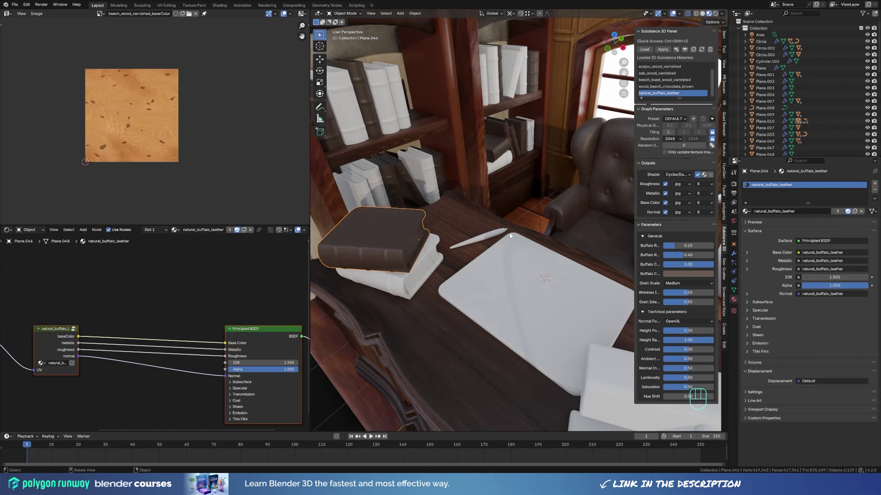
- Mark seams along the edge loops where the top book's spine meets its covers
shift+middle_drag(393, 239, 527, 224)
scroll(495, 237, up, 2)
key(Tab)
middle_drag(528, 225, 521, 216)
key(2)
alt+click(489, 198)
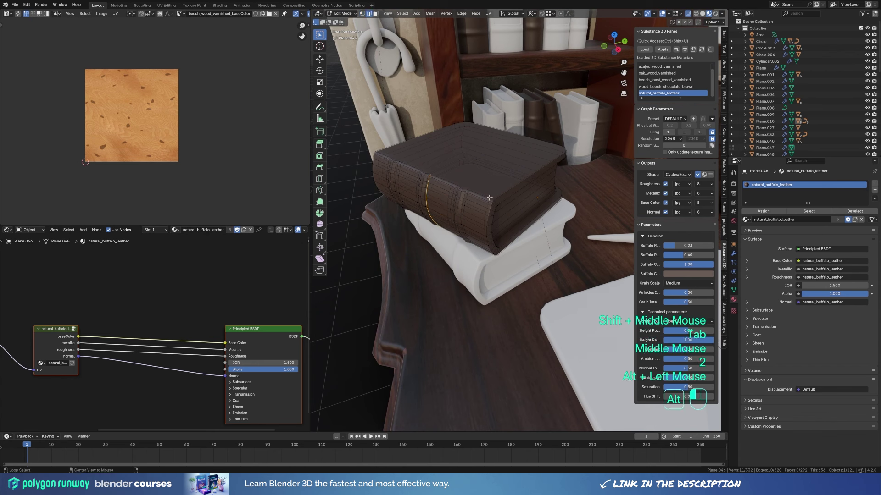
alt+shift+click(491, 200)
alt+click(493, 204)
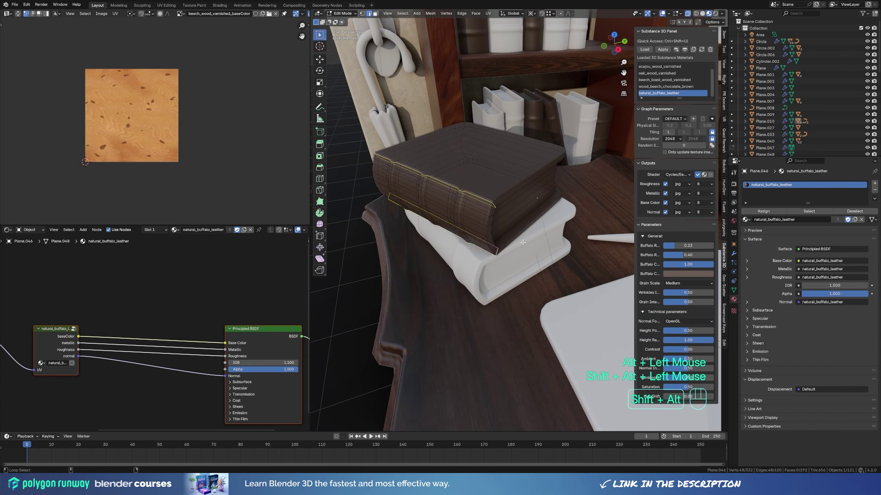
key(u)
click(505, 266)
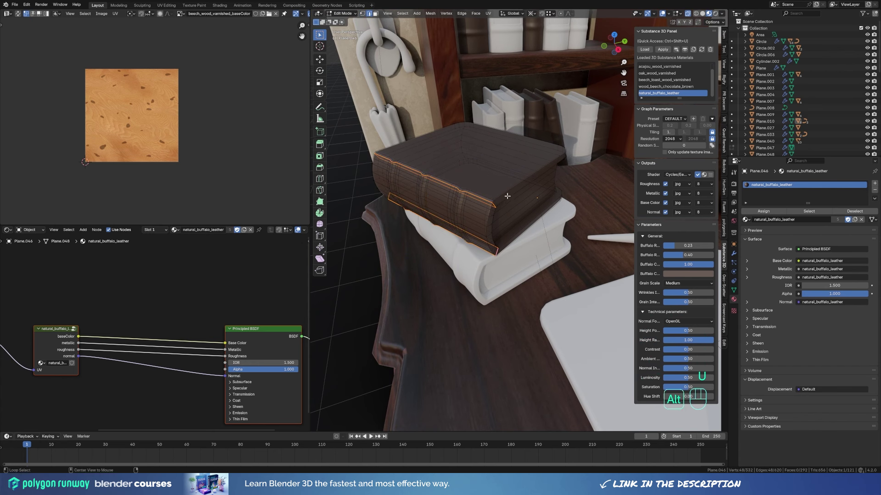
- Mark seams along the edge loops running around the top book's covers
alt+click(504, 201)
alt+click(505, 200)
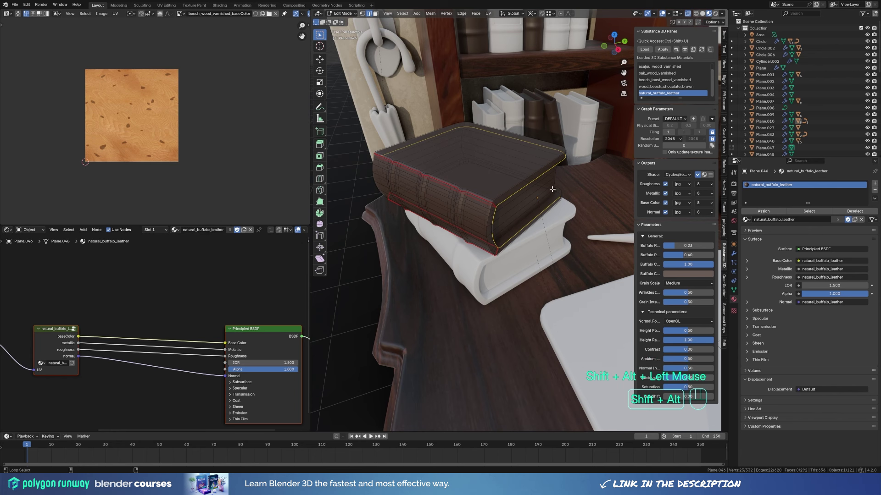
key(ctrl+y)
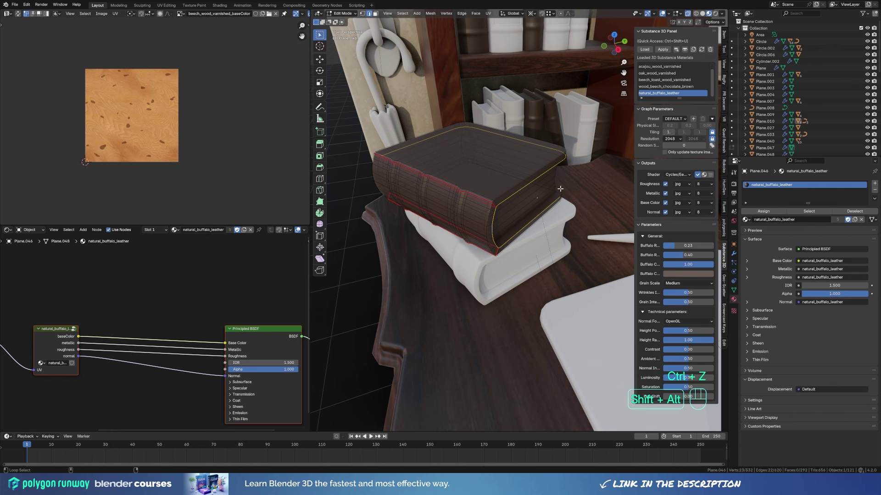
key(u)
click(486, 178)
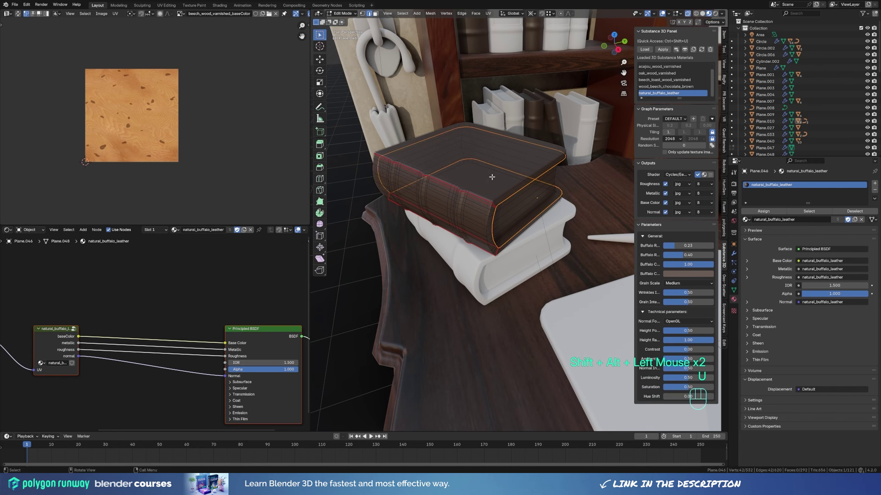
- Select the whole book mesh and unwrap it, redoing the unwrap once
key(a)
key(u)
click(549, 170)
key(ctrl+z)
key(u)
click(517, 102)
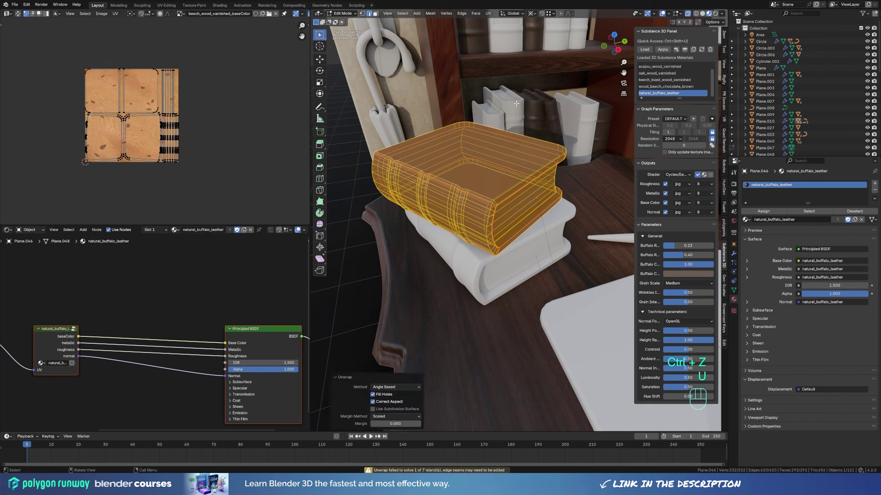
- Select the book's linked page block and assign it a new material in a second slot
click(555, 187)
click(552, 181)
key(l)
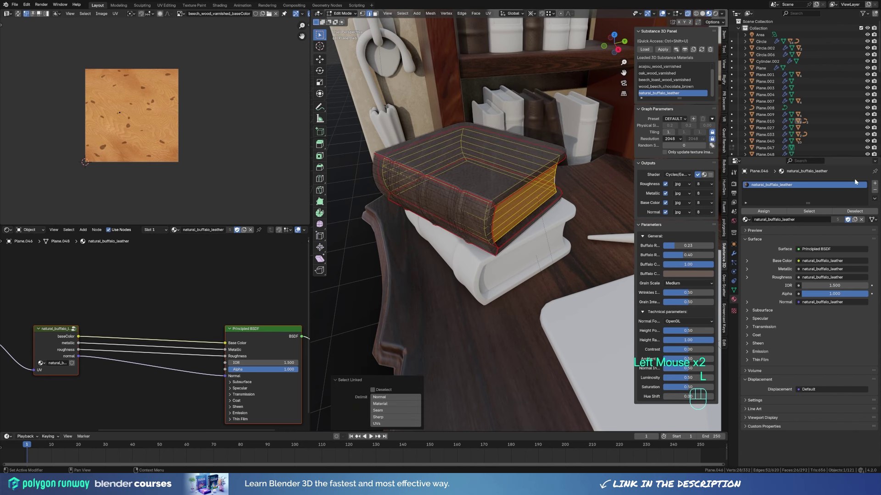
click(875, 183)
click(776, 220)
click(764, 212)
key(Tab)
- Rename the page material Paper and give it a pale yellow base color
double_click(761, 191)
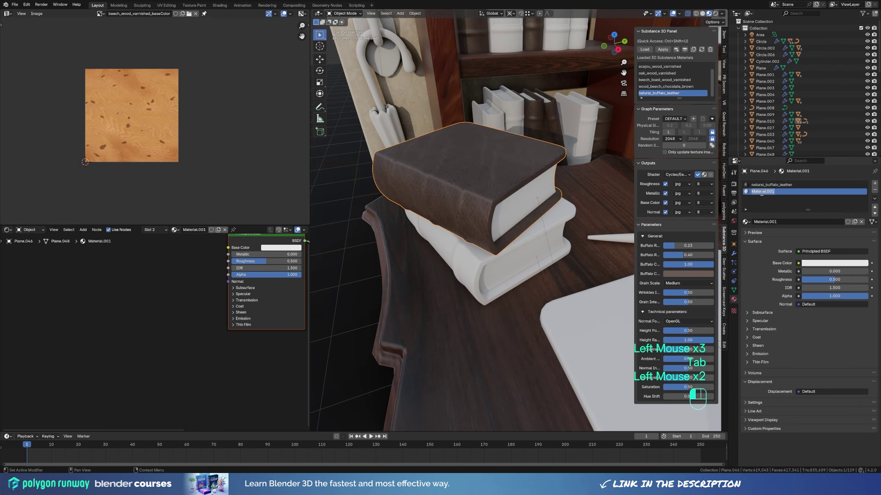
click(832, 263)
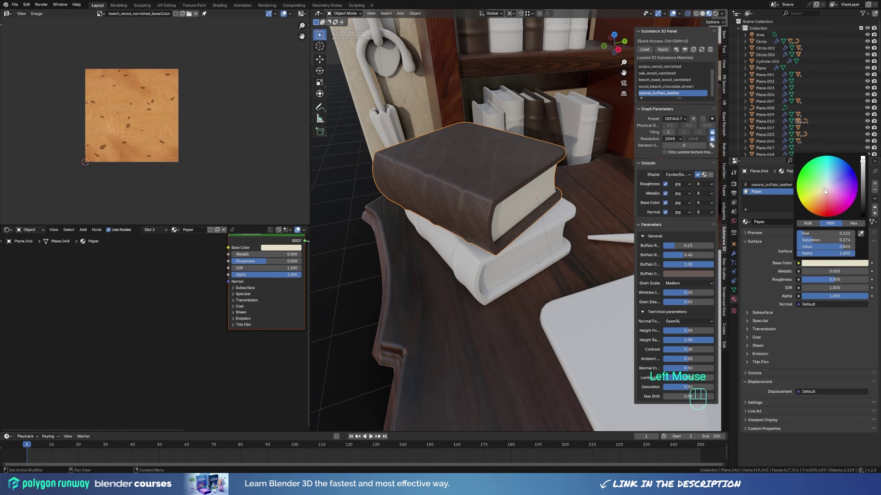
click(479, 195)
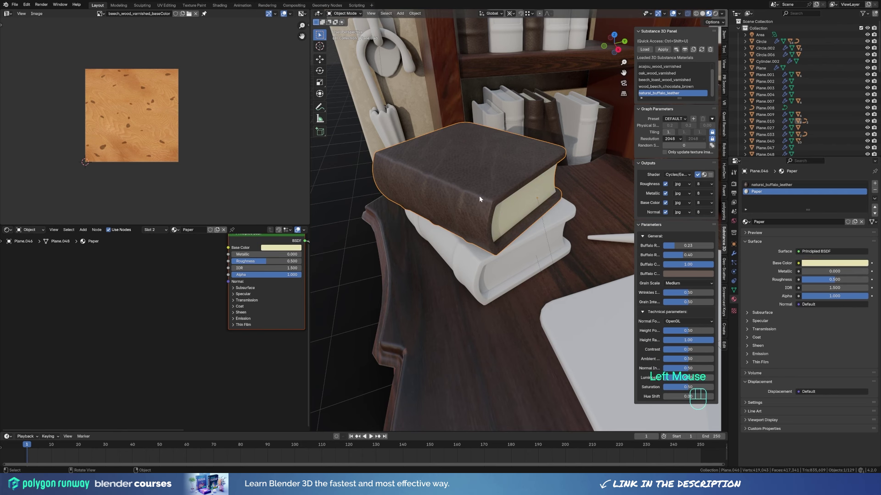
- Scale up the book's entire UV layout so the leather texture appears finer
key(Tab)
key(a)
key(a)
key(s)
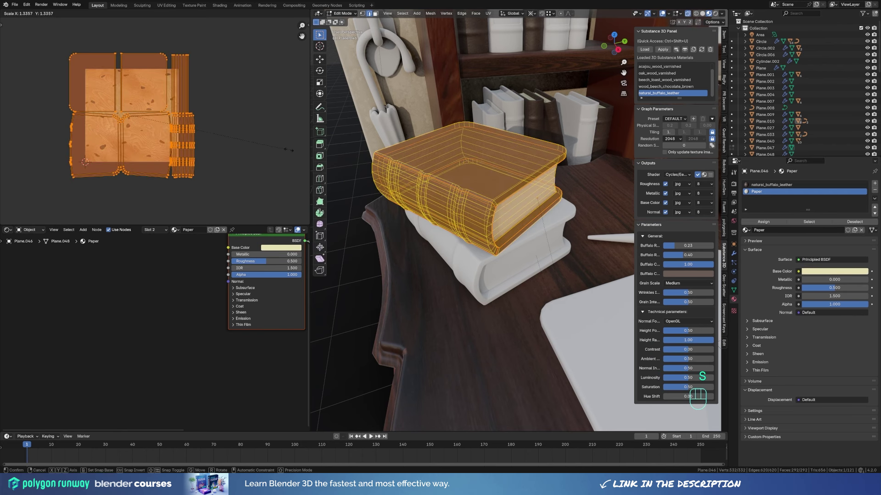
click(289, 147)
key(Tab)
key(Tab)
scroll(537, 275, down, 1)
middle_drag(536, 189, 504, 247)
scroll(536, 274, down, 2)
shift+middle_drag(504, 248, 463, 233)
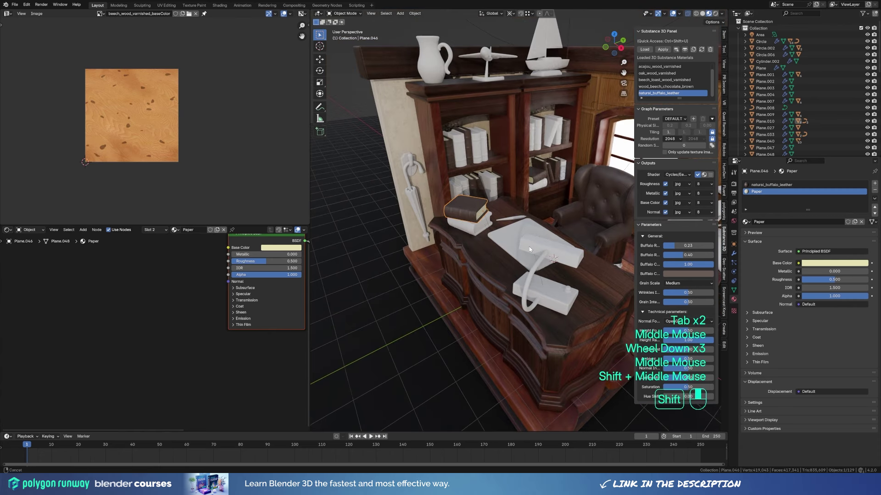
- Save the file, then create a new material for the lower desk book with its linked page block selected
key(ctrl+s)
click(464, 233)
key(KP_Decimal)
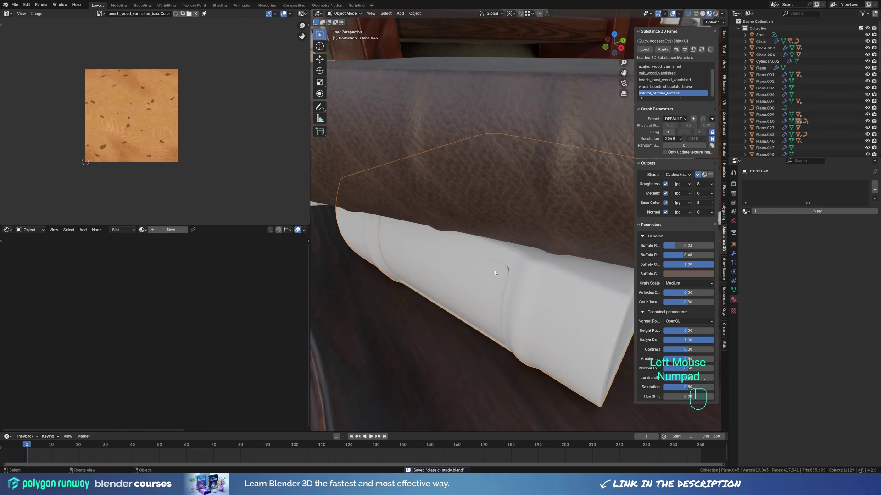
scroll(498, 271, down, 3)
middle_drag(498, 270, 532, 254)
key(Tab)
key(1)
click(598, 231)
key(l)
click(791, 219)
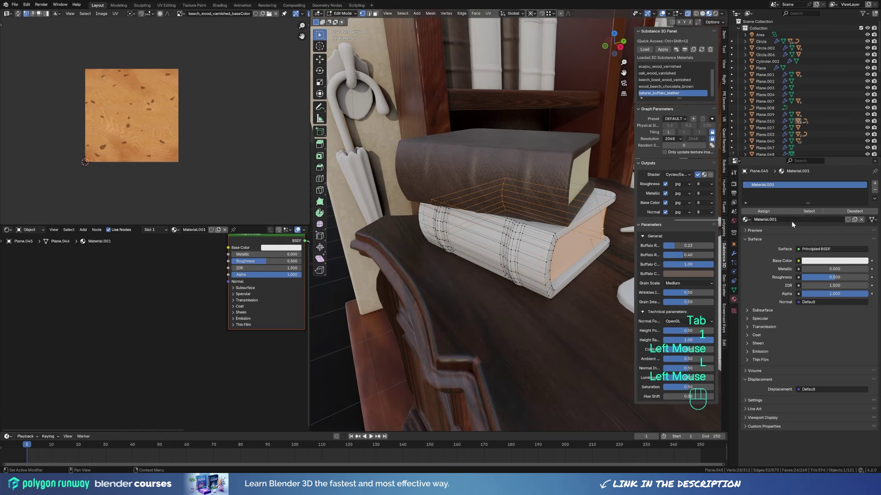
- Add a second material slot holding Paper to the lower book and assign it to the page block
click(874, 183)
click(746, 230)
click(771, 294)
click(764, 222)
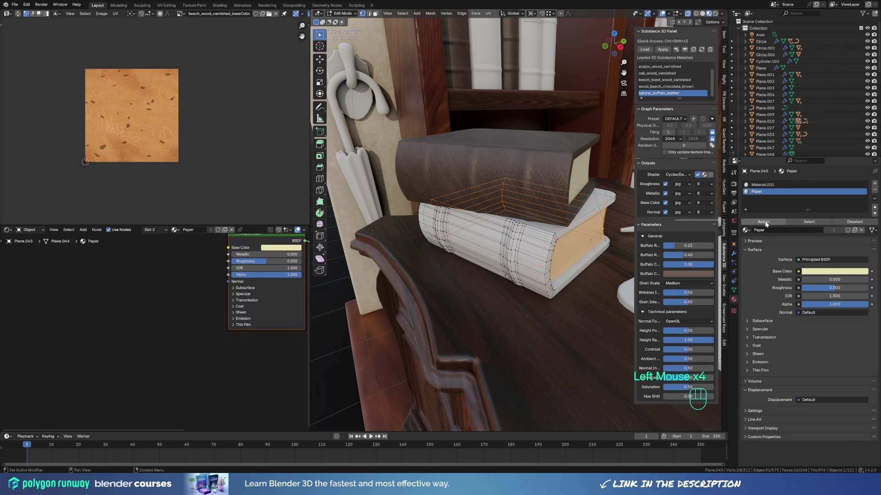
- Set the base color of the lower book's cover material to a dark brownish red
click(762, 184)
key(Tab)
middle_drag(186, 264, 156, 295)
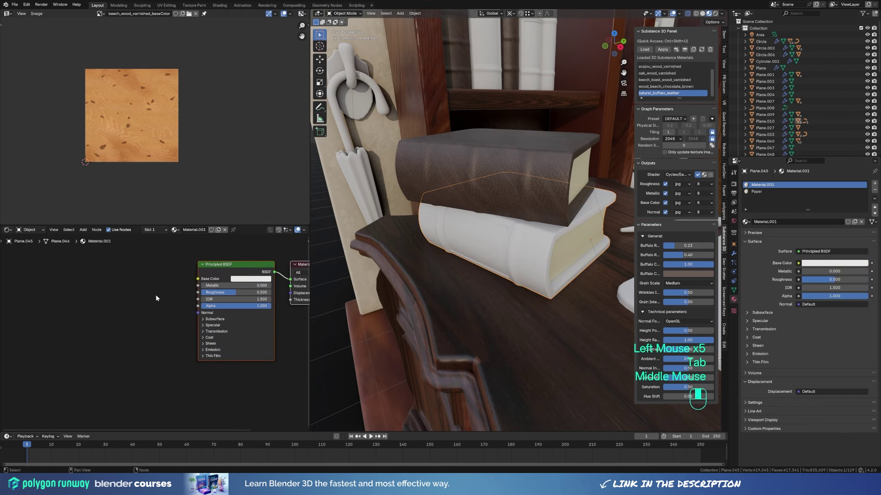
click(251, 279)
drag(268, 233, 263, 223)
drag(295, 186, 294, 212)
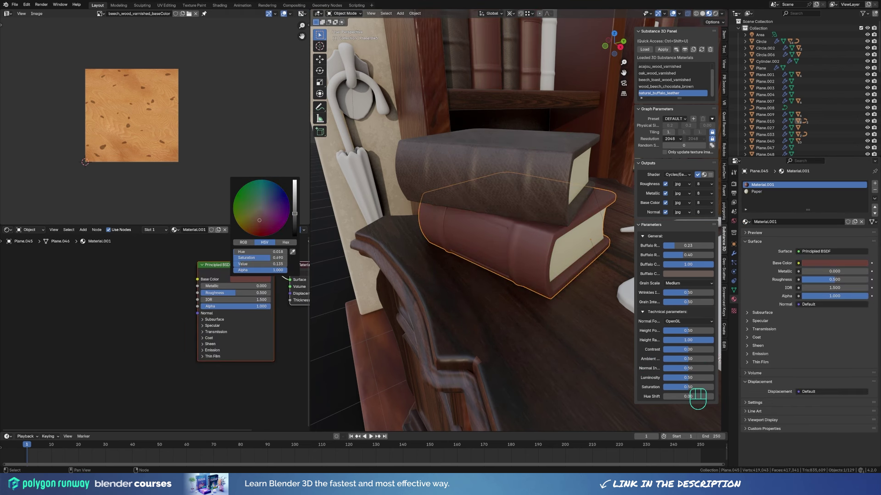
- Add an Edges mask node with distance 0.070 to the cover material and preview it on the book
middle_drag(247, 293, 212, 296)
key(f)
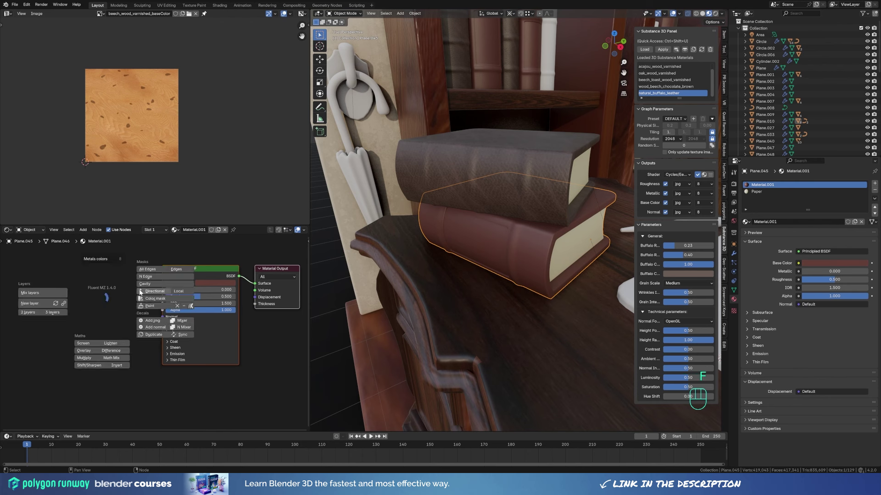
click(147, 292)
drag(216, 271, 90, 307)
ctrl+shift+click(78, 287)
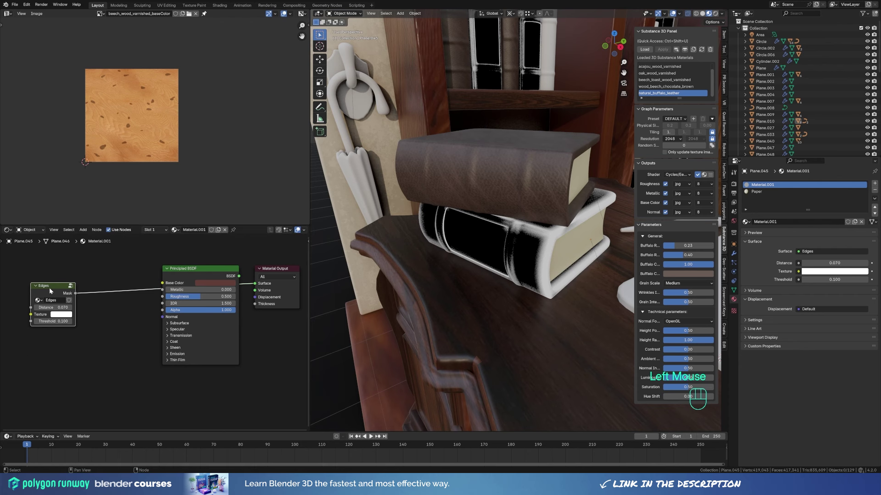
- Insert a Mix Color node before the base color, with the Edges mask driving its factor
key(shift+a)
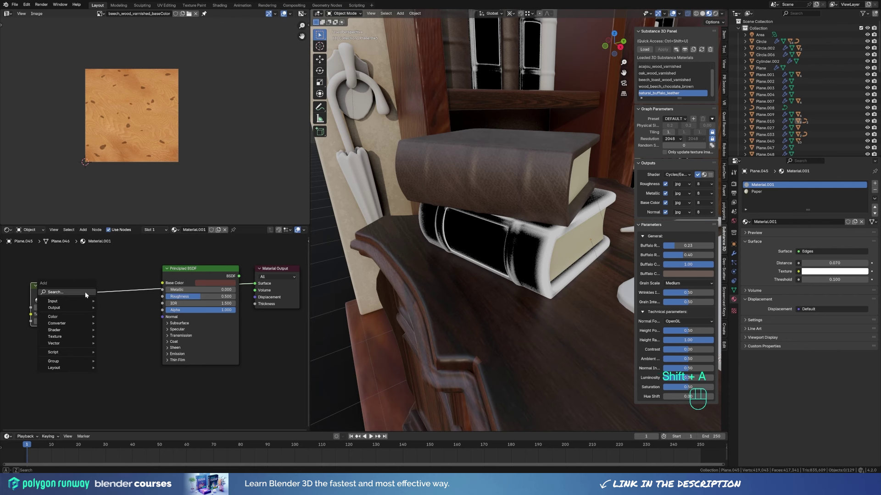
text(mix)
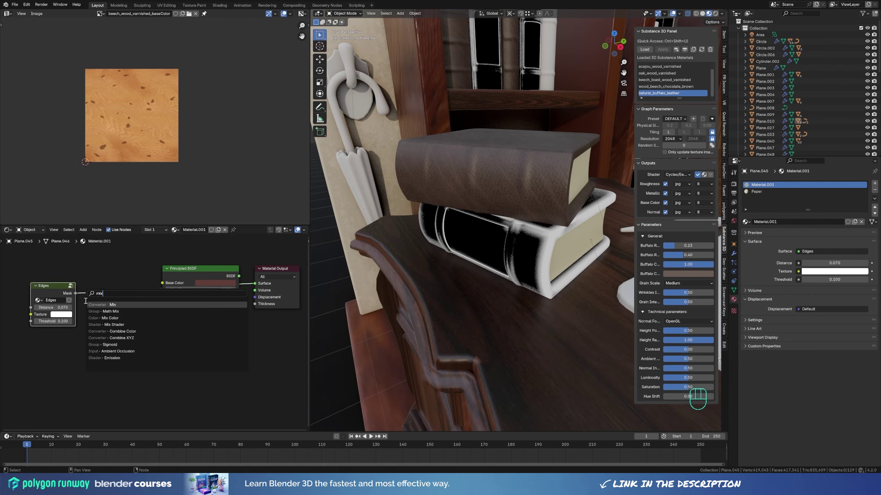
click(86, 317)
click(109, 266)
drag(109, 318, 109, 312)
drag(126, 271, 111, 277)
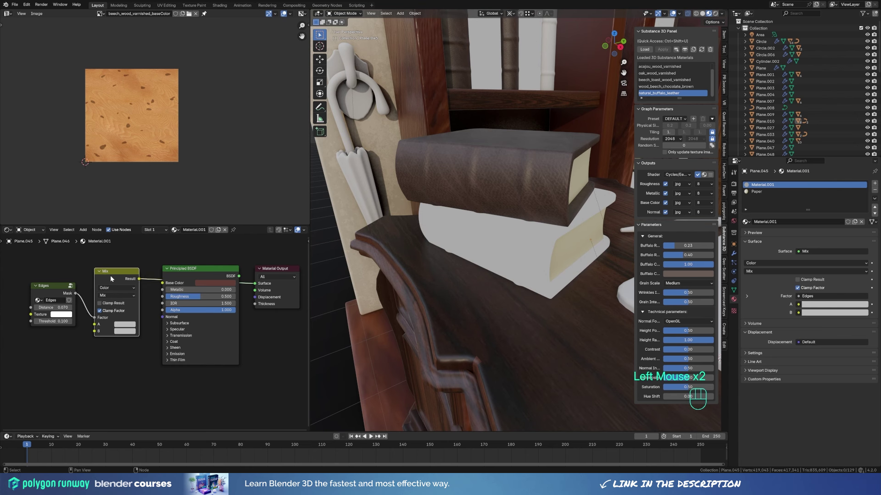
- Fill both Mix colors with the dark red, lighten the second, and output the Principled BSDF with roughness 1.000
key(ctrl+v)
key(ctrl+v)
click(124, 324)
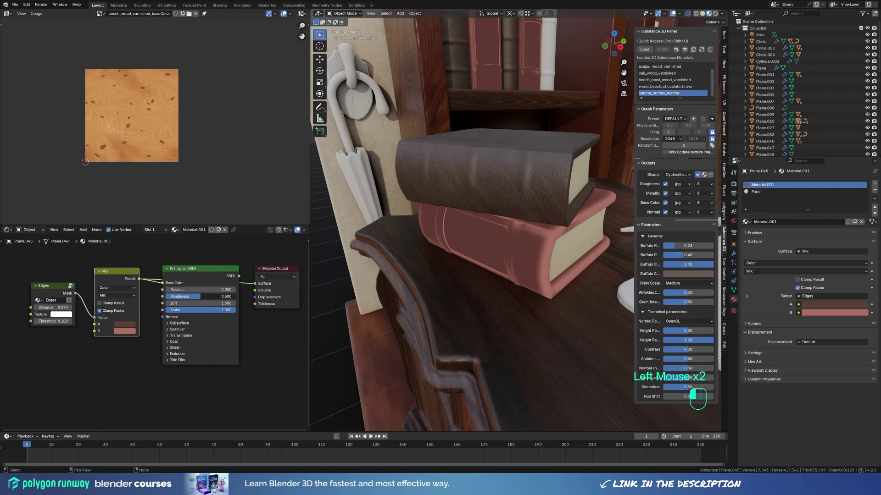
click(216, 270)
- Select the linked label faces on the lower book's spine and assign them the Paper material
scroll(519, 229, down, 2)
middle_drag(519, 228, 448, 269)
scroll(558, 237, up, 2)
click(511, 255)
key(Tab)
scroll(448, 268, up, 3)
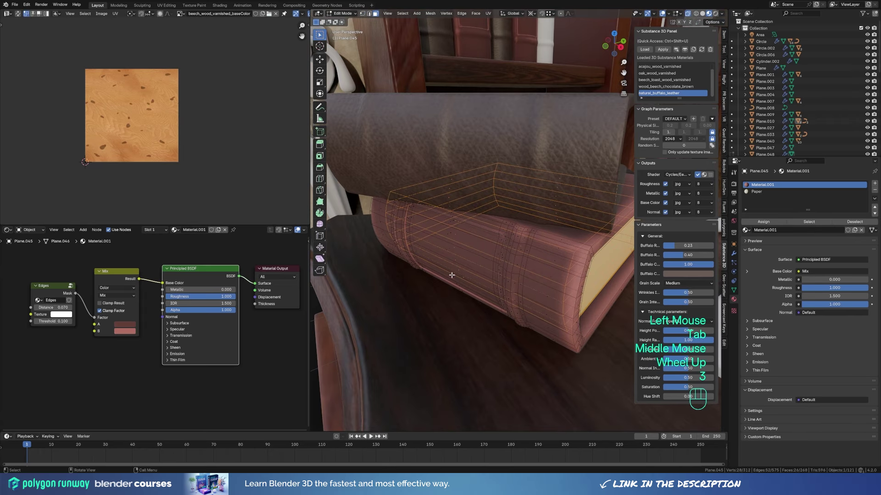
click(448, 268)
key(l)
click(815, 192)
click(763, 222)
scroll(473, 208, down, 3)
key(Tab)
- Assign the existing Book material to the white book at the end of the upper shelf row
scroll(474, 209, down, 5)
middle_drag(474, 208, 510, 243)
click(462, 194)
key(KP_Decimal)
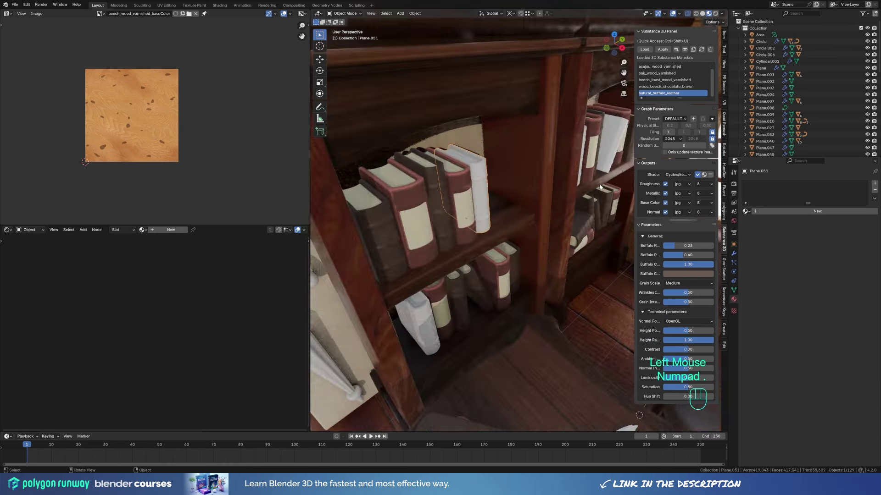
scroll(567, 189, down, 2)
middle_drag(550, 193, 571, 188)
click(746, 211)
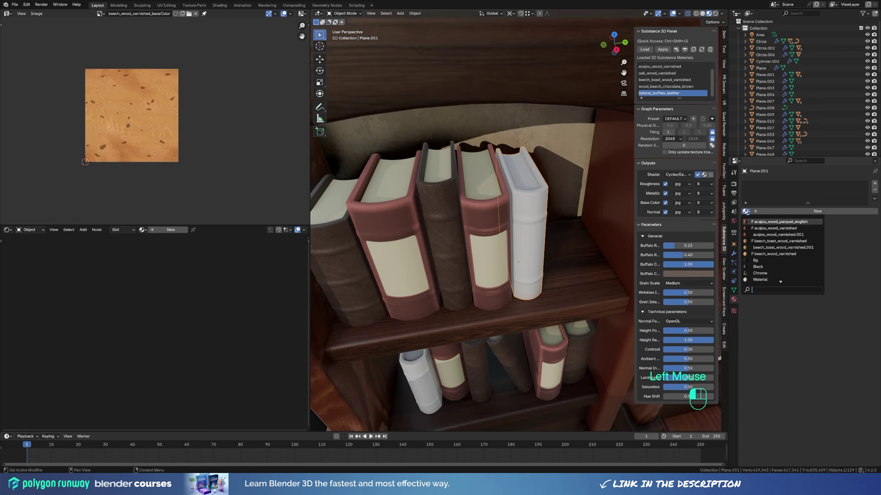
click(487, 216)
click(527, 195)
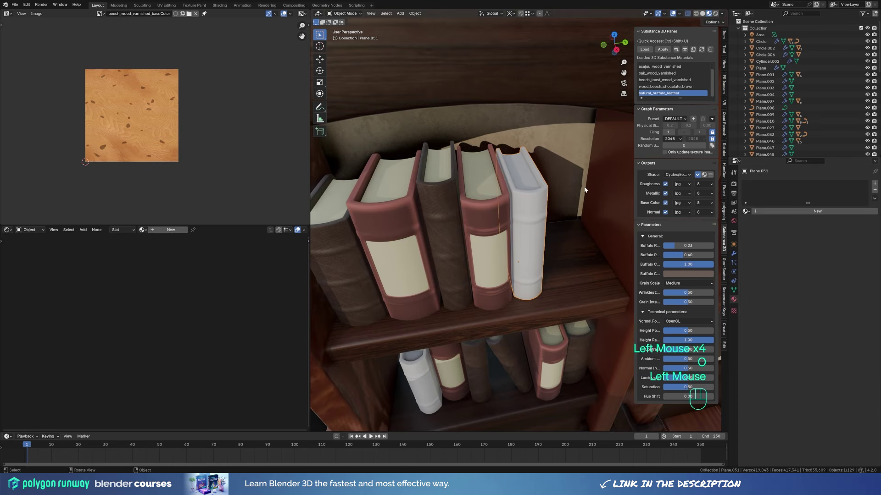
click(746, 211)
click(756, 228)
- Switch the viewport to rendered shading and reduce the Book material's Edges distance to 0.030
mouse_move(565, 259)
middle_down()
mouse_move(588, 230)
mouse_move(558, 251)
middle_up()
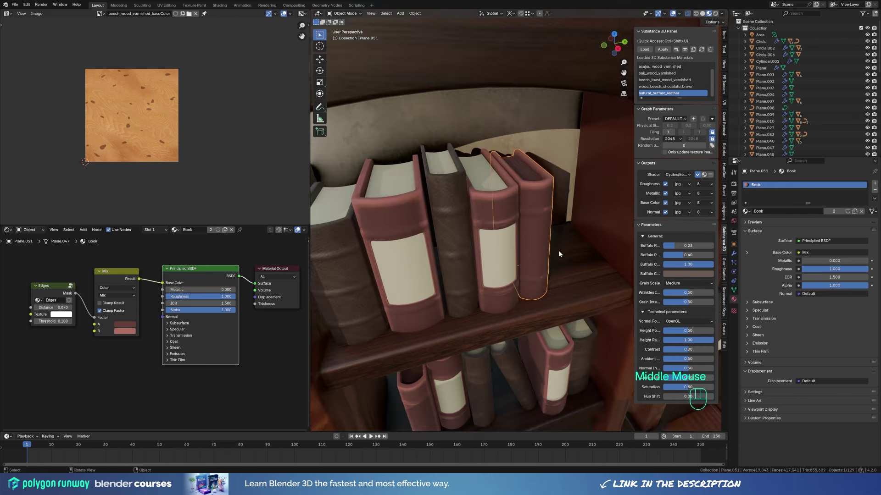
key(z)
shift+drag(53, 308, 37, 307)
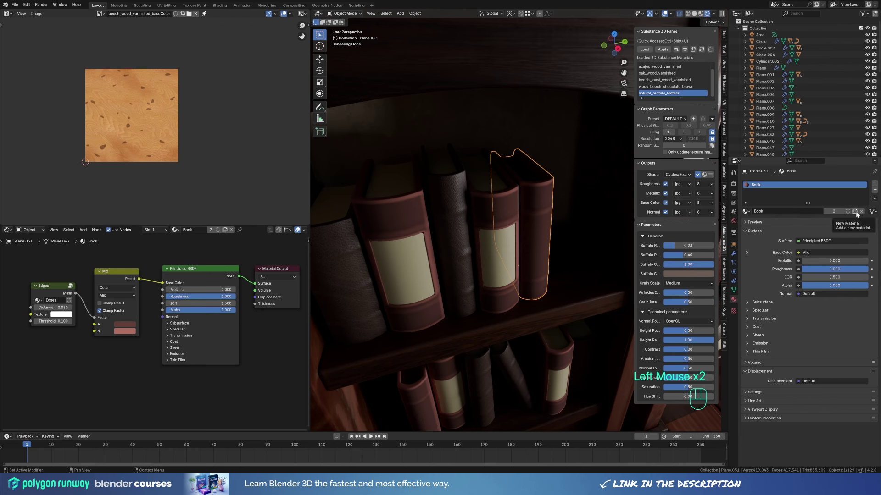
- Select the shelf book's page block and assign it the Paper material in a second slot
key(Tab)
key(1)
click(509, 159)
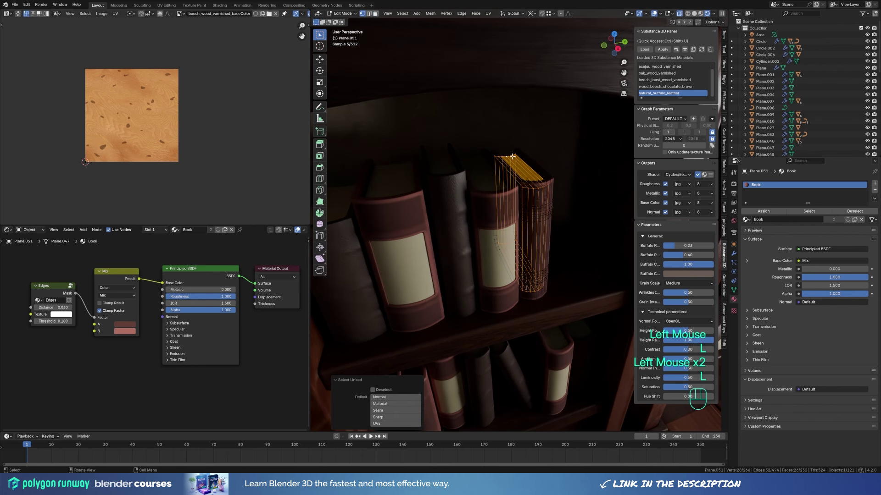
click(874, 183)
click(746, 230)
text(p)
click(760, 241)
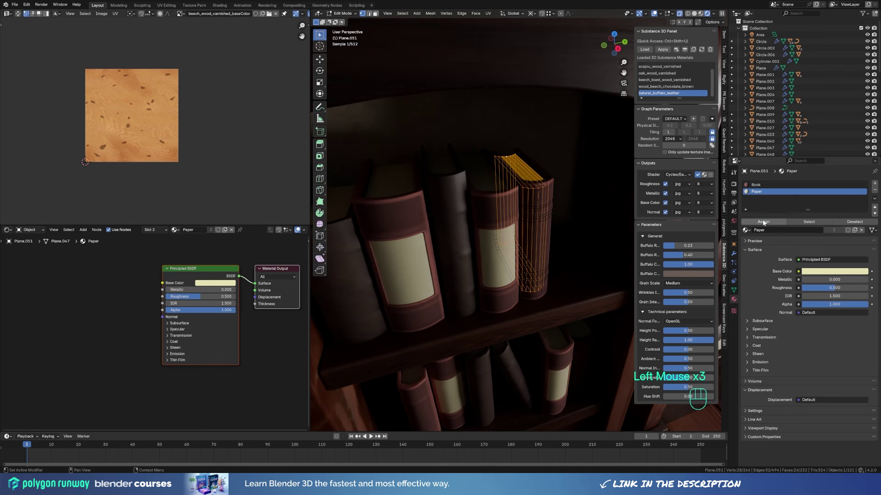
key(Tab)
- Make the shelf book's cover material an independent copy and set its first Mix color to dark purple
click(797, 186)
scroll(115, 348, up, 3)
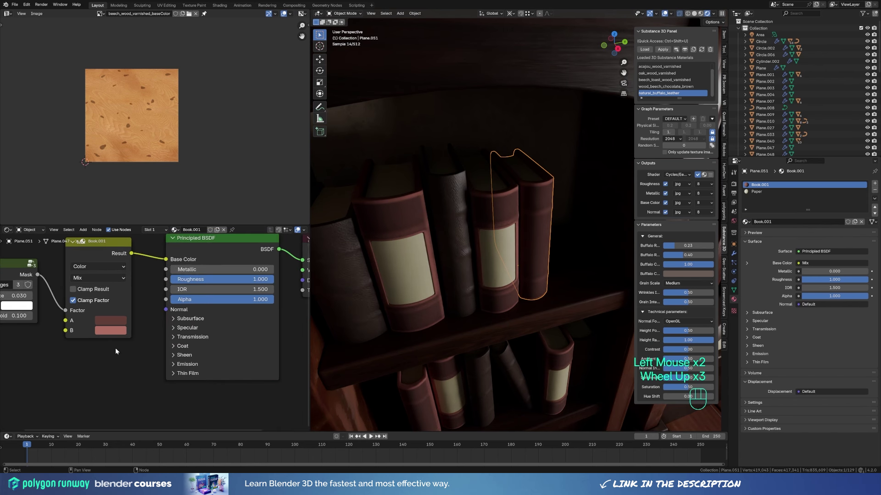
scroll(138, 351, down, 2)
middle_drag(137, 351, 168, 357)
click(160, 341)
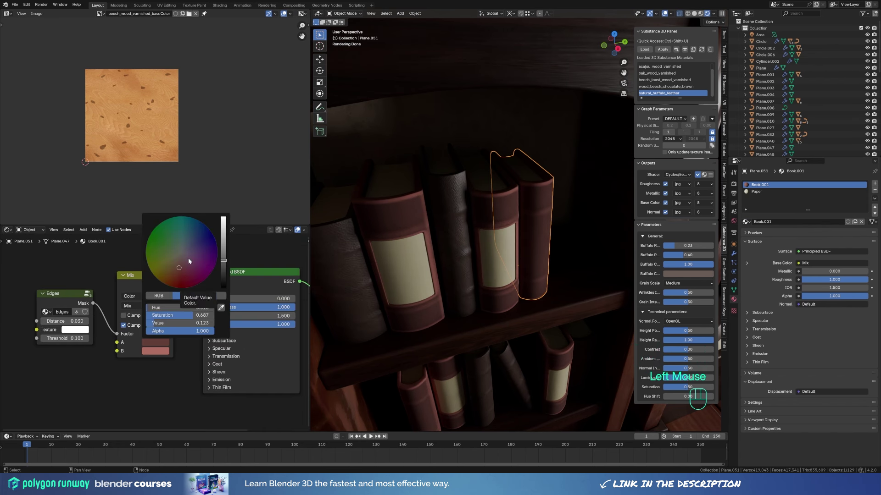
drag(185, 265, 192, 253)
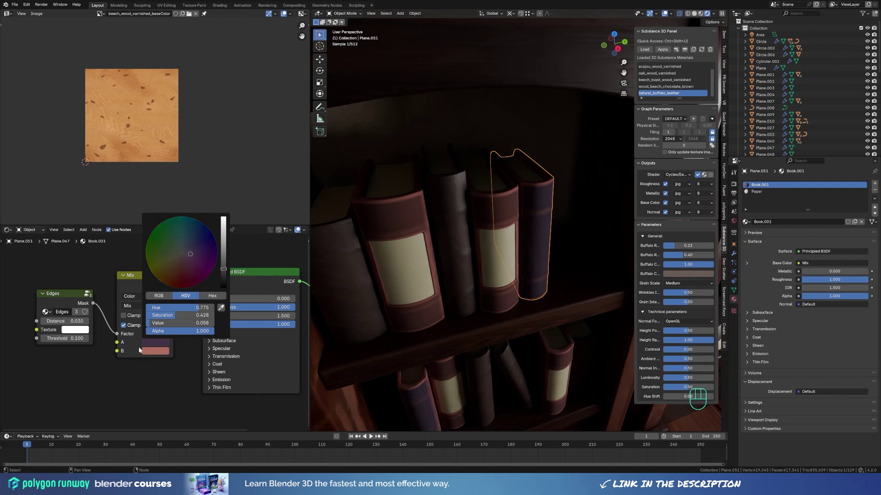
- Copy the dark purple into the second Mix color and lighten it for the cover edges
key(ctrl+c)
key(ctrl+v)
click(155, 351)
- Fine-tune the purple cover's Mix colors while checking the book against the whole bookcase
scroll(550, 321, down, 4)
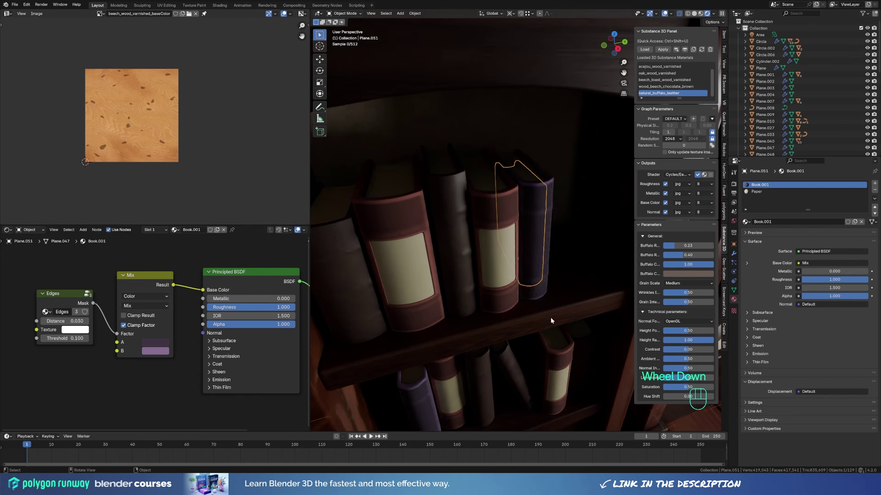
middle_drag(550, 320, 489, 288)
scroll(482, 251, down, 4)
scroll(442, 279, up, 3)
click(155, 351)
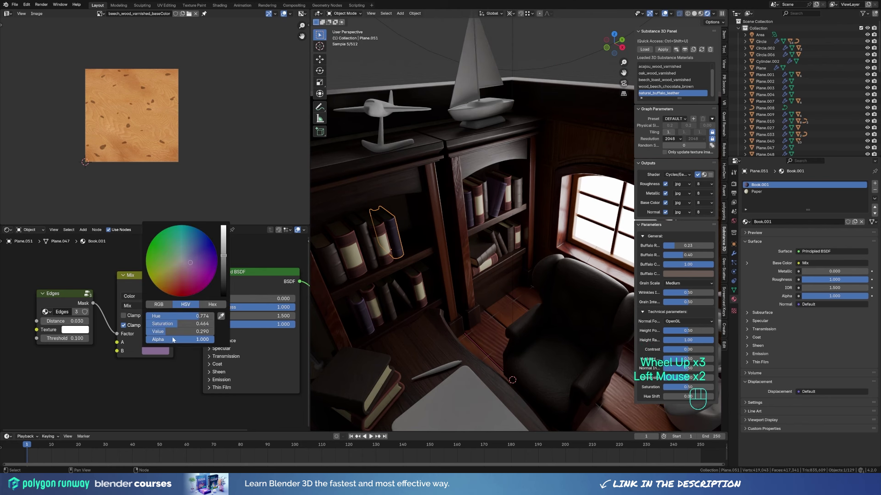
mouse_move(177, 324)
mouse_down()
mouse_move(162, 323)
mouse_move(171, 315)
mouse_up()
click(156, 342)
- Assign the Black material to the desk pad and make it an independent copy
scroll(473, 231, down, 2)
scroll(473, 230, down, 1)
shift+middle_drag(472, 230, 519, 235)
shift+scroll(518, 235, down, 1)
click(463, 246)
middle_drag(448, 233, 487, 284)
click(746, 211)
click(757, 266)
scroll(486, 284, up, 2)
click(834, 211)
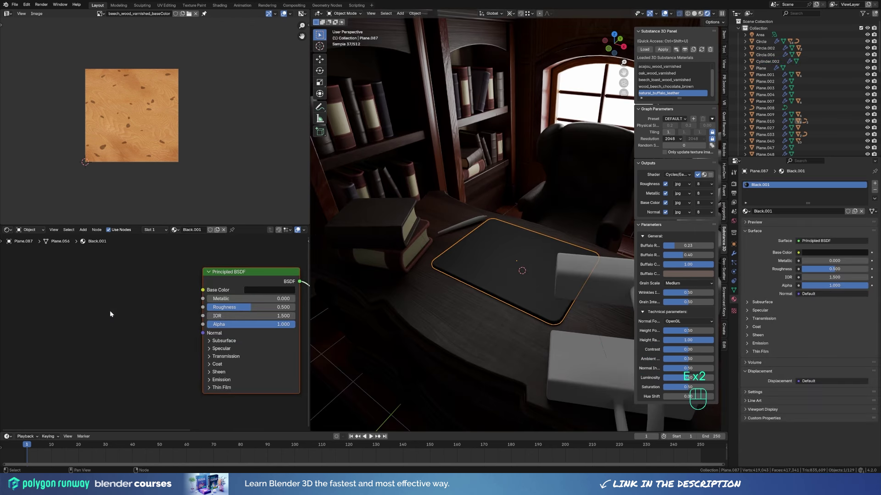
- Add an Edges mask node to the pad's material, preview it and set its distance to 0.040
key(f)
click(162, 339)
click(111, 323)
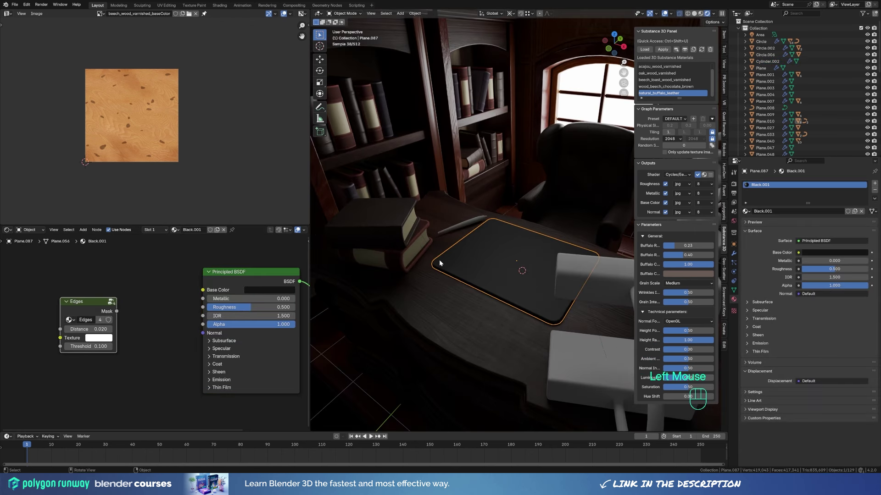
middle_drag(439, 261, 450, 294)
scroll(436, 286, up, 2)
ctrl+shift+click(94, 312)
shift+drag(94, 329, 122, 329)
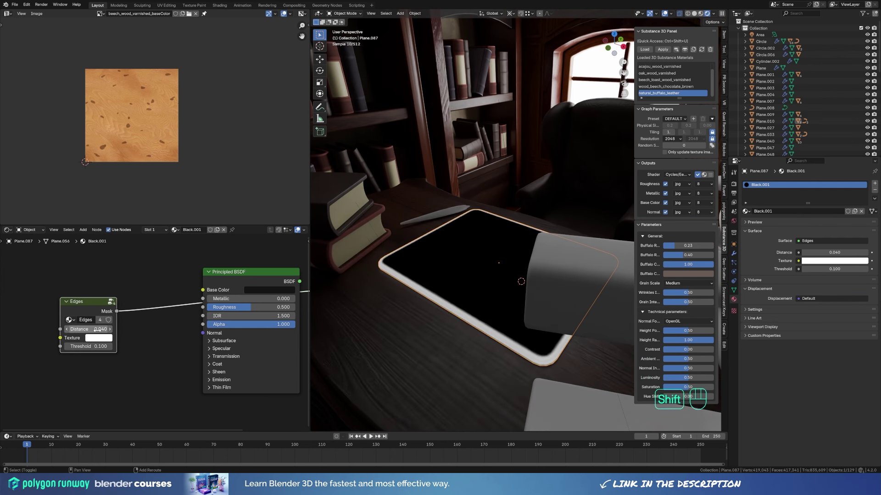
- Insert a Mix Color node between the Edges mask and the pad material's base color
drag(91, 303, 56, 303)
key(shift+a)
text(mi)
click(194, 332)
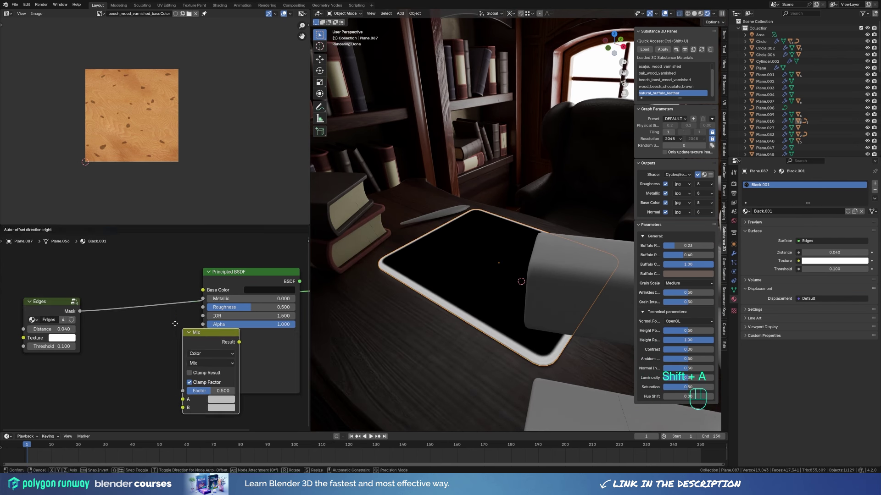
click(146, 293)
- Copy the pad's black into the second Mix color and lighten it slightly for the edges
click(171, 363)
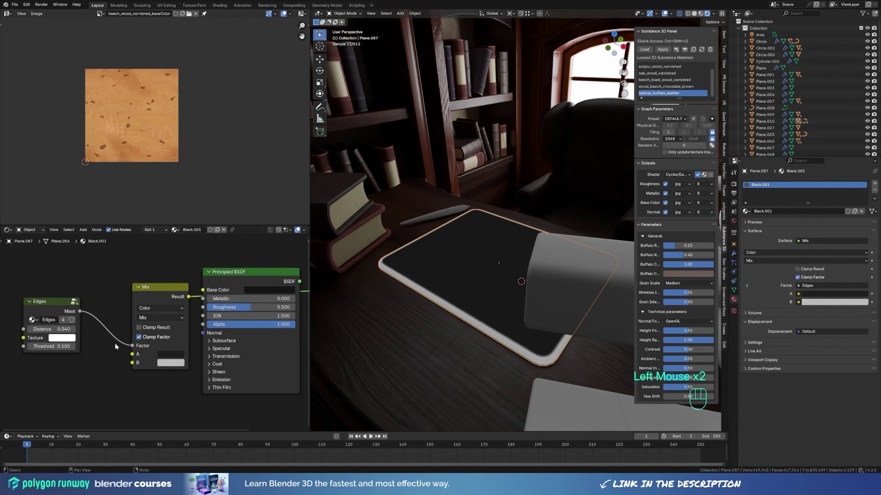
click(170, 363)
key(ctrl+c)
key(ctrl+v)
click(171, 363)
mouse_move(239, 300)
mouse_down()
mouse_move(238, 278)
mouse_move(239, 289)
mouse_up()
- Reconnect the pad's Principled BSDF to the output with roughness 0.612 and set the Edges distance to 0.090
middle_drag(230, 262, 152, 251)
drag(221, 270, 241, 280)
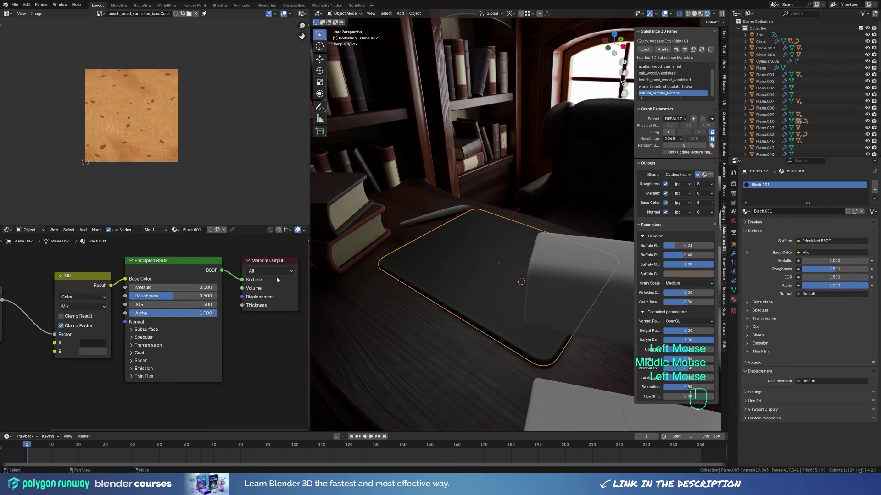
drag(171, 299, 181, 298)
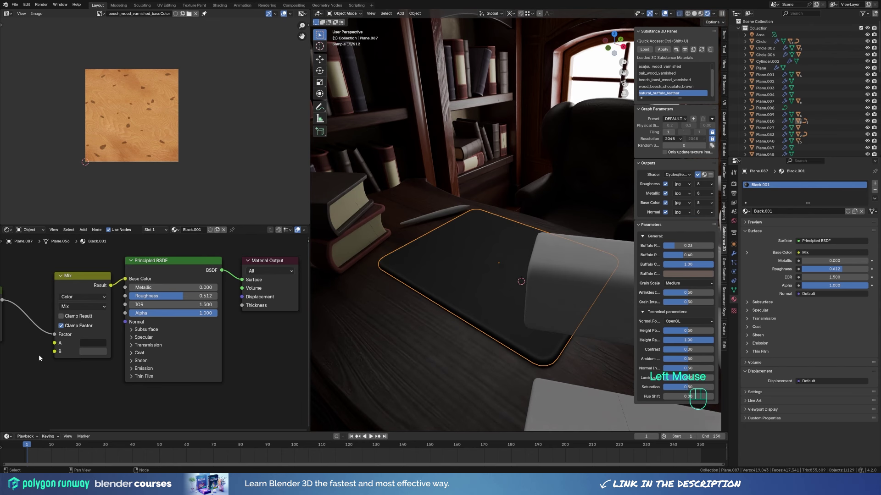
middle_drag(39, 358, 74, 361)
shift+click(41, 321)
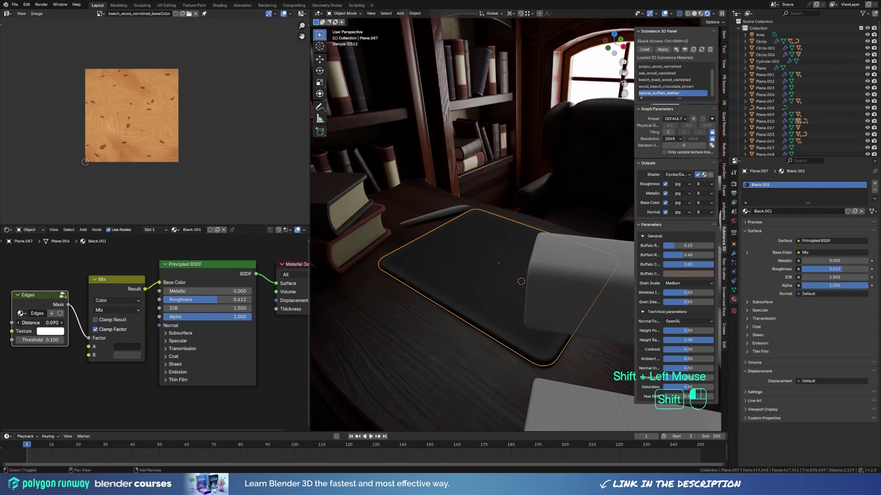
- Create a new material on the desk lamp's base and name it Brass
scroll(486, 285, down, 4)
click(536, 285)
scroll(471, 307, up, 3)
shift+middle_drag(536, 285, 487, 294)
click(769, 212)
double_click(767, 186)
text(Bra)
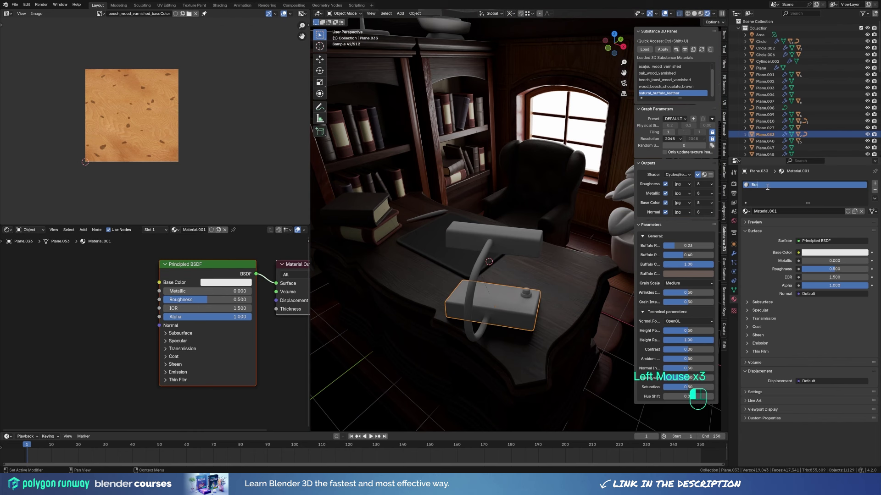
text(ss)
key(Return)
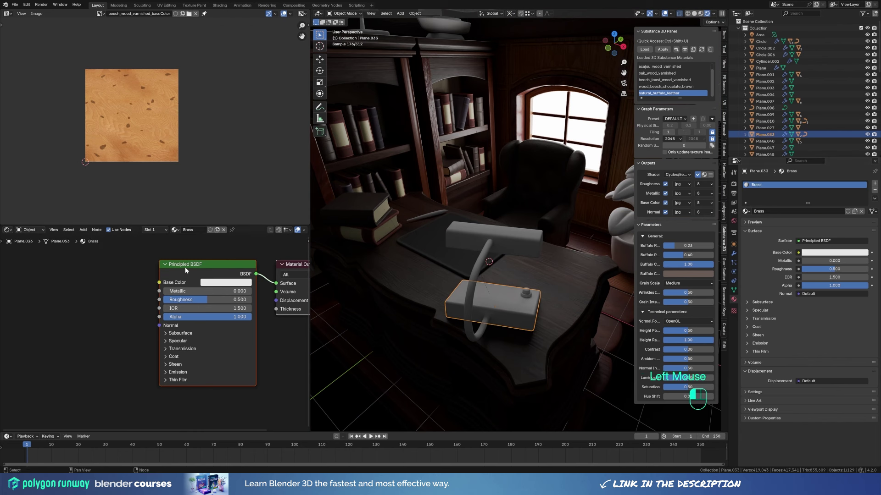
click(525, 306)
click(526, 306)
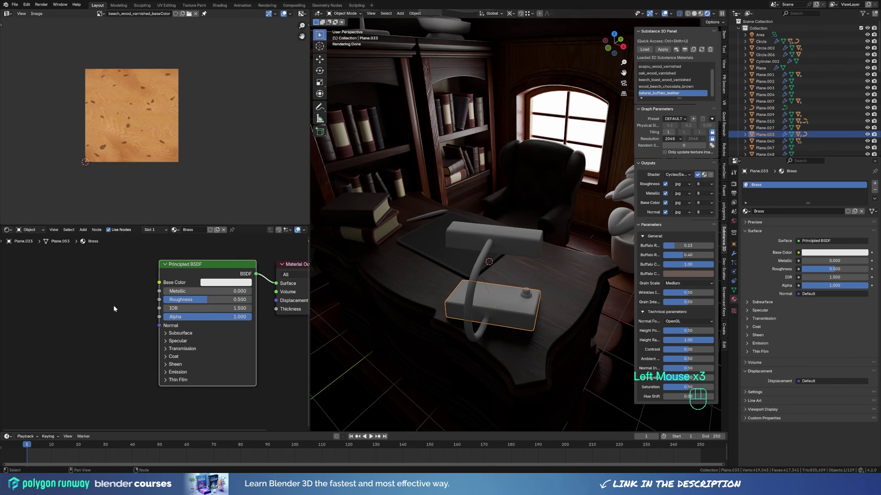
- Set the Brass material's metallic to 1.000 and add an Edges mask node beside its Principled BSDF
drag(178, 291, 257, 292)
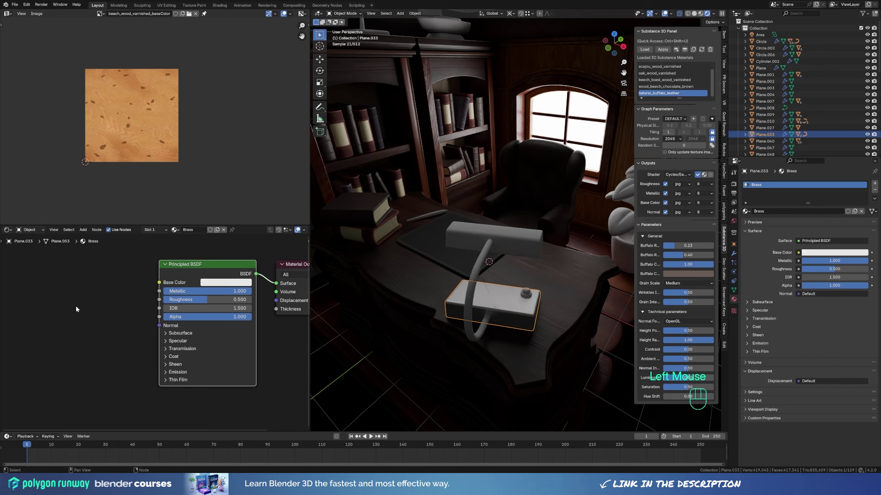
click(77, 306)
key(f)
click(160, 273)
click(165, 382)
click(165, 385)
drag(179, 385, 34, 300)
ctrl+shift+click(57, 312)
- Give Brass a pale golden base color with hue 0.082, saturation 0.517 and value 0.800, and set its roughness to 0.276
click(225, 282)
ctrl+shift+click(199, 274)
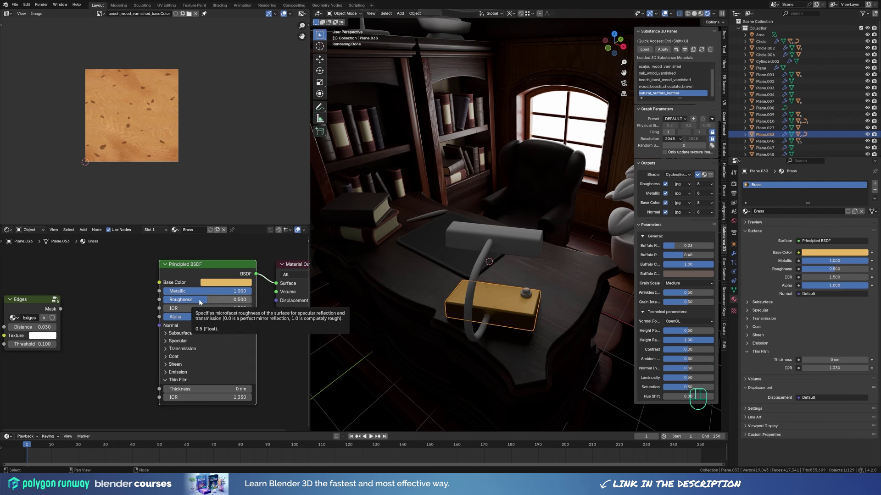
drag(211, 299, 191, 299)
click(226, 282)
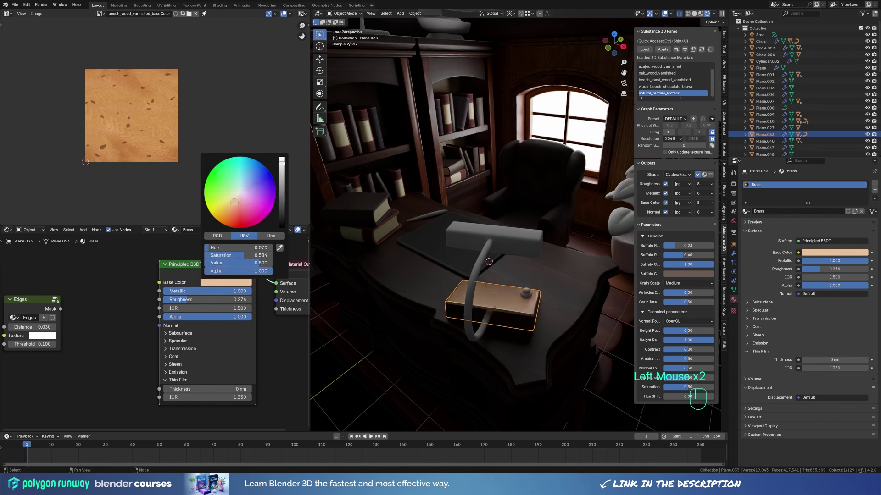
- Insert a Mix Color node before the Brass base color and copy the brass color into its A and B inputs
key(shift+a)
text(mix)
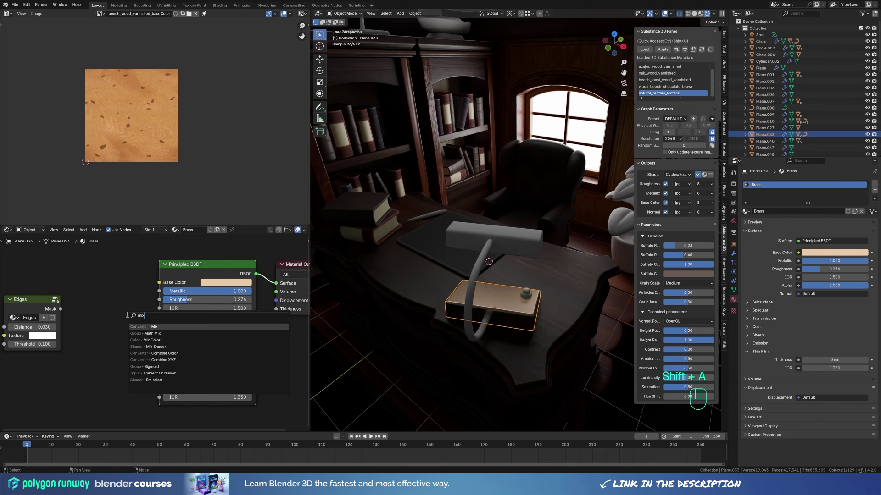
click(147, 346)
click(90, 263)
key(ctrl+v)
- Lighten the brass Mix node's B color to a very pale cream with value 1.000
click(135, 345)
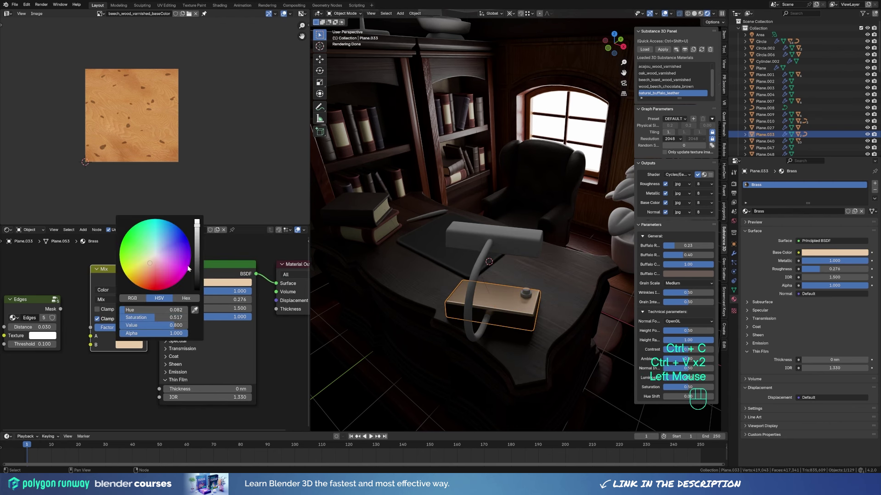
drag(196, 234, 197, 219)
click(135, 345)
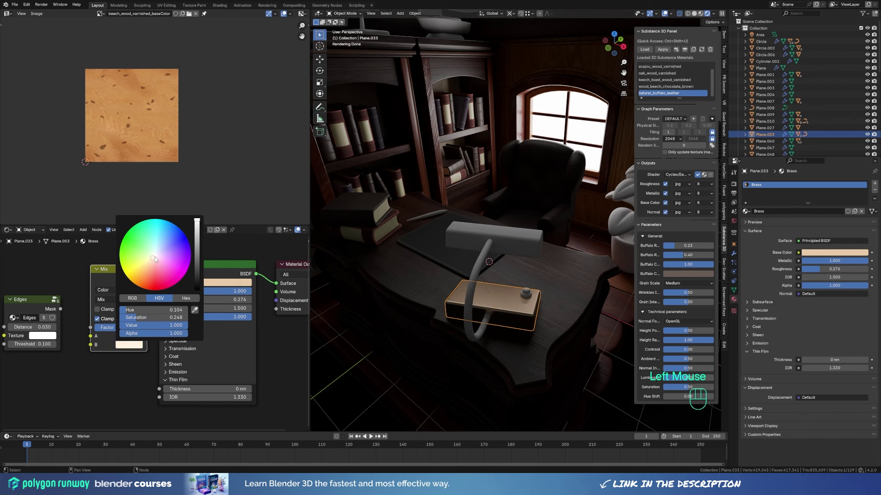
drag(147, 279, 159, 283)
middle_drag(151, 280, 124, 278)
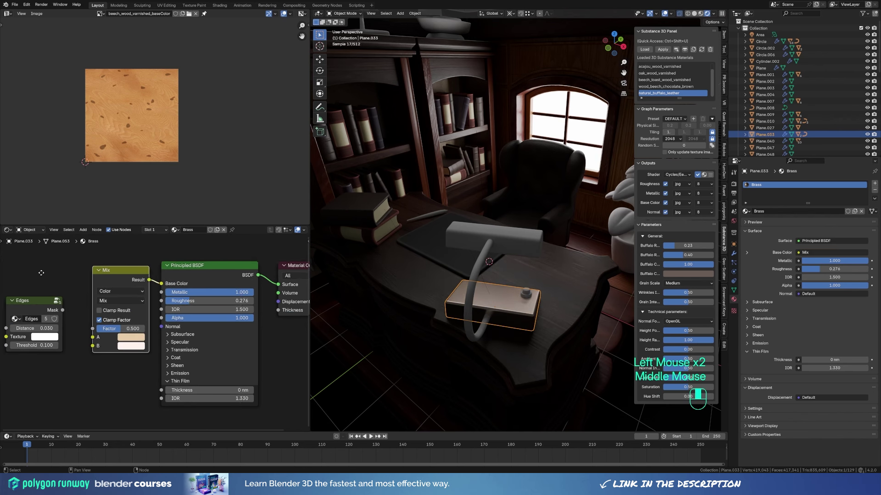
- Try a Grunge 04 node from the texture library on the lamp base and remove it again
scroll(122, 279, down, 2)
key(n)
click(265, 285)
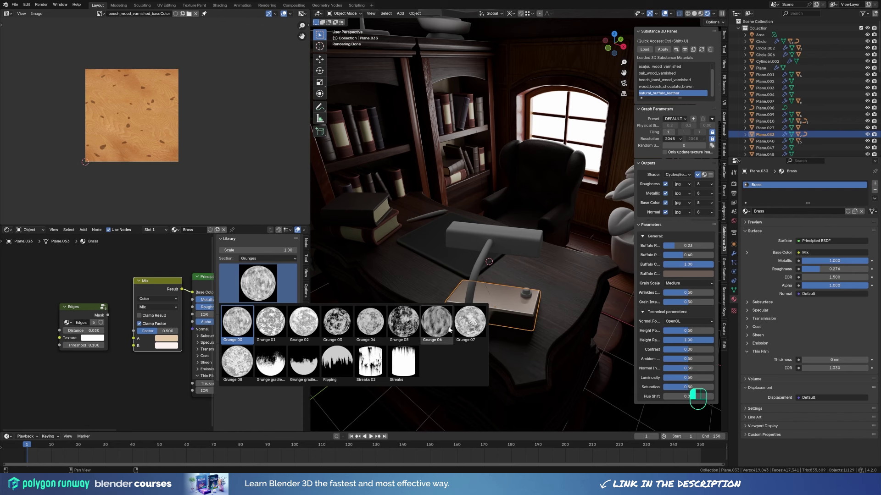
click(373, 326)
middle_drag(80, 369, 64, 339)
ctrl+shift+click(64, 340)
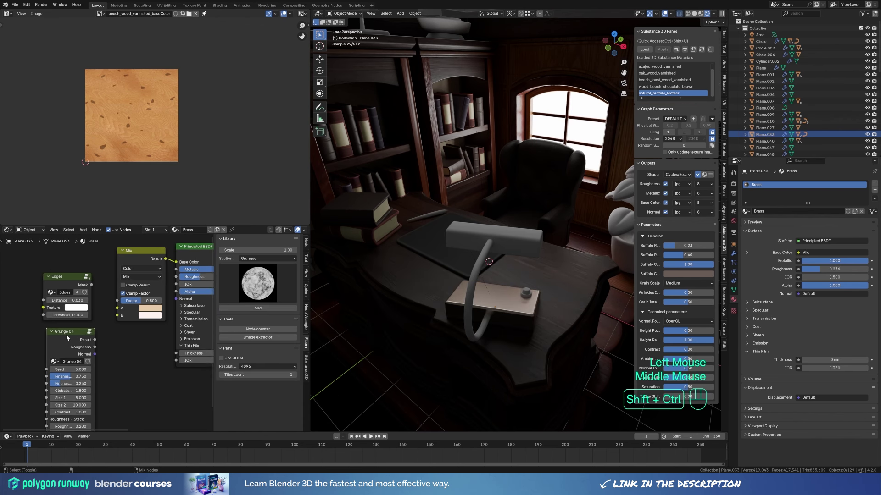
scroll(72, 384, up, 2)
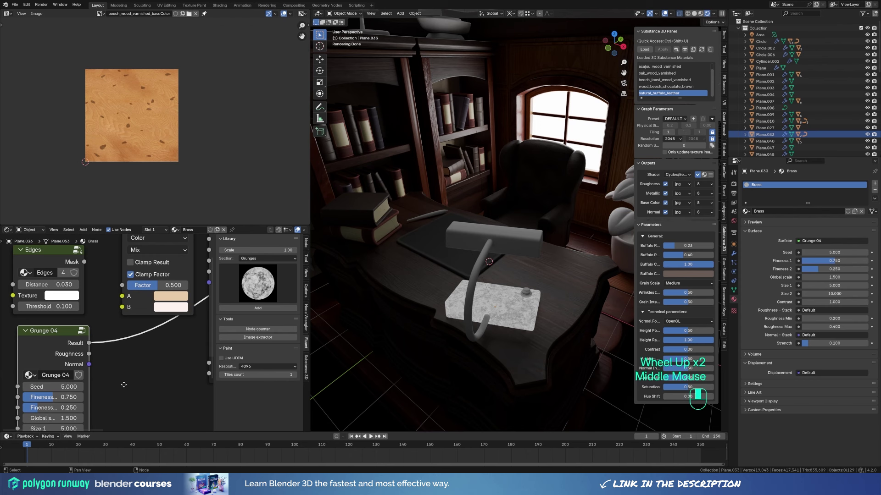
middle_drag(77, 317, 65, 275)
key(x)
- Add a Grunge 00 node to the Brass material and preview it on the lamp base
click(258, 283)
click(237, 320)
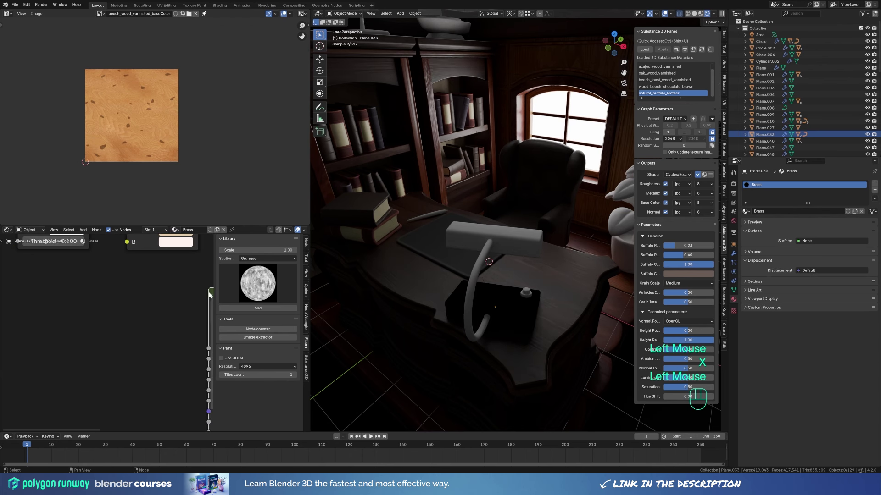
click(257, 308)
click(39, 289)
ctrl+shift+click(90, 291)
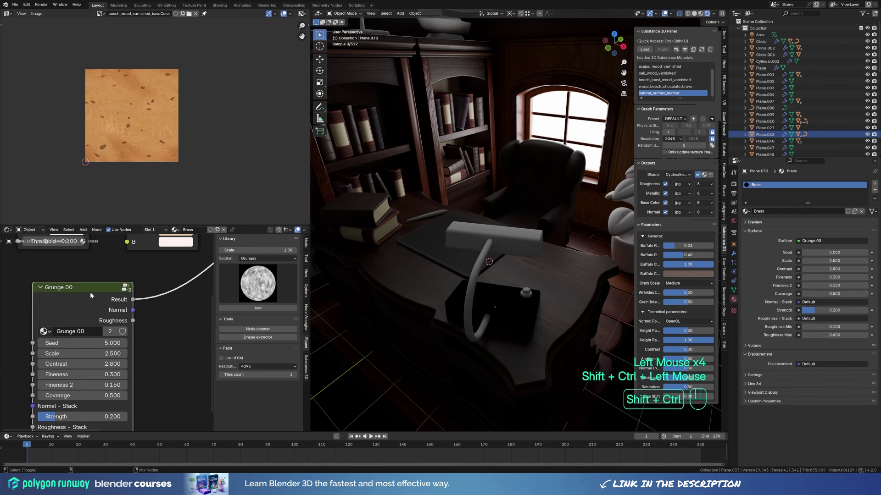
- Adjust the Grunge 00 scale, comparing 0.050, and settle on 0.100
double_click(84, 351)
text(0.1)
key(Return)
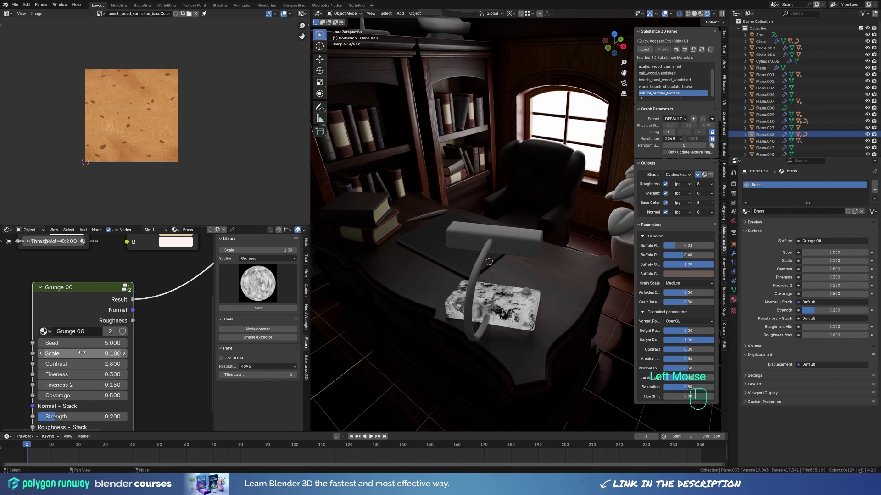
double_click(82, 353)
text(0.05)
key(Return)
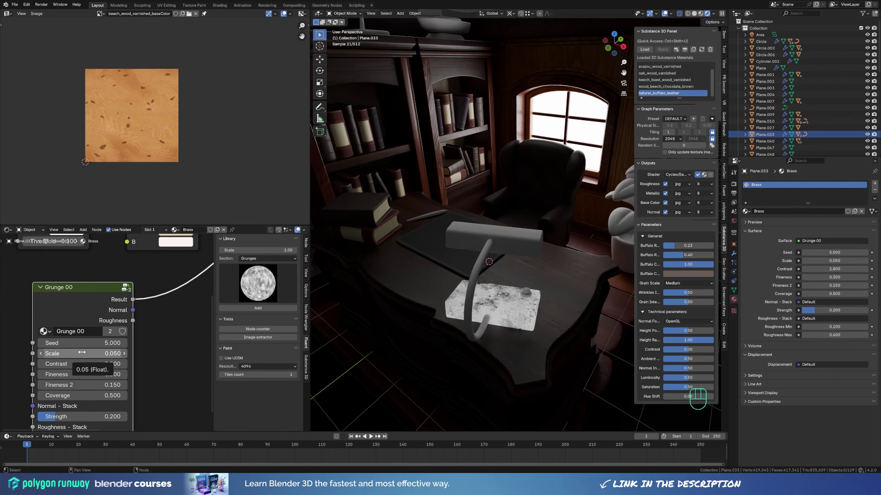
mouse_move(85, 353)
mouse_down()
mouse_move(106, 353)
mouse_move(96, 353)
mouse_up()
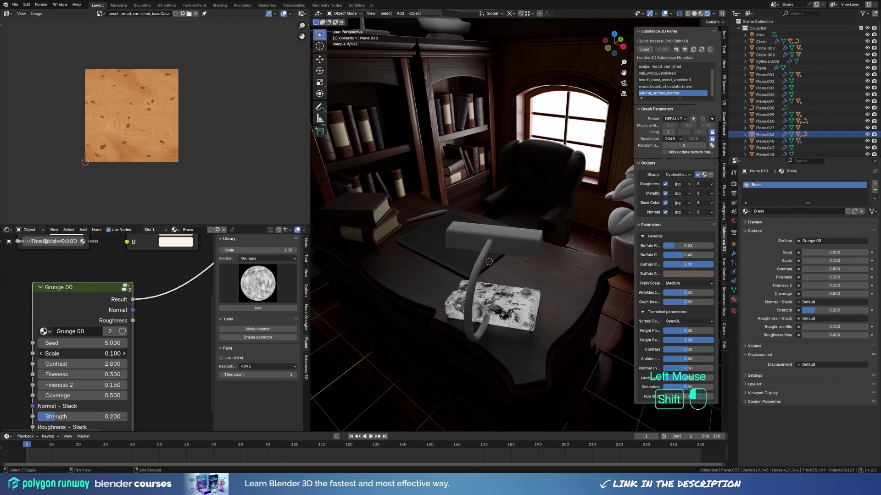
- Set the Grunge 00 minimum roughness to 0.300
scroll(81, 353, down, 2)
middle_drag(83, 353, 85, 299)
click(110, 375)
click(109, 383)
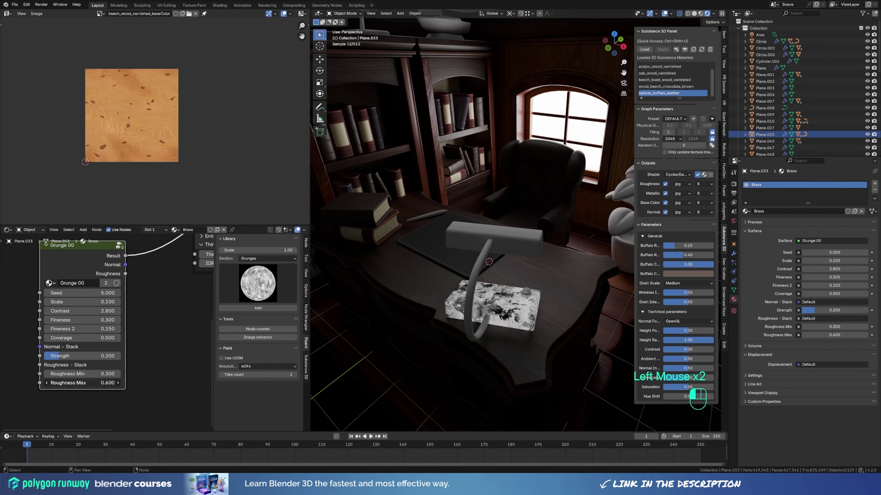
key(Return)
- Connect the Grunge 00 roughness to the brass shader, restore the shader preview, and use the Edges mask as the Mix factor
middle_drag(175, 311, 103, 382)
drag(55, 345, 137, 316)
ctrl+shift+click(165, 287)
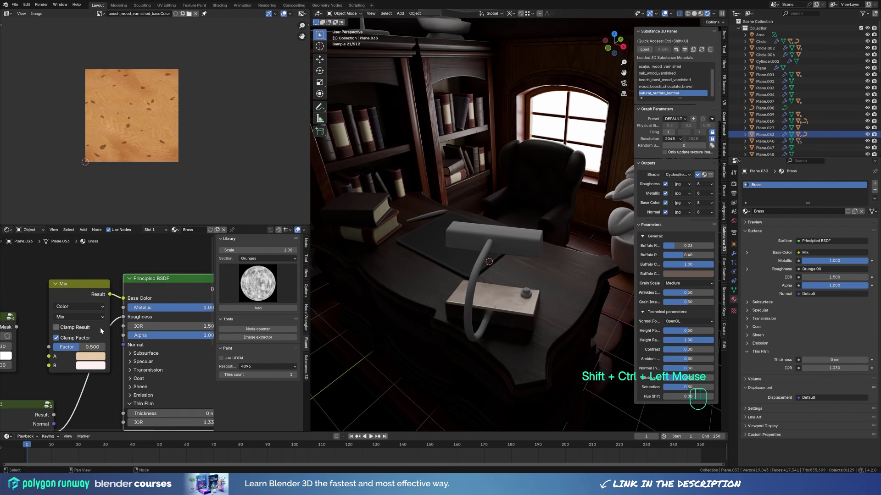
middle_drag(22, 313, 52, 305)
drag(47, 318, 85, 339)
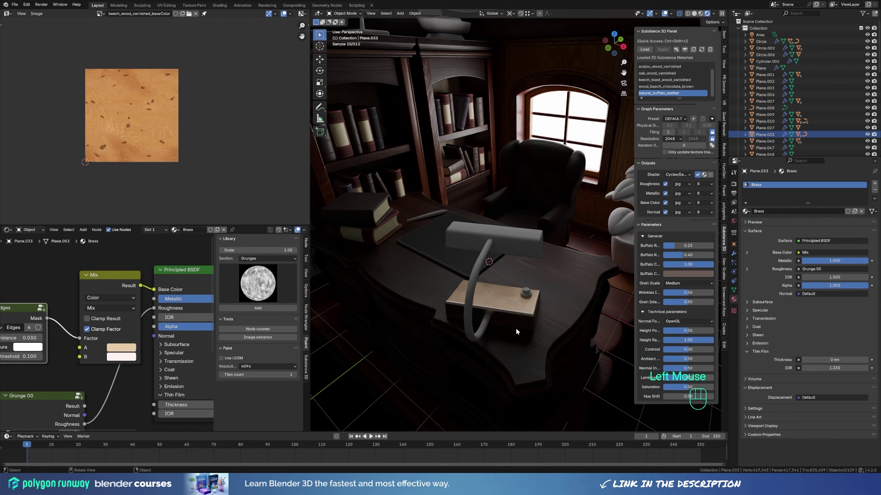
- Create a new material named Shade on the desk lamp's shade
click(525, 251)
double_click(764, 185)
text(Shade)
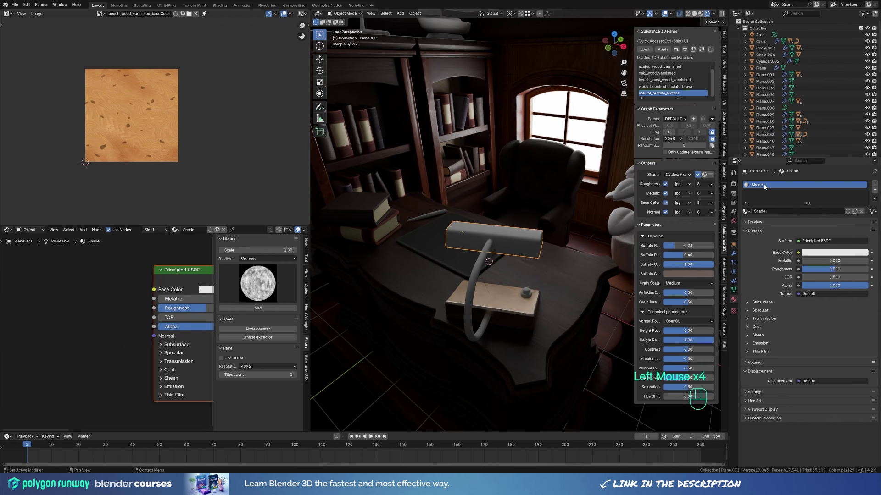
- Give the Shade material a green base color and set its transmission weight to 1.000
click(826, 254)
click(817, 162)
click(863, 164)
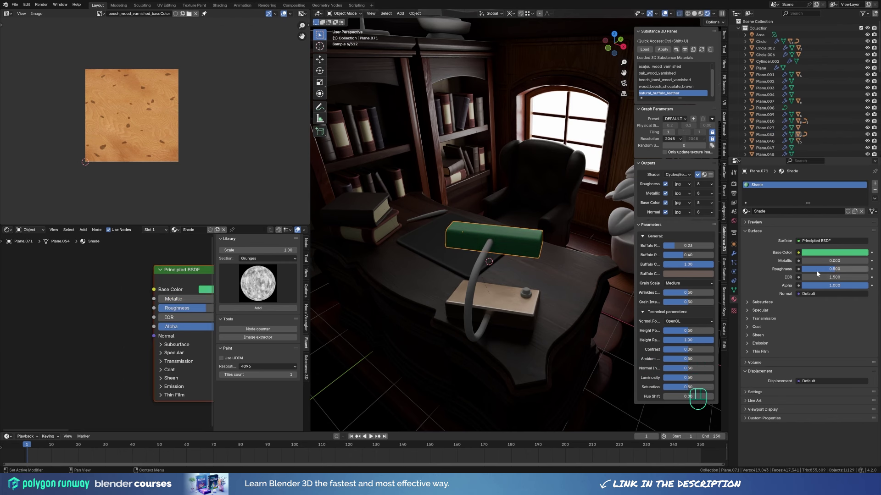
click(748, 319)
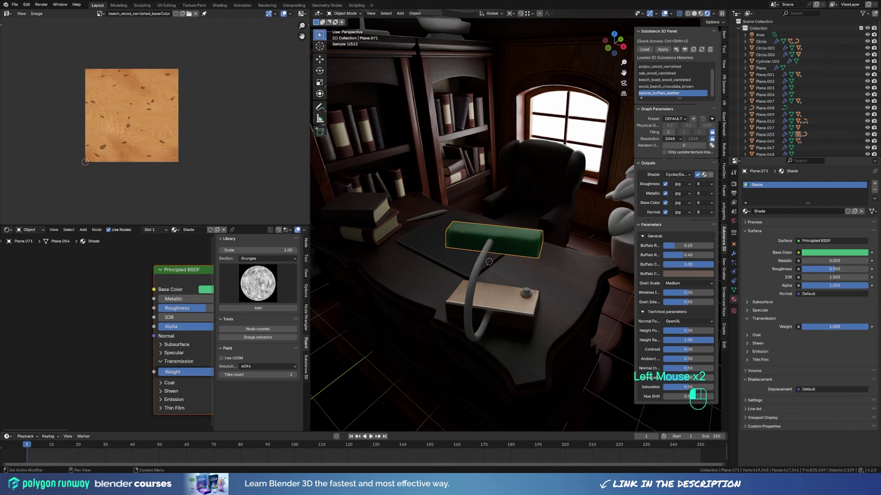
- Snap the 3D cursor to the upper end point of the curved lamp arm
click(494, 245)
key(Tab)
click(492, 239)
key(shift+s)
key(Tab)
- Add a point light at the 3D cursor and lower it about 0.10 m along Z under the lampshade
key(shift+a)
mouse_move(551, 257)
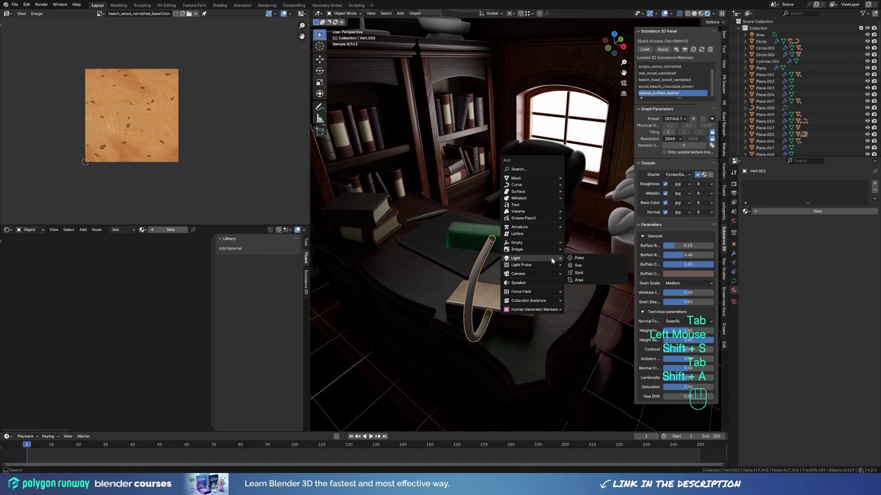
click(579, 258)
key(g)
key(z)
click(518, 260)
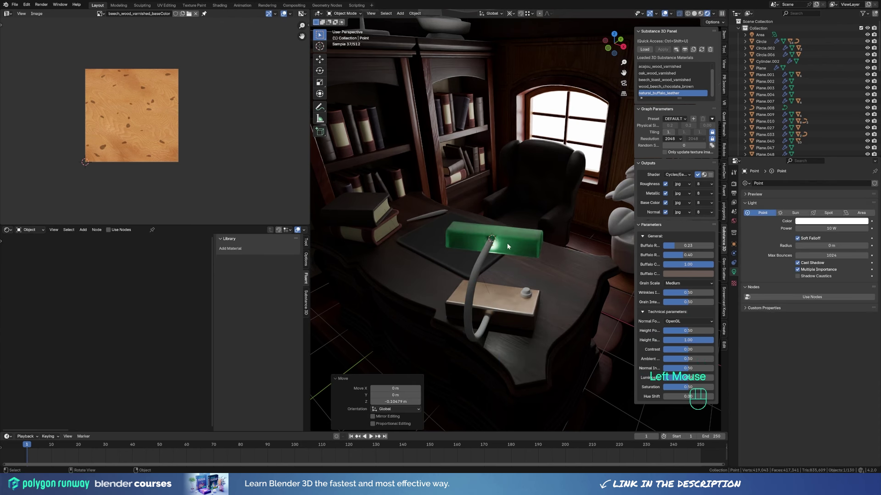
- Set the point light's radius to 0.12 m and shift it about -0.02 m in X and 0.08 m in Y
drag(831, 246, 836, 246)
middle_drag(573, 239, 549, 266)
key(g)
key(y)
key(g)
key(h)
key(Escape)
key(KP_7)
scroll(549, 266, up, 4)
key(g)
click(592, 283)
key(KP_0)
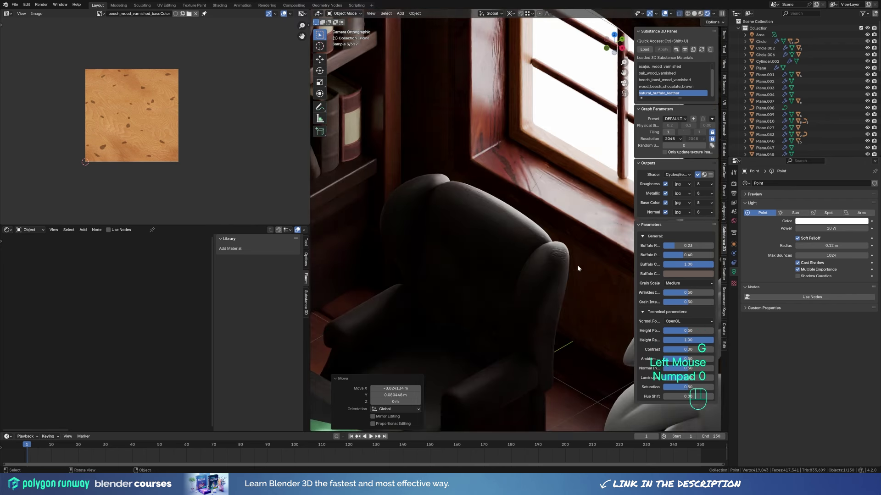
- Tint the lamp's point light a warm orange
scroll(481, 294, down, 3)
key(KP_Decimal)
middle_drag(546, 216, 539, 264)
click(820, 221)
drag(825, 159, 821, 171)
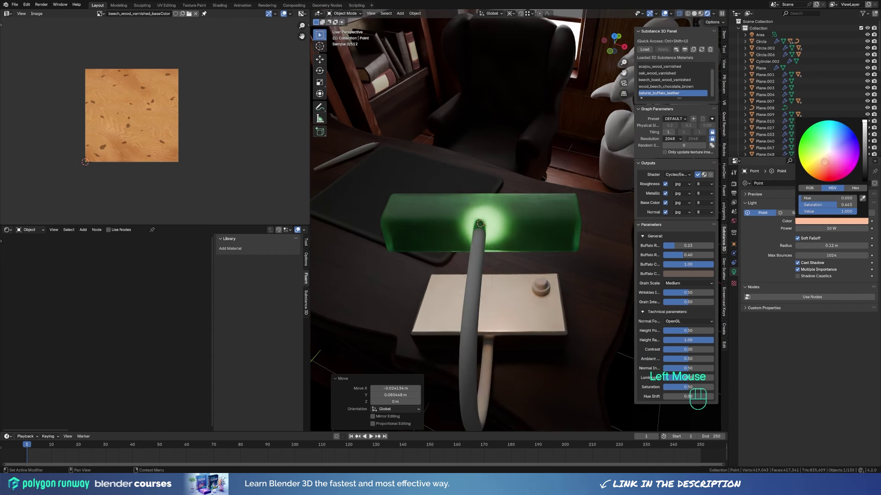
- Assign the existing Chrome material to the round switch on the lamp base
click(541, 293)
click(733, 299)
click(746, 211)
click(757, 222)
- Add the Black material in a second slot on the switch and assign it to the inner knob faces
key(Tab)
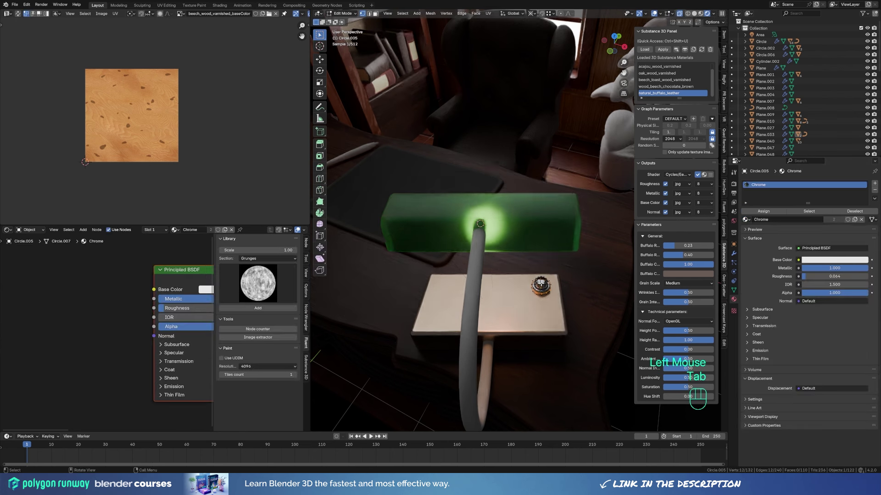
key(1)
click(541, 282)
key(l)
click(875, 183)
click(746, 230)
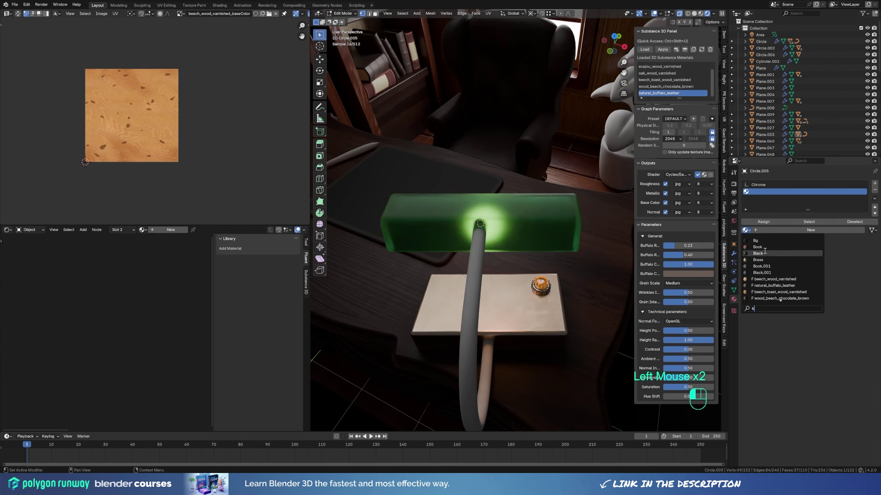
click(759, 252)
click(763, 222)
key(Tab)
- Try the existing Chrome material on the curved lamp arm and remove it again
click(473, 321)
click(745, 211)
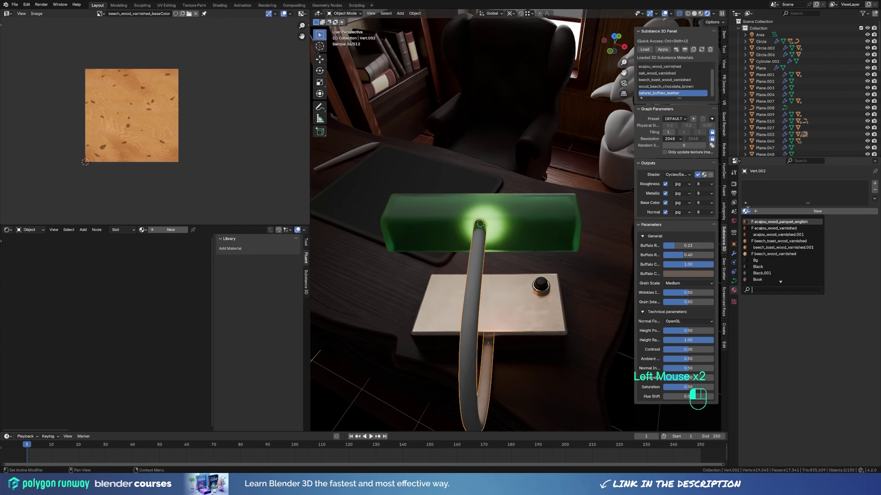
text(ch)
click(758, 222)
scroll(527, 290, down, 2)
middle_drag(527, 290, 521, 270)
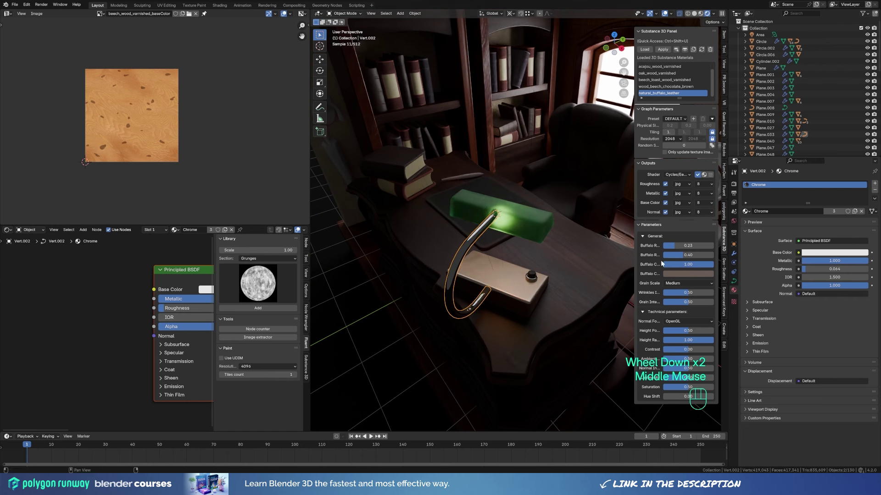
scroll(532, 260, down, 2)
scroll(533, 260, up, 1)
click(874, 190)
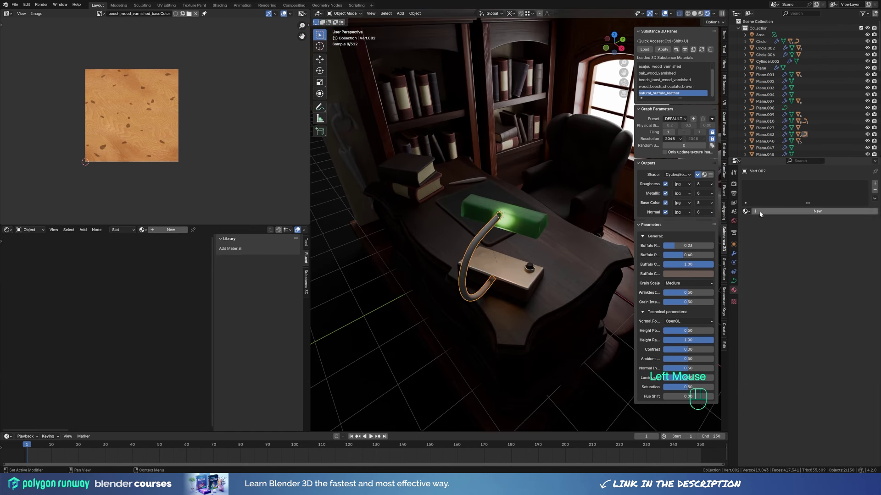
- Create a new material named Metal on the curved lamp arm and raise its metallic value
click(746, 212)
click(780, 212)
click(780, 212)
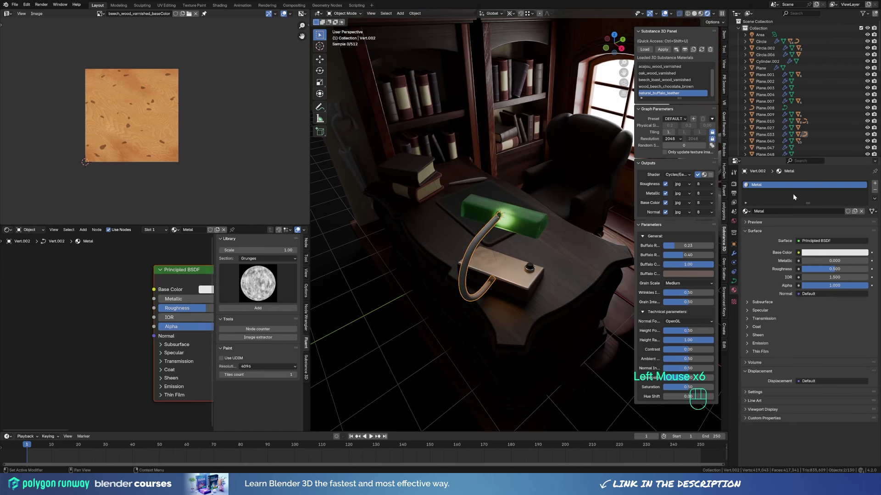
drag(830, 261, 862, 260)
- Create a new material named Leaf on the leaves of the plant beside the chair
scroll(481, 180, down, 2)
shift+middle_drag(482, 180, 484, 251)
click(566, 250)
key(KP_Decimal)
scroll(602, 207, down, 4)
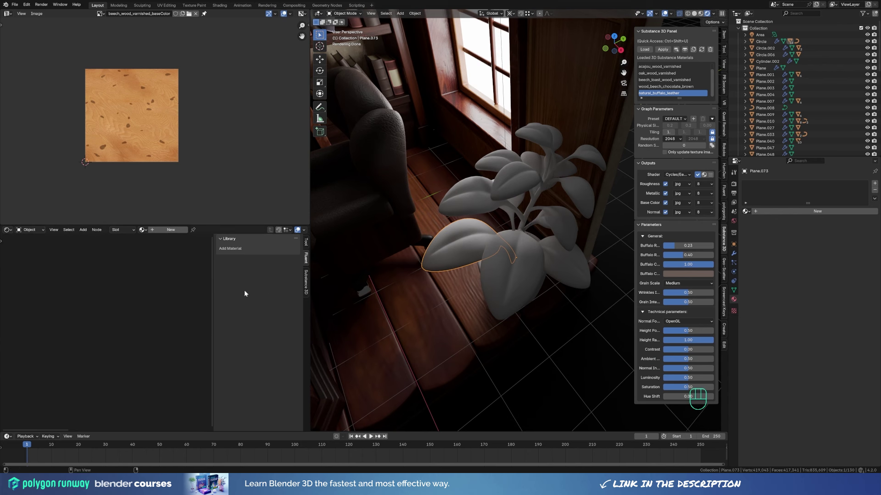
key(n)
click(780, 211)
double_click(756, 186)
text(Lea)
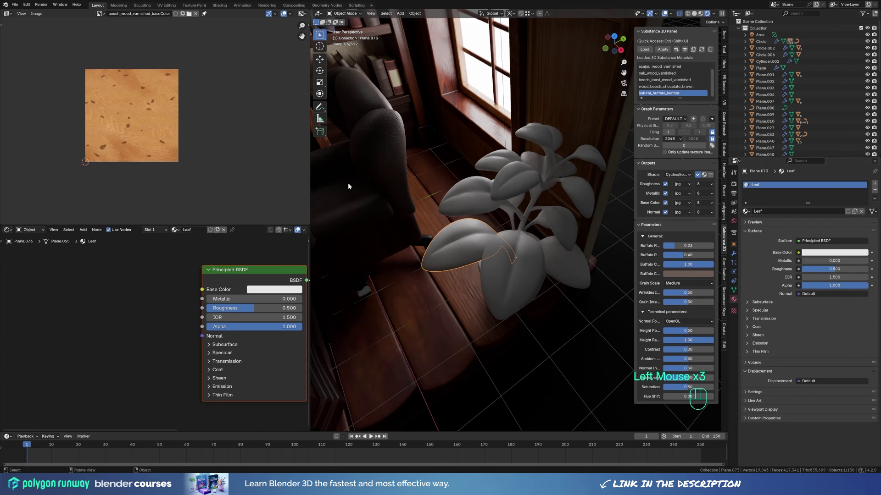
- Add an Edges mask node to Leaf, preview it, and set its distance to 0.120 and threshold to 0.140
text(f)
click(176, 275)
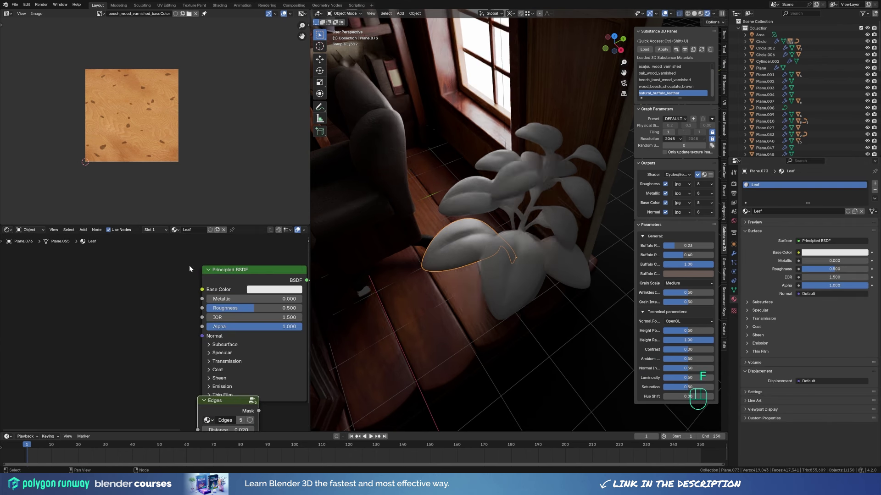
click(85, 287)
ctrl+shift+click(85, 287)
shift+drag(90, 315, 109, 315)
text(12)
key(Return)
text(14)
key(Return)
- Add a Mix Color node with two greens to Leaf, drive its factor with the Edges mask and feed it into the base colour
drag(69, 286, 51, 265)
key(shift+a)
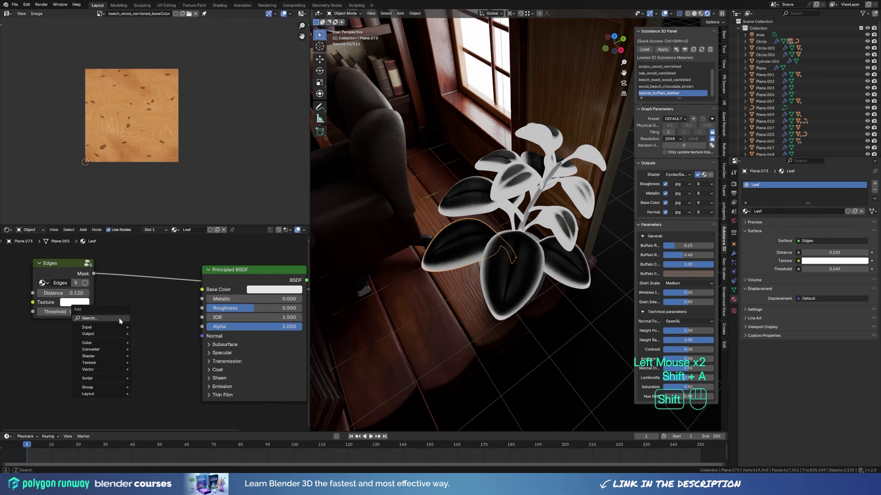
text(mix)
click(133, 345)
click(116, 299)
click(155, 375)
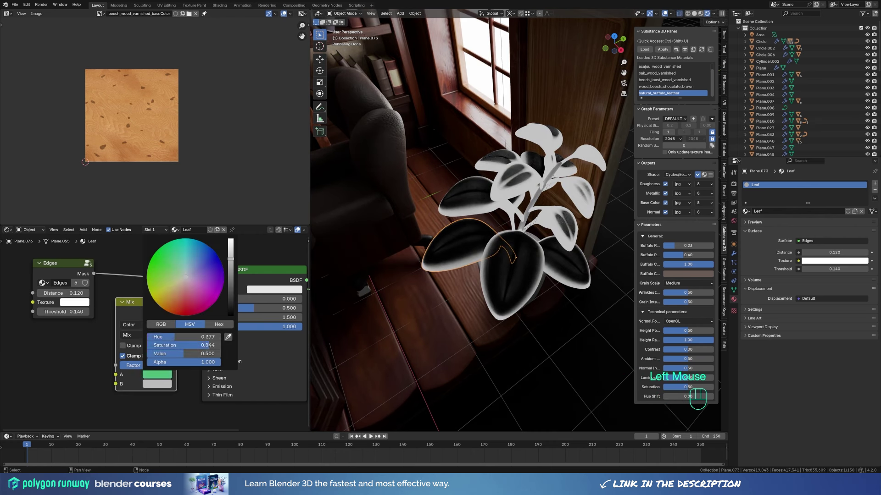
click(161, 385)
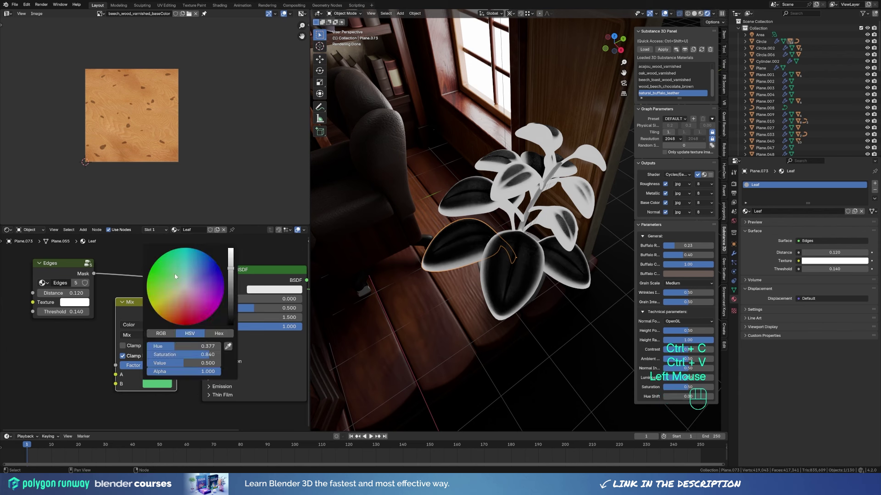
drag(94, 273, 115, 365)
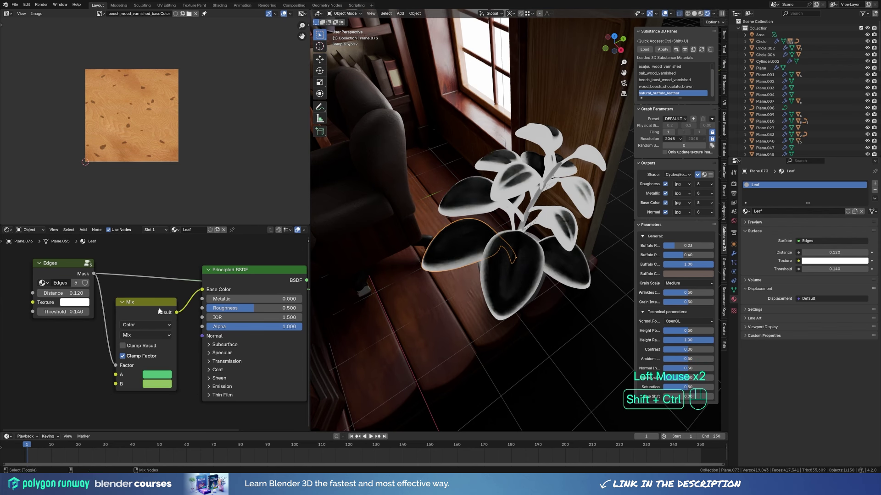
ctrl+shift+click(249, 273)
- Shift both Mix greens of Leaf to a more yellowish green and lower the material's roughness to 0.273
click(157, 375)
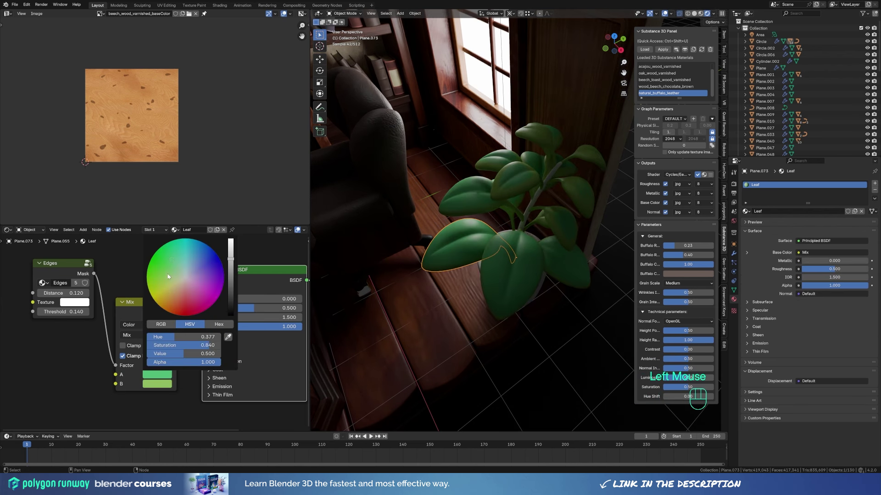
key(ctrl+c)
key(ctrl+v)
click(163, 387)
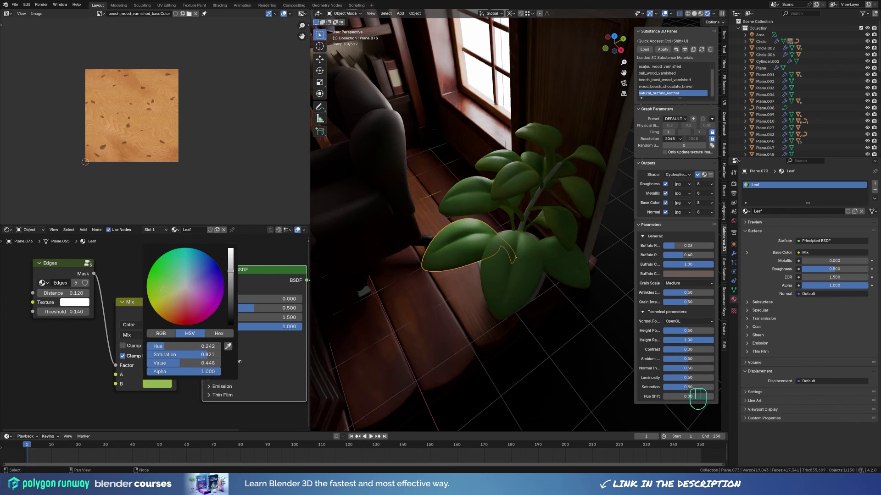
drag(275, 309, 253, 308)
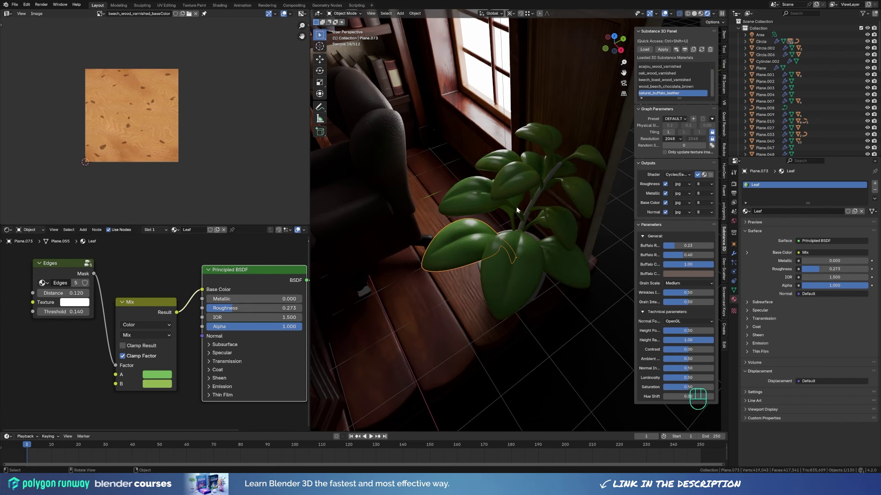
- Assign the existing Leaf material to the plant's central stem
click(528, 214)
click(747, 211)
click(757, 260)
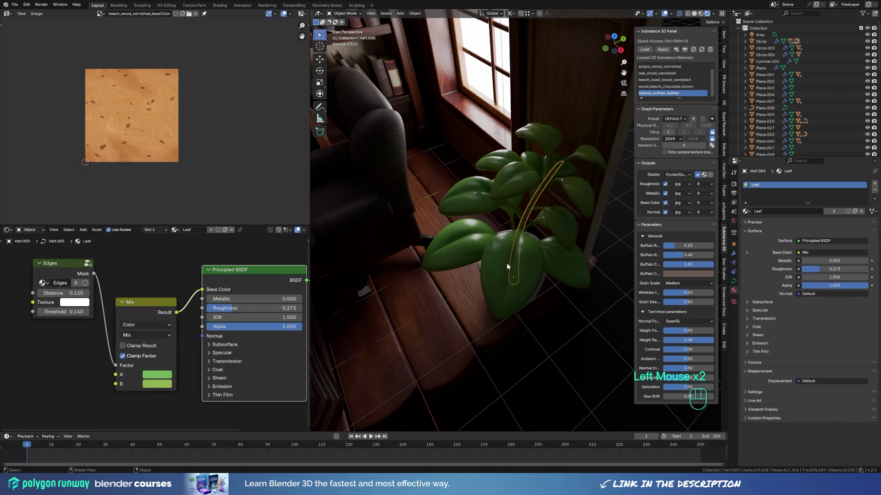
- Add a Noise Texture node and a Color Ramp node to the Leaf material
middle_drag(506, 263, 527, 256)
scroll(527, 256, up, 2)
scroll(87, 367, down, 2)
middle_drag(87, 367, 113, 333)
key(shift+a)
text(noi)
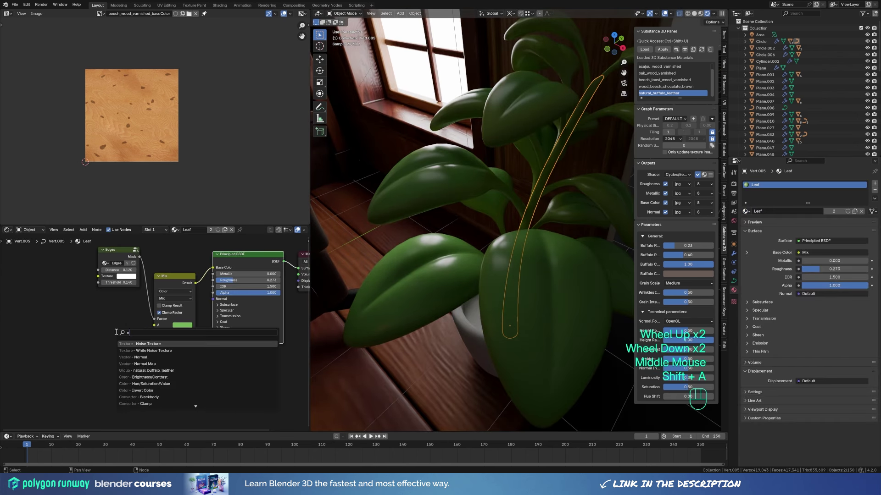
key(Return)
click(14, 338)
key(shift+a)
text(col)
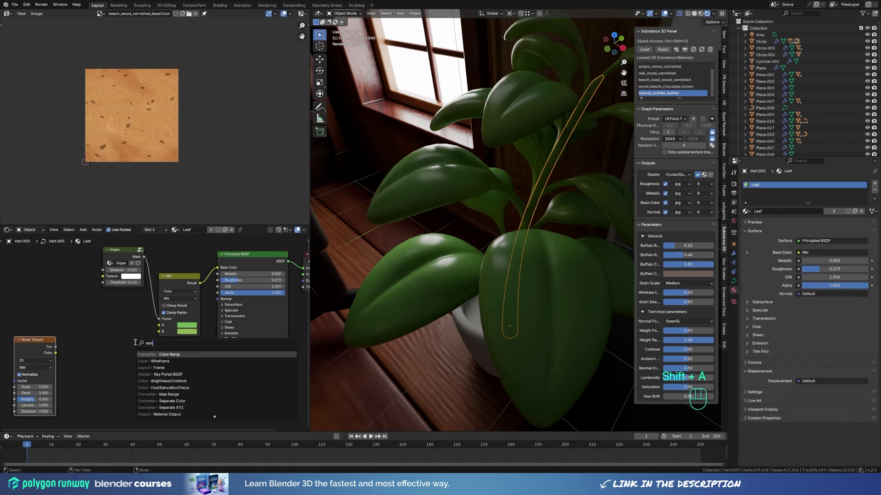
key(Return)
click(77, 344)
- Feed the noise into the Color Ramp, preview it, and create sparse dark spots with noise scale 8.140 and a ramp stop at 0.665
drag(55, 346, 111, 377)
ctrl+shift+click(110, 351)
drag(37, 387, 126, 380)
drag(136, 380, 130, 380)
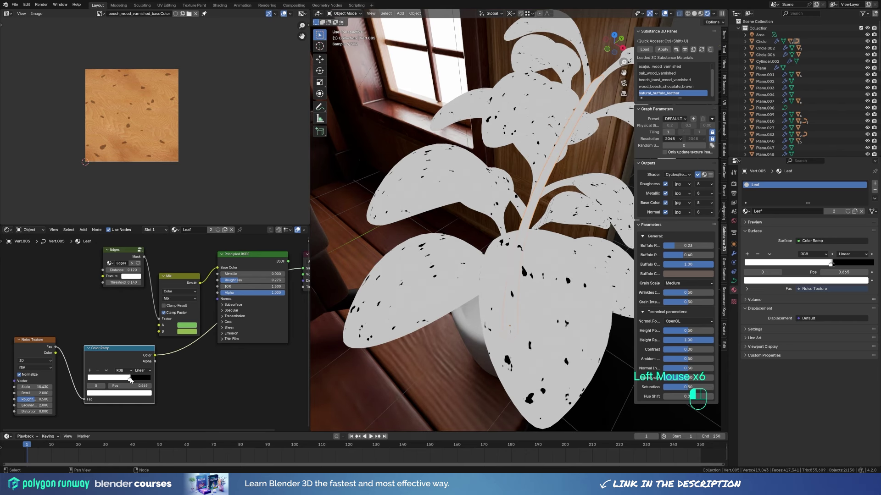
mouse_move(44, 387)
shift+mouse_down()
mouse_move(62, 387)
mouse_move(39, 387)
shift+mouse_up()
mouse_move(37, 387)
shift+mouse_down()
mouse_move(22, 387)
mouse_move(39, 387)
shift+mouse_up()
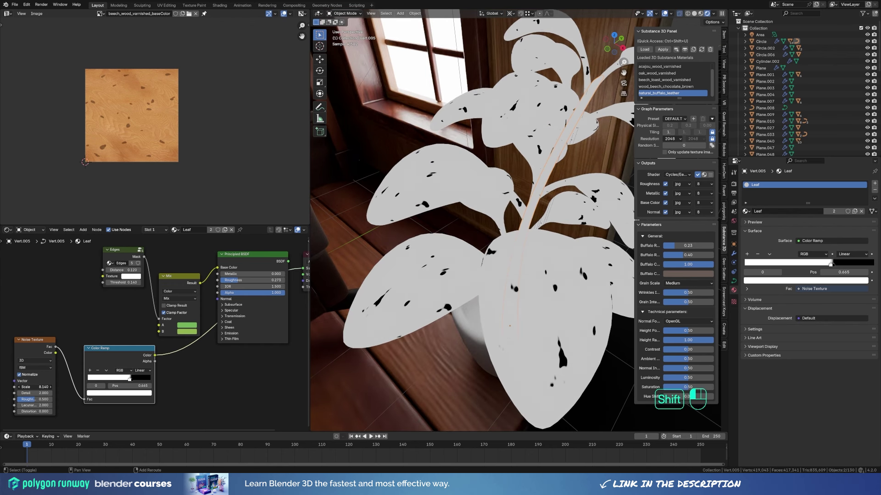
- Spread out the Noise Texture, Color Ramp and Edges nodes to free space before the Mix node
key(g)
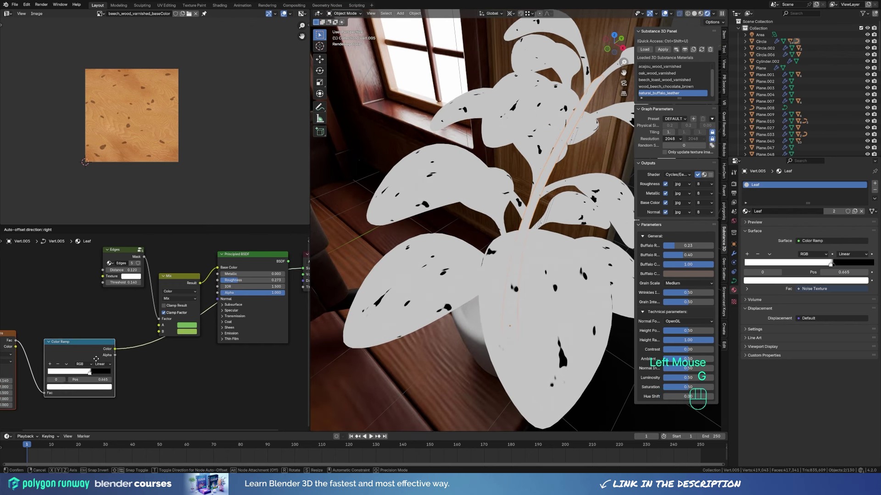
click(94, 376)
drag(118, 256, 44, 275)
key(shift+a)
text(m)
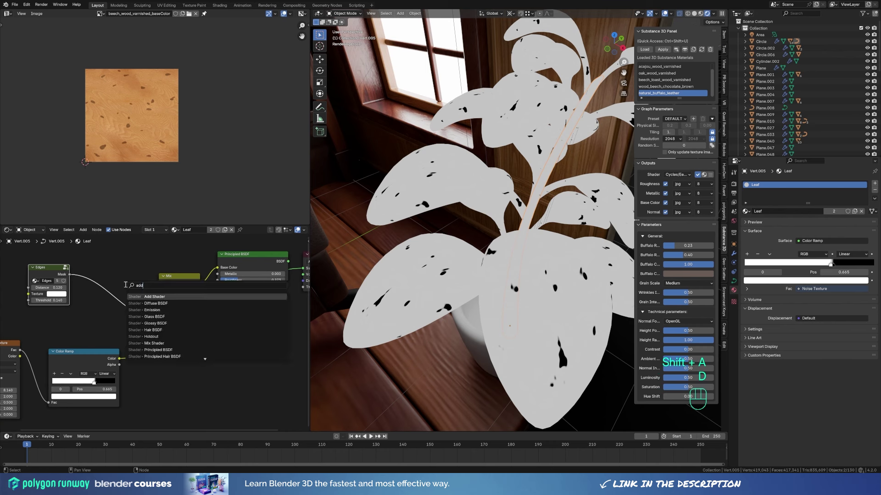
key(Escape)
key(shift+a)
text(m)
key(Escape)
- Insert a Mix Color node between the Edges mask and the green Mix node, and link the Color Ramp to its B input
key(shift+a)
text(mix)
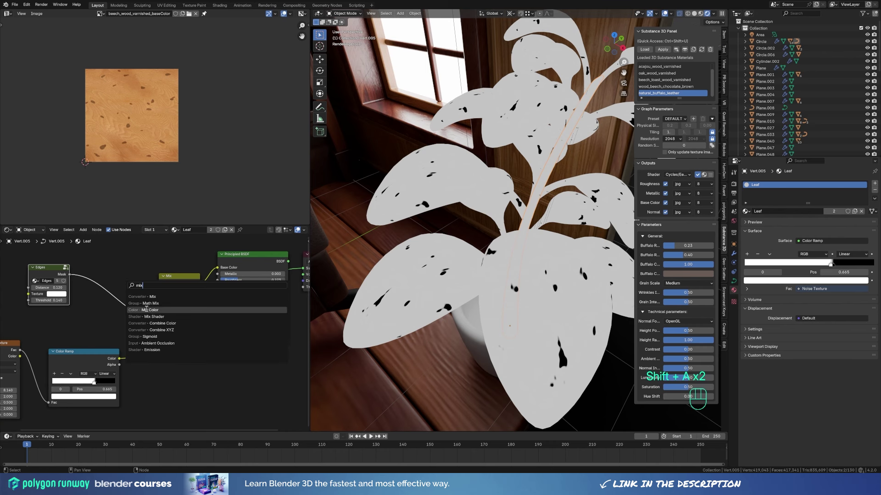
click(139, 310)
click(108, 283)
drag(119, 358, 121, 366)
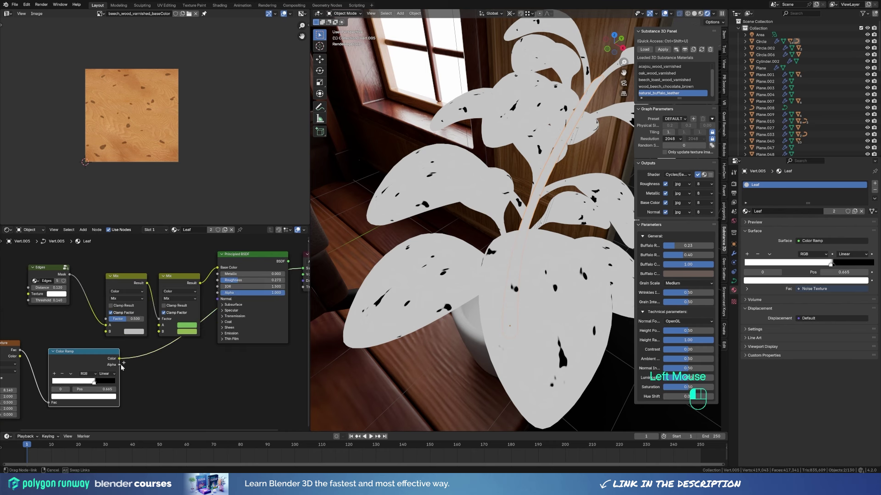
- Preview the new Mix node, switch its blend mode to Add and set its factor to 1.000
ctrl+shift+click(131, 277)
click(123, 299)
click(116, 361)
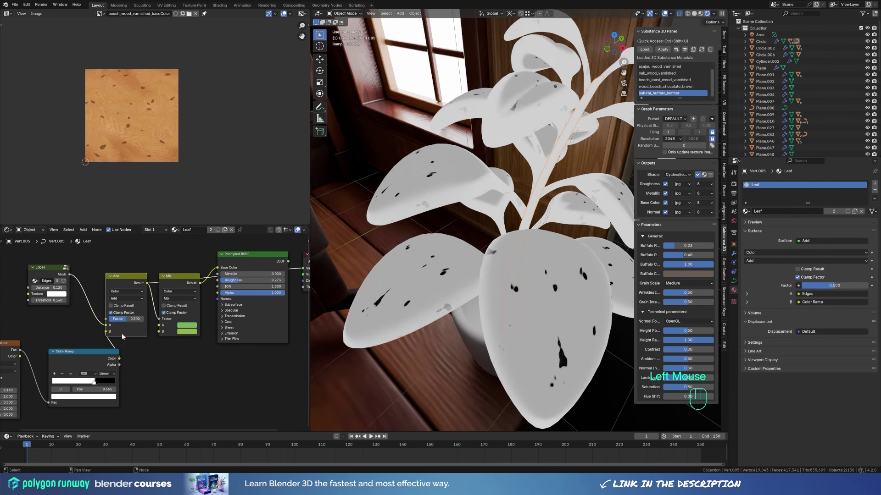
drag(126, 319, 147, 319)
- Make room beside the Add node and insert an Invert Color node between the Color Ramp and the Add node
drag(92, 353, 89, 353)
middle_drag(89, 353, 186, 342)
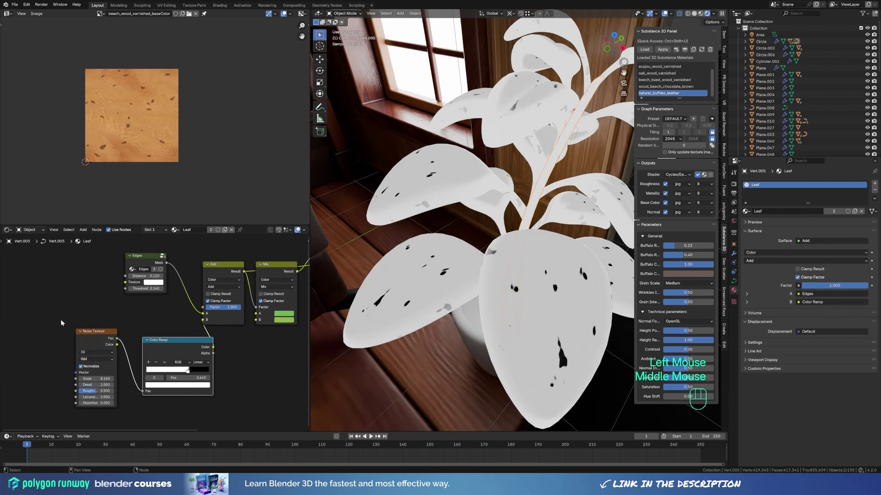
drag(61, 324, 277, 359)
key(g)
click(169, 363)
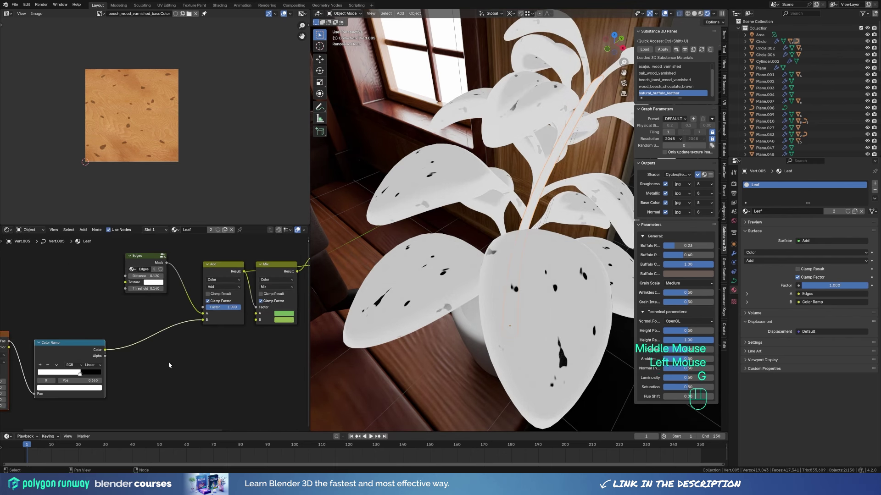
ctrl+shift+click(143, 264)
ctrl+shift+click(220, 275)
key(shift+a)
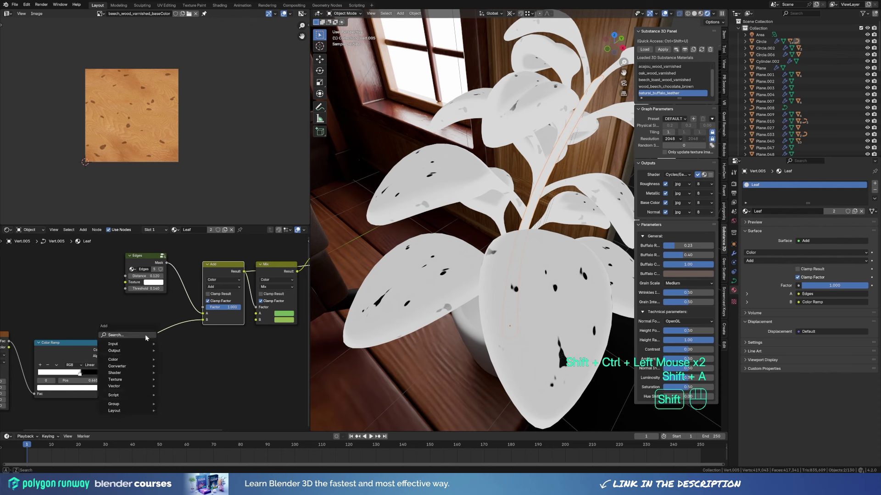
click(145, 338)
text(inv)
key(Return)
click(135, 335)
scroll(562, 250, down, 1)
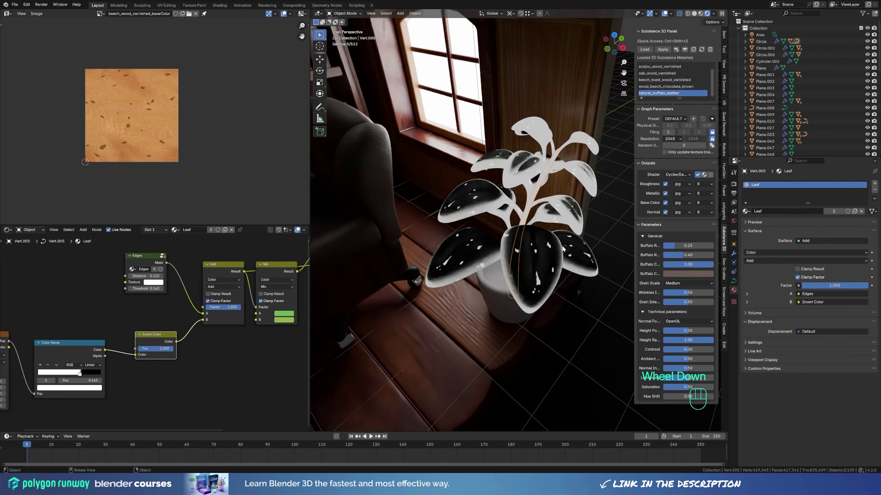
- Brighten the second Mix colour of Leaf to a light yellow-green and reconnect the Principled BSDF to the output
ctrl+shift+click(223, 276)
ctrl+shift+click(276, 275)
middle_drag(229, 303, 135, 311)
click(190, 327)
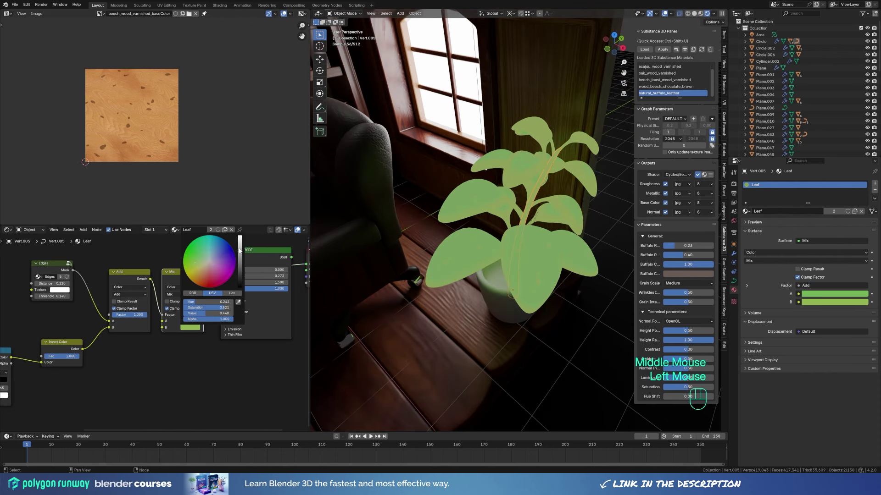
shift+middle_drag(258, 352, 165, 370)
ctrl+shift+click(169, 267)
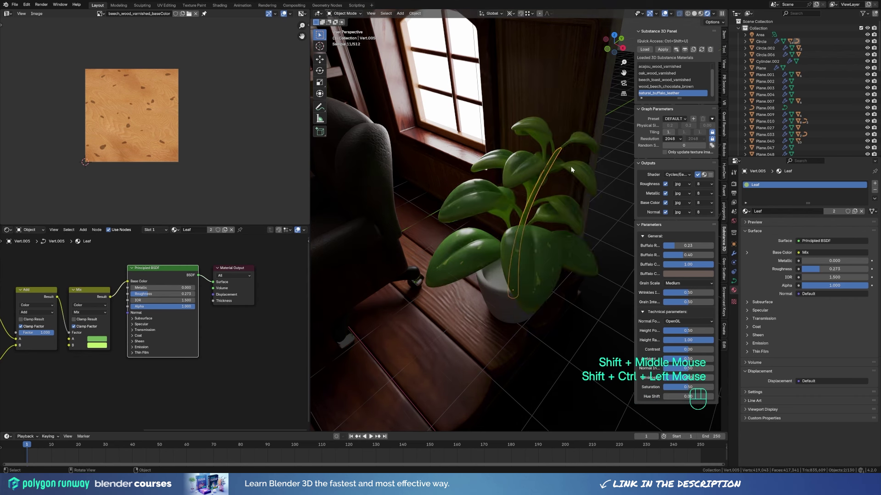
- Create a material named Dirt on the soil in the plant pot with a very dark brown base colour and roughness 1.000
scroll(493, 237, down, 2)
click(514, 248)
click(514, 248)
click(514, 249)
click(514, 250)
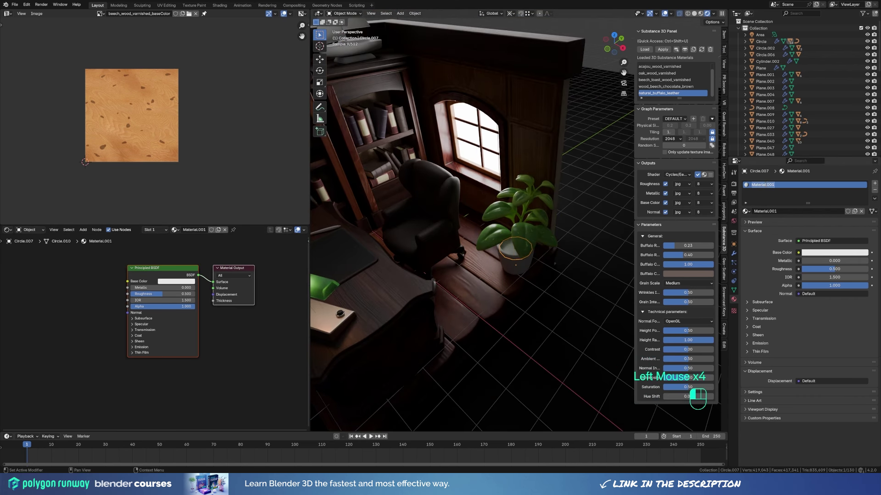
click(854, 254)
click(863, 195)
click(815, 191)
click(862, 198)
drag(836, 268, 868, 269)
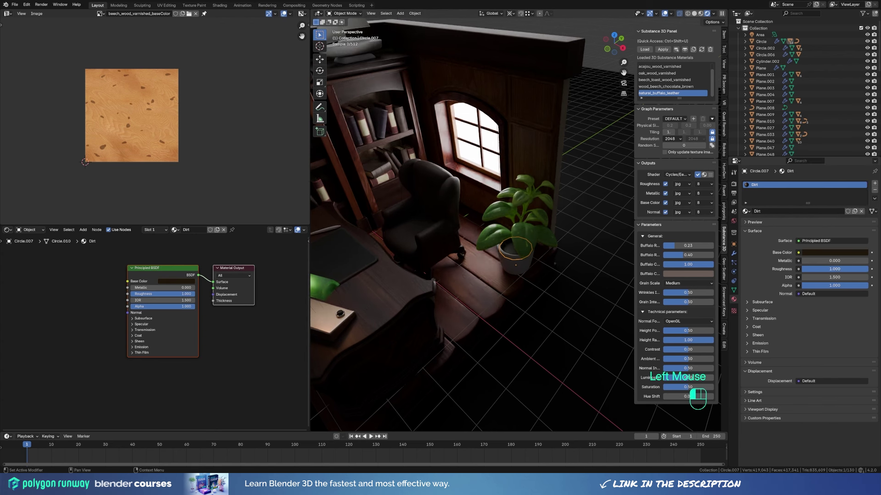
- Create a material named Pot on the plant pot, darken its base colour and lower its roughness
click(523, 263)
click(780, 211)
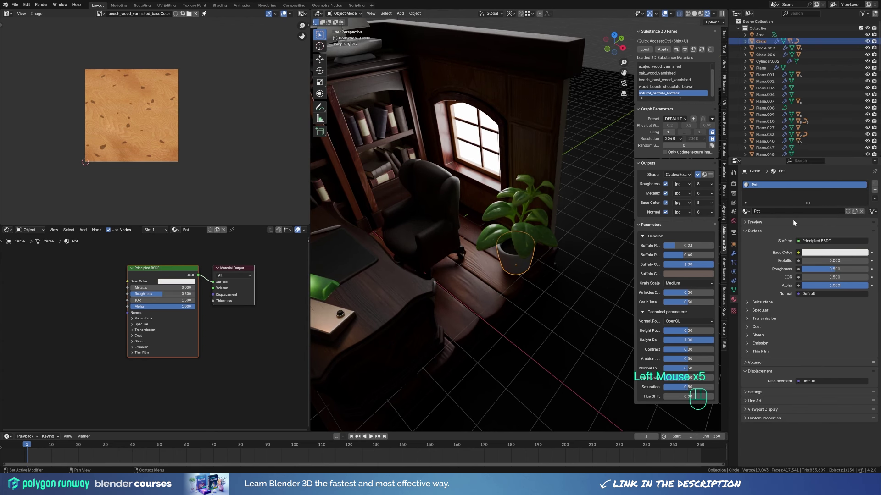
click(834, 253)
click(862, 205)
drag(836, 269, 804, 269)
- Refine the Leaf spots by setting the noise scale to 6.970 and moving the Color Ramp's black stop to about 0.58
click(522, 242)
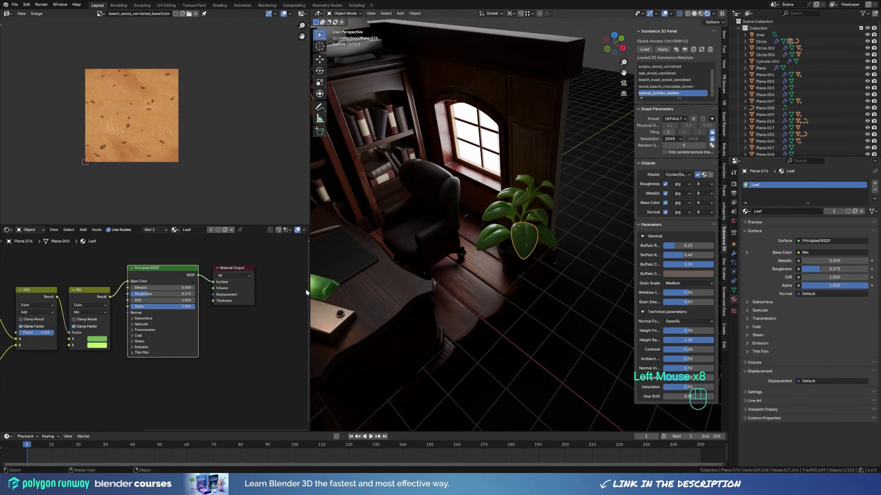
scroll(503, 265, up, 4)
scroll(502, 265, down, 3)
middle_drag(91, 338, 240, 329)
click(117, 288)
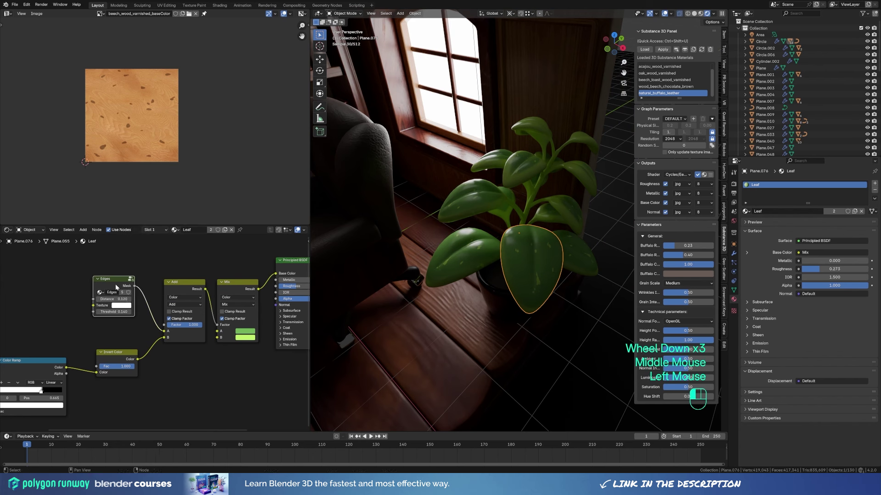
middle_drag(54, 319, 149, 287)
mouse_move(46, 367)
shift+mouse_down()
mouse_move(55, 367)
mouse_move(46, 367)
shift+mouse_up()
shift+click(129, 362)
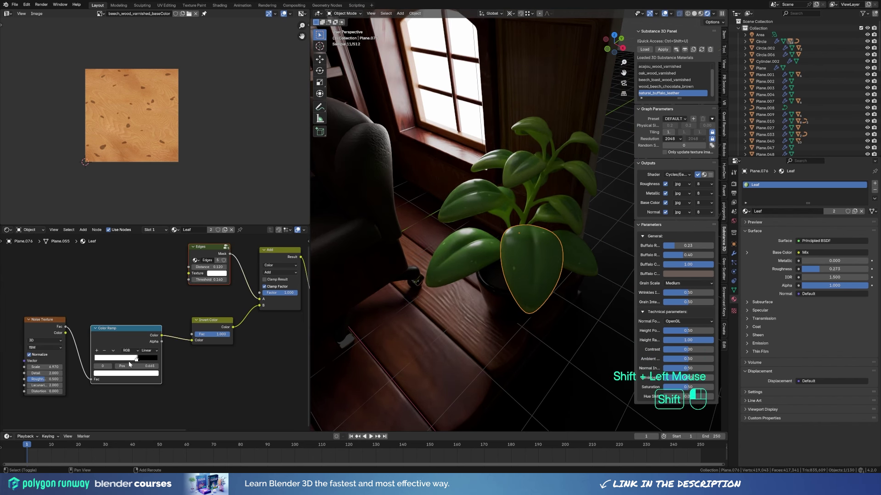
mouse_move(135, 360)
mouse_down()
mouse_move(125, 361)
mouse_move(136, 363)
mouse_up()
drag(137, 360, 132, 359)
scroll(505, 230, down, 3)
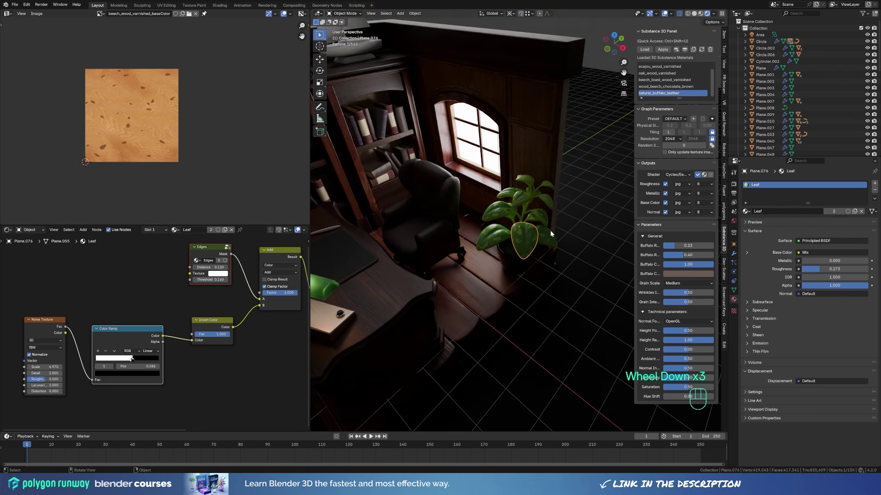
scroll(505, 230, up, 2)
click(532, 275)
shift+click(528, 152)
mouse_move(210, 279)
shift+mouse_down()
mouse_move(228, 279)
mouse_move(215, 280)
shift+mouse_up()
- Assign the Brass material to the backplate of the wall hook holding the umbrella
key(KP_Decimal)
click(450, 104)
scroll(450, 105, down, 2)
mouse_move(473, 184)
shift+middle_down()
mouse_move(452, 115)
mouse_move(463, 179)
shift+middle_up()
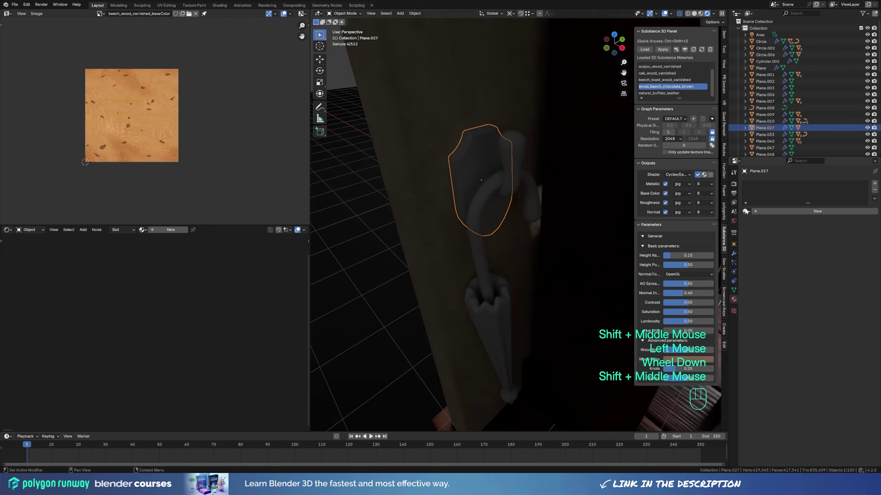
click(746, 211)
text(bra)
click(760, 222)
- Assign the Black material to the curved wall hook on the backplate
click(507, 164)
click(746, 211)
text(b)
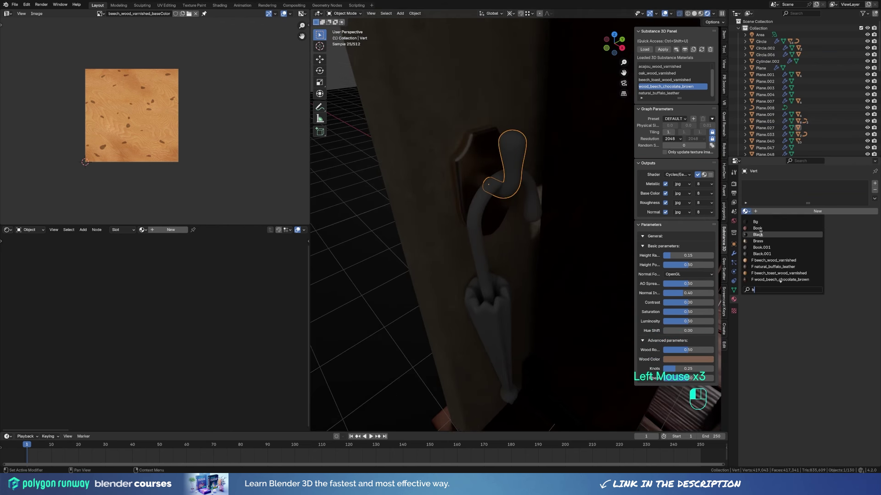
click(760, 233)
- Assign the Black material to the umbrella's curved handle and its folded canopy
click(531, 204)
click(746, 211)
text(b)
click(760, 234)
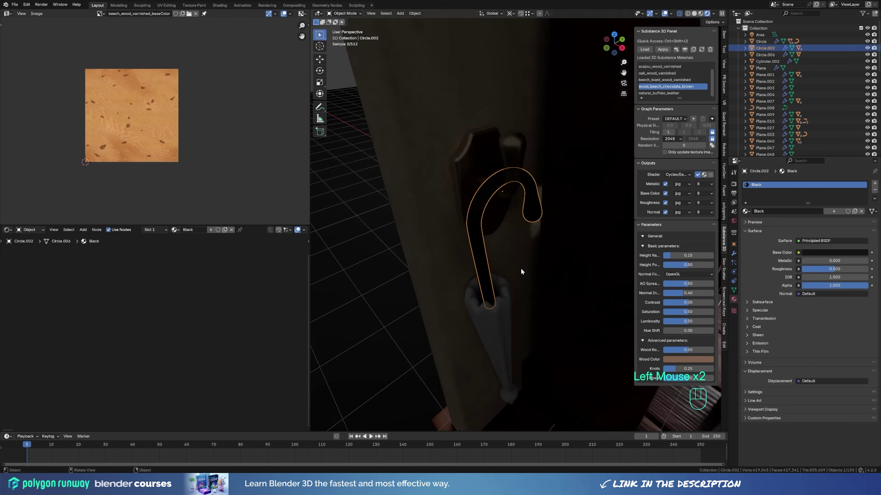
click(500, 296)
click(746, 211)
text(b)
click(760, 234)
- Assign the Chrome material to the metal tip of the umbrella
shift+middle_drag(545, 343, 532, 316)
middle_drag(516, 385, 502, 362)
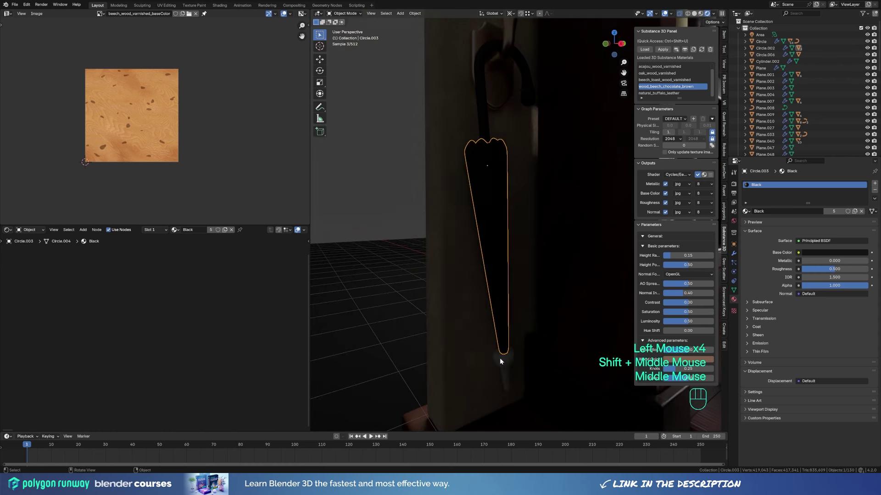
click(502, 362)
click(746, 211)
text(c)
click(751, 221)
scroll(569, 192, down, 2)
middle_drag(559, 191, 520, 222)
scroll(521, 222, down, 1)
shift+middle_drag(521, 222, 526, 203)
scroll(526, 202, down, 2)
mouse_move(526, 203)
shift+middle_down()
mouse_move(527, 223)
mouse_move(525, 214)
shift+middle_up()
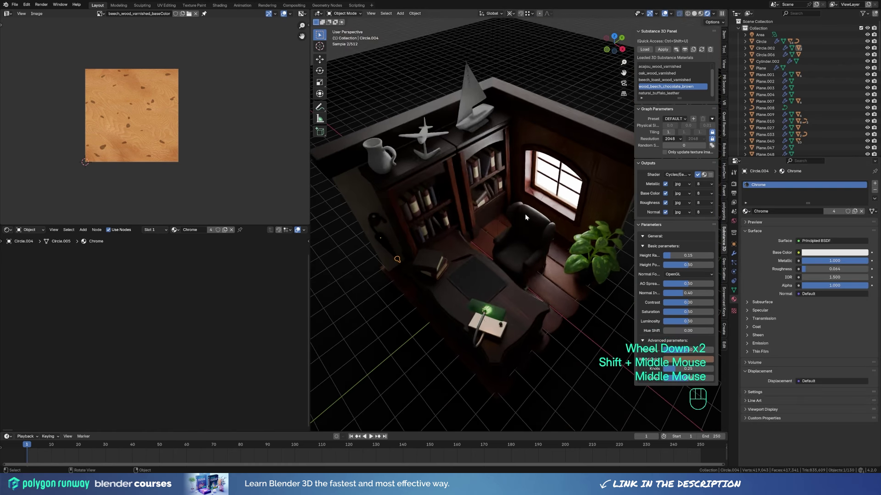
- Create a new material named Vase on the body of the jug on top of the bookcase
scroll(524, 214, up, 1)
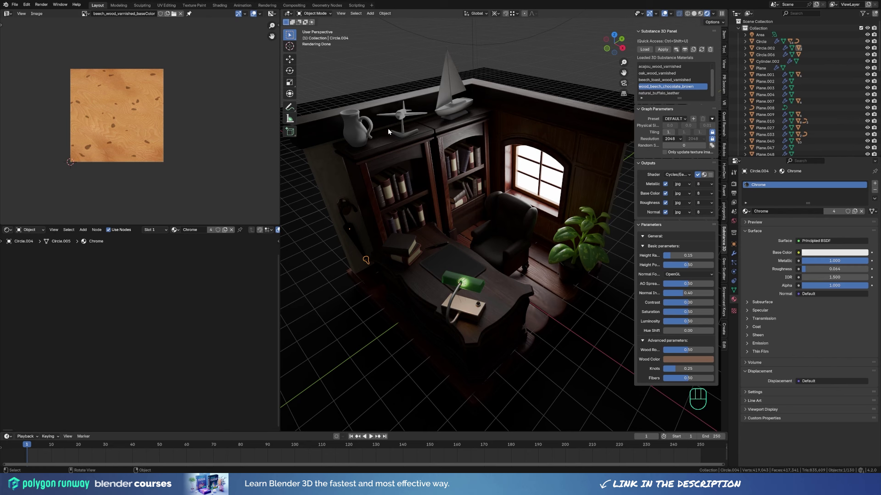
click(357, 133)
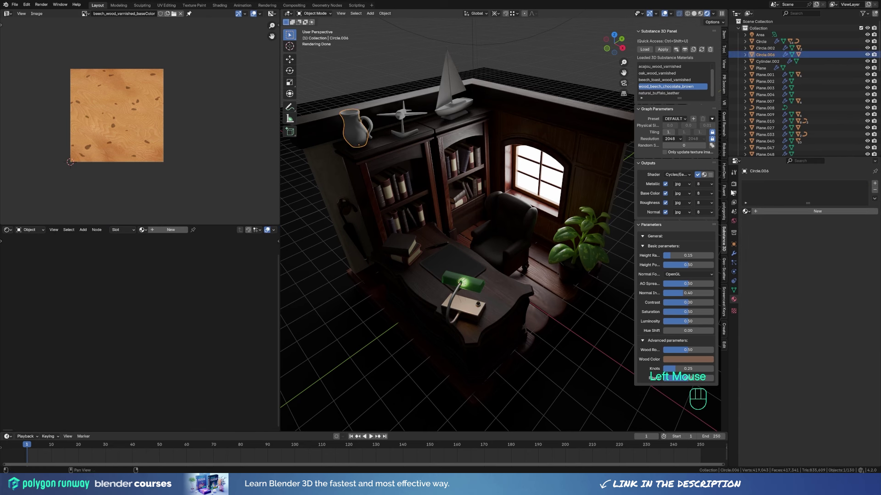
click(758, 185)
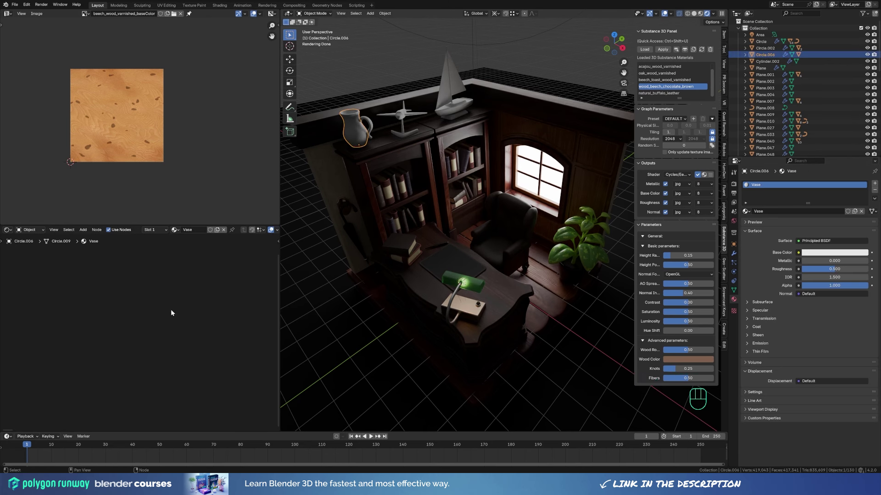
- Add a Wave Texture to the Vase material's nodes and preview it on the jug
key(KP_Decimal)
middle_drag(170, 313, 262, 321)
key(shift+a)
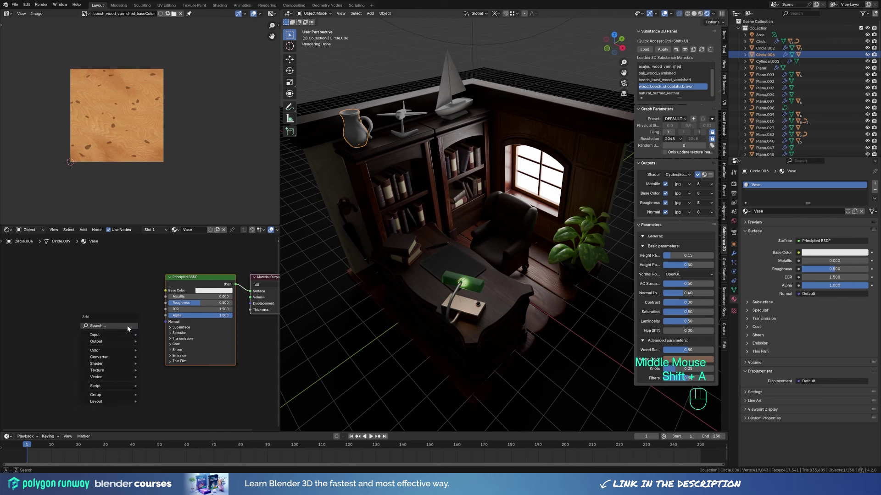
text(wave)
click(151, 346)
click(59, 302)
ctrl+shift+click(81, 307)
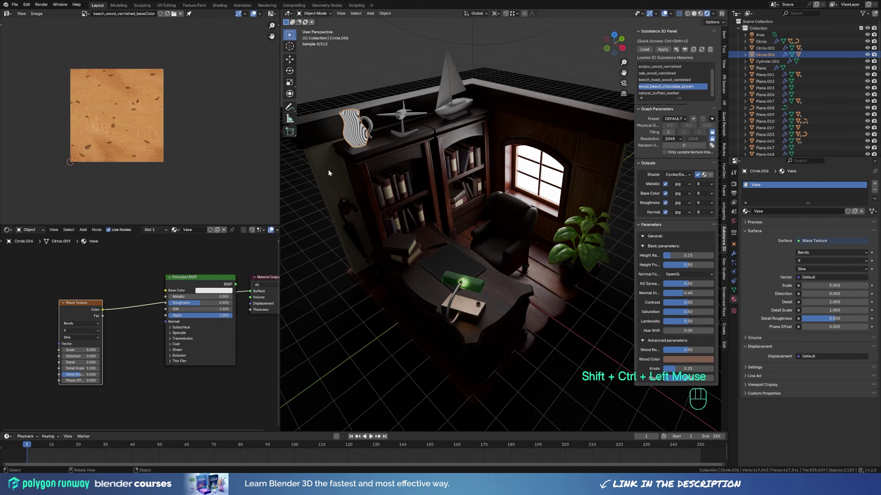
- Set the wave bands to the Z direction, with scale about 1.16 and distortion 9.54, for wide wavy stripes
click(80, 331)
click(78, 358)
drag(80, 356, 97, 350)
shift+middle_drag(404, 155, 464, 213)
scroll(464, 212, up, 3)
scroll(464, 213, down, 2)
shift+middle_drag(369, 227, 434, 237)
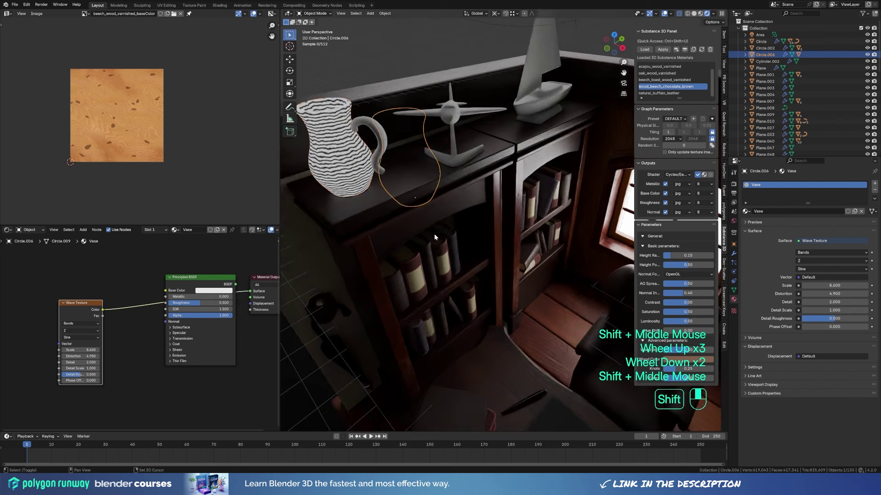
mouse_move(87, 350)
mouse_down()
mouse_move(73, 350)
mouse_move(97, 357)
mouse_up()
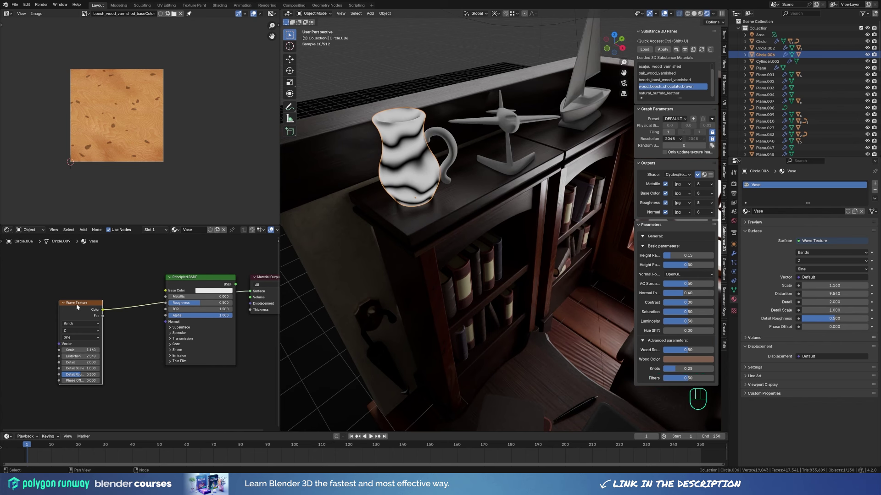
- Insert a Color Ramp after the Wave Texture, with Constant interpolation and the white stop at position 0.495
drag(77, 304, 21, 312)
key(shift+a)
text(col)
key(Return)
click(87, 296)
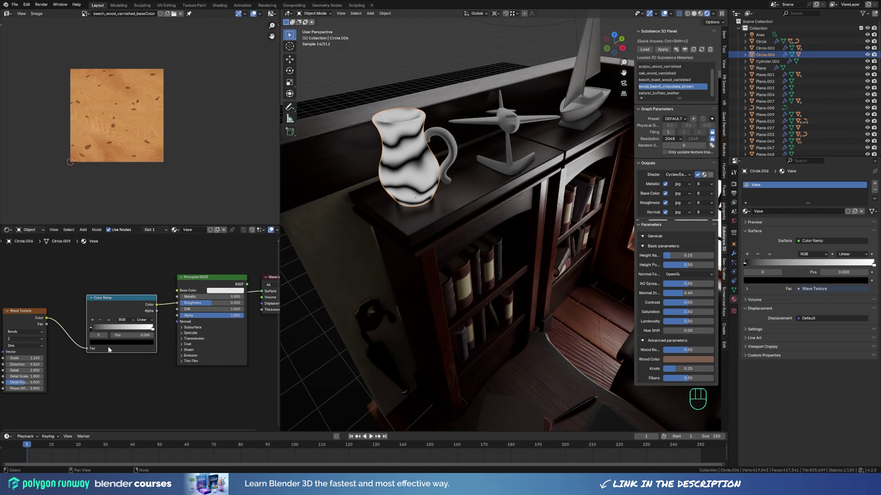
click(142, 320)
click(152, 352)
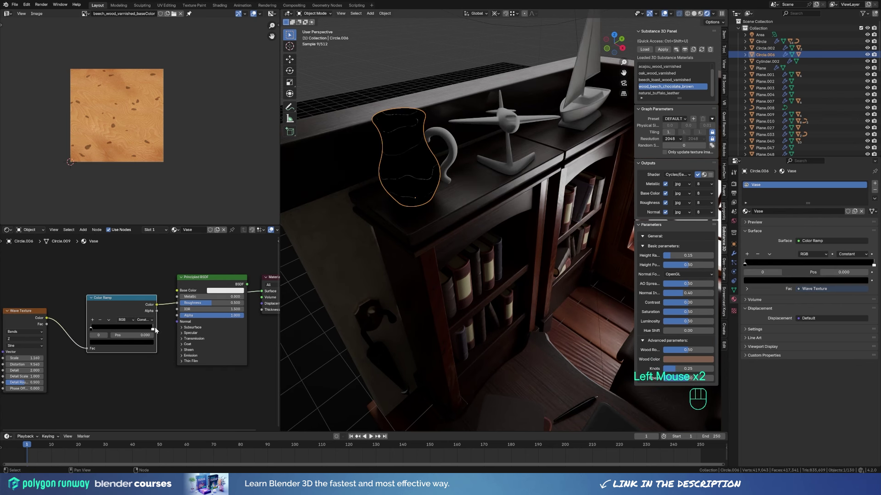
drag(153, 327, 118, 330)
- Color the ramp's first stop muted dark red and its second stop orange
click(91, 329)
click(121, 342)
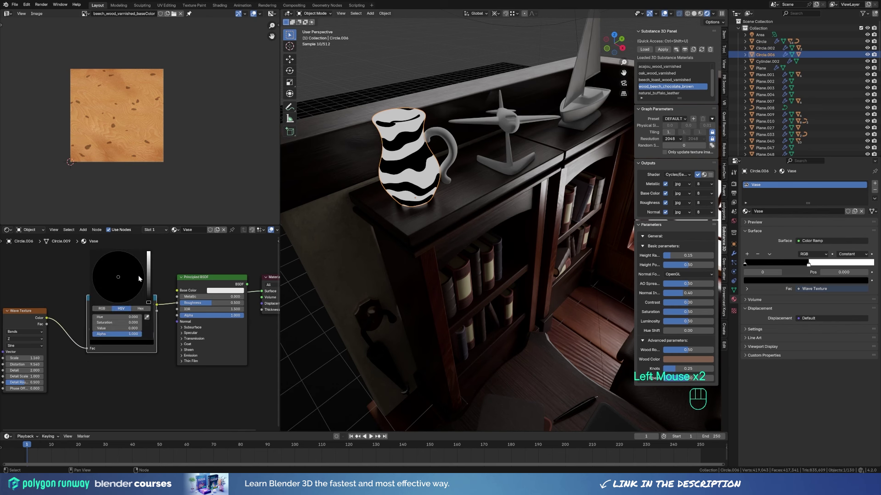
click(149, 276)
mouse_move(115, 287)
mouse_down()
mouse_move(110, 294)
mouse_move(120, 293)
mouse_up()
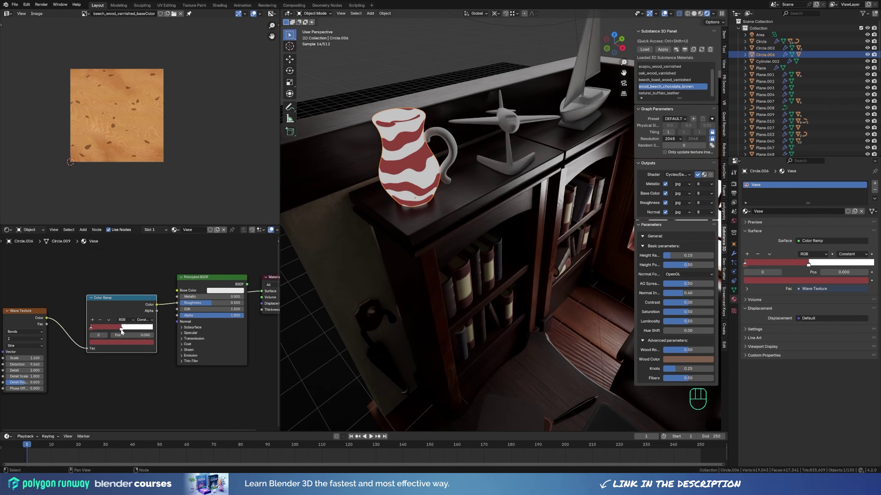
click(121, 328)
click(121, 342)
click(116, 293)
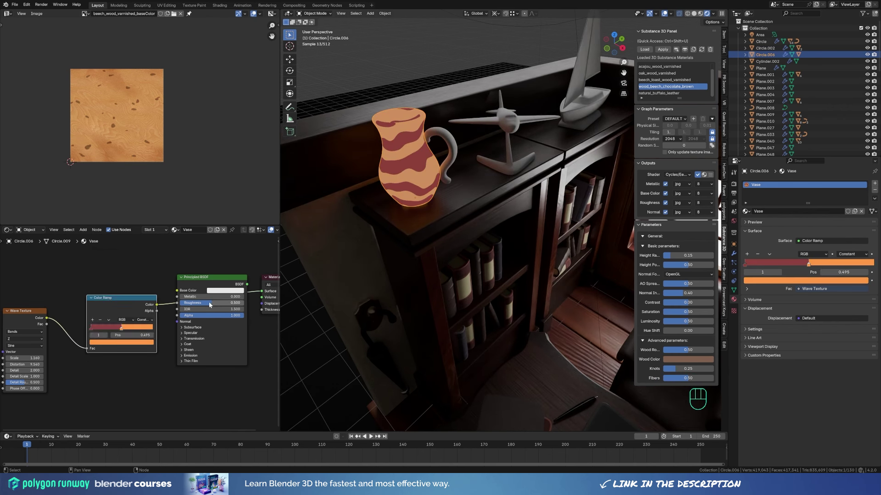
- Connect the Color Ramp to the vase shader's Base Color, set roughness to 0.077 and output the shader again
drag(164, 301, 177, 291)
ctrl+shift+click(238, 283)
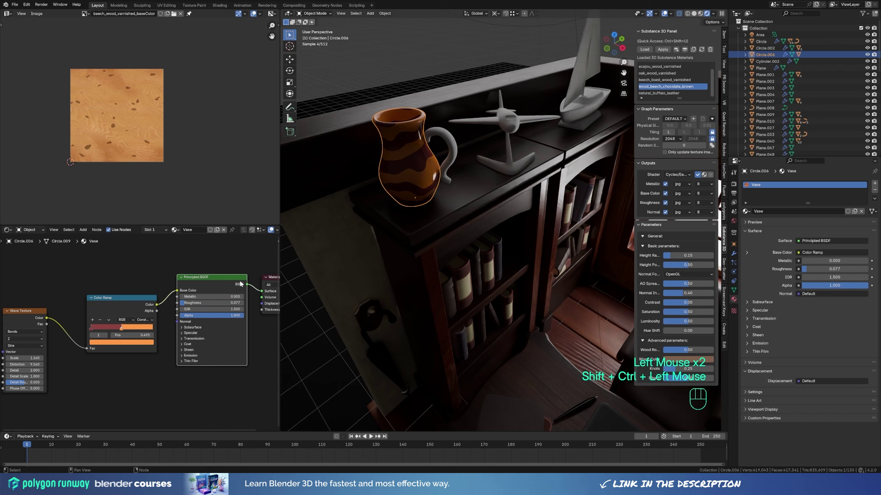
- Assign the Vase material to the jug's curved handle
click(448, 151)
click(746, 212)
click(746, 213)
click(770, 257)
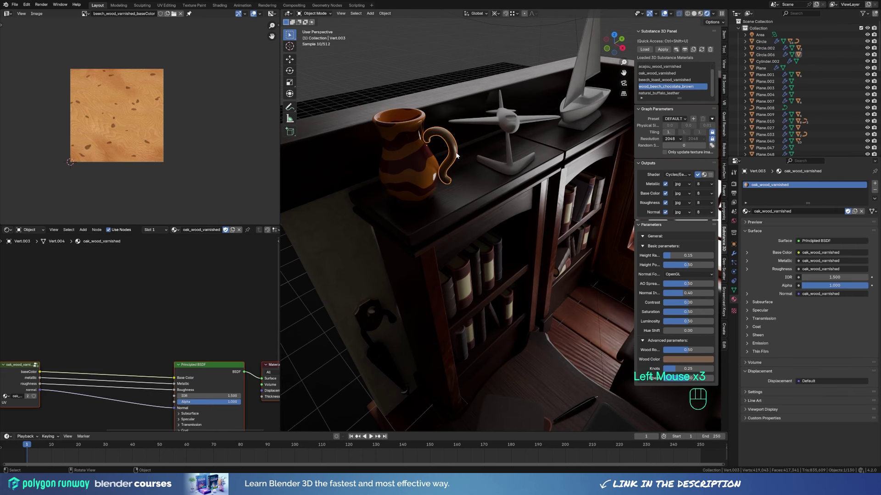
middle_drag(426, 179, 421, 161)
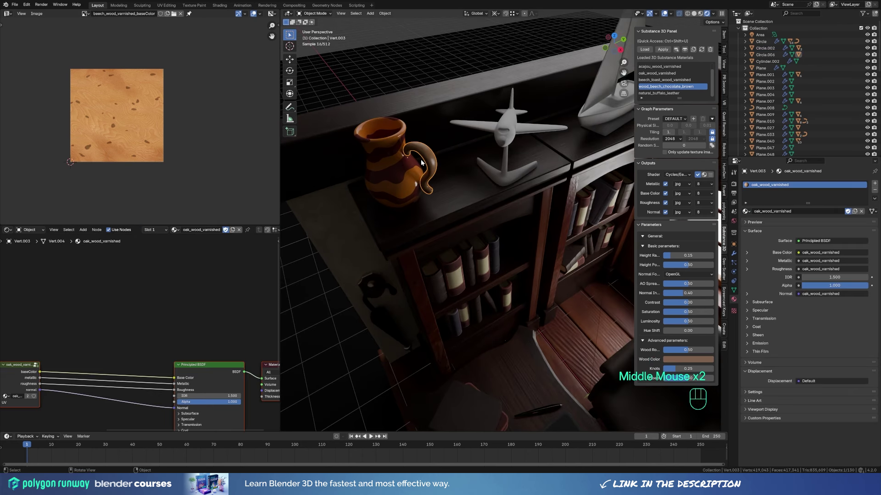
click(746, 212)
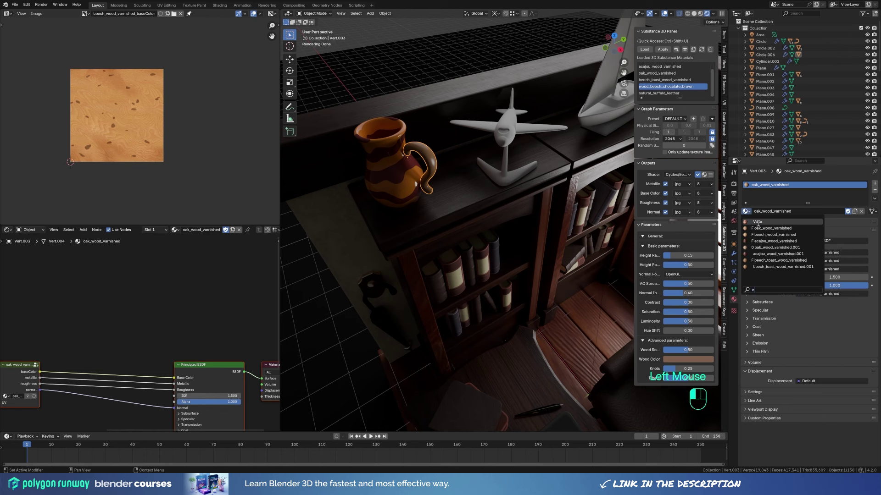
click(770, 264)
- Assign the Metal material to the V-shaped base of the model airplane's stand
scroll(481, 207, down, 2)
middle_drag(480, 203, 472, 198)
mouse_move(472, 198)
shift+middle_down()
mouse_move(458, 188)
mouse_move(534, 179)
mouse_move(487, 197)
shift+middle_up()
click(463, 209)
click(466, 205)
scroll(470, 198, up, 1)
key(KP_Decimal)
scroll(475, 188, down, 2)
middle_drag(487, 197, 496, 202)
click(746, 211)
text(M)
click(756, 222)
- Assign the Brass material to the post and the V-shaped base of the airplane stand
click(458, 220)
click(746, 211)
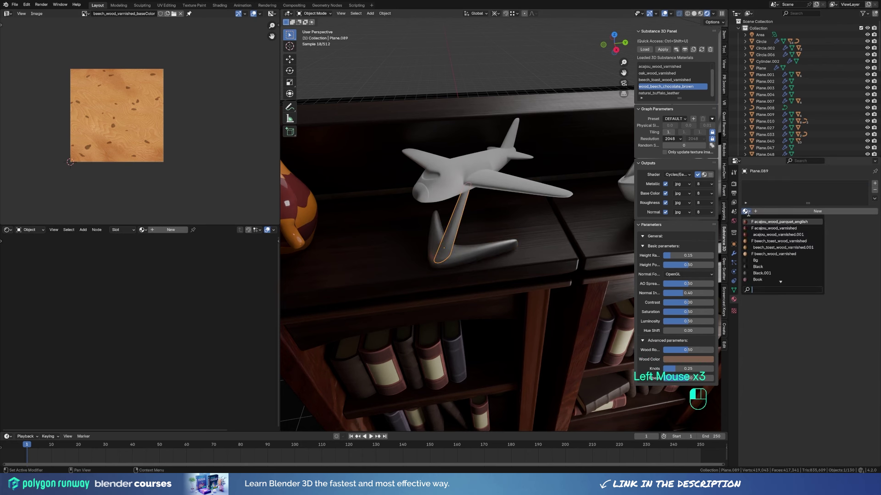
text(B)
click(757, 241)
click(474, 257)
click(746, 212)
text(B)
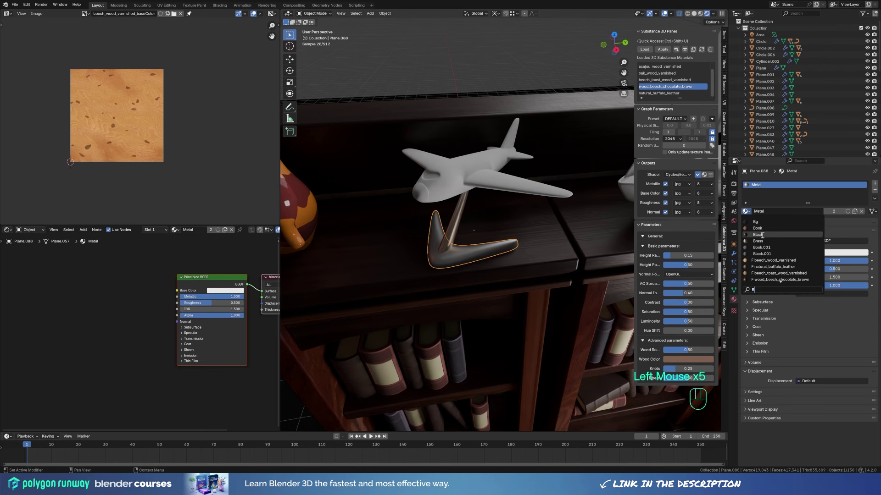
click(758, 241)
- Create a White Gloss material with roughness 0.015 on the airplane's fuselage
click(463, 184)
click(762, 185)
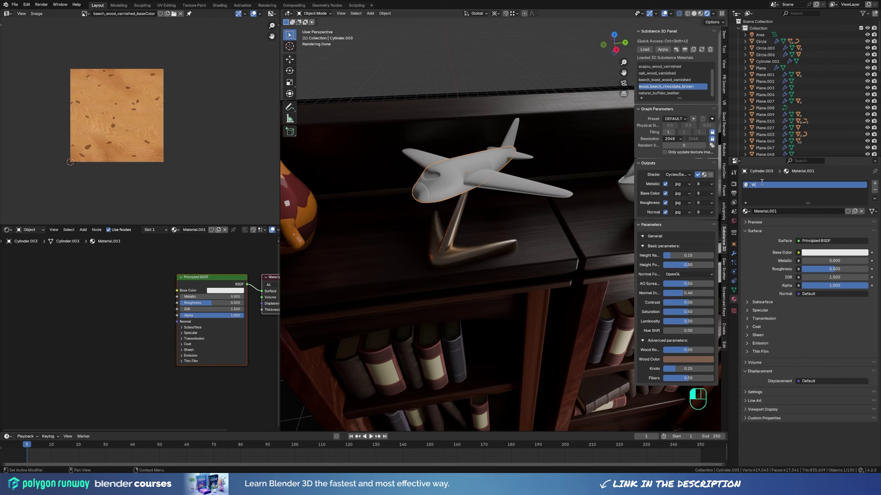
click(531, 189)
click(530, 188)
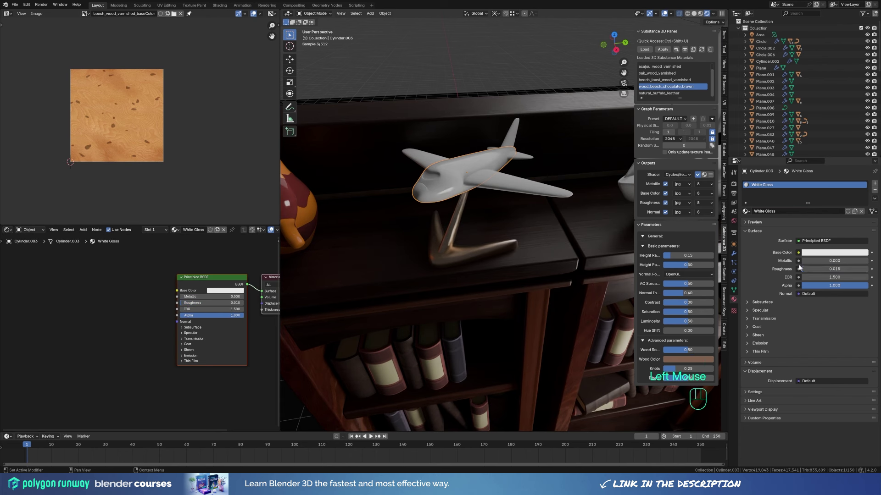
- Assign the White Gloss material to the airplane's wings and horizontal tail
click(746, 212)
text(w)
click(761, 234)
click(517, 156)
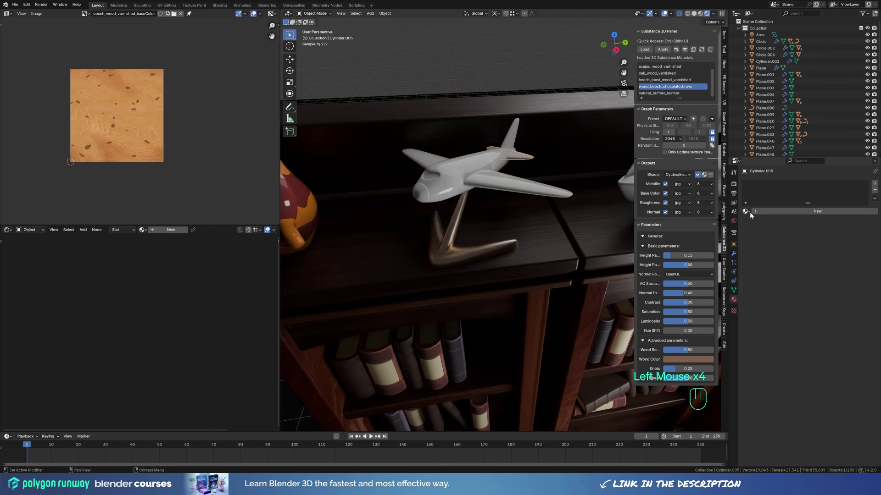
click(747, 211)
text(w)
click(763, 234)
- Assign the White Gloss material to the airplane's vertical tail fin
click(520, 137)
click(512, 137)
click(746, 212)
text(w)
click(763, 234)
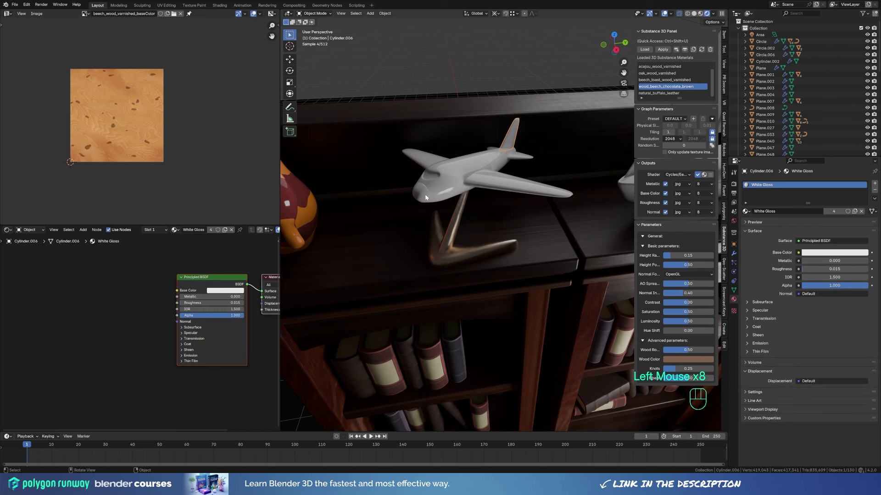
- Add a second material slot to the airplane's fuselage and assign it to the nose cone faces
click(875, 183)
key(Tab)
key(1)
click(413, 196)
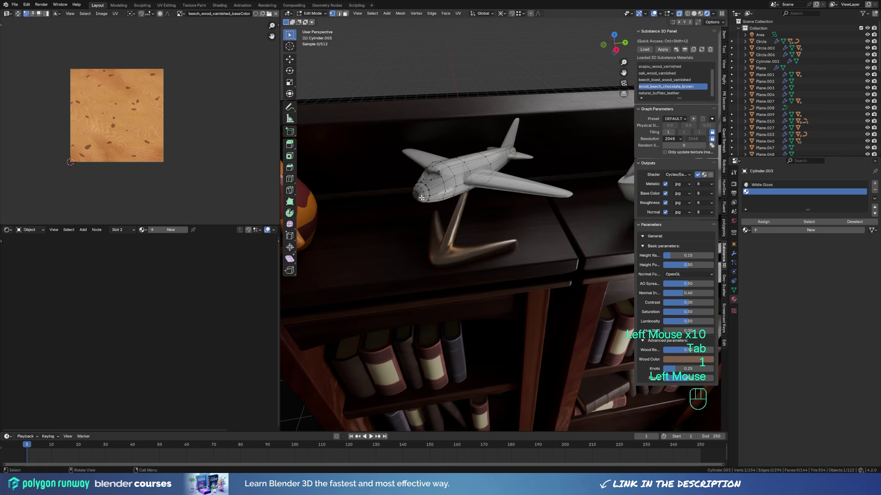
key(l)
click(413, 195)
click(413, 196)
key(ctrl+KP_Add)
key(ctrl+KP_Add)
key(ctrl+KP_Add)
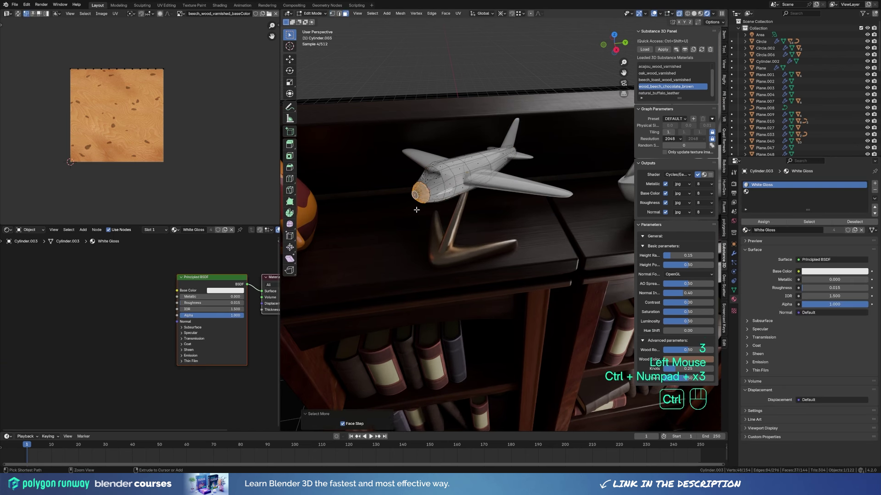
click(816, 191)
click(763, 221)
key(Tab)
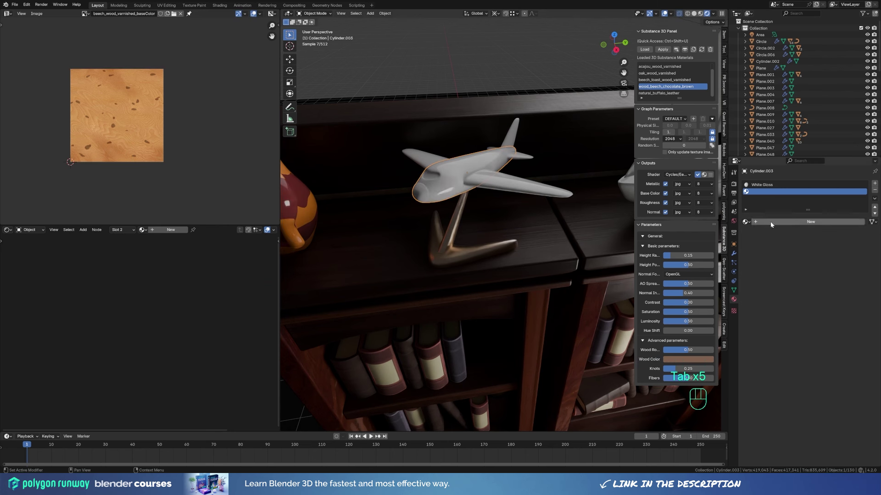
- Create a black material named Dark with roughness 0.060 in the fuselage's second slot
click(810, 230)
click(834, 263)
click(834, 182)
drag(862, 186, 863, 203)
drag(835, 279, 808, 279)
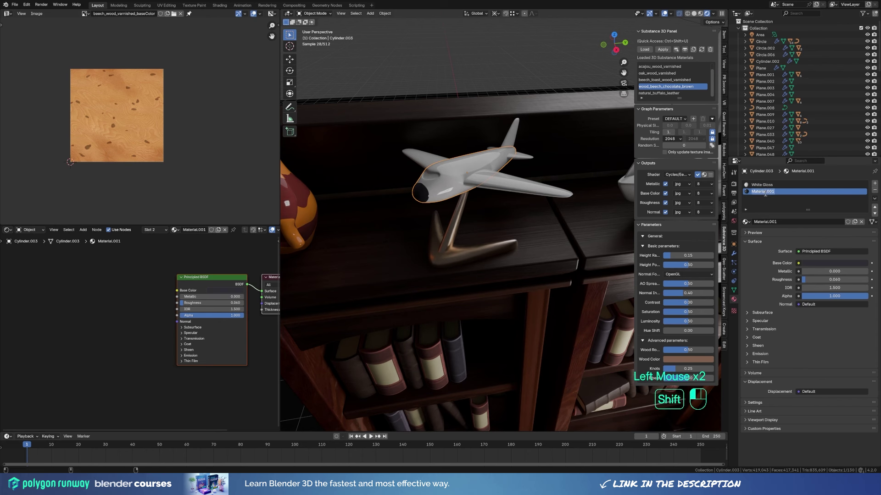
- Assign the Dark material to the cockpit window faces of the airplane's fuselage
middle_drag(504, 192, 539, 206)
scroll(504, 207, up, 1)
key(Tab)
key(3)
click(425, 219)
ctrl+click(434, 193)
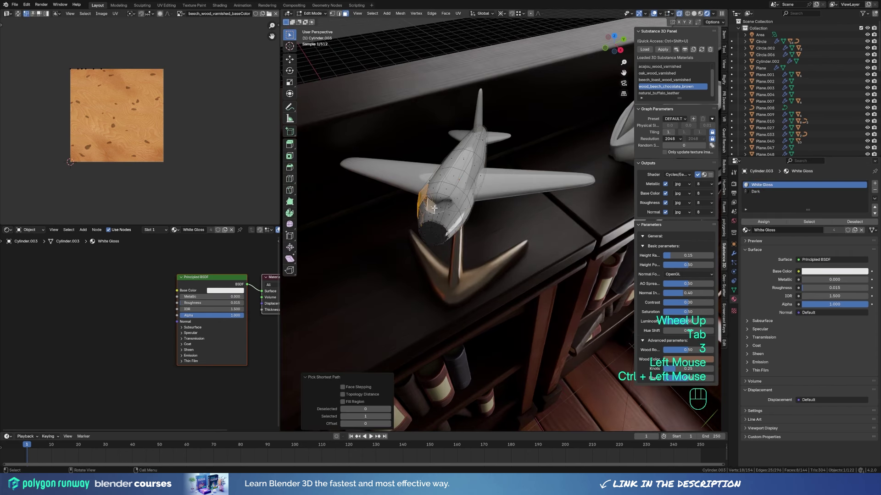
click(430, 214)
click(429, 207)
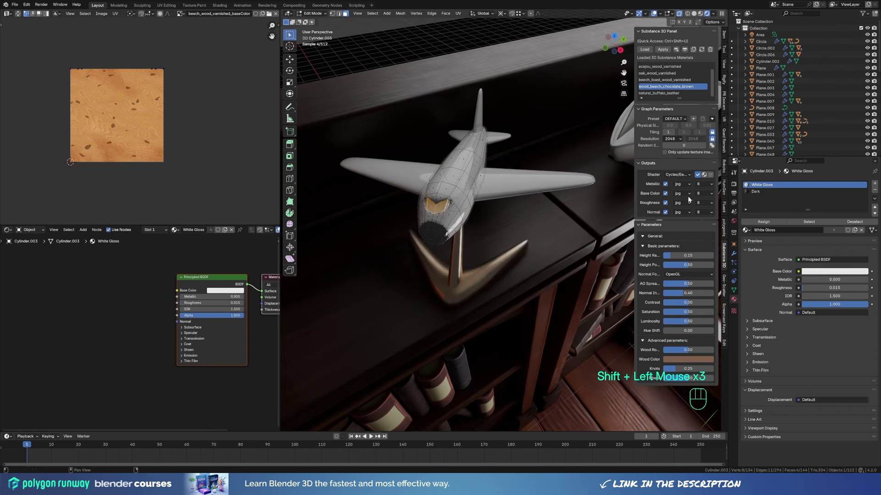
key(ctrl+KP_Add)
click(755, 191)
click(764, 222)
key(Tab)
- Assign the beech_toast_wood_varnished material to the hull of the model sailboat
scroll(459, 231, down, 4)
middle_drag(458, 230, 544, 254)
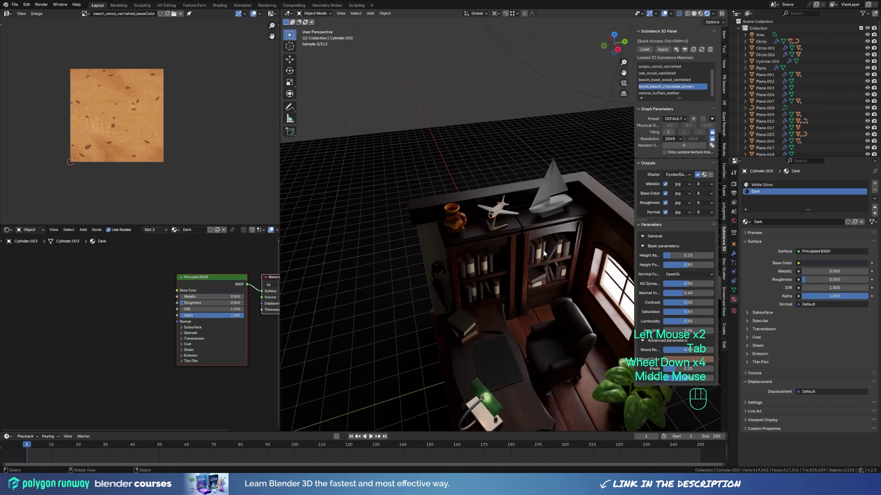
click(550, 204)
scroll(550, 203, up, 2)
shift+middle_drag(549, 204, 515, 242)
scroll(510, 249, up, 2)
middle_drag(515, 241, 520, 233)
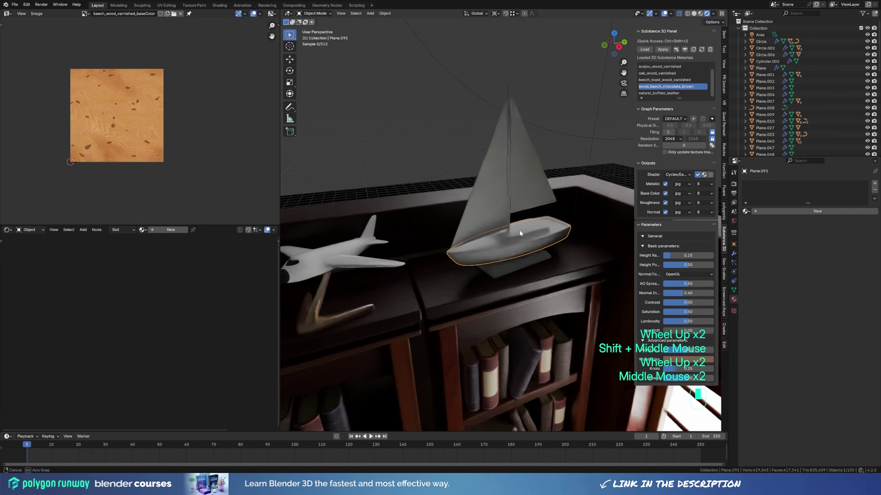
click(746, 211)
click(765, 240)
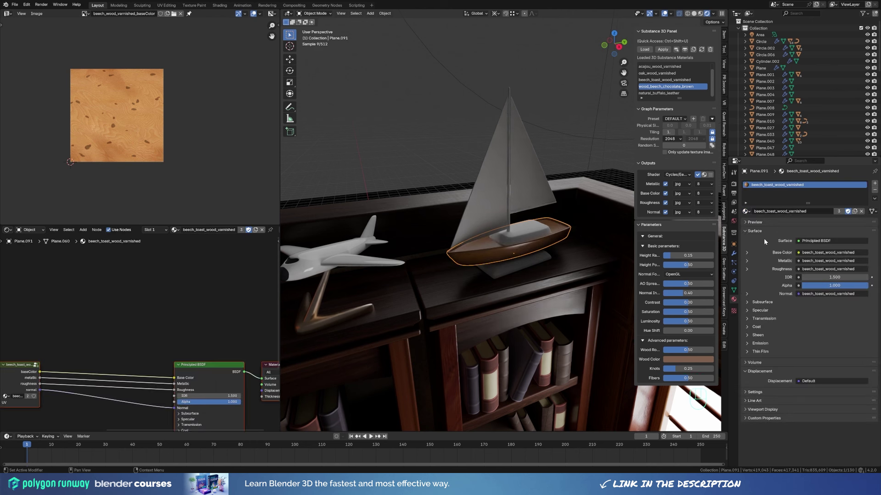
- Try the beech_toast_wood_varnished.001 material on the sailboat hull and switch back to beech_toast_wood_varnished
click(747, 212)
click(774, 248)
key(Tab)
key(Tab)
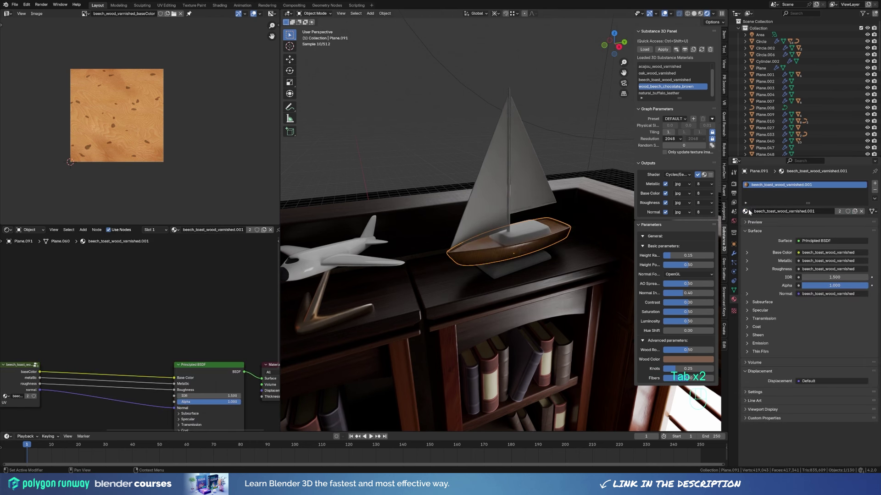
click(747, 211)
click(765, 239)
- Unwrap the whole sailboat hull with Smart UV Project at a 66° angle limit
key(Tab)
key(a)
key(u)
click(554, 241)
click(534, 301)
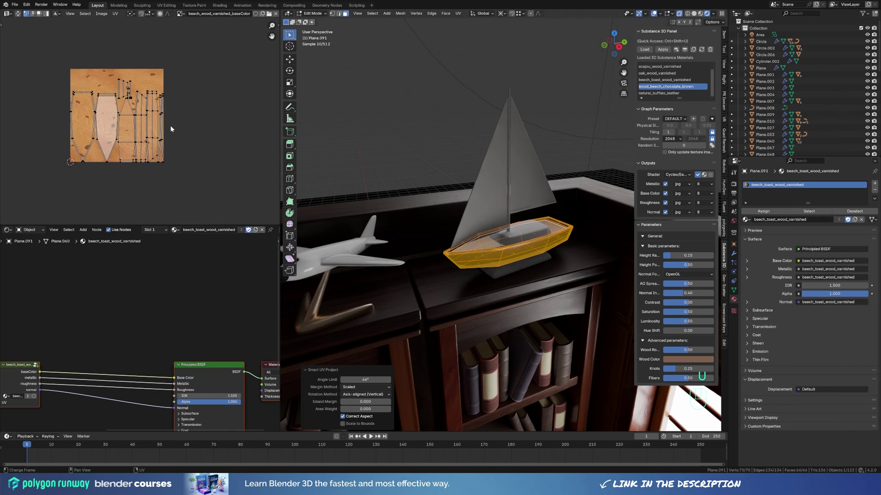
key(r)
key(KP_6)
key(KP_9)
key(KP_0)
key(Escape)
- Rotate the hull's UV islands by 90 degrees to turn the wood grain direction
key(r)
key(KP_9)
key(KP_0)
key(KP_Enter)
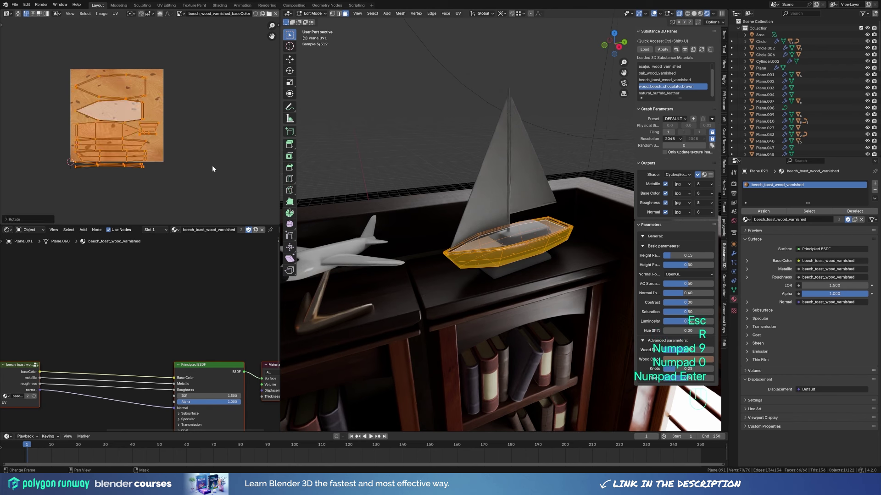
key(Tab)
- Assign the White Gloss material to the raised cabin on the sailboat's deck
scroll(495, 230, up, 1)
click(523, 237)
click(746, 211)
text(w)
click(763, 235)
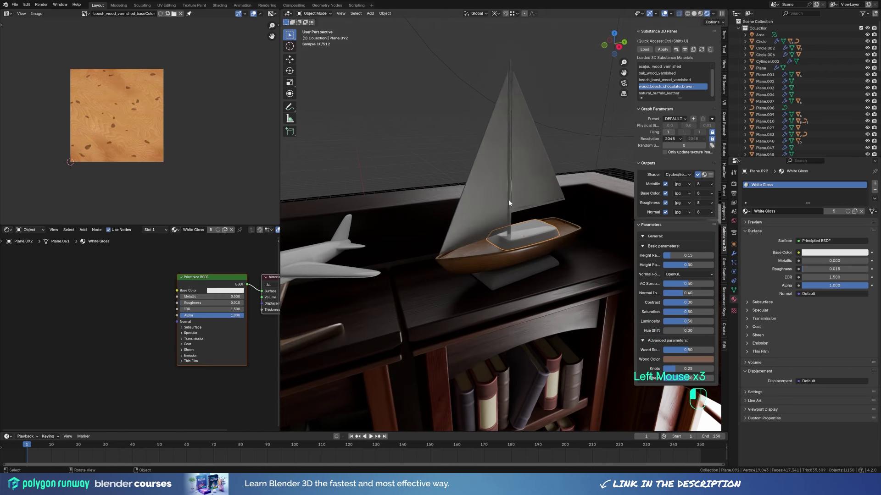
- Assign an existing material matching "m" to the sailboat's mast and the White Gloss material to its sails
click(508, 202)
click(746, 211)
text(m)
click(756, 222)
click(495, 204)
click(746, 212)
text(w)
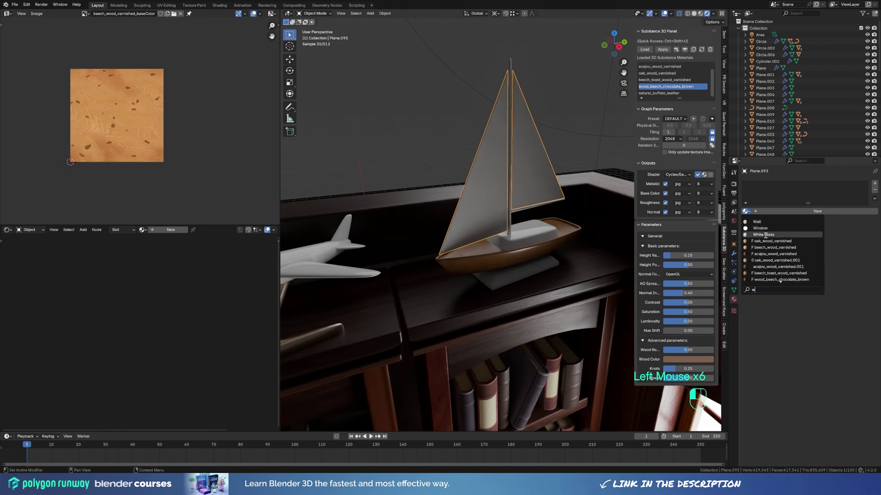
click(765, 235)
- Unwrap all faces of the display stand beneath the sailboat with Smart UV Project
scroll(491, 238, down, 3)
middle_drag(491, 238, 569, 245)
click(503, 261)
scroll(503, 260, up, 2)
key(Tab)
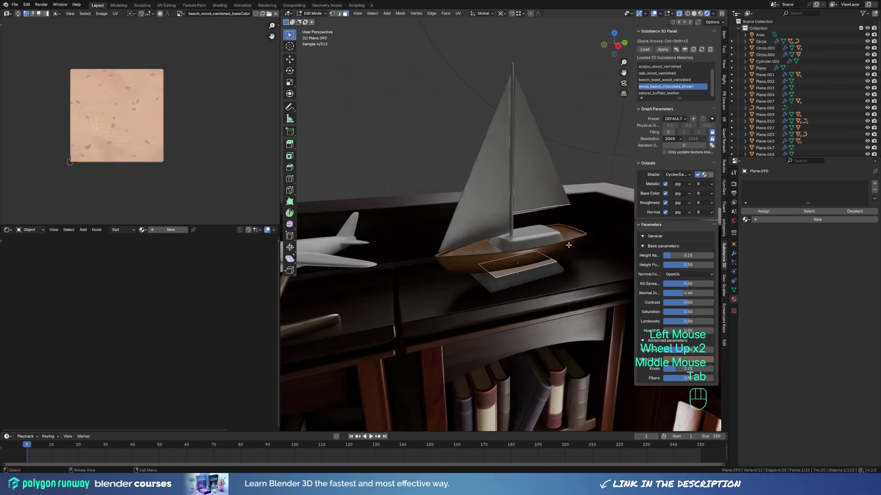
key(a)
key(u)
click(542, 282)
click(517, 344)
key(Tab)
- Assign the acajou_wood_varnished material to the sailboat's display stand
click(746, 211)
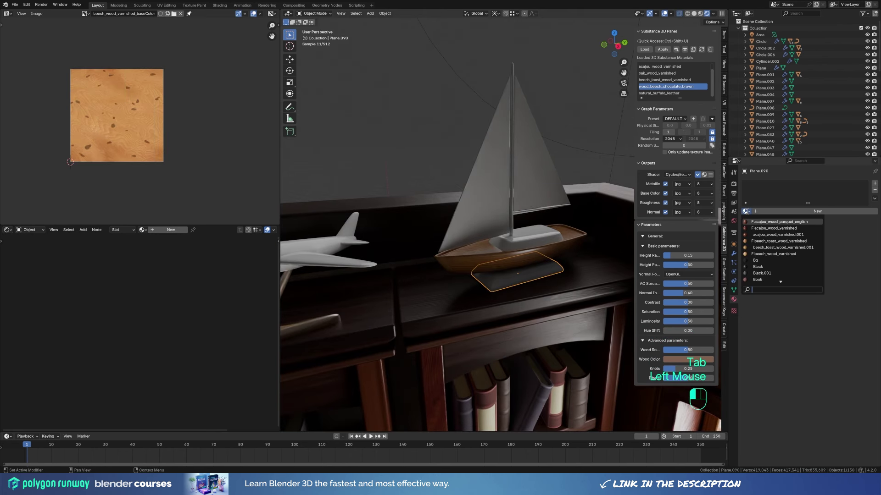
click(775, 228)
scroll(561, 260, down, 2)
middle_drag(550, 257, 561, 259)
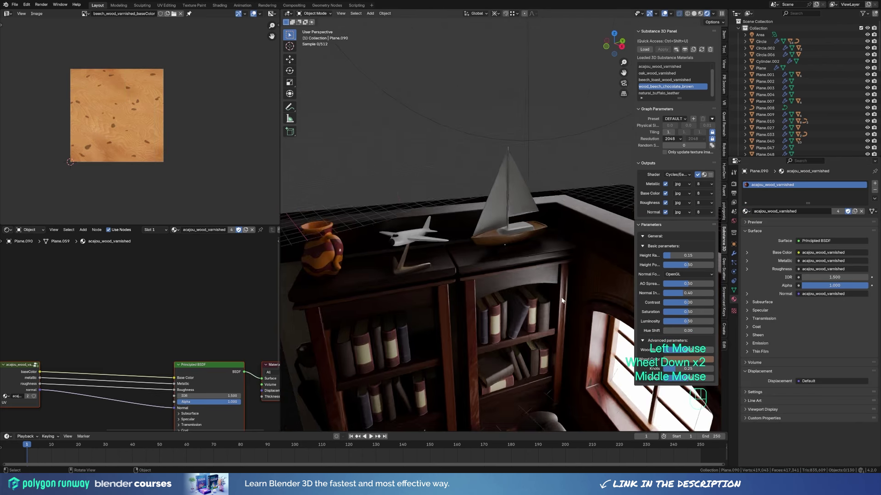
- Return to the camera view and widen the 3D viewport to frame the whole room
scroll(561, 260, down, 5)
key(KP_0)
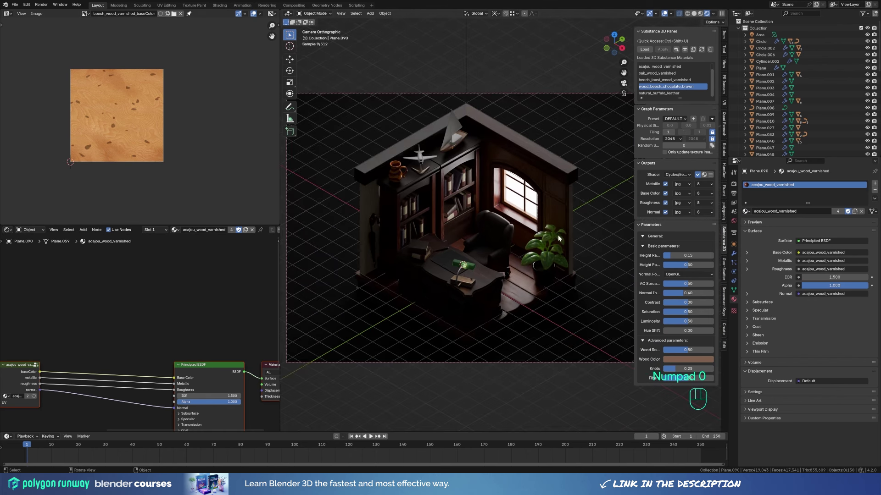
drag(280, 183, 202, 183)
scroll(368, 232, up, 1)
shift+middle_drag(368, 233, 392, 233)
scroll(392, 233, down, 3)
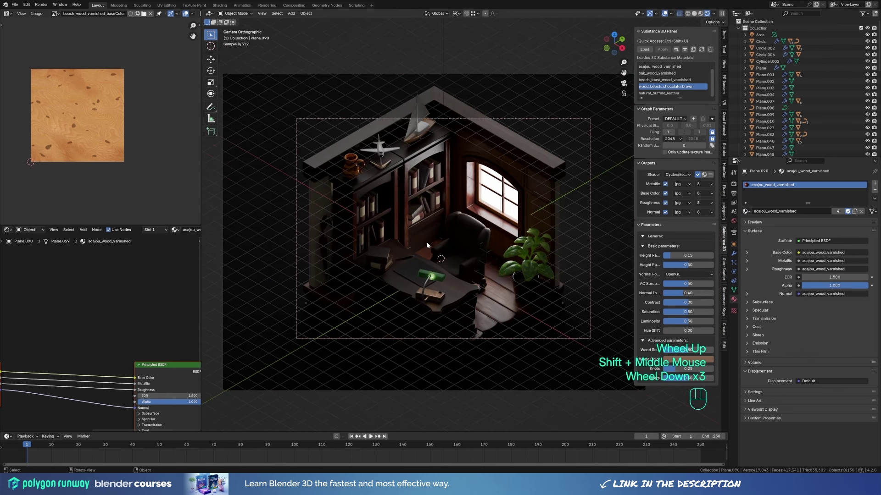
- Set the power of the large area light above the room to 3000 W
click(442, 107)
click(835, 227)
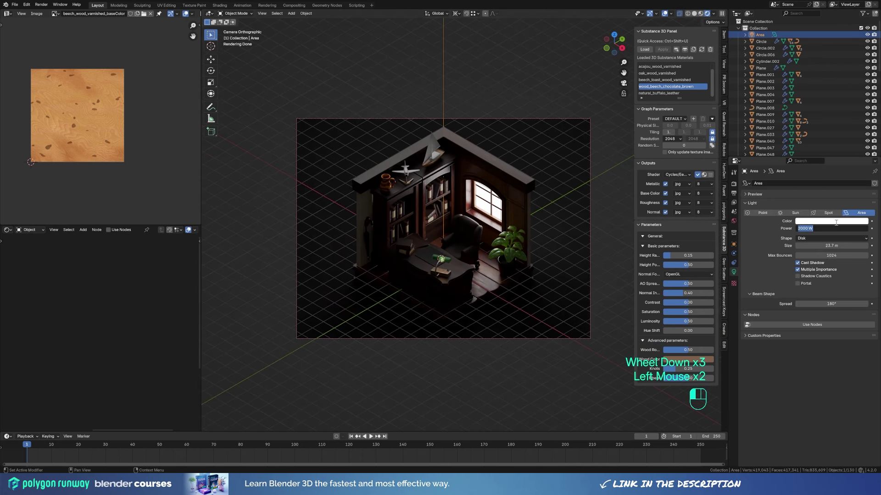
text(3000)
key(Return)
- Tint the base colour of the background surface's material a dark teal
click(578, 227)
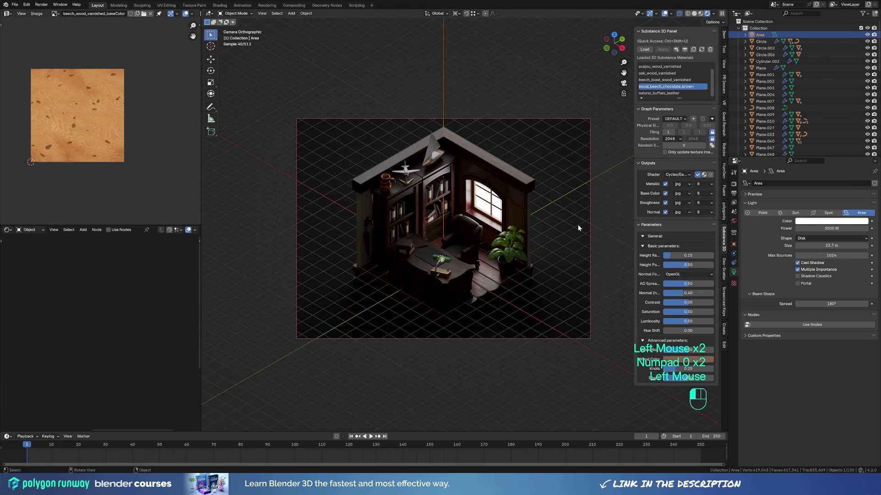
click(832, 252)
drag(863, 202, 826, 172)
- Duplicate the overhead area light, clear the copy's rotation and lower it about 12.6 m along Z
click(443, 61)
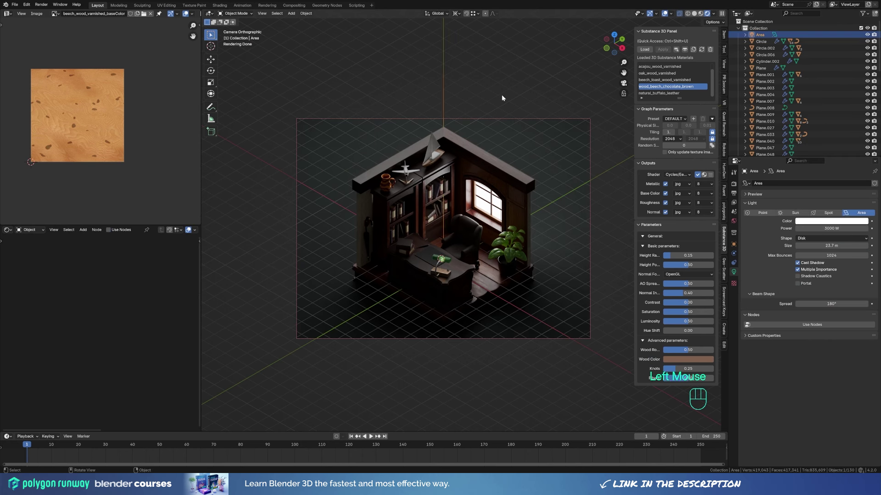
scroll(501, 92, down, 2)
key(shift+d)
right_click(497, 90)
key(alt+r)
key(g)
key(z)
click(496, 181)
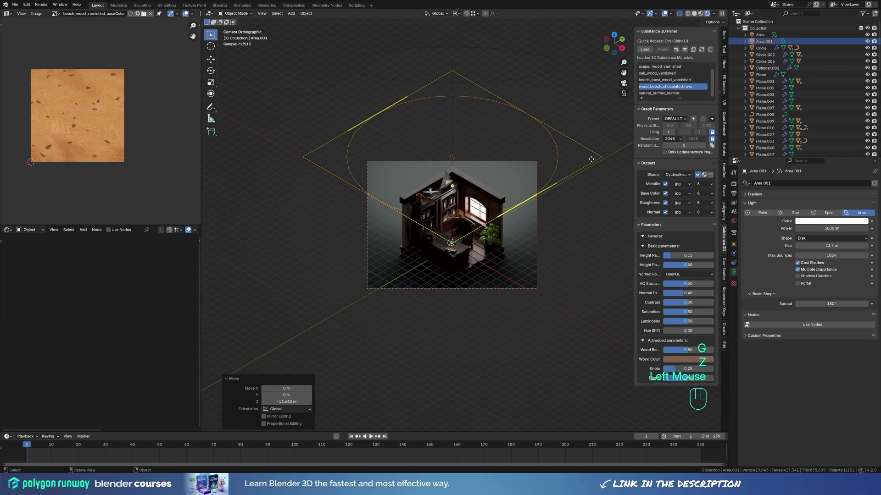
- Shrink the light copy to 5.71 m and reposition it in top view behind the room's back corner
drag(545, 201, 489, 170)
key(KP_7)
key(g)
click(460, 227)
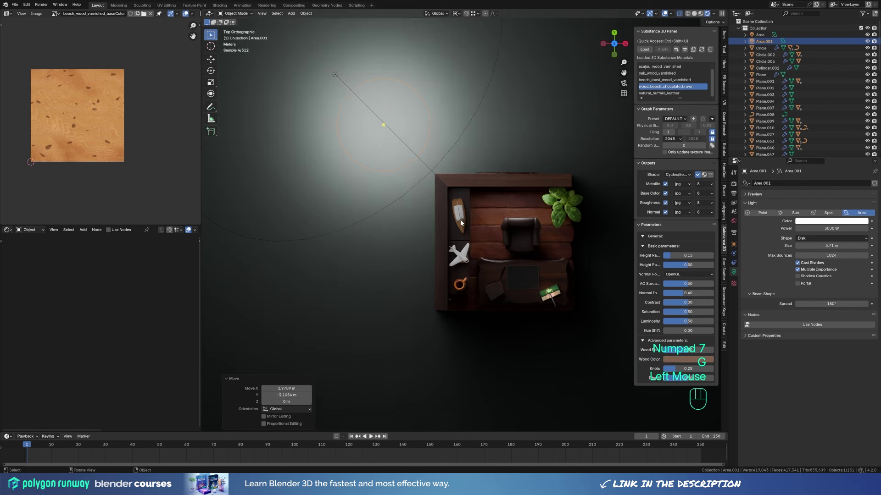
- Set the colour of the light behind the room to a mint green
key(KP_0)
scroll(461, 227, up, 2)
click(830, 221)
drag(831, 142, 830, 131)
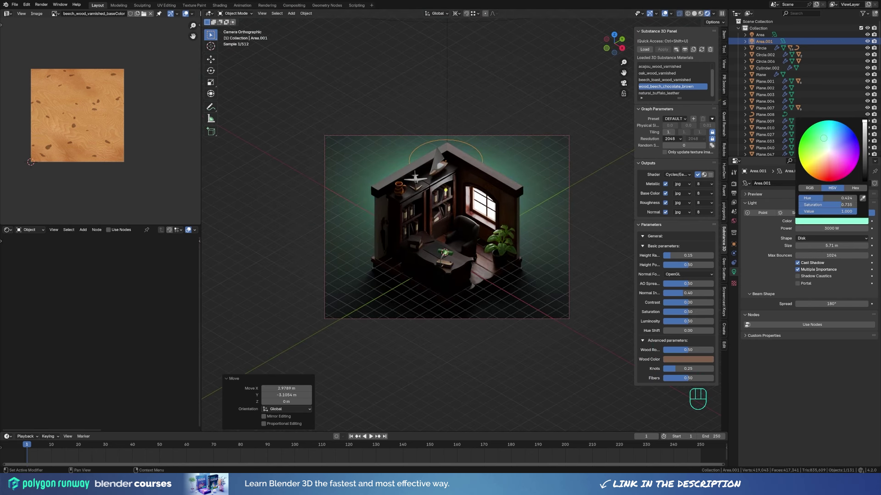
- Brighten the world background colour and tint it a muted blue
click(833, 224)
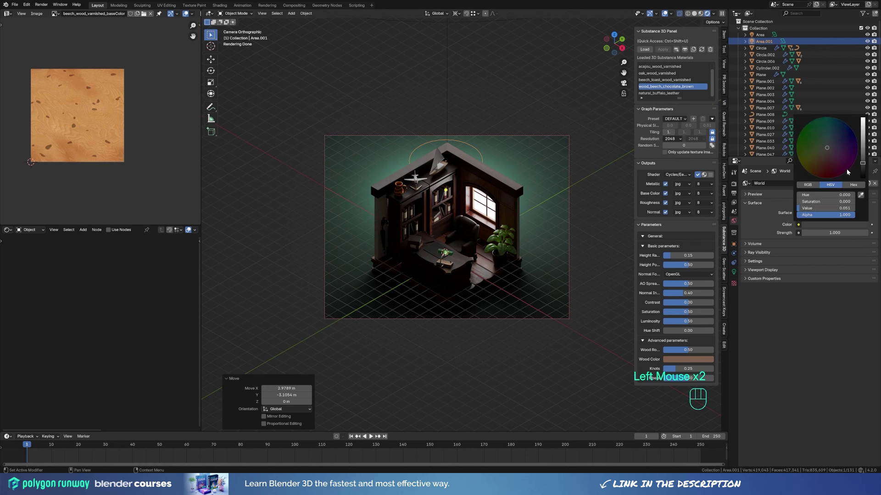
mouse_move(863, 164)
mouse_down()
mouse_move(863, 148)
mouse_move(836, 144)
mouse_move(863, 142)
mouse_move(835, 138)
mouse_up()
scroll(462, 230, up, 1)
scroll(461, 231, down, 2)
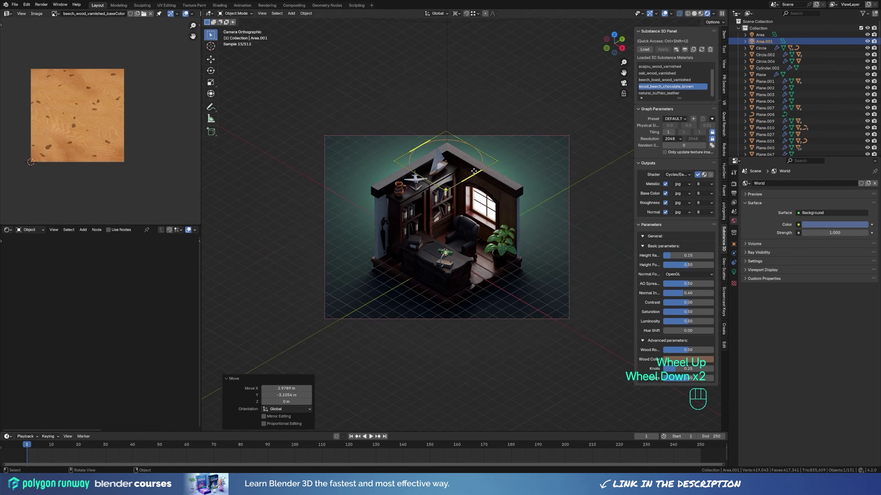
- Duplicate the large overhead area light again and scale the copy down to 8.51 m
click(449, 122)
scroll(513, 118, down, 2)
key(shift+d)
right_click(542, 117)
drag(530, 115, 496, 113)
- Try rotating the new light copy 77.5° about global Z and shifting it about 3.7 m along its local Z axis
key(r)
key(z)
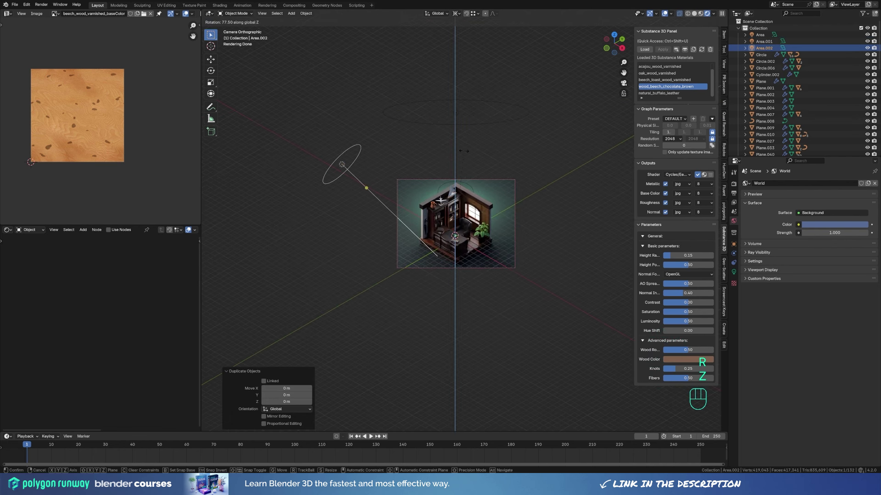
click(451, 205)
scroll(431, 205, up, 3)
scroll(389, 206, down, 2)
key(g)
key(z)
key(z)
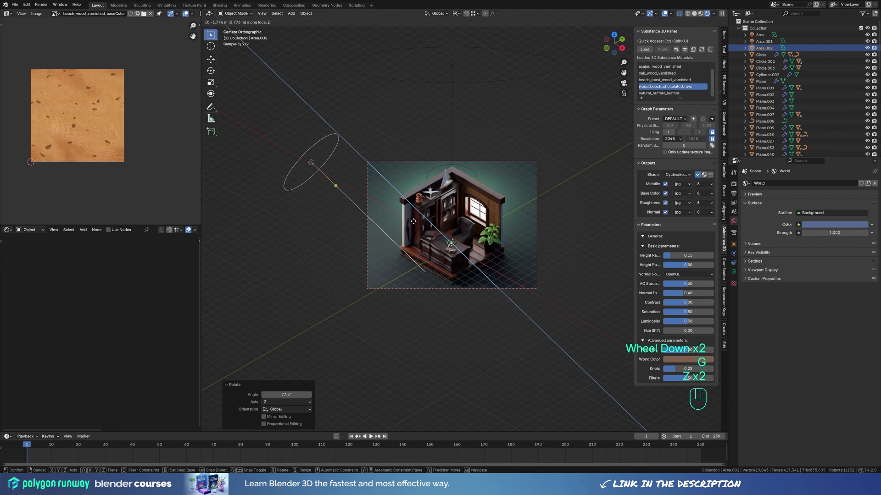
click(418, 228)
- Try another rotation of the light copy about Z, and undo its last three transforms
key(r)
key(z)
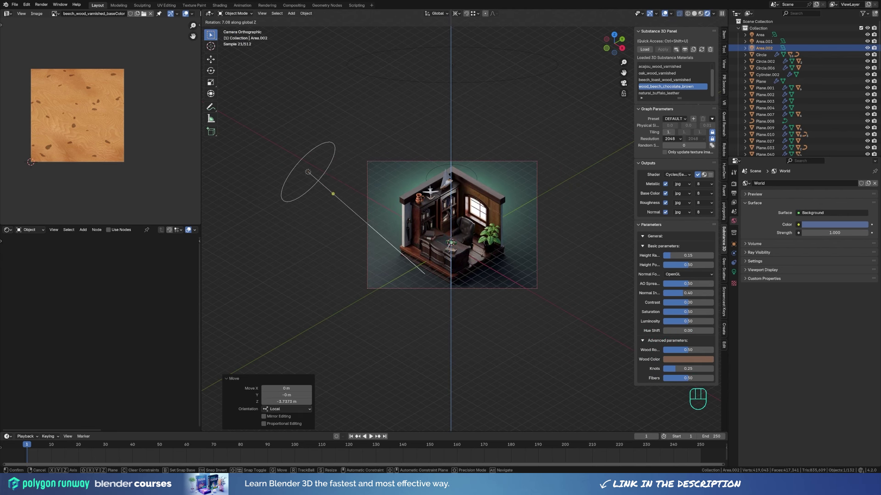
click(480, 262)
key(ctrl+z)
key(ctrl+z)
key(ctrl+z)
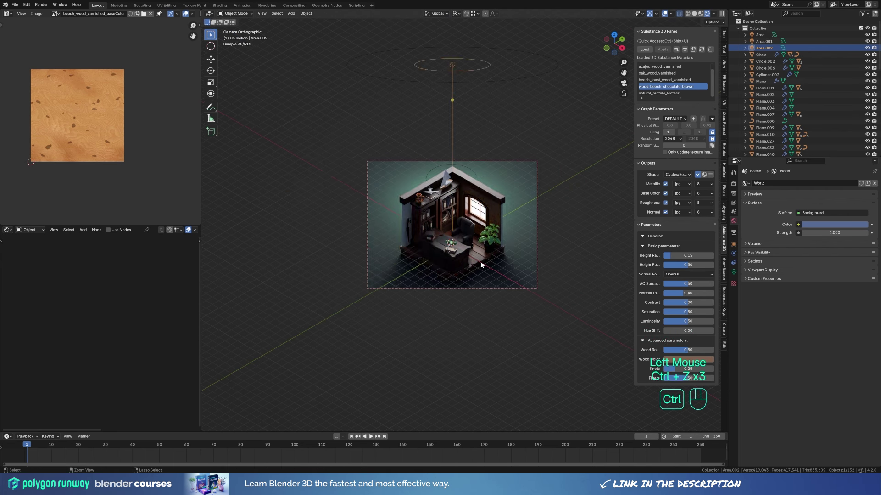
key(r)
key(z)
key(Escape)
- Clear the light copy's location and rotation and raise it about 20 m along Z
key(alt+g)
key(g)
key(z)
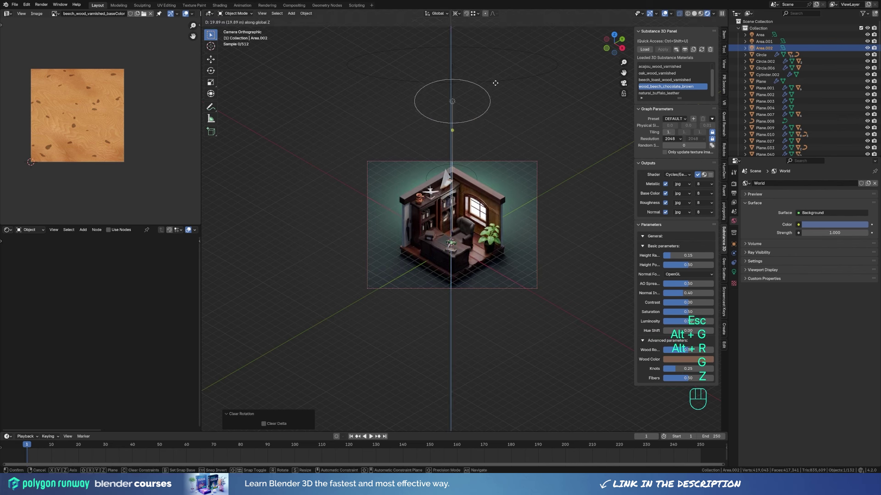
click(496, 84)
- Try rotating the light copy 90° about X around its own origin, and undo it
text(rx90)
key(KP_Enter)
key(ctrl+z)
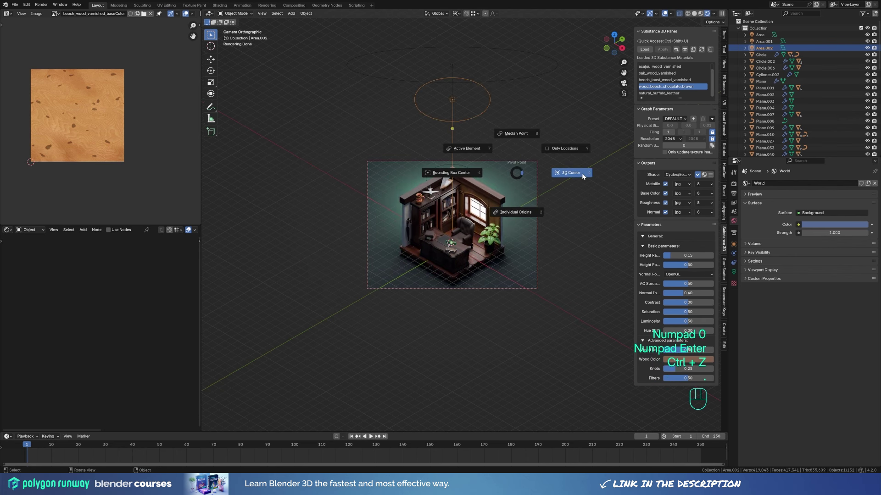
- Rotate the light copy 90° about X using the 3D cursor at the world origin as the pivot
middle_drag(516, 151, 448, 266)
key(shift+s)
click(400, 311)
text(rx90)
key(KP_Enter)
key(KP_0)
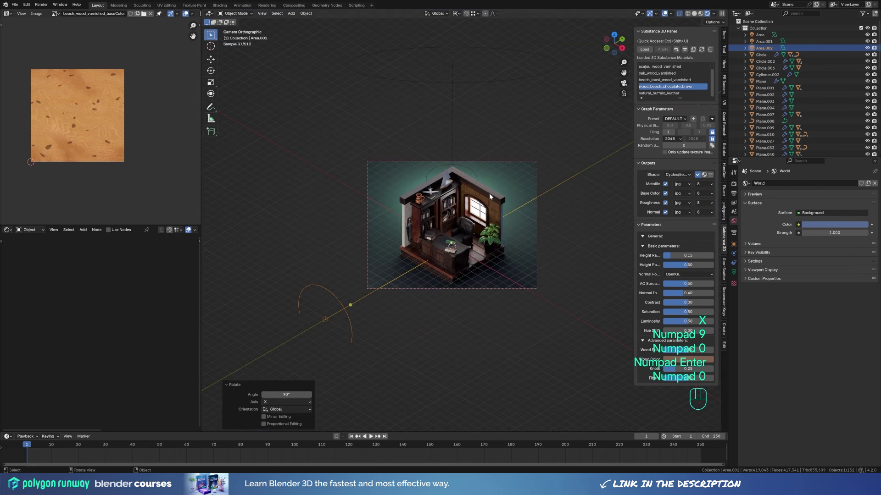
- Aim the light copy from the room's left side by rotating it about -39° around Z and -21° around its local X
key(r)
key(z)
click(525, 269)
key(r)
key(x)
key(x)
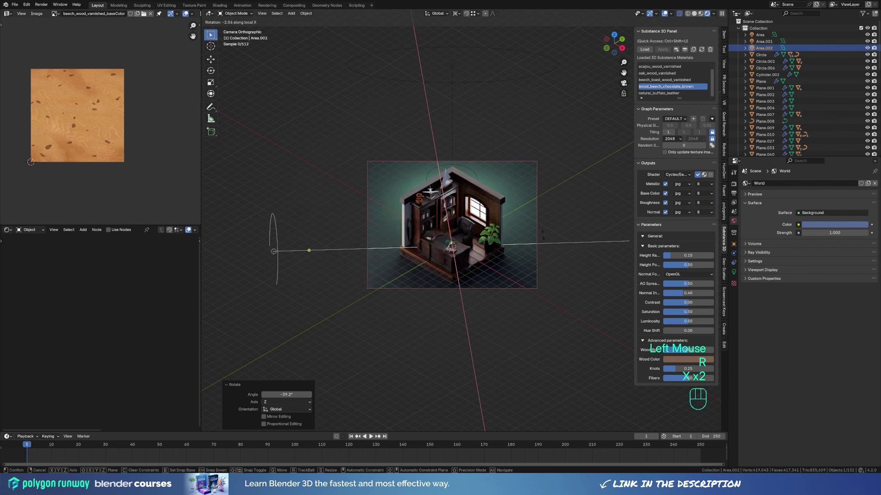
click(548, 265)
- Set the side light's power to 1500 W and its colour to a pale warm yellow
click(734, 272)
click(830, 229)
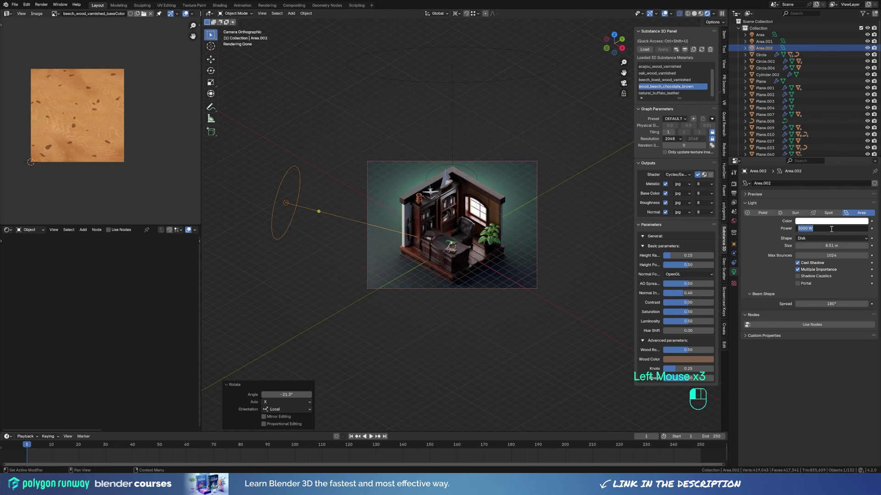
text(1500)
scroll(448, 227, up, 2)
click(831, 221)
click(821, 164)
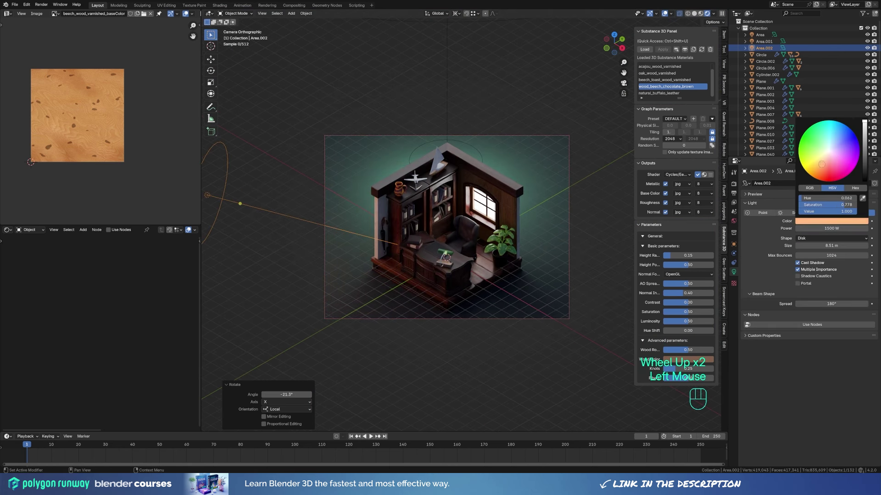
mouse_move(822, 164)
mouse_down()
mouse_move(829, 146)
mouse_move(824, 152)
mouse_up()
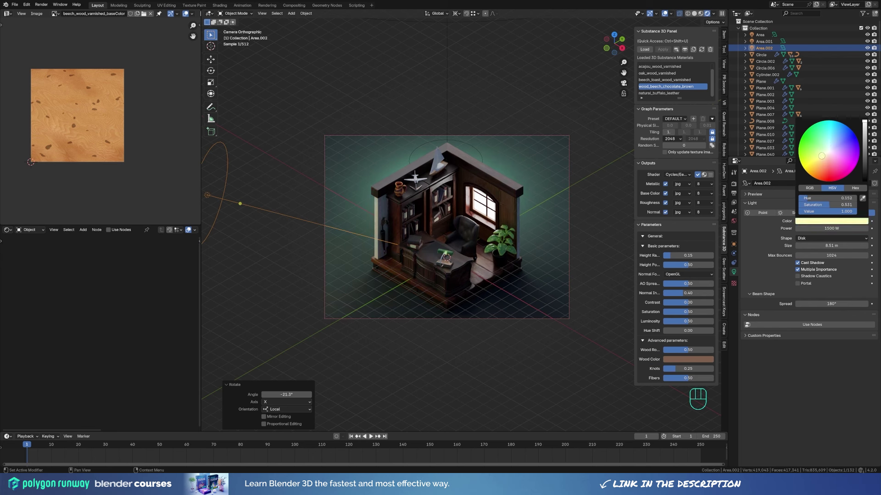
- Duplicate the warm side light rotated about -164° around Z, and give the copy a warm near-white colour
key(shift+d)
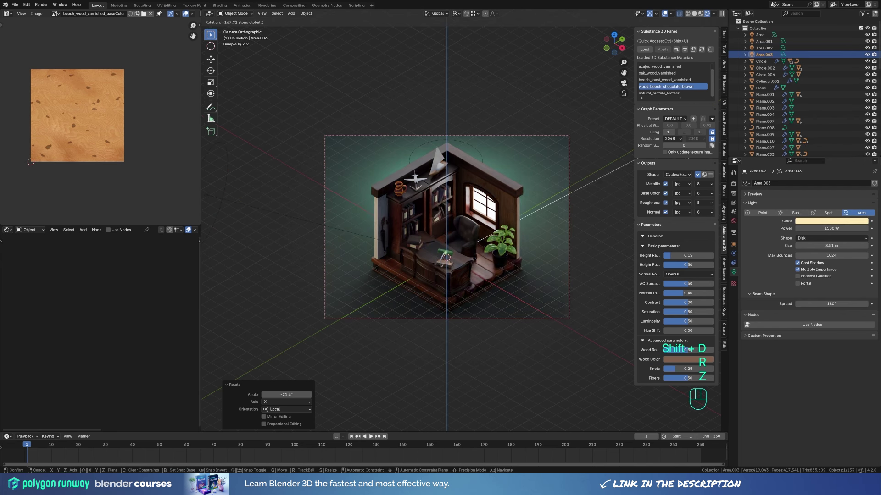
key(r)
key(z)
click(435, 265)
click(825, 222)
click(828, 153)
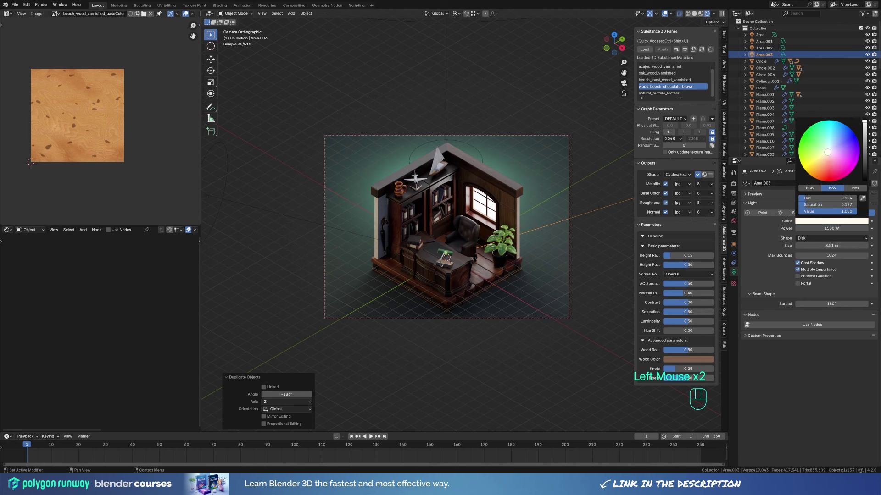
- Set the colour of the large overhead area light to light blue
scroll(488, 169, down, 3)
click(485, 104)
click(828, 213)
key(ctrl+z)
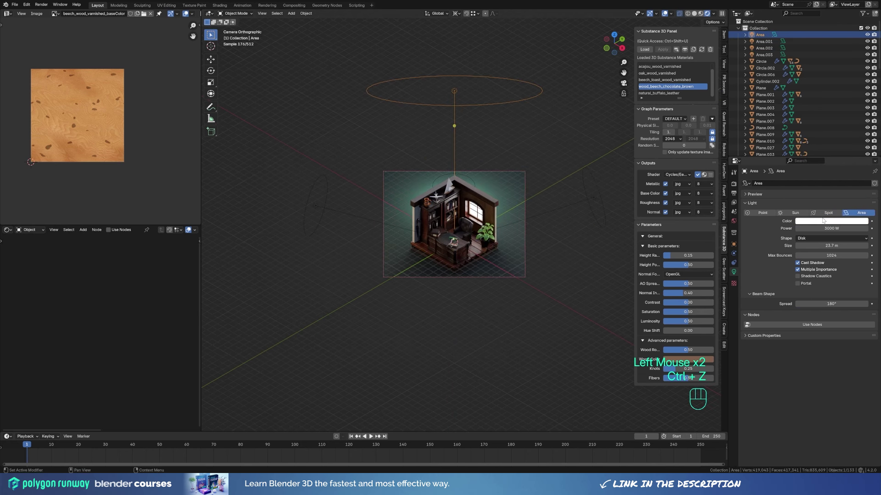
click(831, 221)
scroll(535, 249, up, 3)
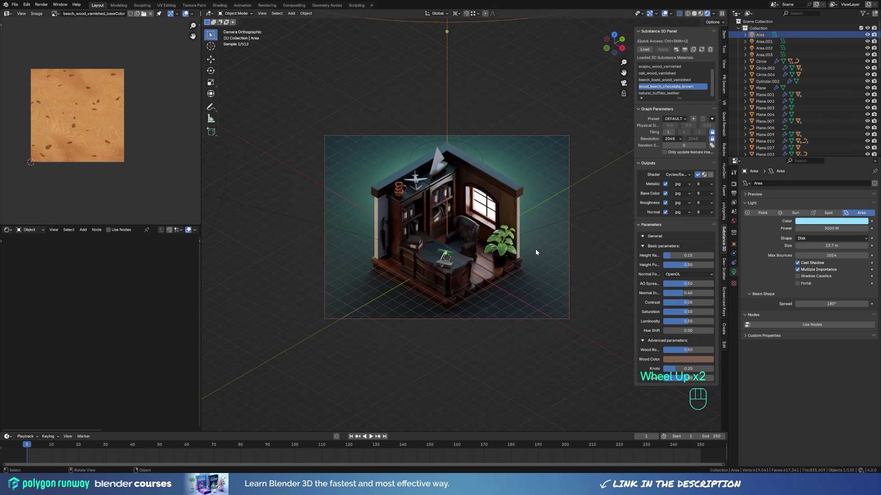
scroll(507, 251, down, 1)
- Darken the base colour of the background's Bg material and shift its tint toward blue-green
click(551, 256)
click(734, 299)
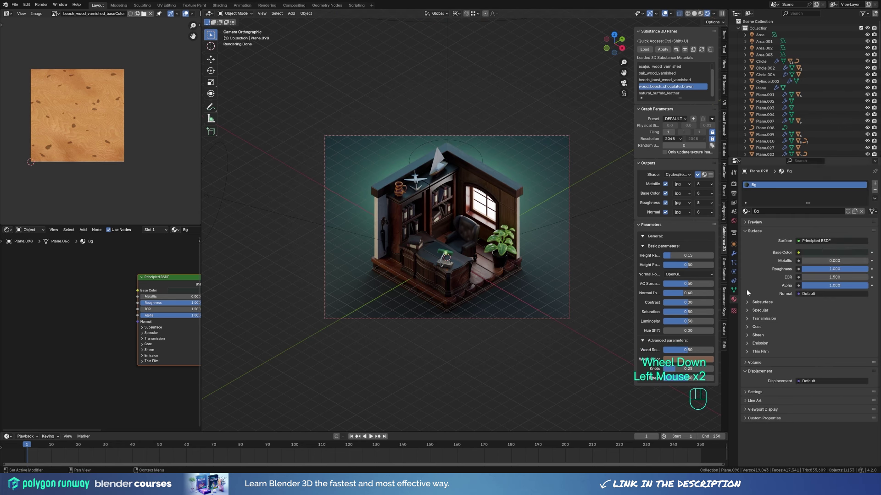
click(831, 253)
drag(862, 194, 862, 200)
click(831, 156)
- Set the power of the mint green light behind the room to 5000 W
click(466, 147)
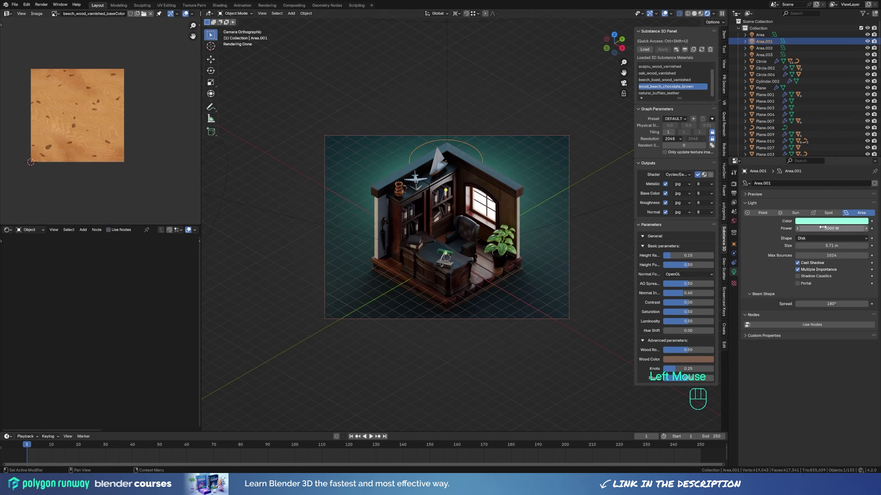
click(824, 228)
text(5000)
key(Return)
- Lower the light behind the room about 0.2 m along Z and shrink it to 3.9 m
key(g)
key(z)
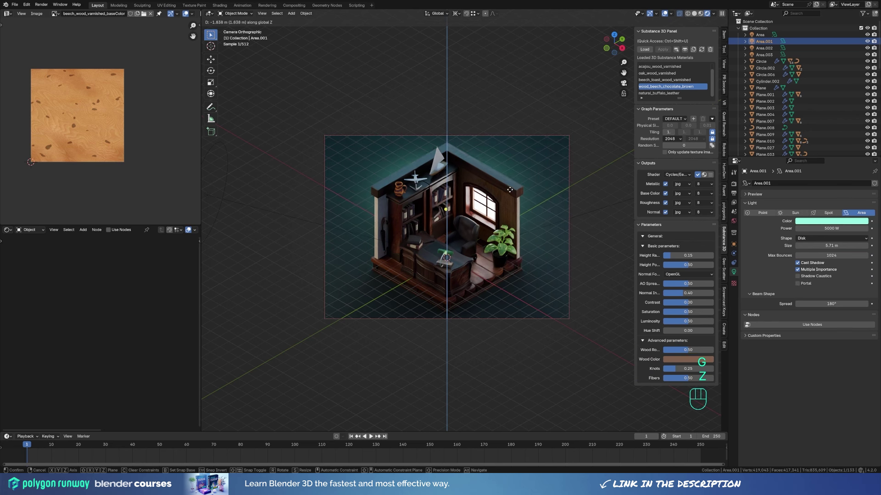
click(483, 147)
drag(498, 161, 482, 161)
- Change the colour of the light behind the room to a pale yellowish green
click(826, 221)
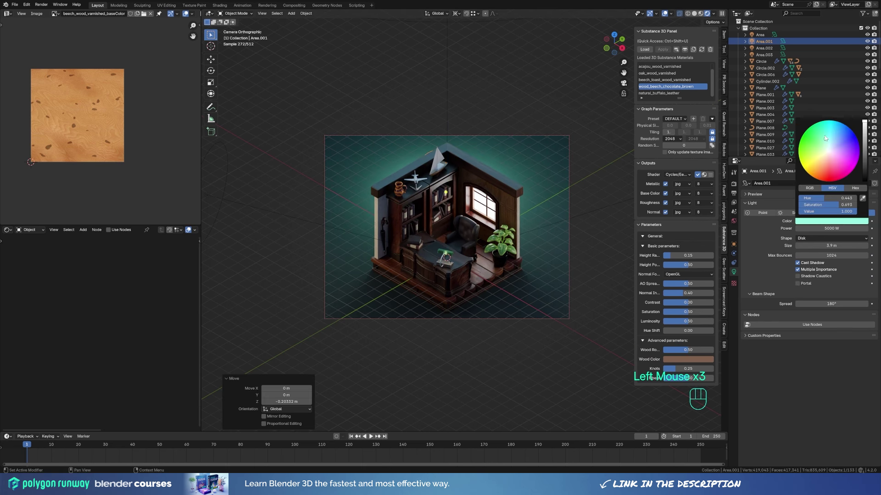
scroll(472, 184, up, 2)
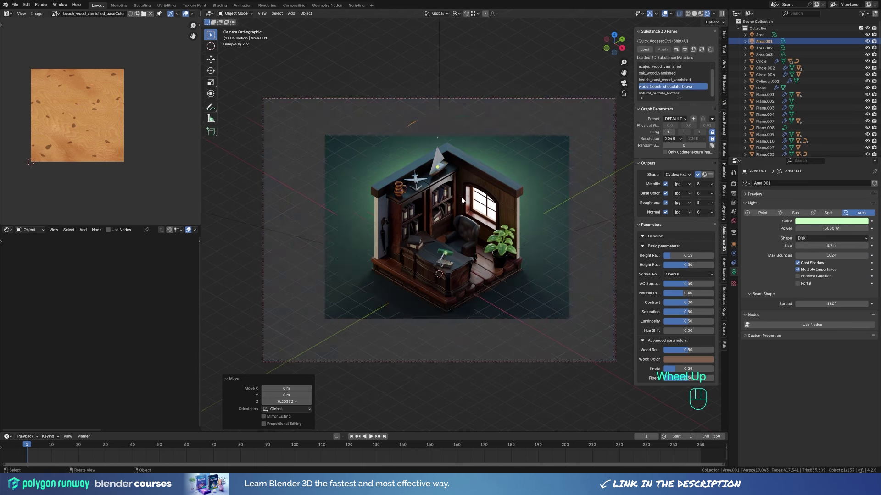
scroll(475, 227, down, 3)
- Add a cube, scale it up in edit mode to enclose the whole room, and raise it about 14.21 m
key(shift+a)
mouse_move(474, 145)
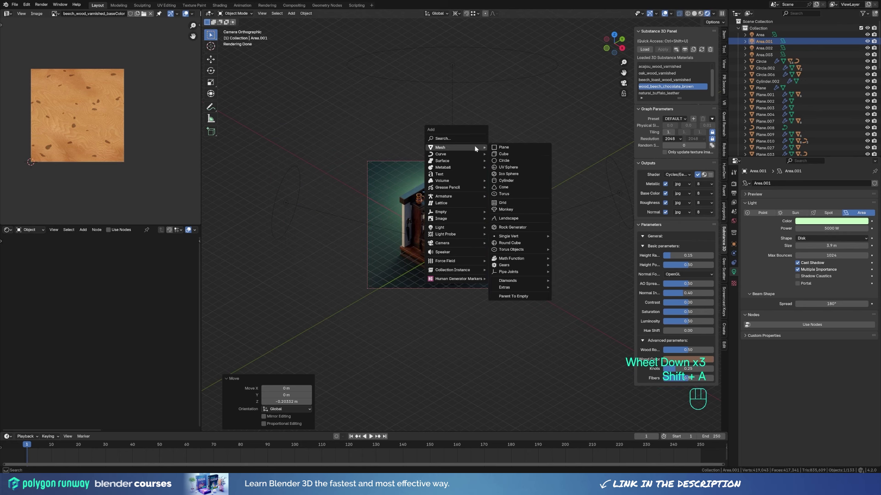
click(514, 155)
key(Tab)
key(s)
click(257, 296)
key(g)
key(z)
click(561, 232)
key(s)
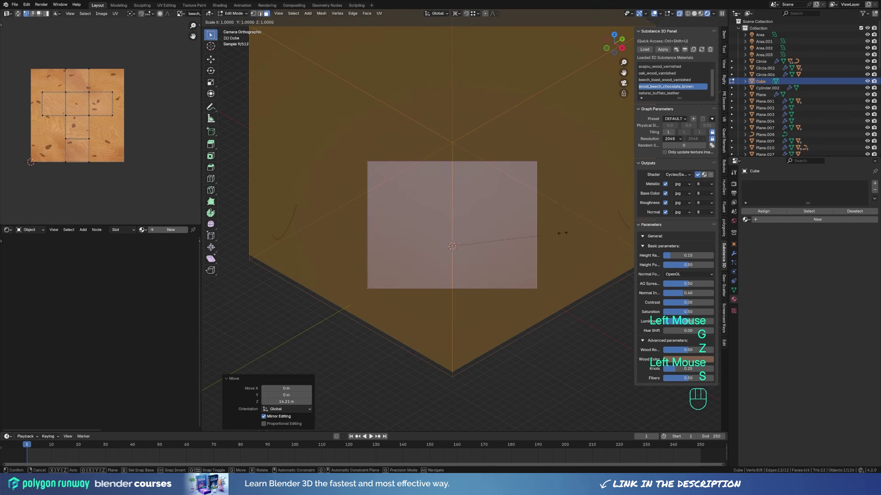
click(578, 242)
- Rename the large enclosing cube as fog
key(Tab)
key(F2)
text(fog)
key(Return)
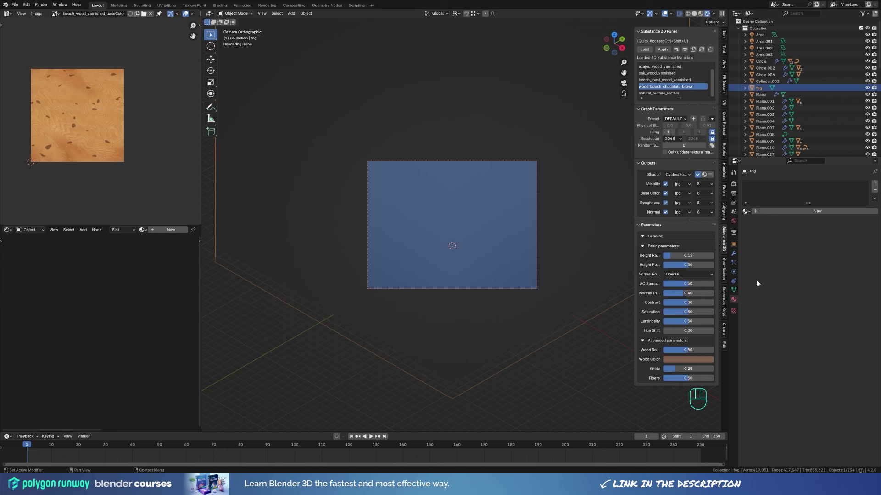
- Give the fog cube a new material with no surface shader and a Principled Volume as its volume
click(790, 212)
click(837, 240)
click(838, 241)
click(837, 240)
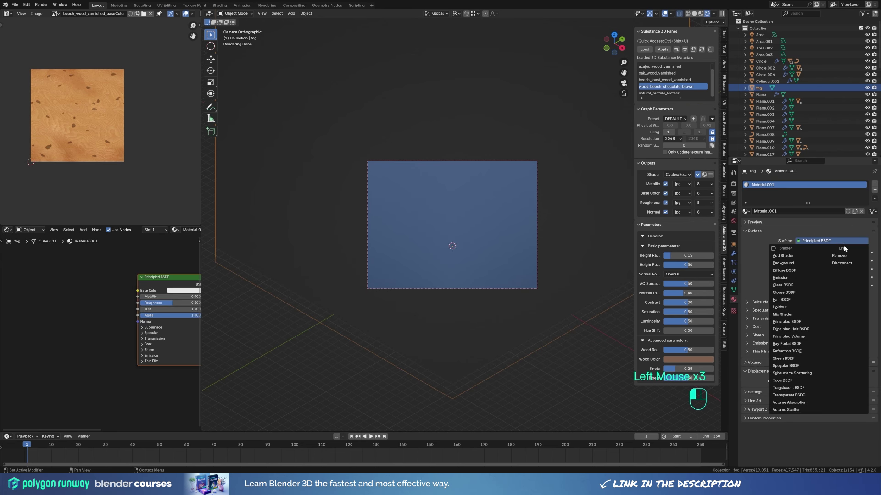
click(843, 256)
click(757, 253)
click(832, 261)
click(838, 314)
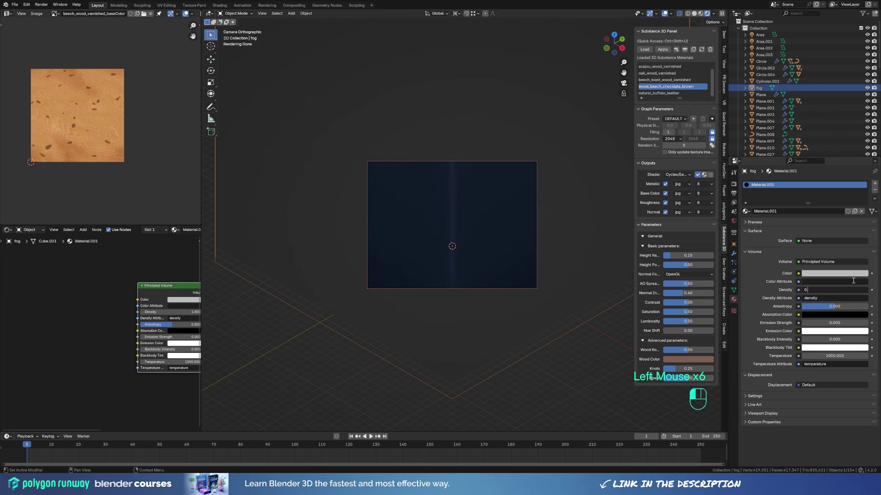
- Set the fog material's volume density to 0.025 and thin it to 0.015, keeping the volume colour as it is
text(0.025)
key(Return)
scroll(516, 257, up, 2)
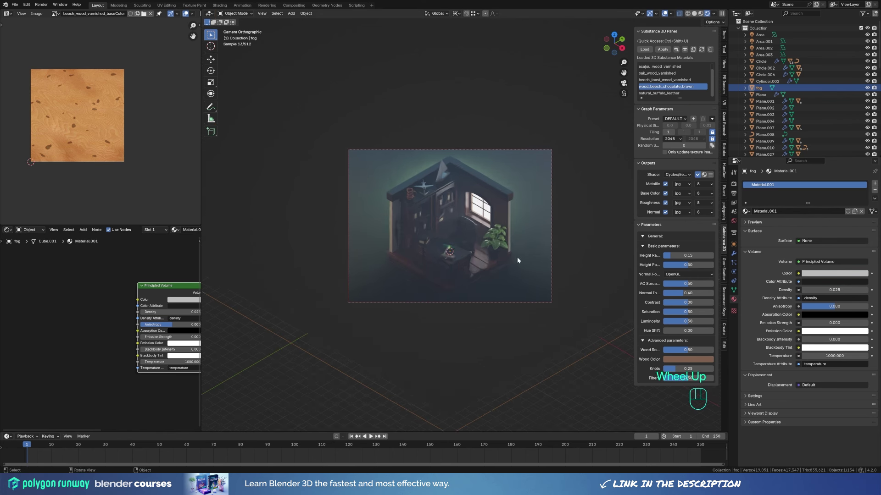
click(847, 290)
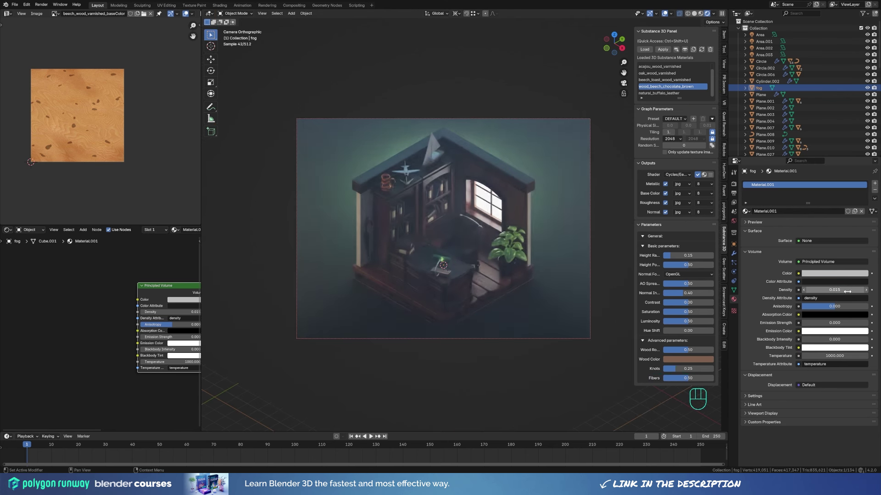
click(846, 274)
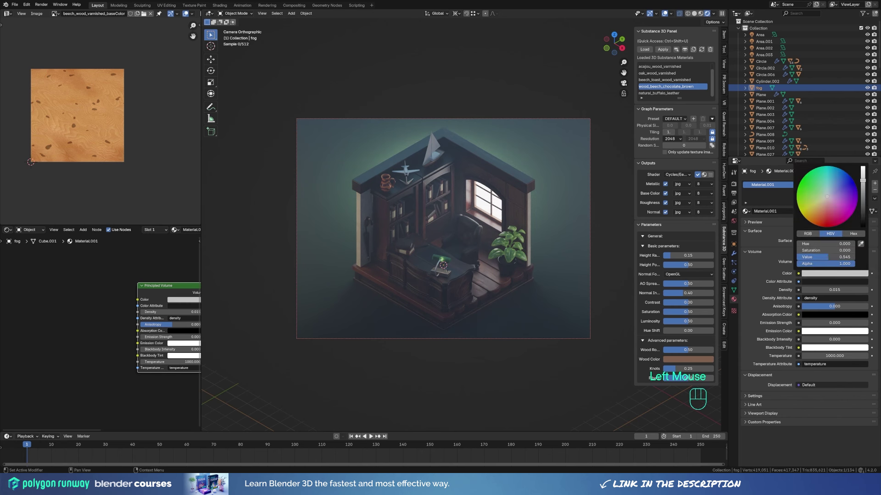
key(ctrl+z)
- Try a much thinner fog with a volume density of about 0.0025
click(830, 290)
text(0.0025)
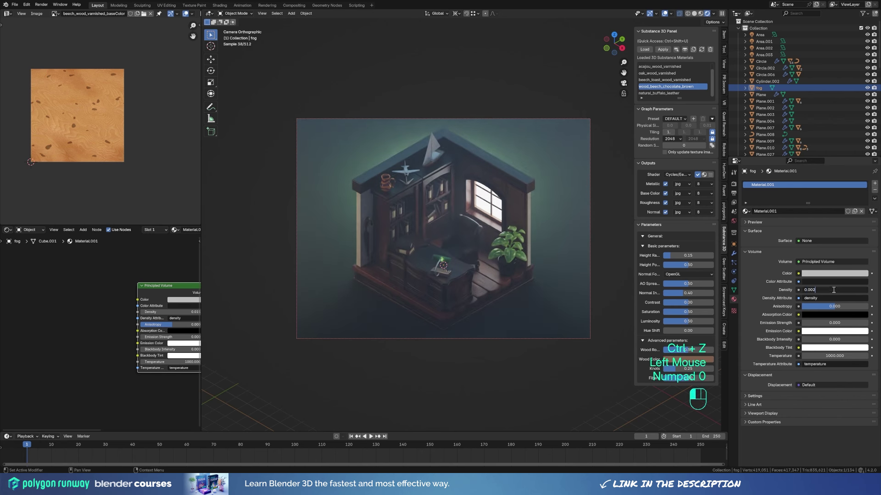
key(Return)
click(849, 290)
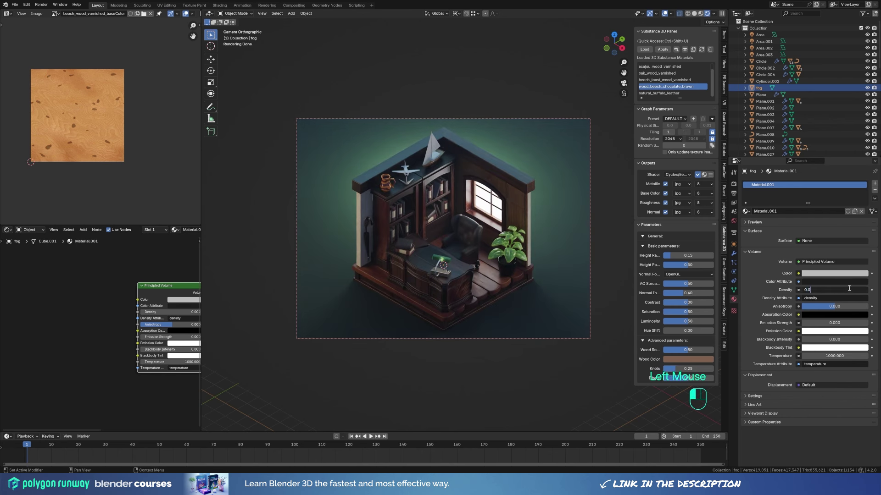
text(0.0026)
key(BackSpace)
key(Return)
- Set the fog's volume density to 0.003 and raise it to 0.004
click(845, 290)
text(0.003)
key(Return)
scroll(480, 244, down, 1)
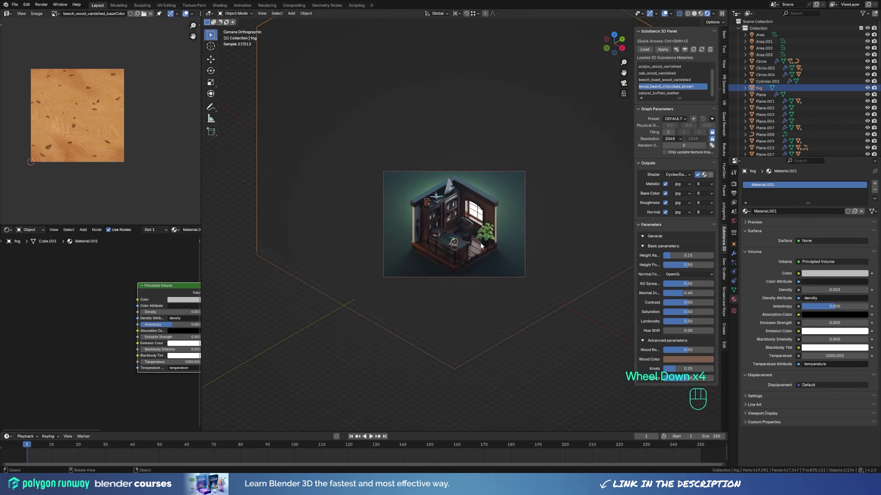
scroll(480, 244, up, 3)
click(854, 289)
text(0.00)
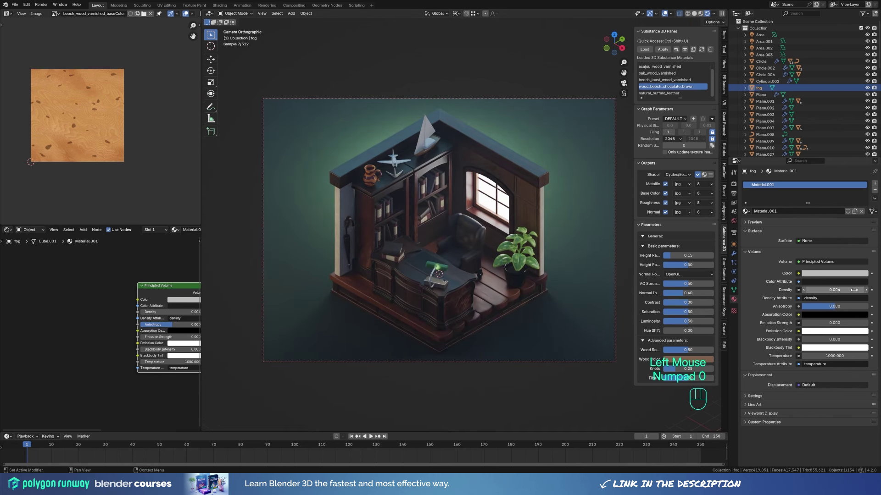
- Try the Medium High Contrast look in colour management, settle on High Contrast, and raise the exposure to about 1.145
click(734, 184)
scroll(769, 307, down, 3)
click(753, 464)
scroll(771, 441, down, 2)
click(825, 419)
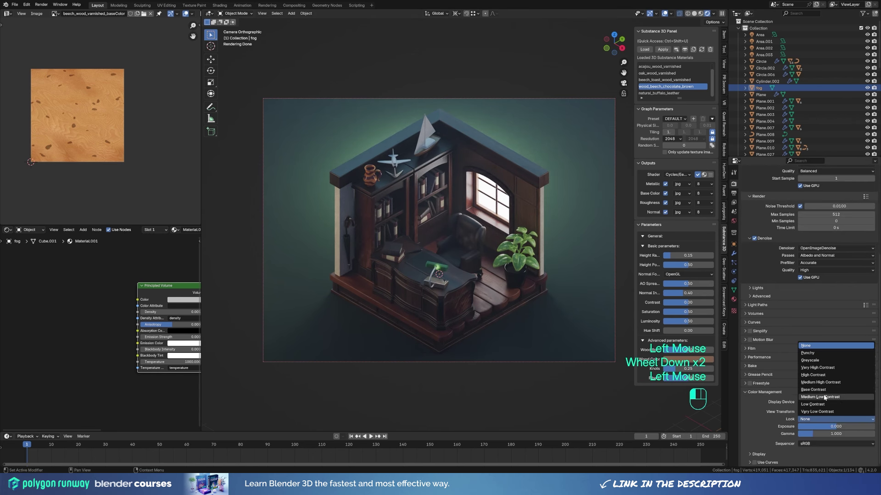
click(821, 382)
shift+drag(836, 427, 848, 427)
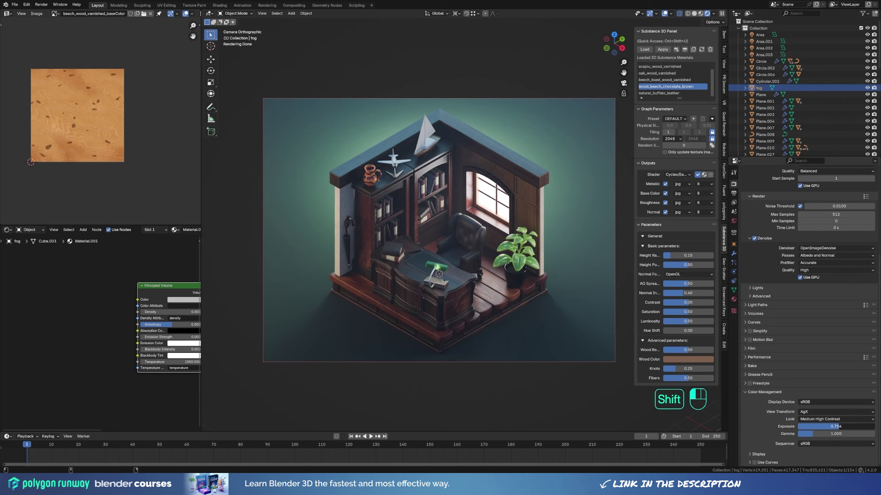
click(836, 420)
click(822, 375)
shift+drag(837, 428, 846, 429)
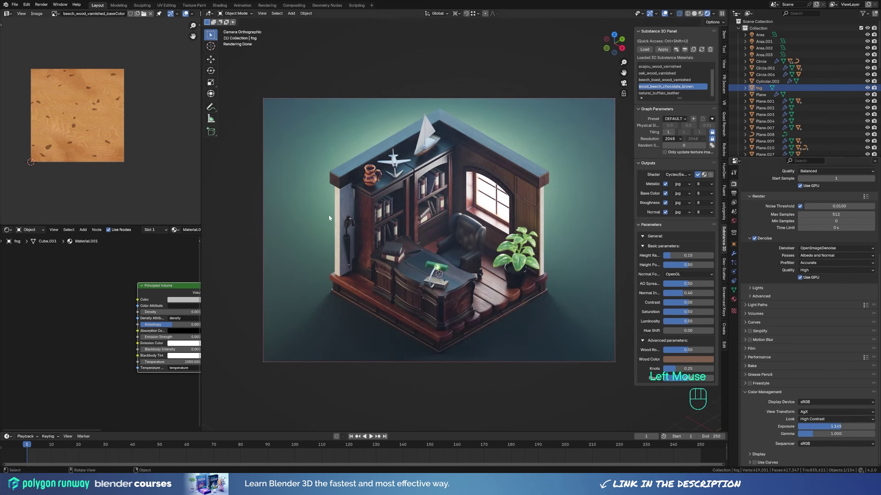
- Darken both colours of the Mix node in the wall material, bringing the first colour's value to 0.023
click(342, 205)
click(112, 329)
click(161, 275)
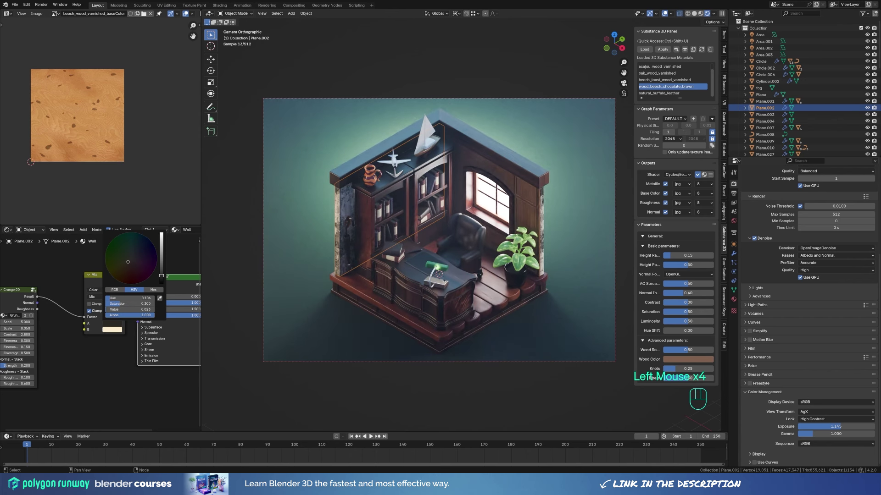
click(112, 329)
drag(161, 243, 161, 268)
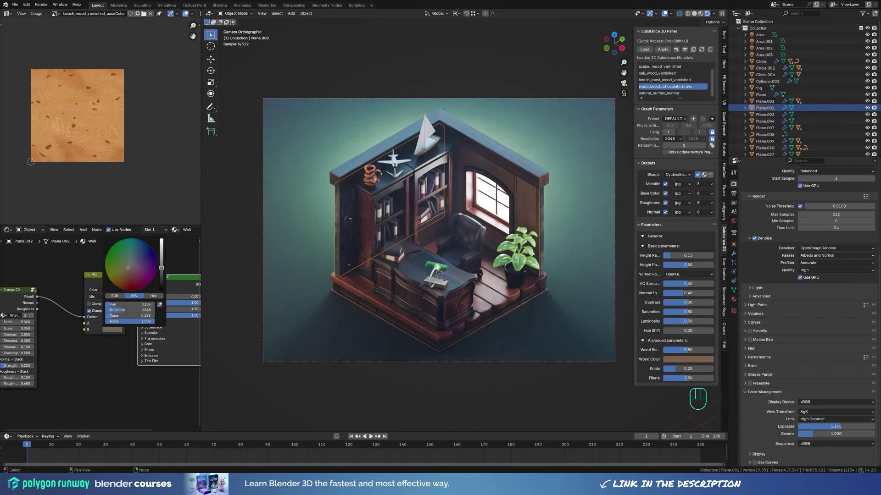
- Recalculate the normals of all objects' geometry to face outside in edit mode
click(434, 194)
scroll(434, 193, down, 2)
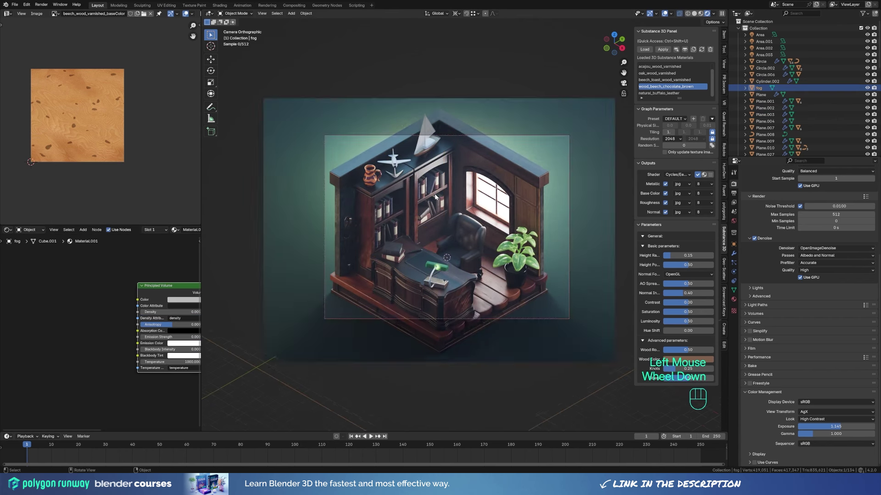
scroll(434, 194, down, 1)
key(a)
key(Tab)
key(a)
key(shift+n)
key(Tab)
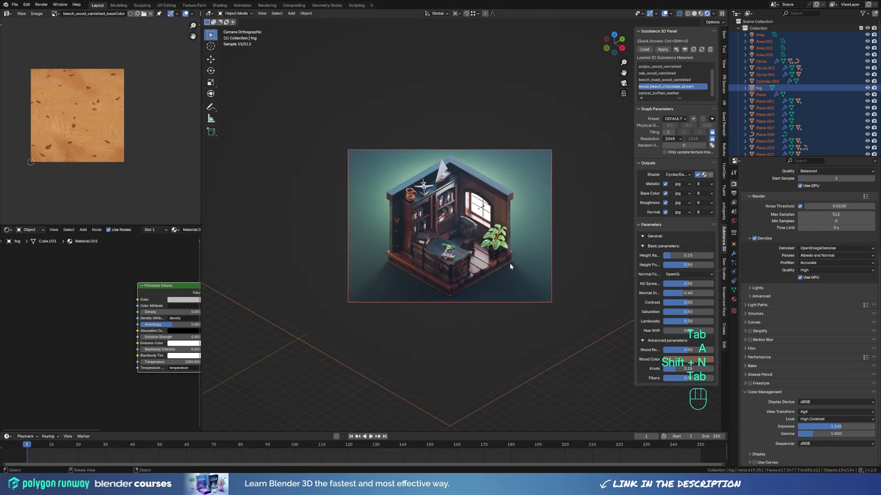
scroll(510, 264, up, 2)
scroll(486, 268, down, 4)
- Select the desk lamp's point light and try moving it along Z
click(461, 232)
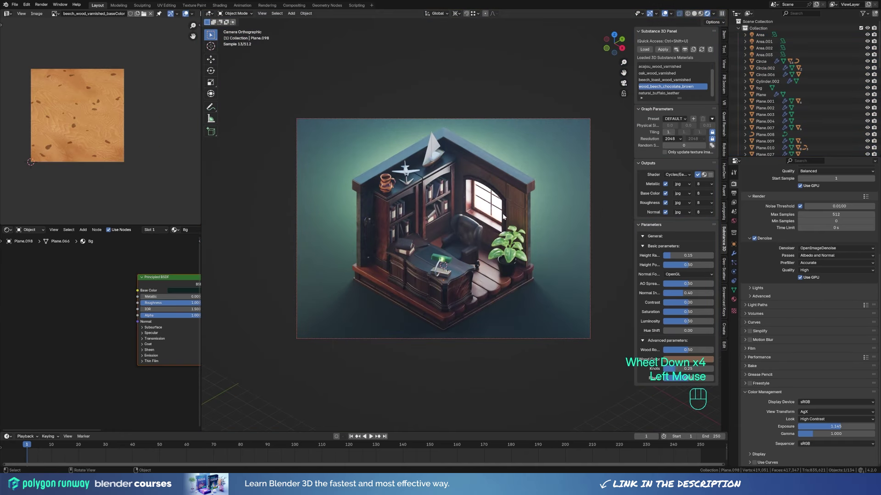
scroll(492, 219, up, 1)
click(441, 272)
click(441, 272)
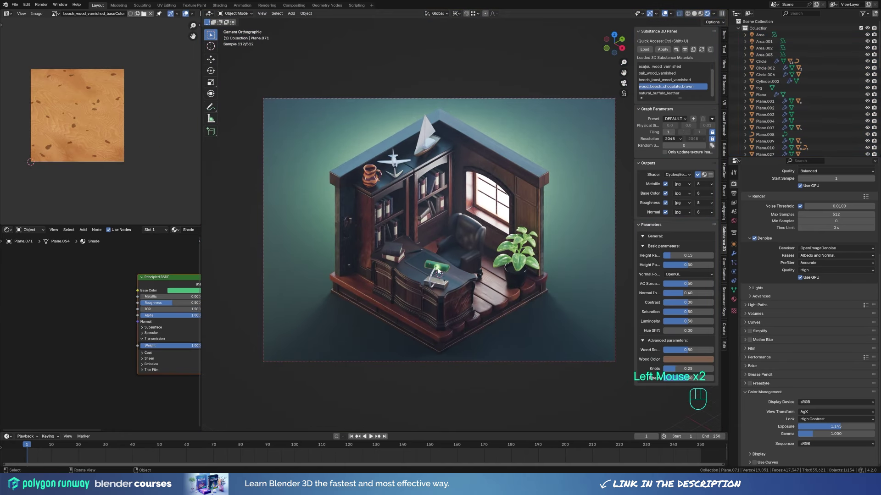
click(440, 272)
key(g)
key(z)
key(Escape)
middle_drag(475, 290, 426, 226)
scroll(458, 271, up, 5)
key(g)
key(z)
click(425, 239)
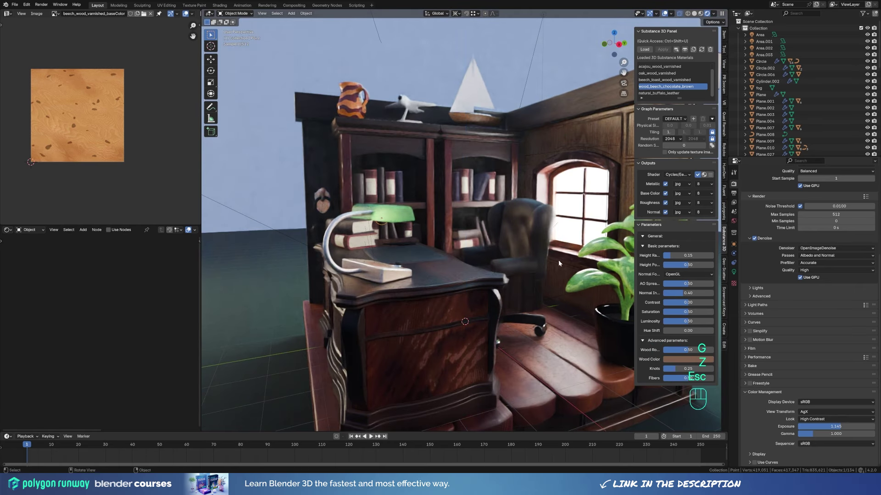
- Set the power of the desk lamp's point light to 150 W, checking it in camera view
click(734, 272)
key(KP_0)
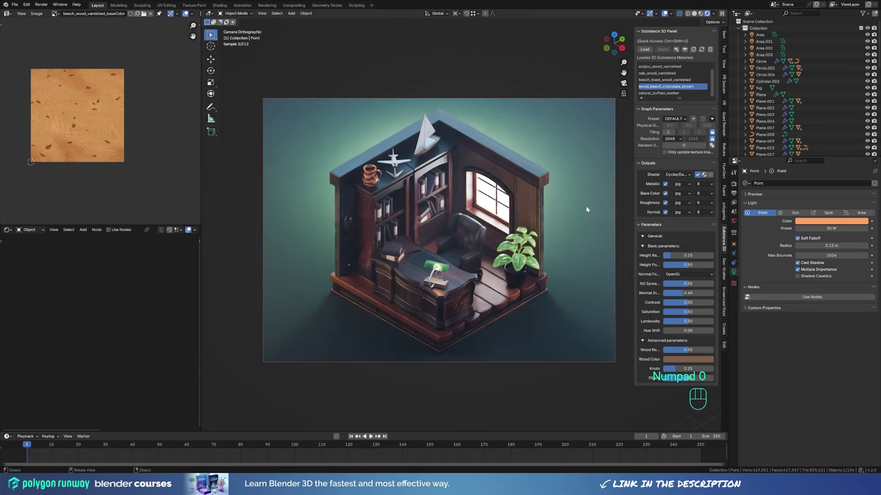
click(828, 228)
text(150)
key(Return)
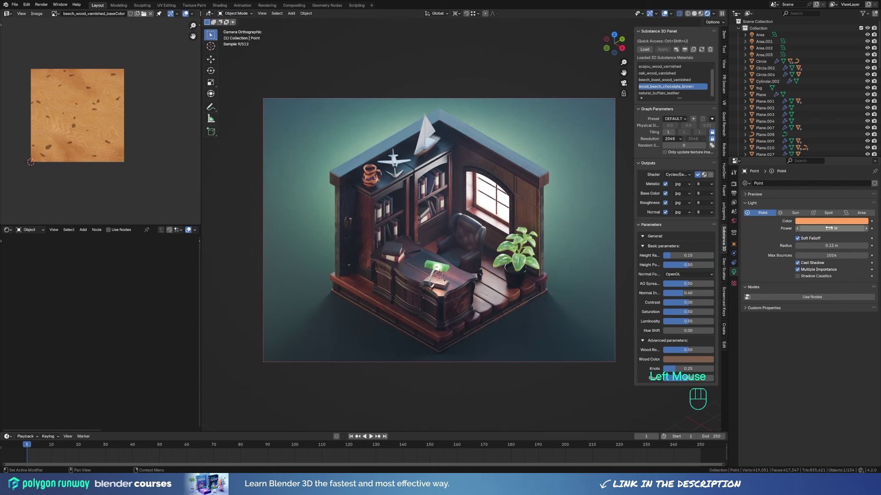
- Try lowering the desk lamp's point light about 0.17 m along Z
key(g)
key(z)
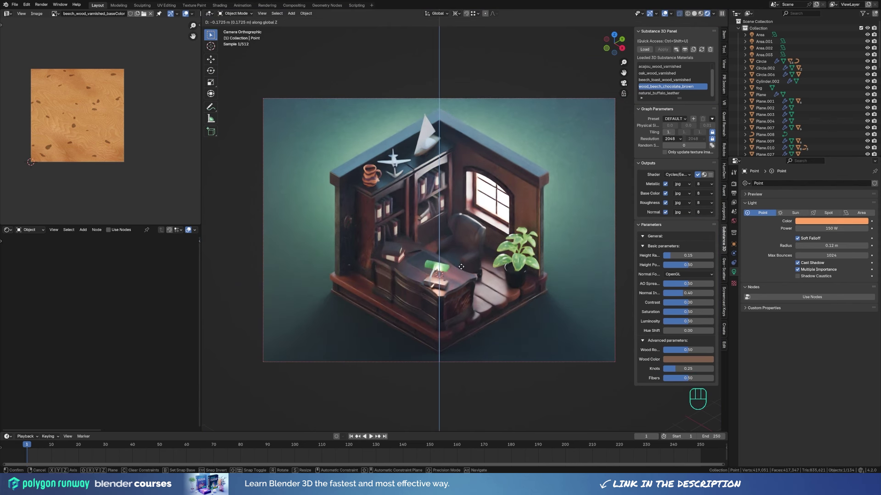
click(461, 266)
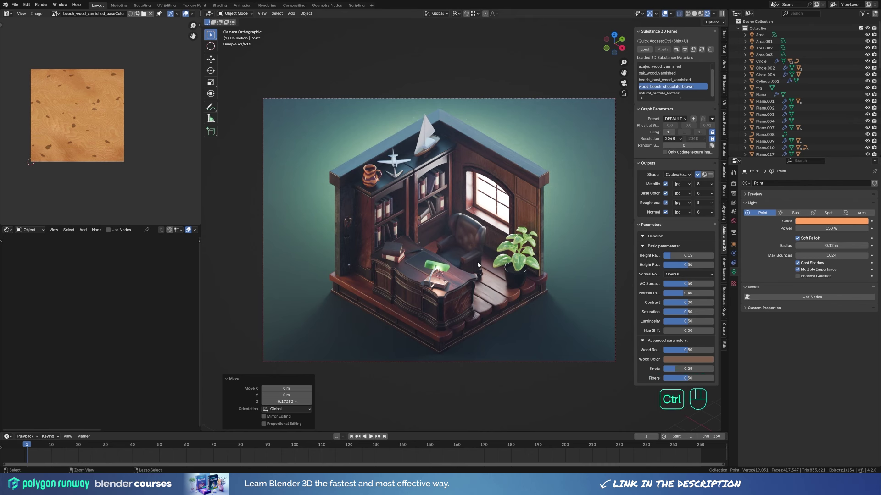
key(ctrl+z)
- Lower the desk lamp's point light about 0.12 m along Z
key(g)
key(z)
shift+click(474, 278)
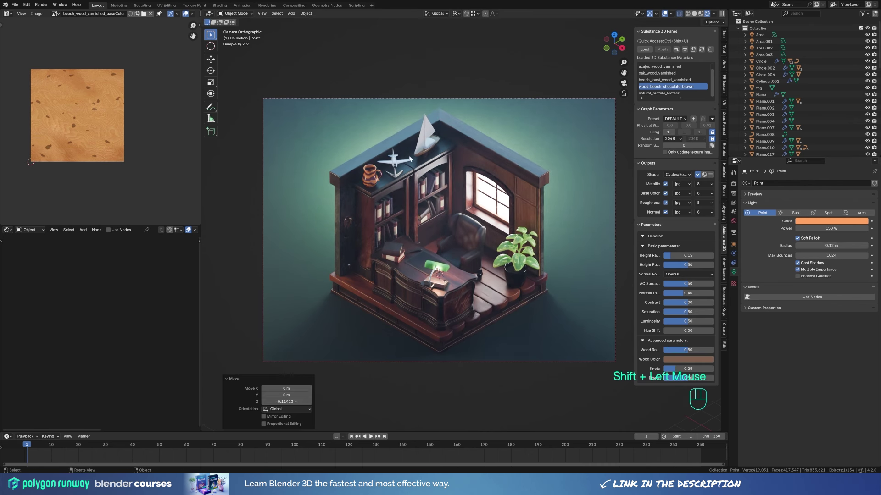
- Select the pale yellow 1500 W area light and try rotating it around the Z axis
scroll(398, 245, down, 3)
mouse_move(418, 230)
middle_down()
mouse_move(472, 237)
mouse_move(450, 249)
mouse_move(424, 246)
middle_up()
scroll(438, 258, up, 3)
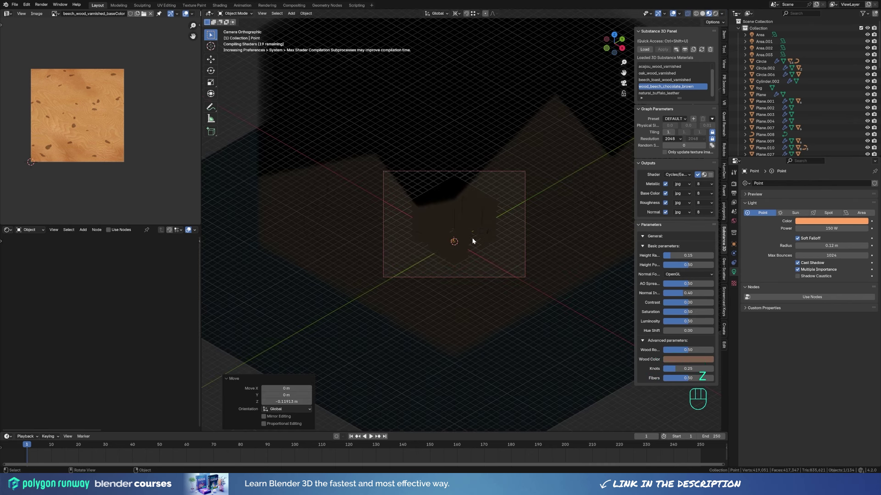
scroll(439, 257, down, 3)
scroll(449, 249, down, 2)
click(277, 176)
click(277, 172)
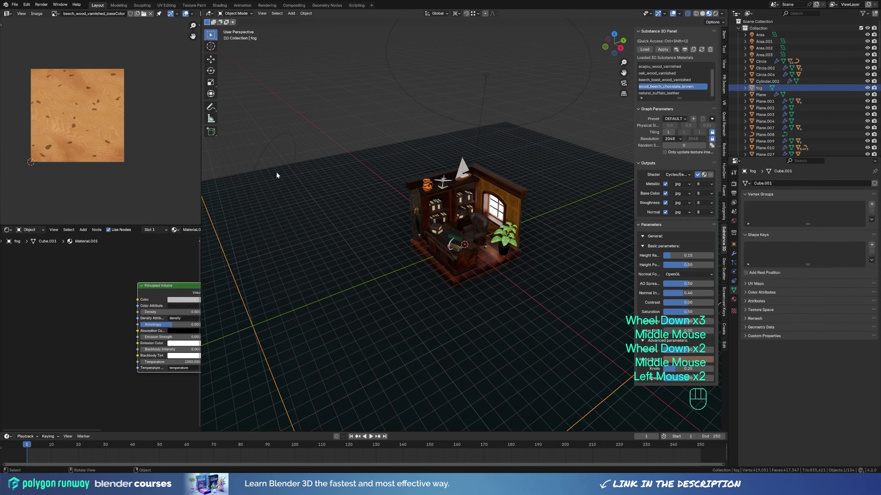
click(276, 172)
key(KP_7)
key(KP_0)
scroll(500, 264, up, 1)
key(r)
key(z)
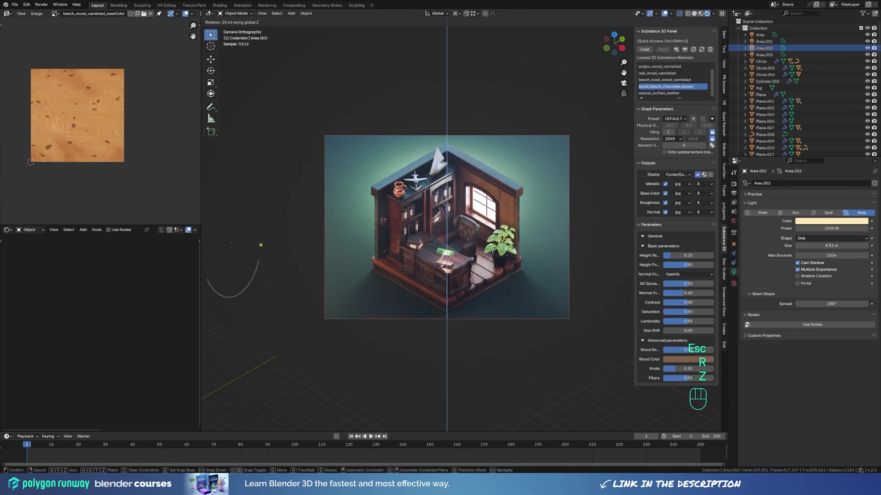
key(Escape)
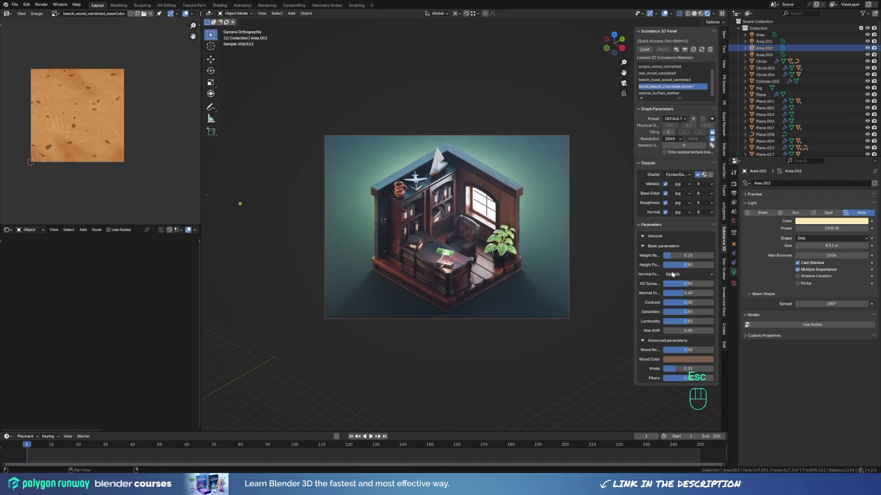
- Shrink the fog cube's geometry in edit mode while keeping it large enough to surround the room in the camera view
middle_drag(487, 282, 512, 262)
click(519, 213)
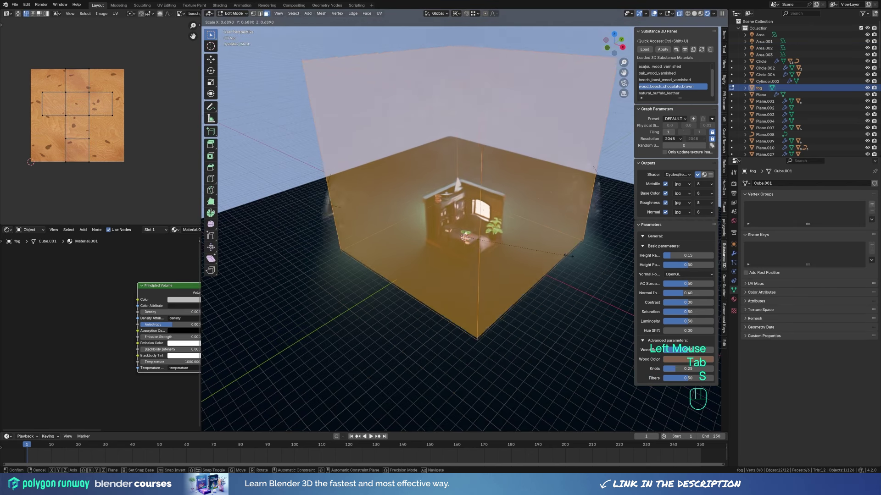
key(Tab)
key(KP_0)
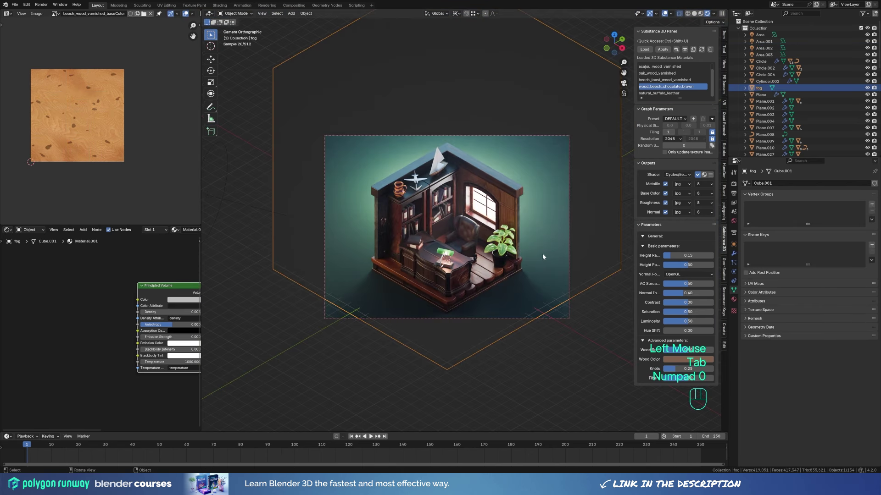
key(Tab)
key(s)
click(565, 278)
key(Tab)
- Try a volume density of 0.02 for the smaller fog cube and settle on 0.01
click(733, 299)
click(848, 289)
text(0.)
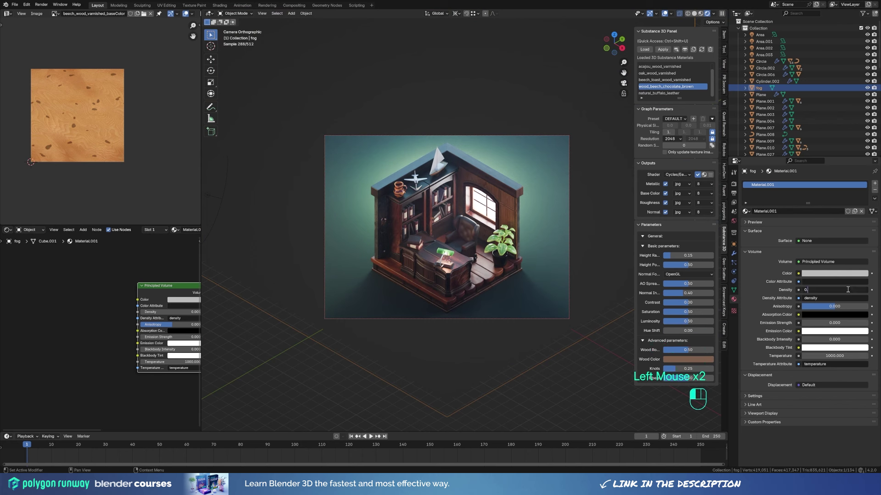
text(02)
key(Return)
click(839, 289)
text(0.01)
key(Return)
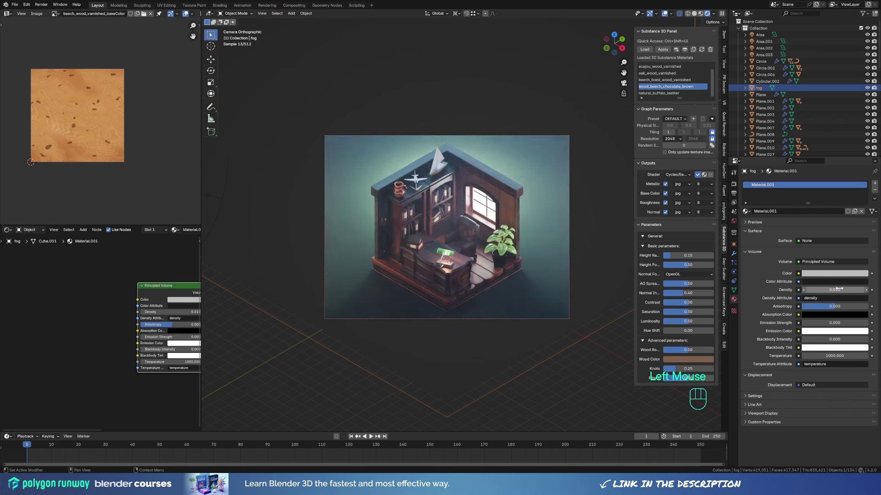
- Raise the colour management exposure slightly and set the fog material's volume density to 0.005
scroll(453, 206, up, 2)
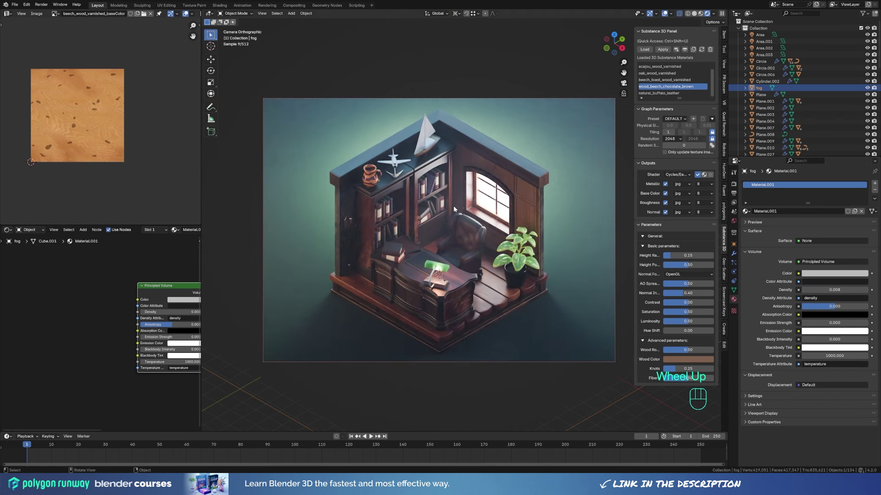
click(733, 184)
scroll(808, 321, down, 2)
shift+drag(821, 426, 836, 427)
click(734, 299)
click(839, 289)
text(0.005)
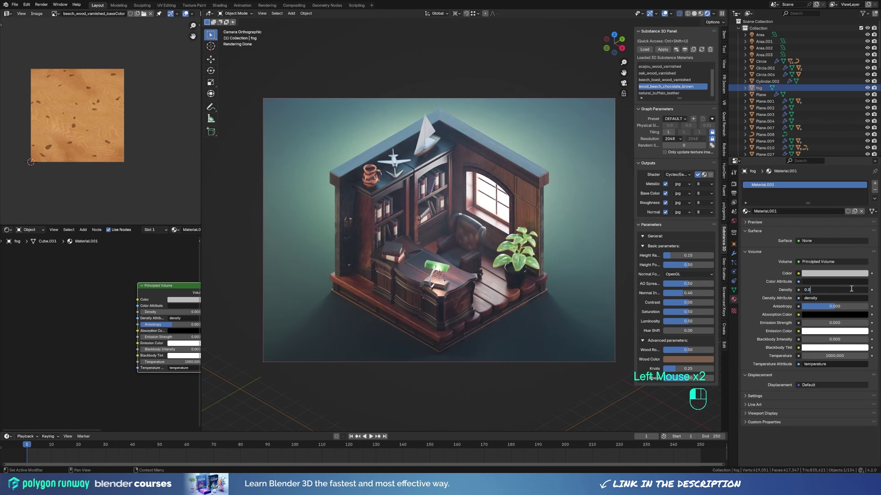
key(Return)
- Increase the colour management exposure to about 1.67
click(733, 183)
scroll(807, 321, down, 3)
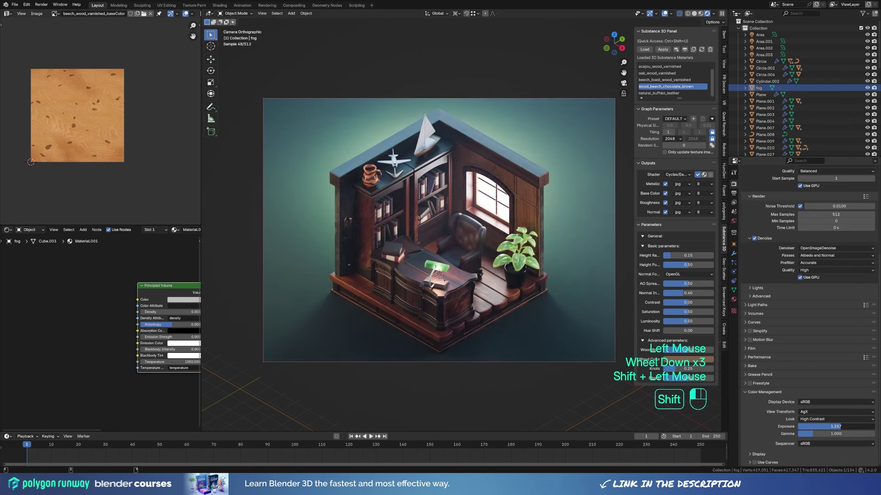
shift+drag(826, 426, 842, 426)
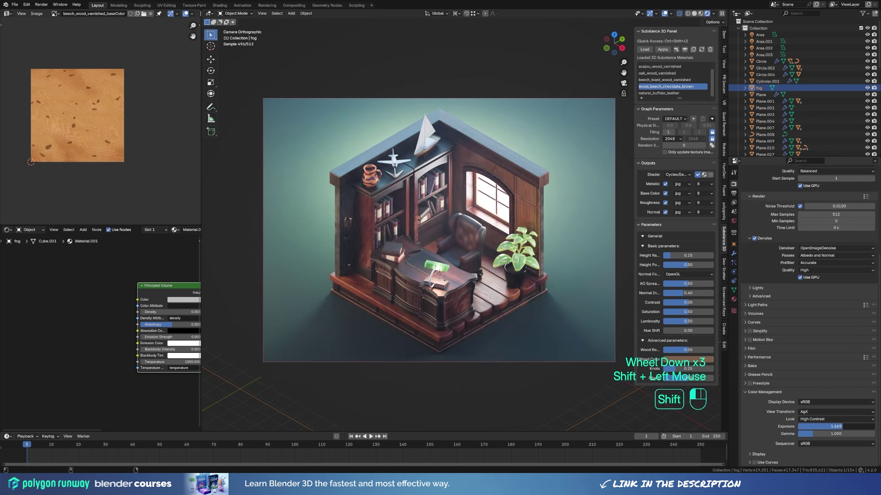
- Select the background plane and darken the base colour of its Bg material to near black
scroll(606, 258, down, 2)
click(585, 246)
click(598, 256)
click(734, 299)
click(835, 252)
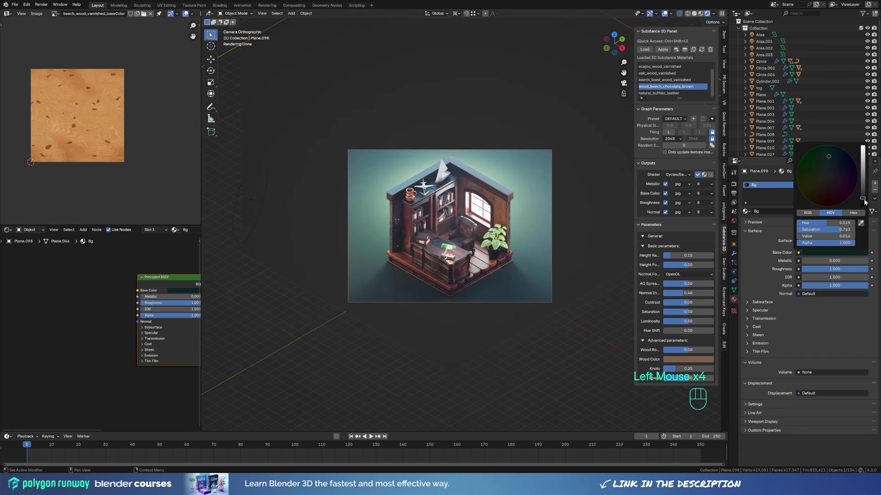
drag(863, 197, 863, 202)
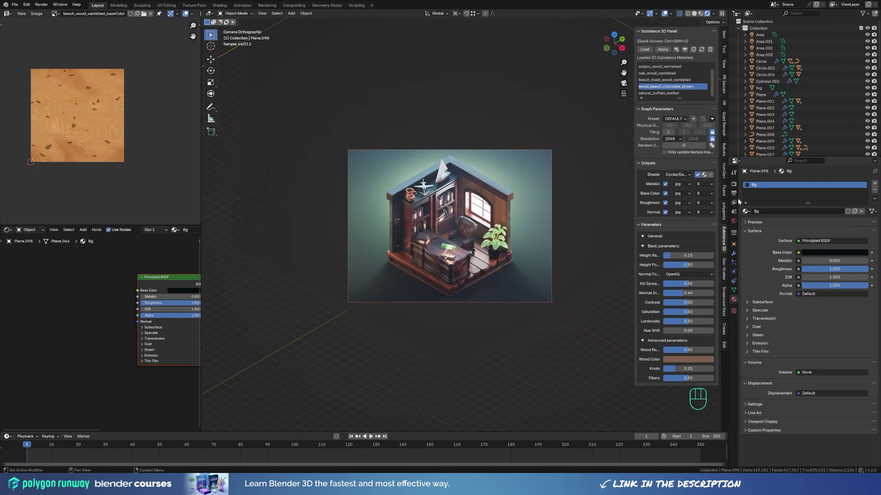
- Select the 5000 W disk light Area.001 and try shifting its pale green colour to other hues
scroll(770, 90, down, 4)
scroll(769, 90, up, 6)
click(761, 36)
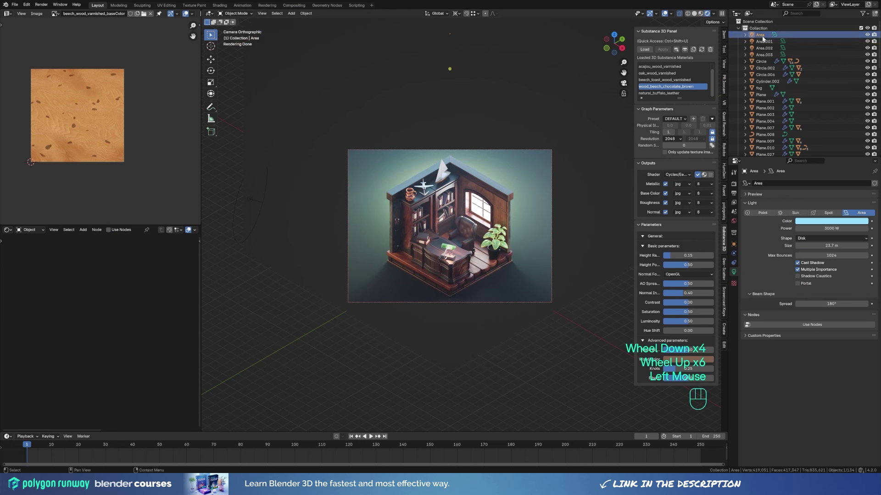
click(764, 41)
click(831, 221)
drag(825, 198, 830, 198)
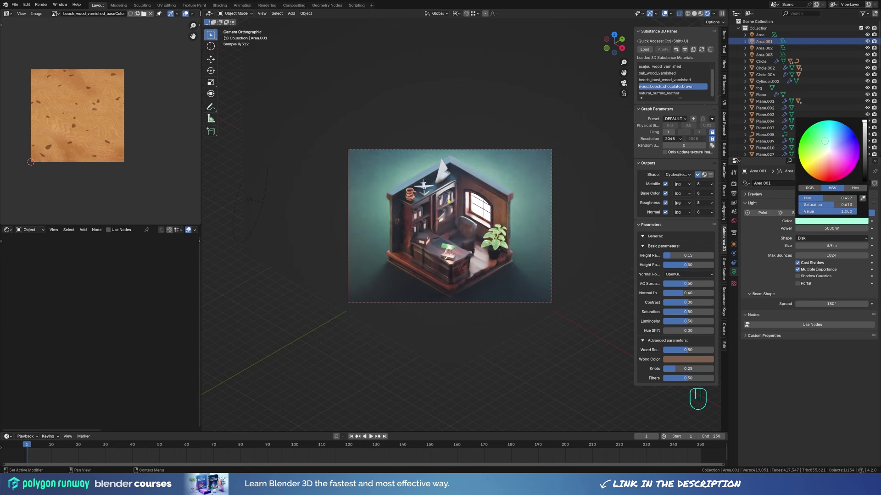
drag(822, 144, 831, 142)
- Darken the first Mix colour of the plant's Leaf material to a value of about 0.22 and raise its saturation
scroll(533, 184, up, 3)
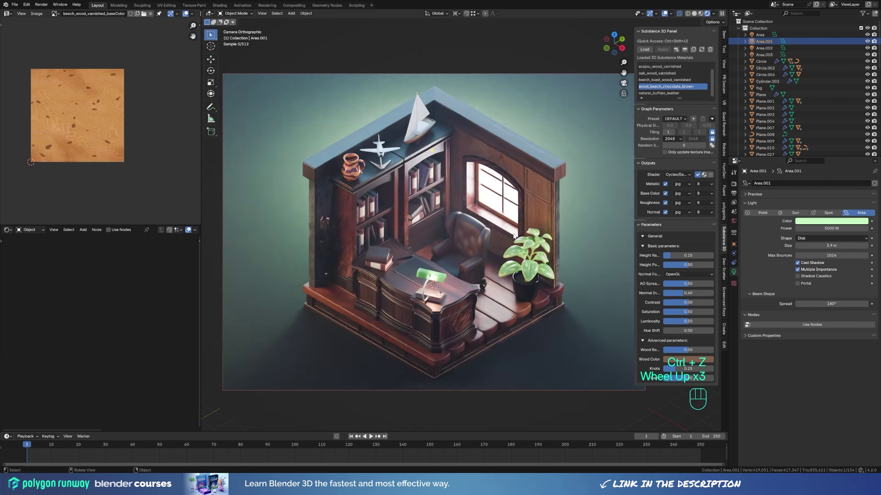
click(527, 257)
click(102, 357)
click(102, 357)
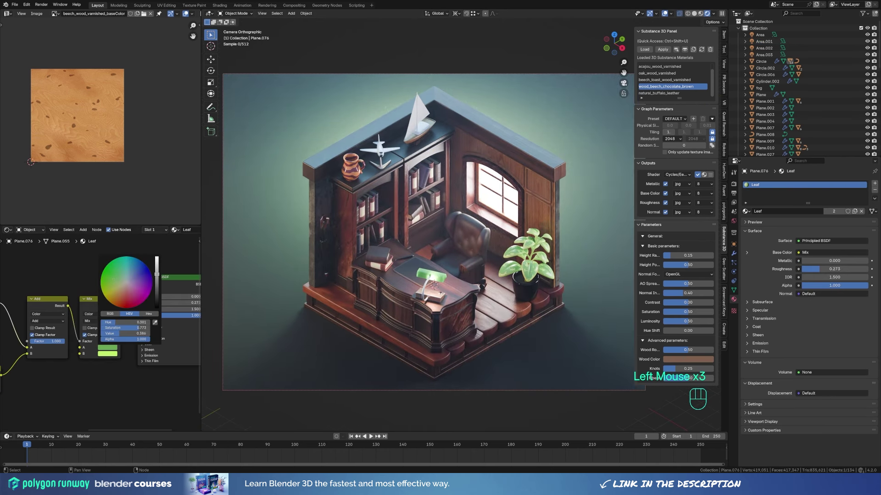
drag(157, 280, 157, 282)
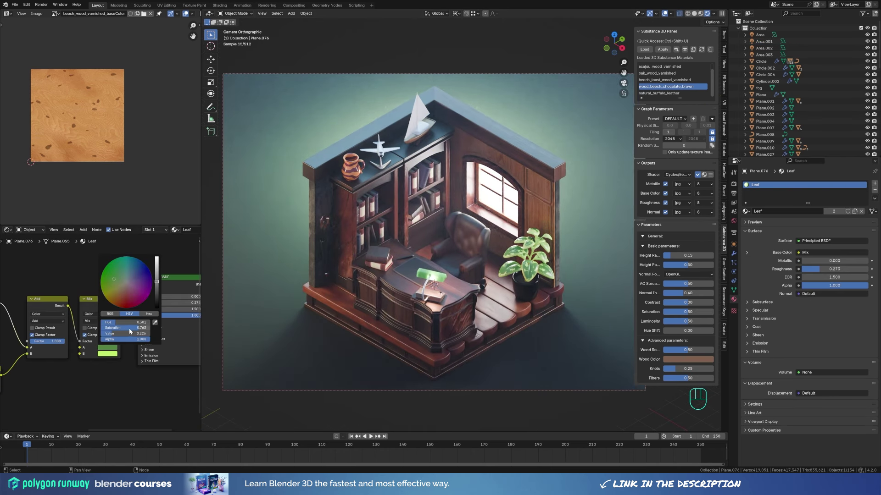
drag(130, 329, 138, 329)
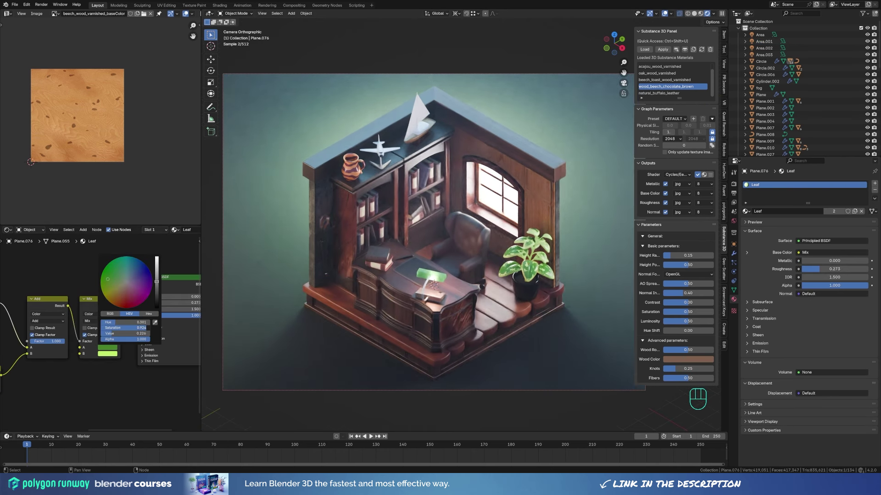
- Try a darker, more yellow second Mix colour on the plant's Leaf material
click(107, 354)
drag(157, 264, 157, 268)
drag(112, 291, 108, 298)
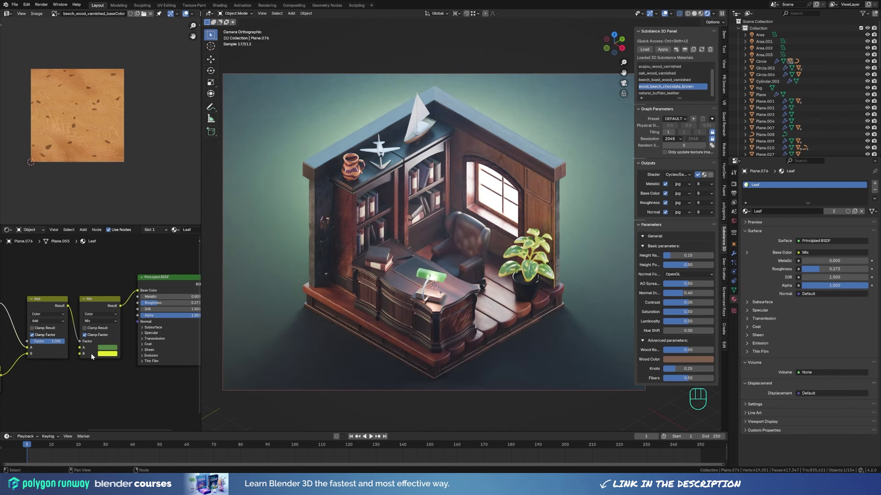
key(ctrl+z)
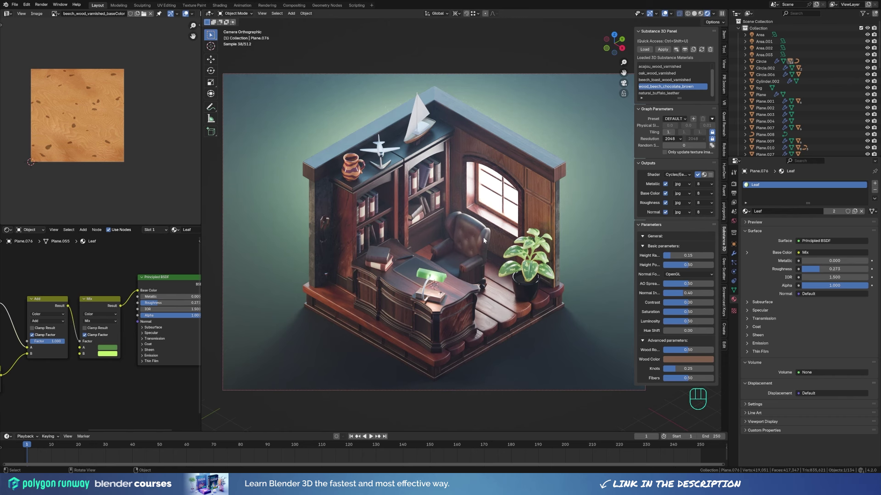